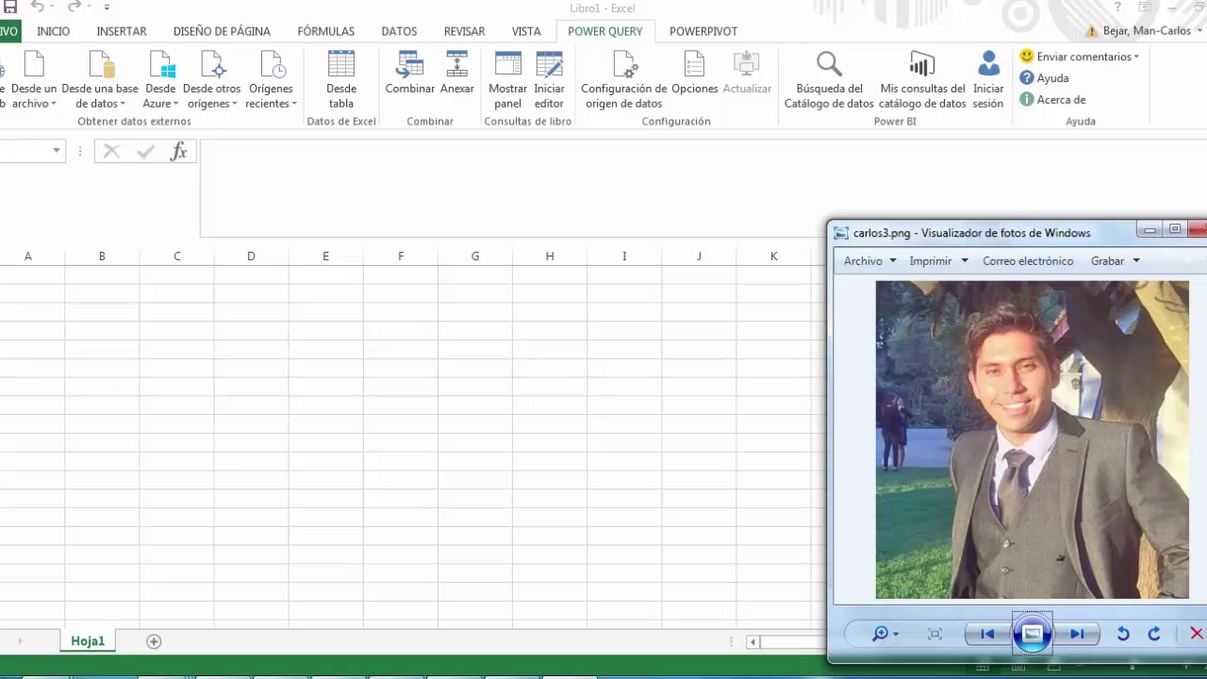
pyautogui.click(176, 387)
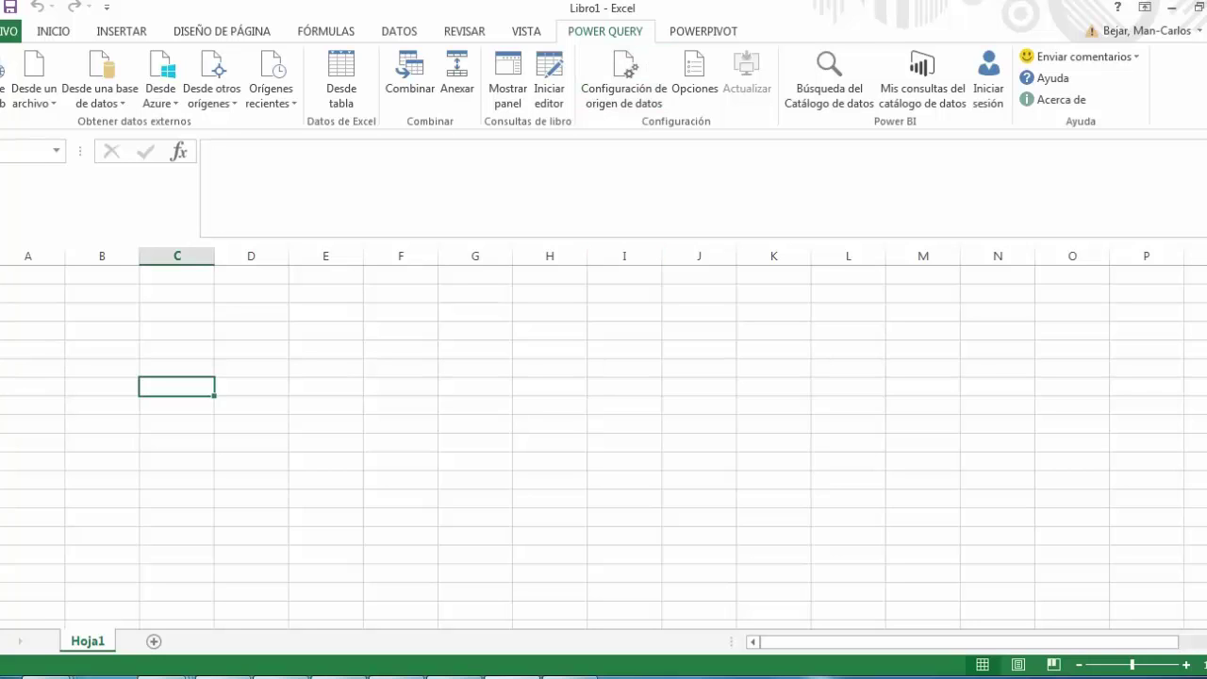
pyautogui.click(512, 677)
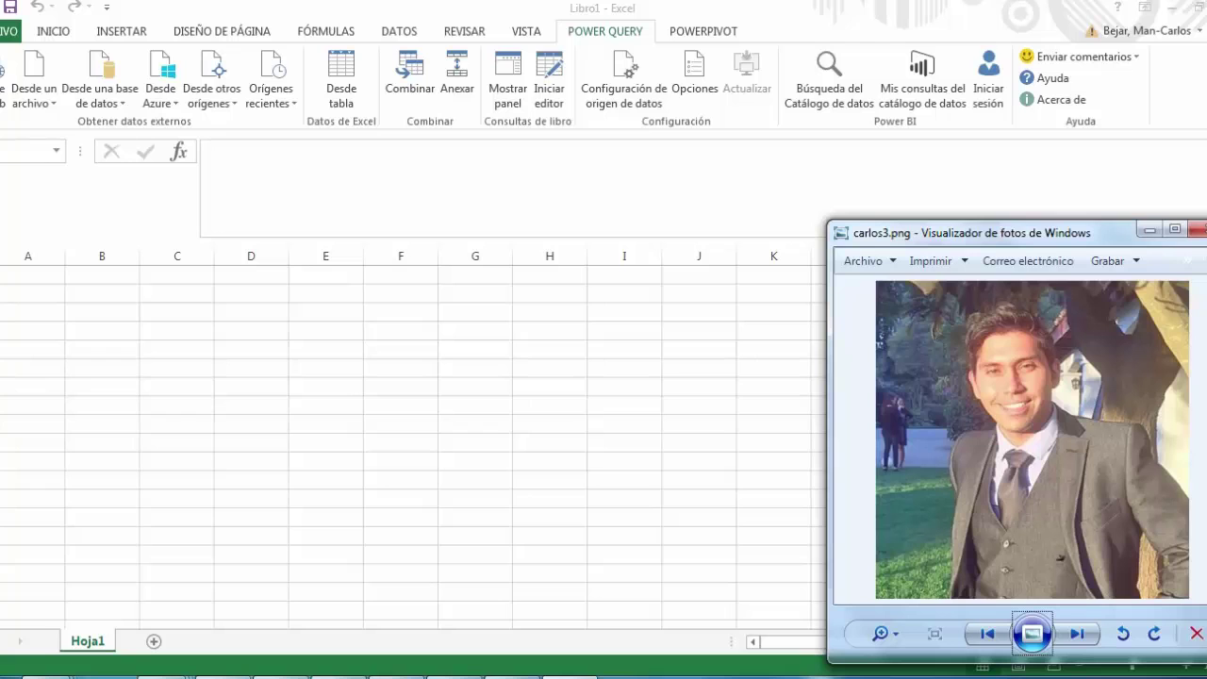
# Switch to File Explorer and open Deo Arg.xlsx from the Arg folder in Attaiment 2.0
pyautogui.moveTo(162, 676)
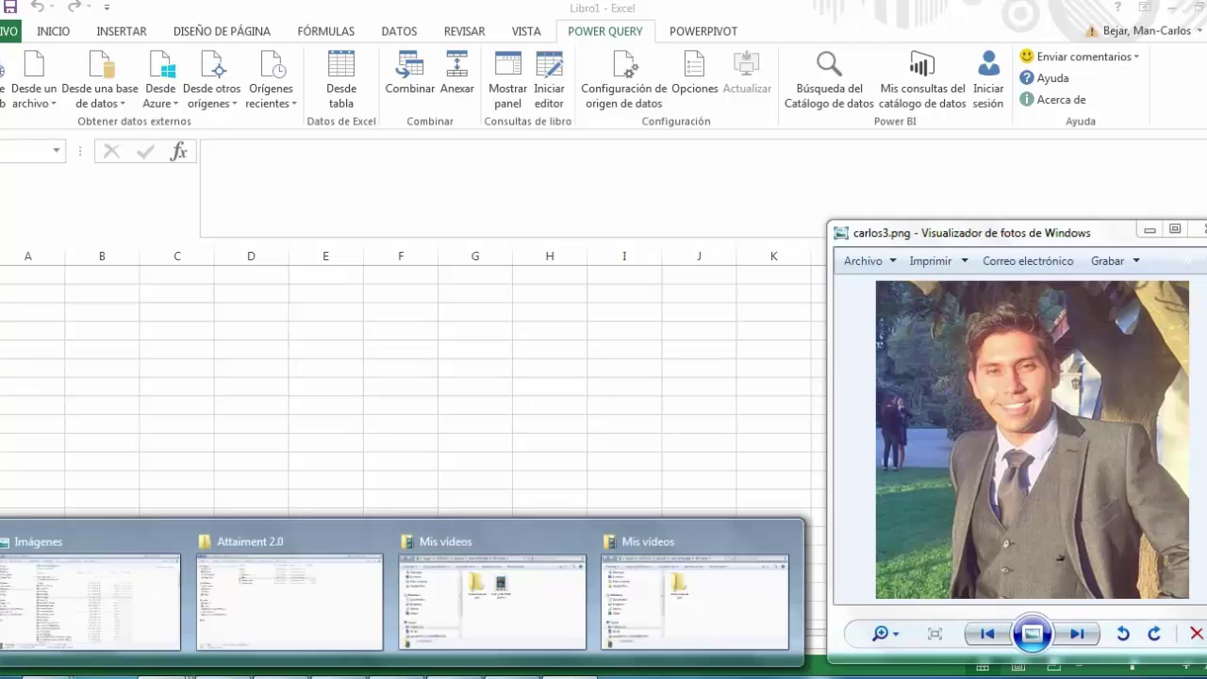
pyautogui.click(289, 593)
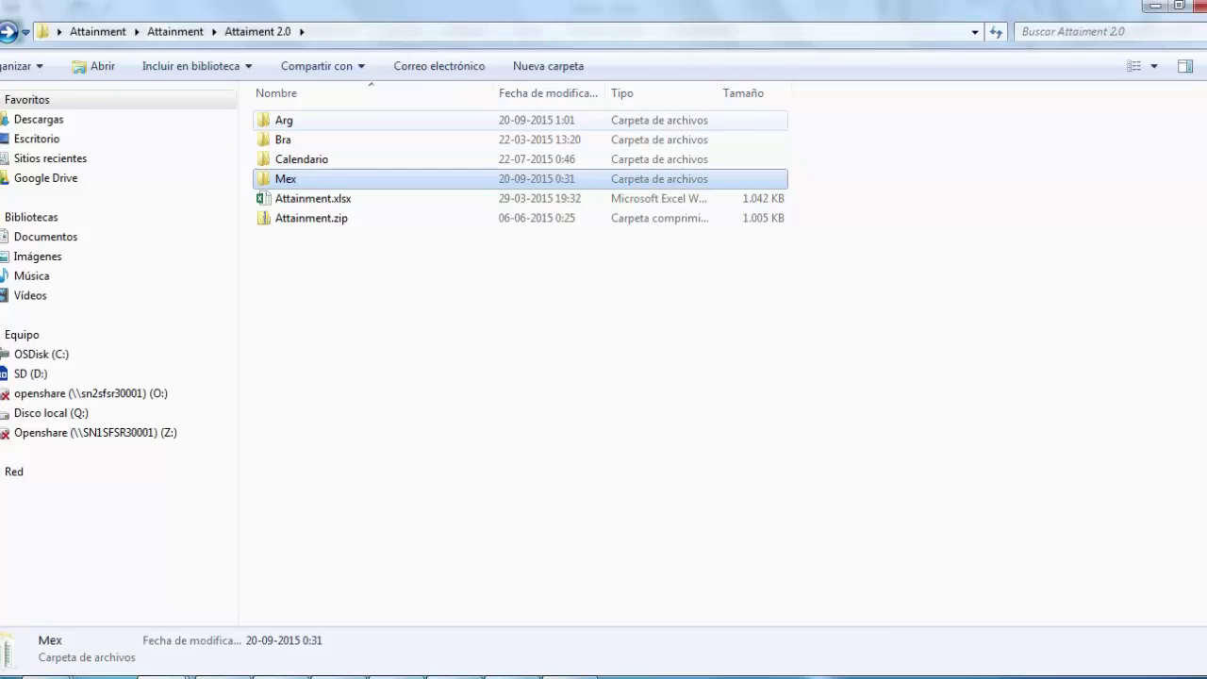
pyautogui.doubleClick(282, 119)
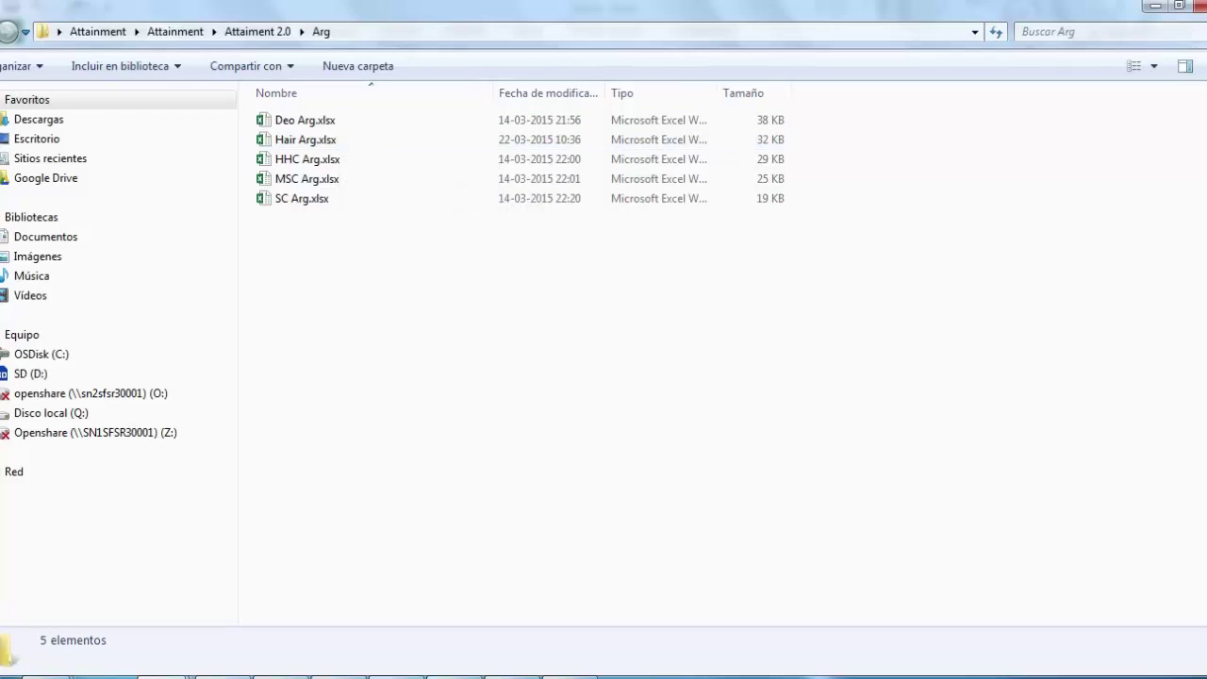
pyautogui.doubleClick(304, 119)
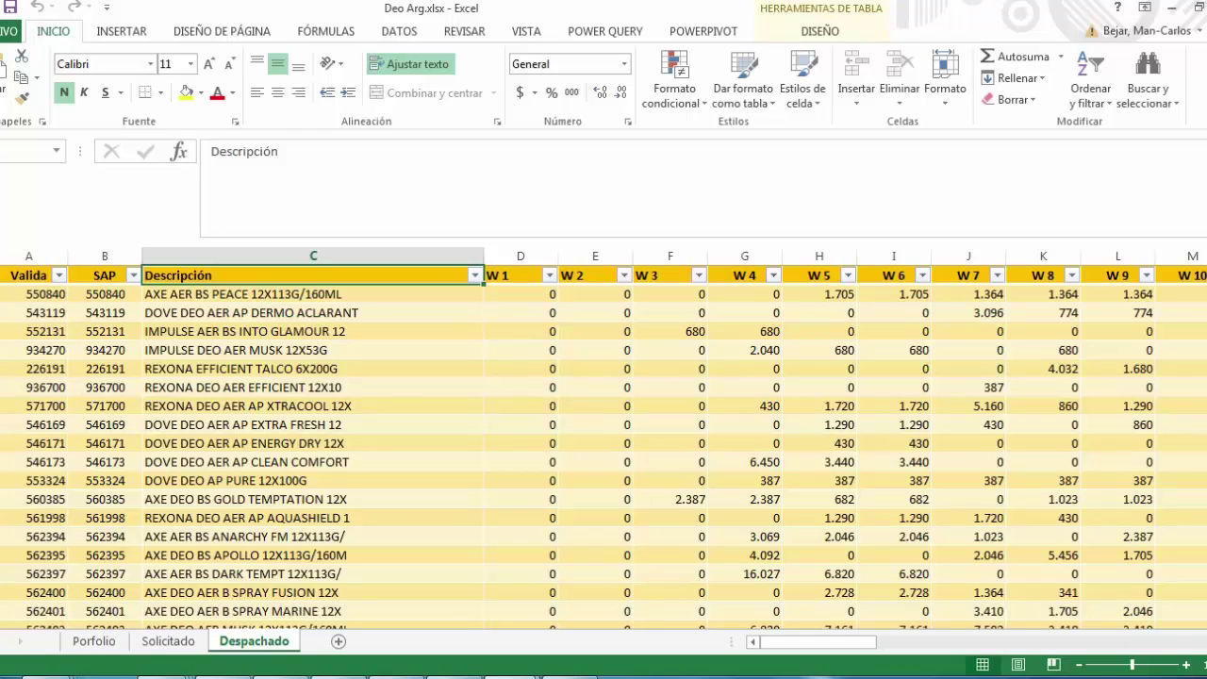
# Examine the SAP and Descripción columns of the table on the Despachado sheet
pyautogui.click(236, 350)
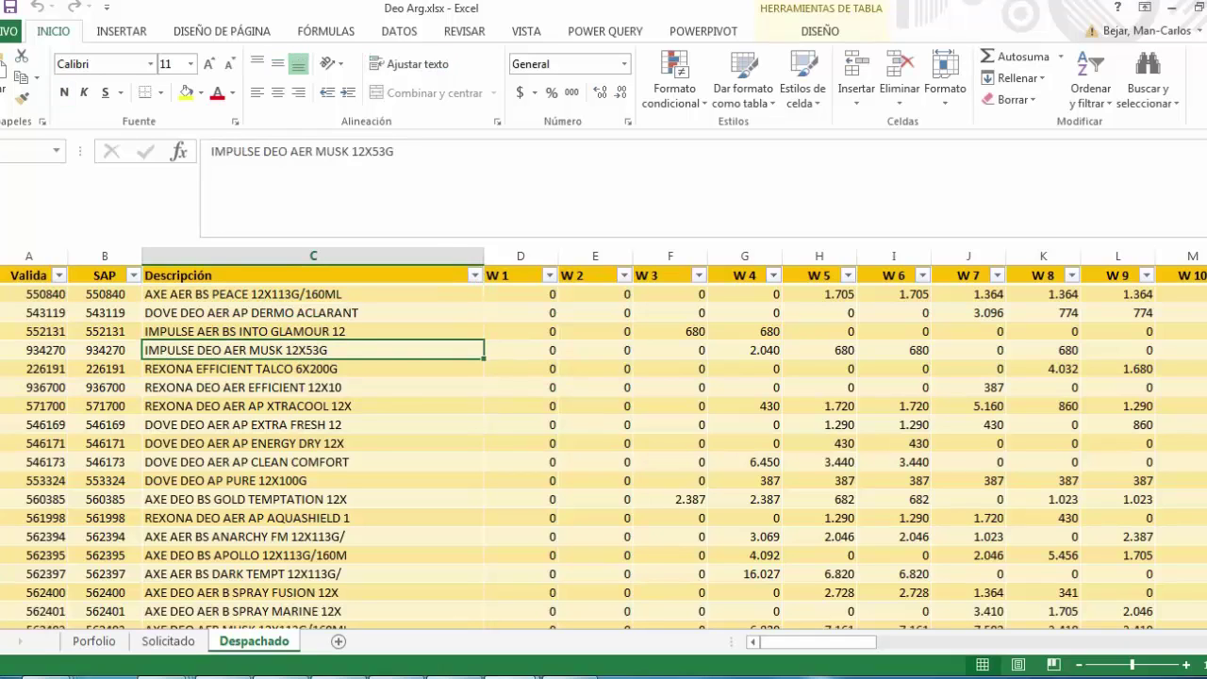
pyautogui.press('Left')
pyautogui.press('Left')
pyautogui.press('Right')
pyautogui.press('Up')
pyautogui.press('Up')
pyautogui.press('Up')
pyautogui.press('Up')
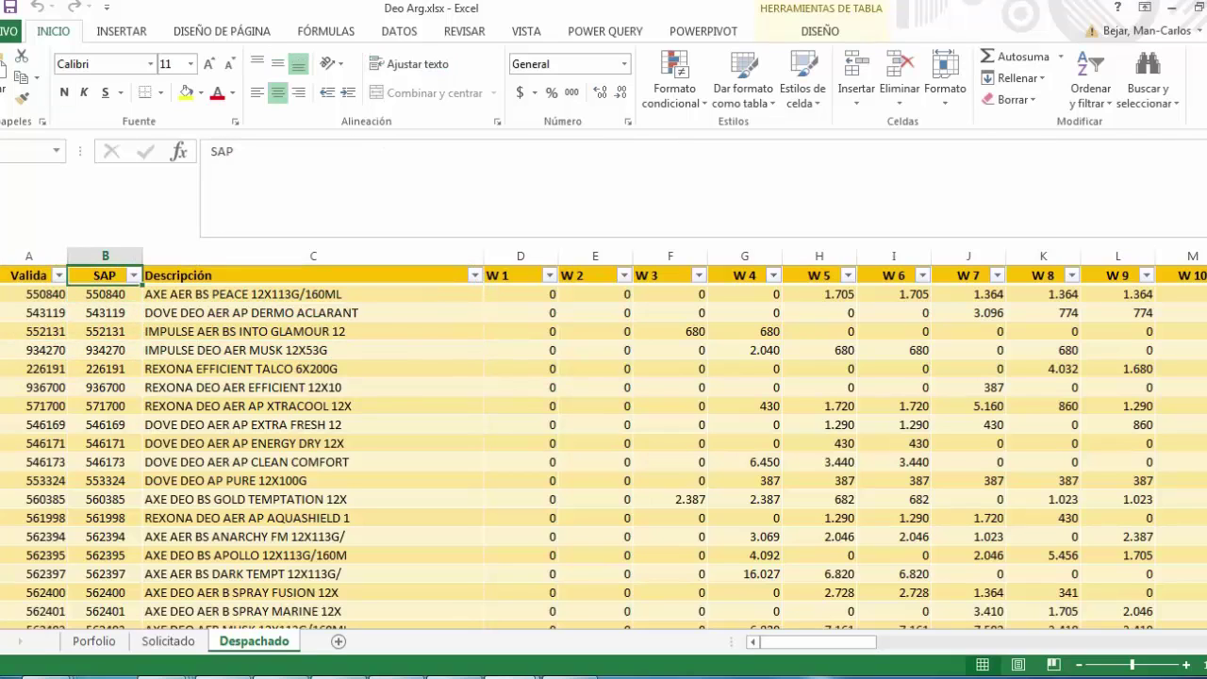
pyautogui.press('Down')
pyautogui.press('Down')
pyautogui.press('Down')
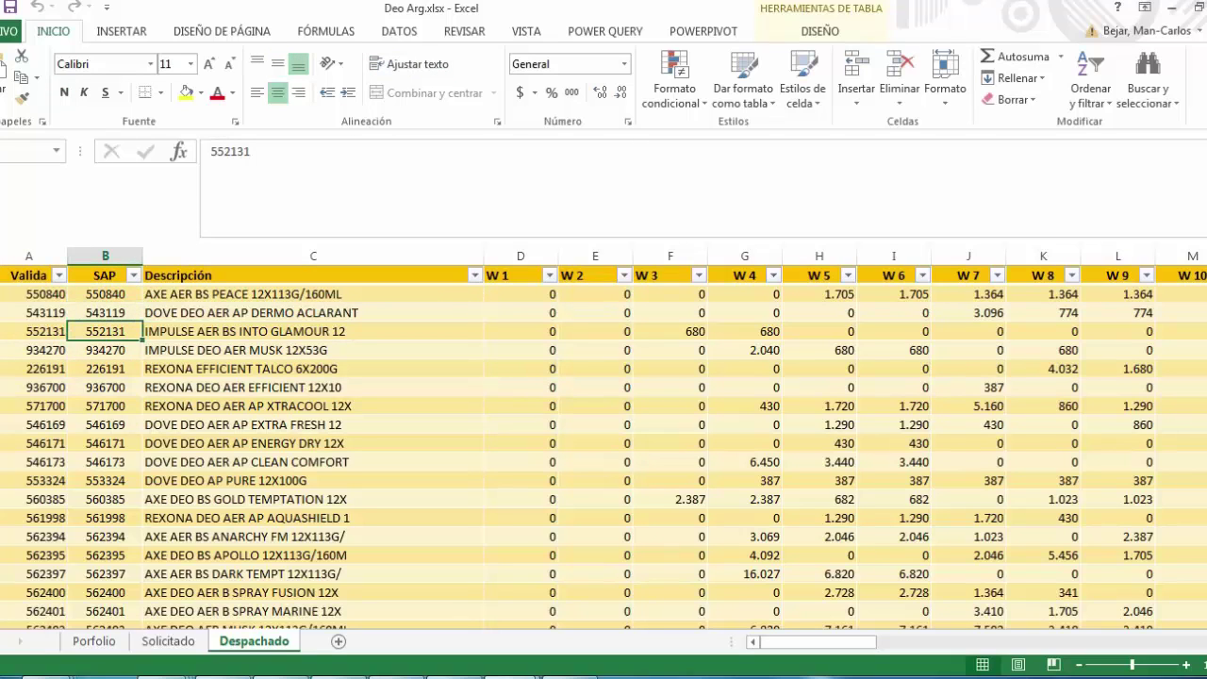
pyautogui.press('Up')
pyautogui.press('Up')
pyautogui.press('Right')
pyautogui.press('Up')
pyautogui.press('Down')
pyautogui.press('Down')
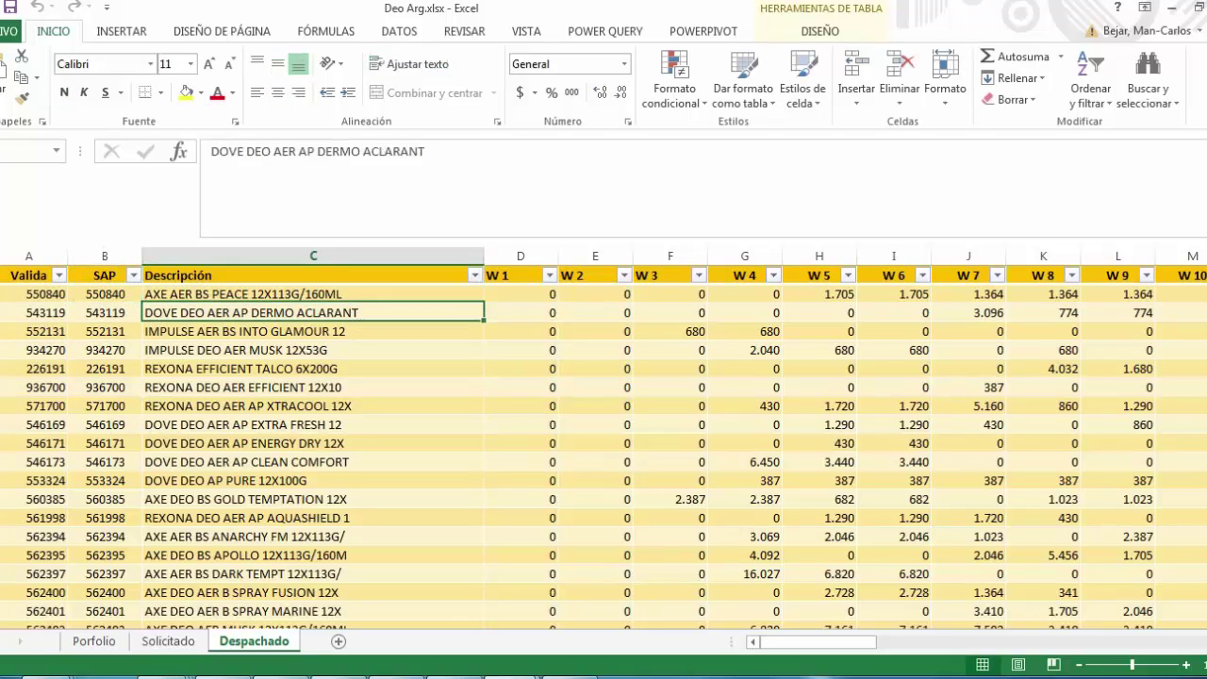
pyautogui.press('Up')
pyautogui.press('Up')
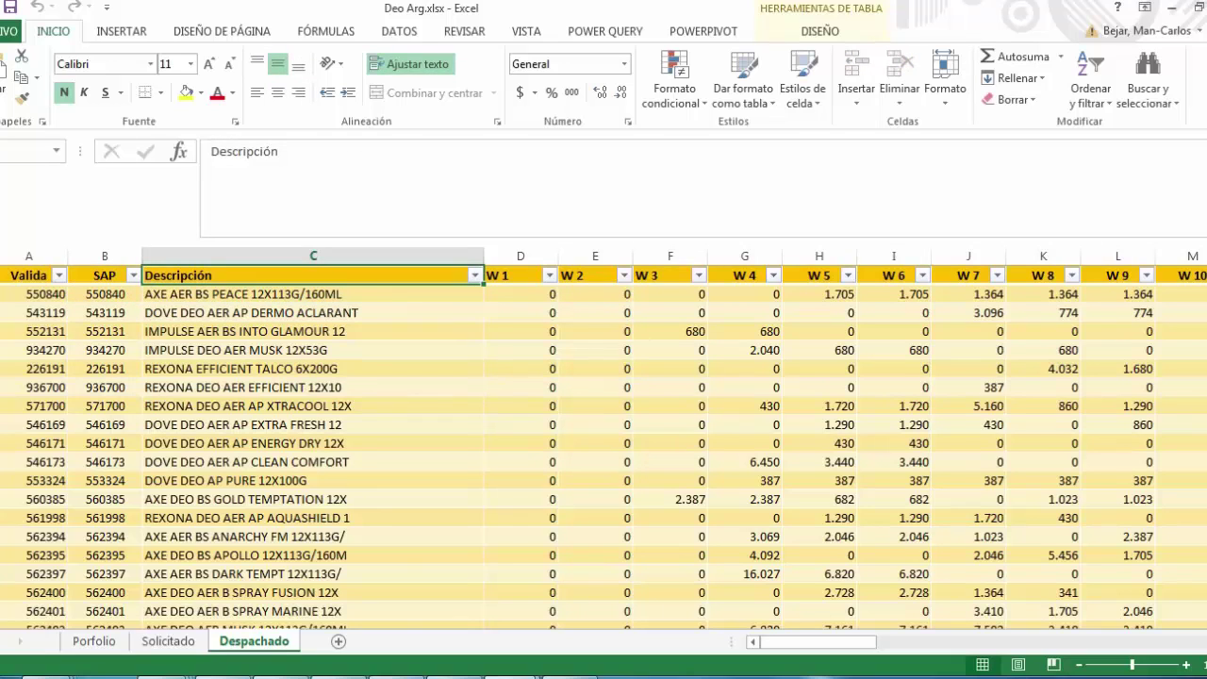
# Look across the weekly column headers of the Despachado table from W 1 to W 20
pyautogui.press('Right')
pyautogui.press('Right')
pyautogui.press('Right')
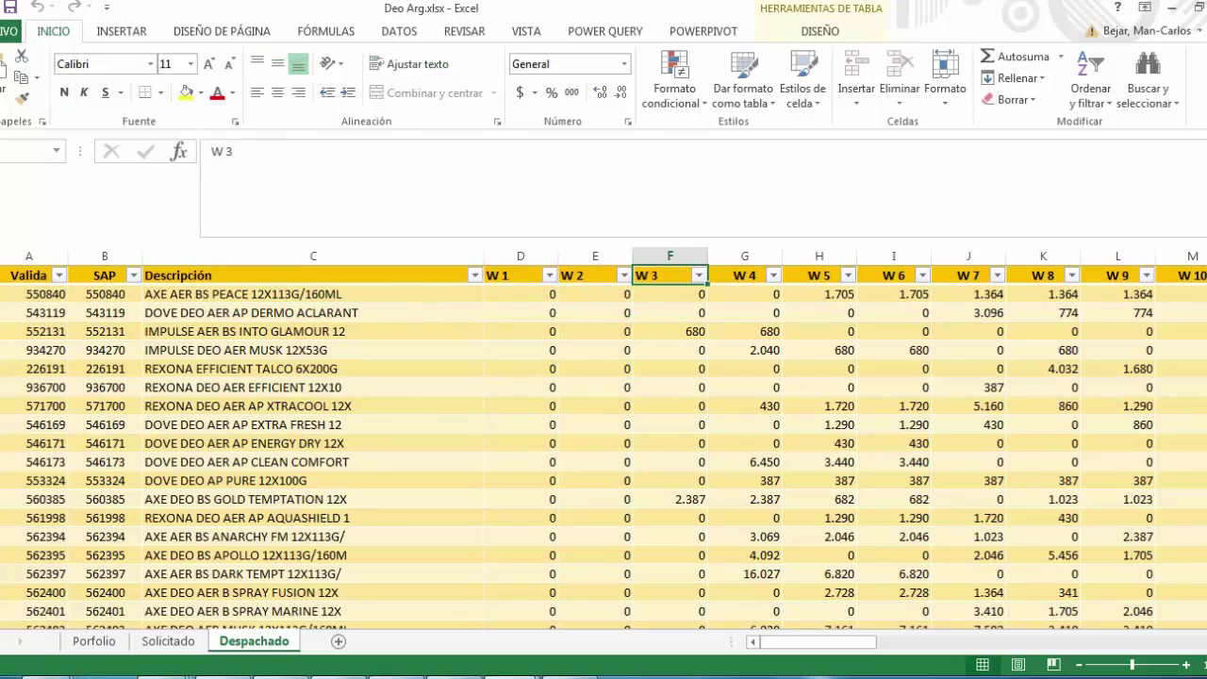
pyautogui.press('Right')
pyautogui.press('Right')
pyautogui.press('Right')
pyautogui.press('Right')
pyautogui.press('Right')
pyautogui.press('Right')
pyautogui.press('Right')
pyautogui.press('Right')
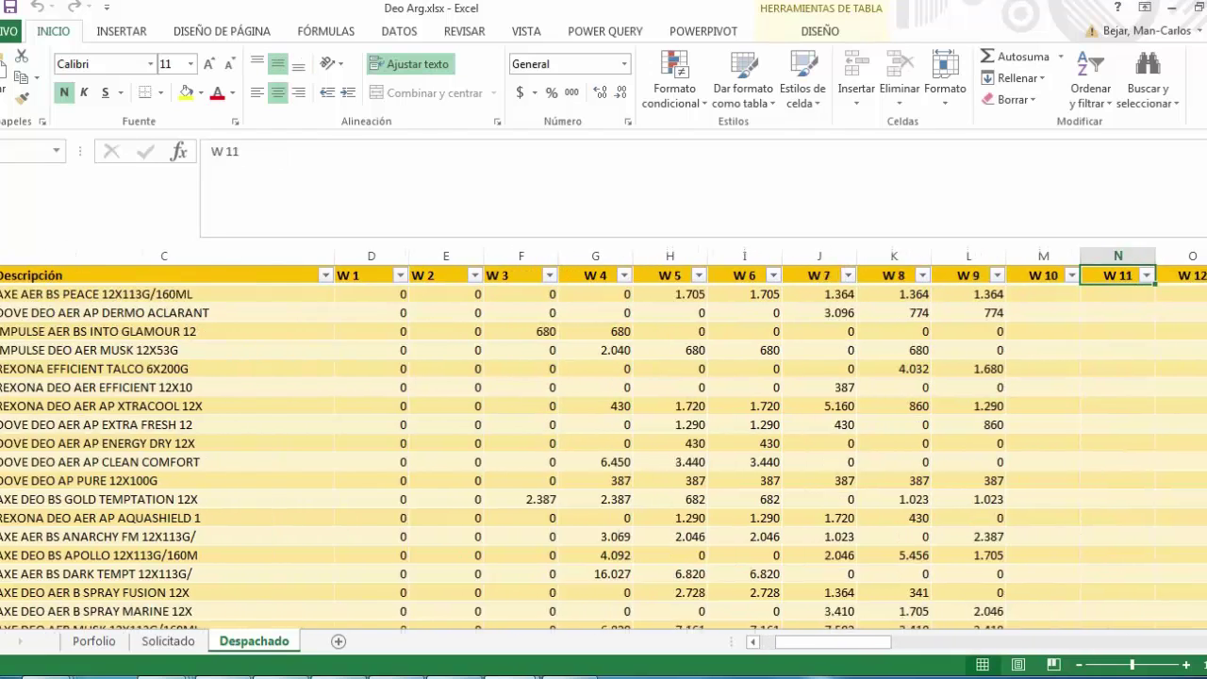
pyautogui.press('Right')
pyautogui.press('Right')
pyautogui.press('Right')
pyautogui.press('Right')
pyautogui.press('Right')
pyautogui.press('Right')
pyautogui.press('Right')
pyautogui.press('Right')
pyautogui.press('Right')
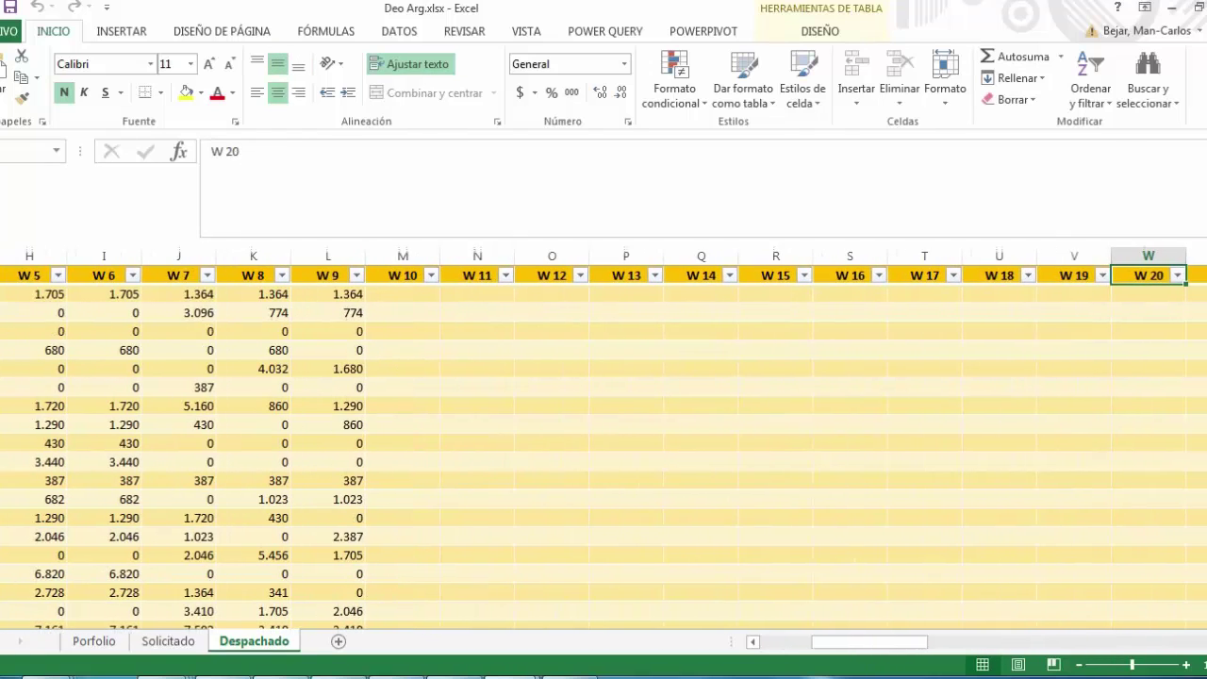
# Go back to the Valida column of the Despachado table and inspect its formula in the REXONA EFFICIENT TALCO 6X200G row
pyautogui.press('Left')
pyautogui.press('Left')
pyautogui.press('Left')
pyautogui.press('Left')
pyautogui.press('Left')
pyautogui.press('Left')
pyautogui.press('Left')
pyautogui.press('Left')
pyautogui.press('Left')
pyautogui.press('Left')
pyautogui.press('Left')
pyautogui.press('Left')
pyautogui.press('Left')
pyautogui.press('Left')
pyautogui.press('Left')
pyautogui.press('Left')
pyautogui.press('Left')
pyautogui.press('Left')
pyautogui.press('Left')
pyautogui.press('Left')
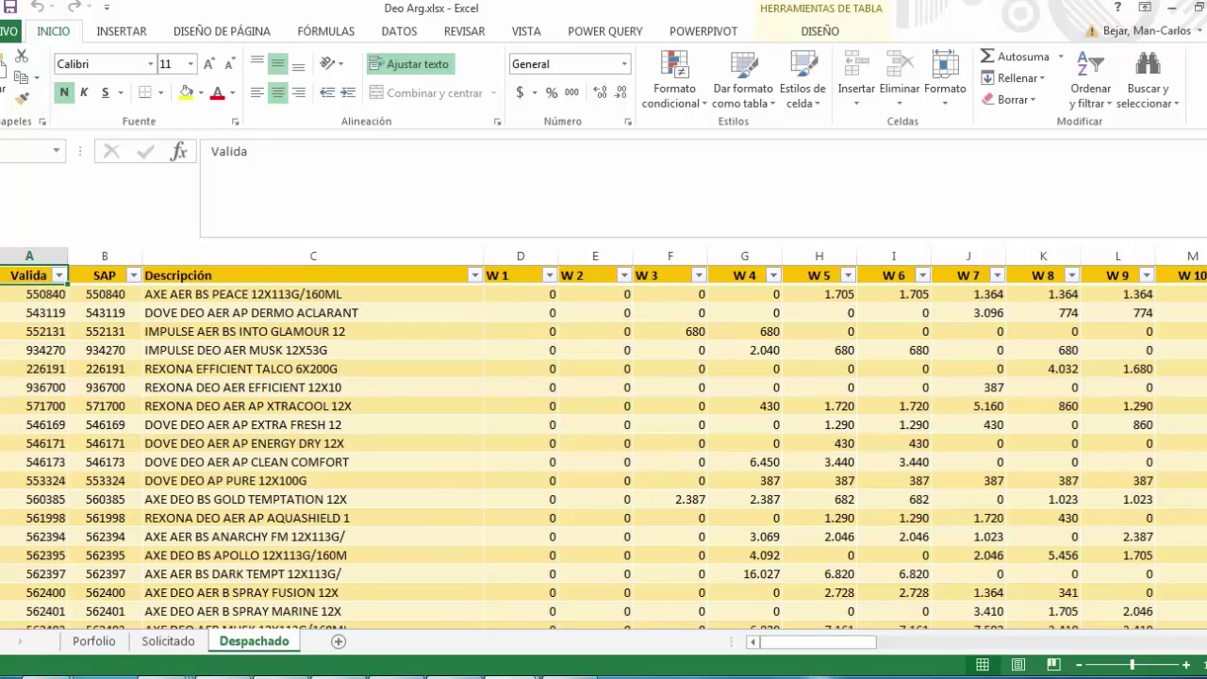
pyautogui.press('Right')
pyautogui.press('Right')
pyautogui.press('Down')
pyautogui.press('Down')
pyautogui.press('Down')
pyautogui.press('Down')
pyautogui.press('Down')
pyautogui.press('Left')
pyautogui.press('Left')
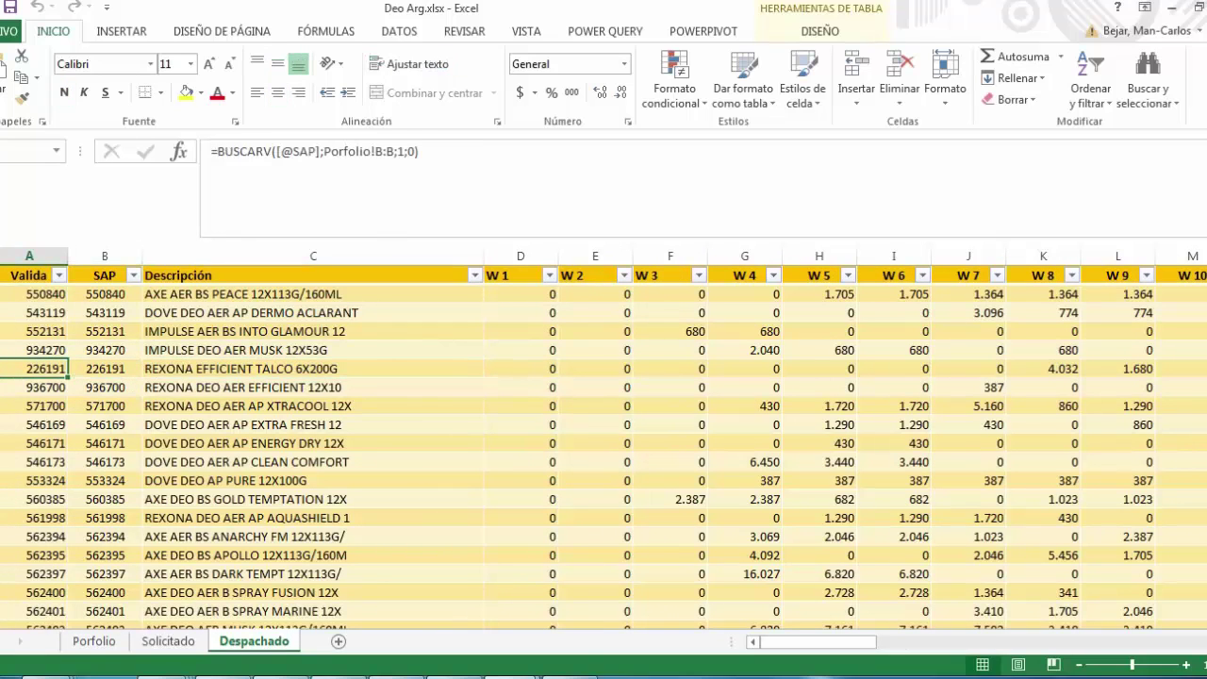
# Check the name of the Despachado table in its table design properties
pyautogui.click(313, 387)
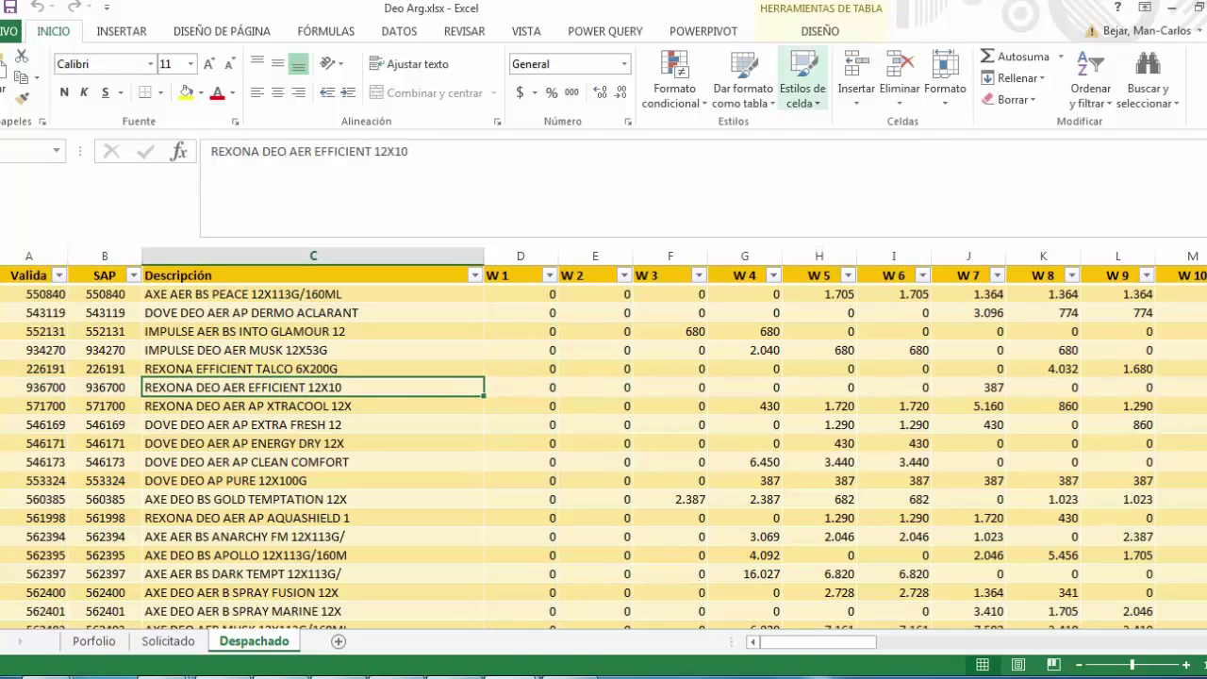
pyautogui.click(819, 31)
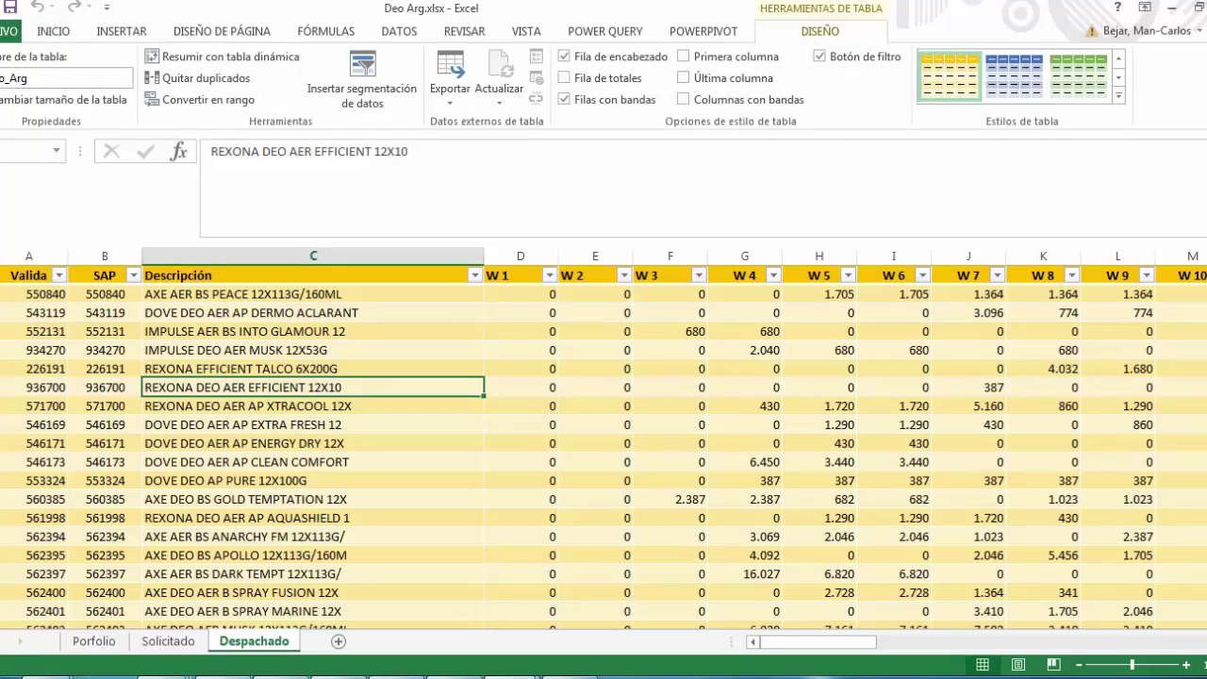
pyautogui.click(65, 79)
pyautogui.click(311, 499)
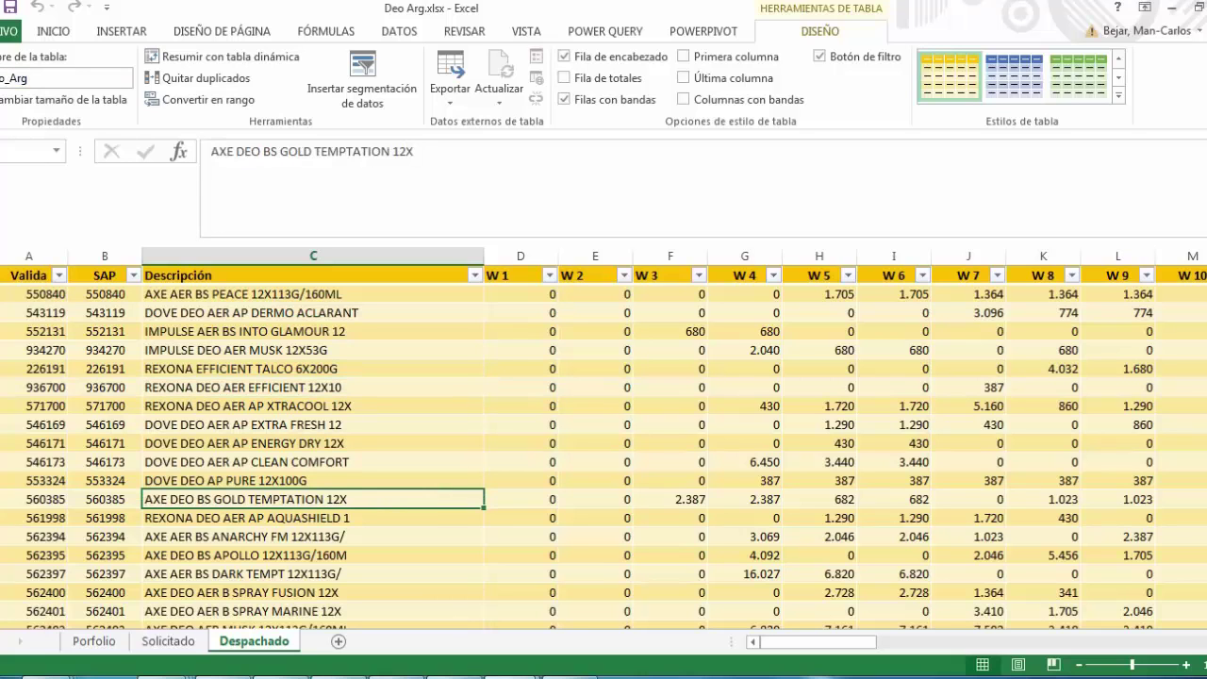
# Review the column headers and the table name on the Solicitado sheet
pyautogui.click(168, 641)
pyautogui.click(267, 406)
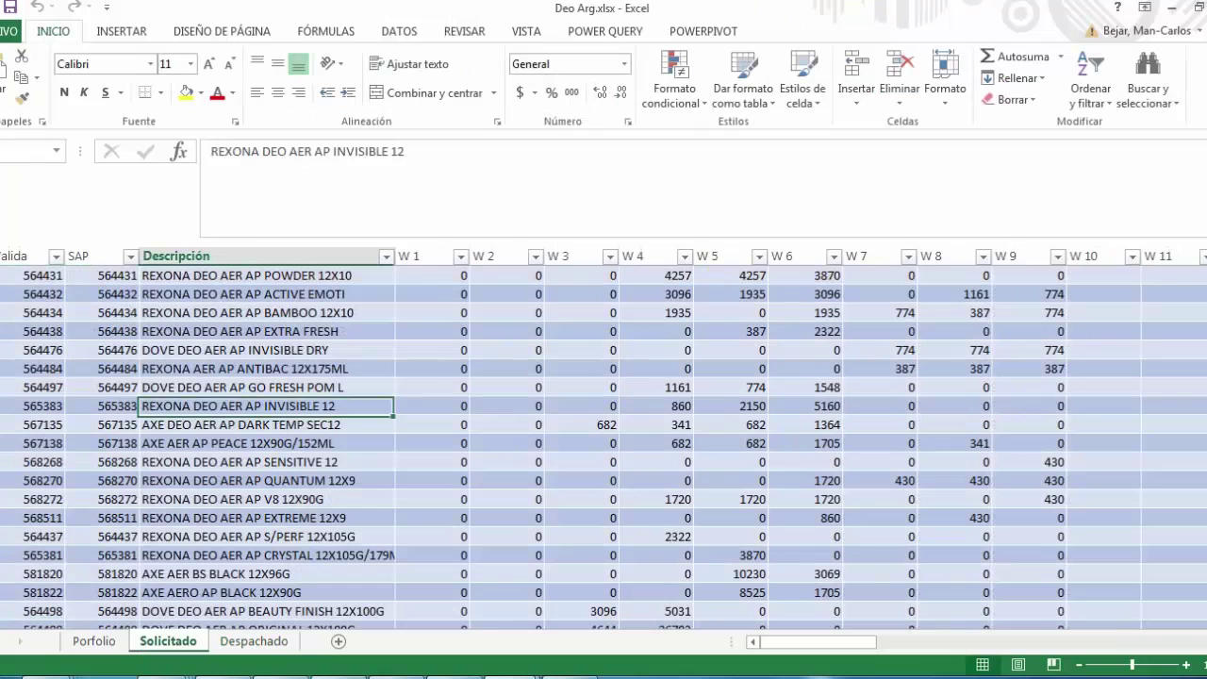
pyautogui.hotkey('ctrl', 'Up')
pyautogui.press('Left')
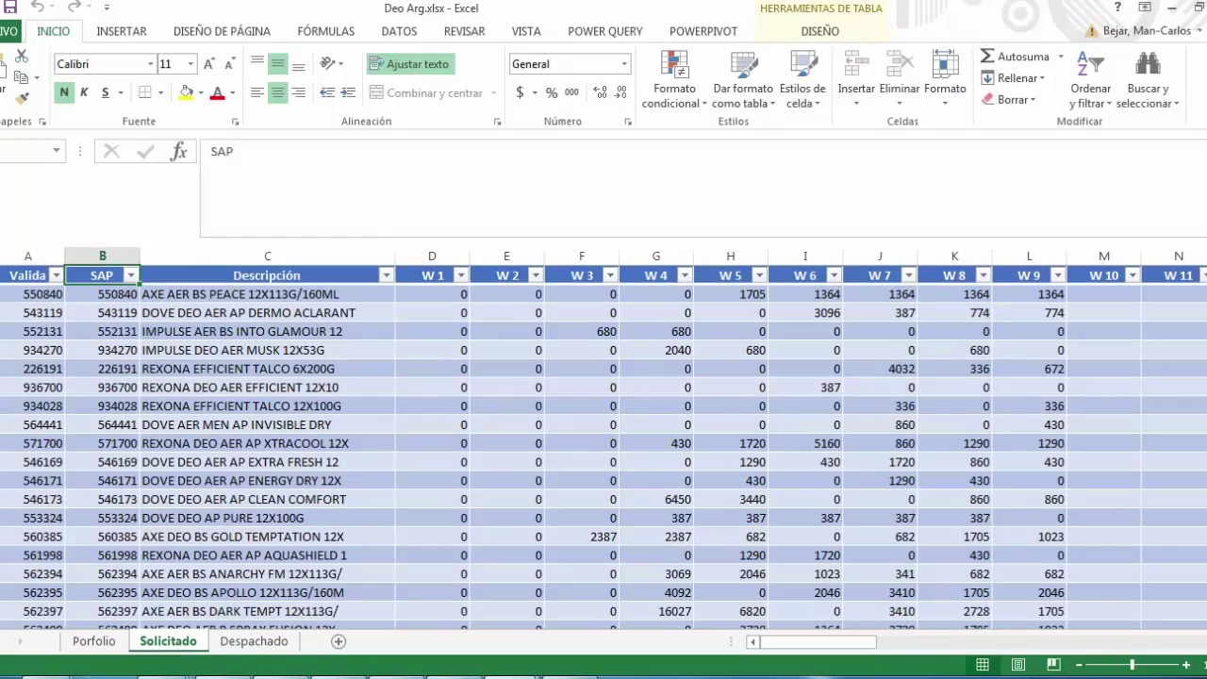
pyautogui.click(819, 31)
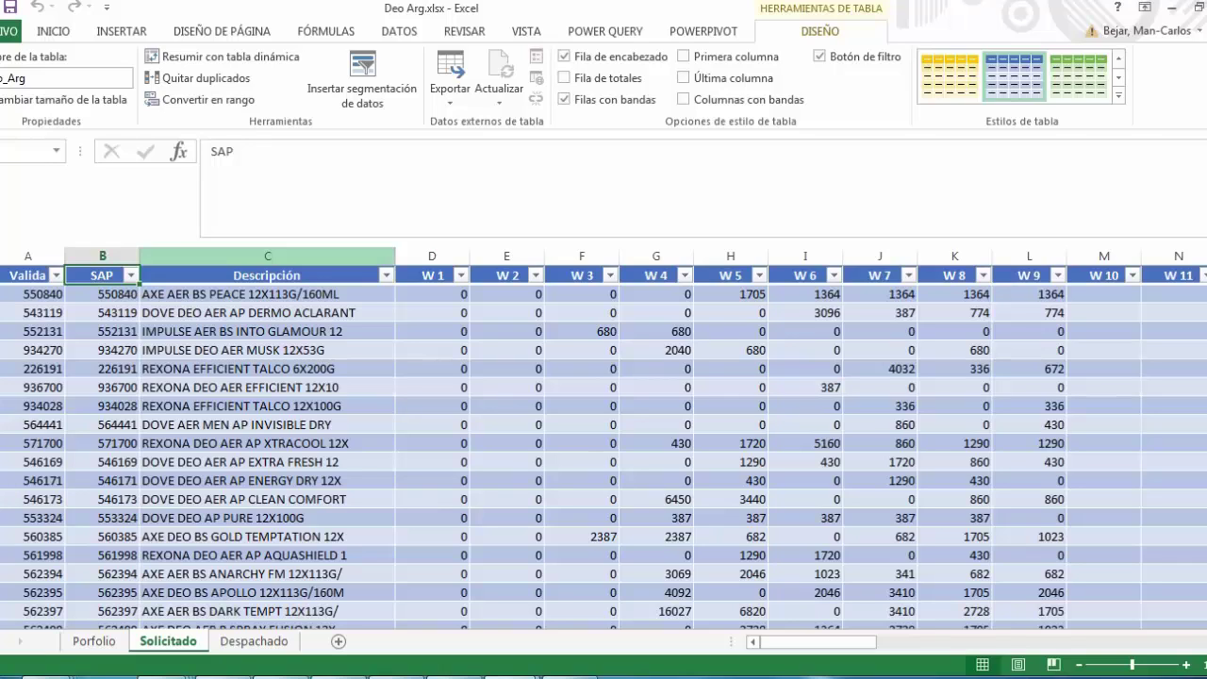
pyautogui.click(27, 275)
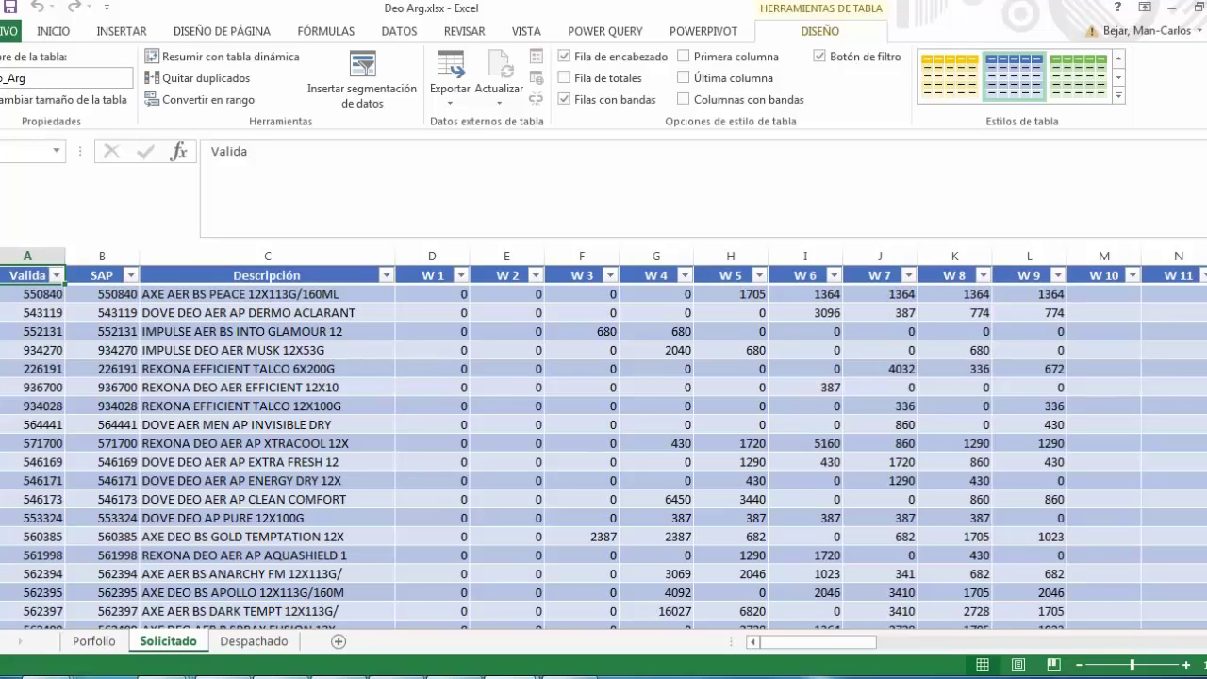
# Inspect the Categoría column's formula on the Porfolio sheet and close the Deo Arg.xlsx workbook
pyautogui.click(94, 641)
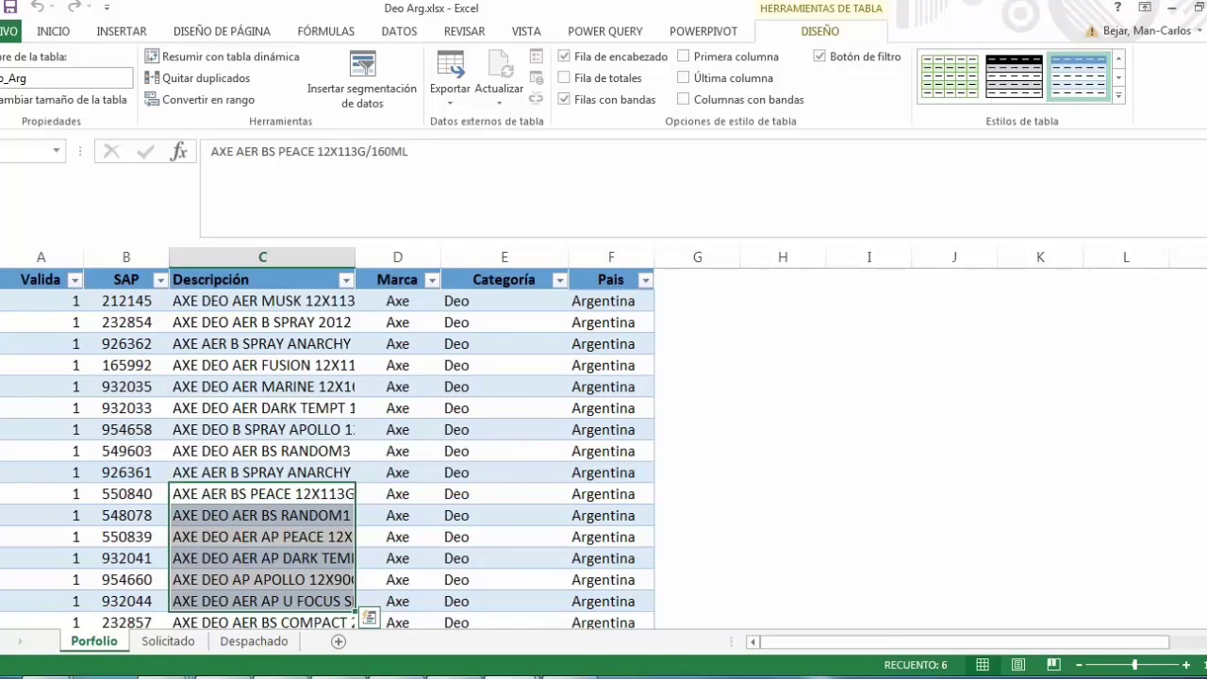
pyautogui.click(504, 301)
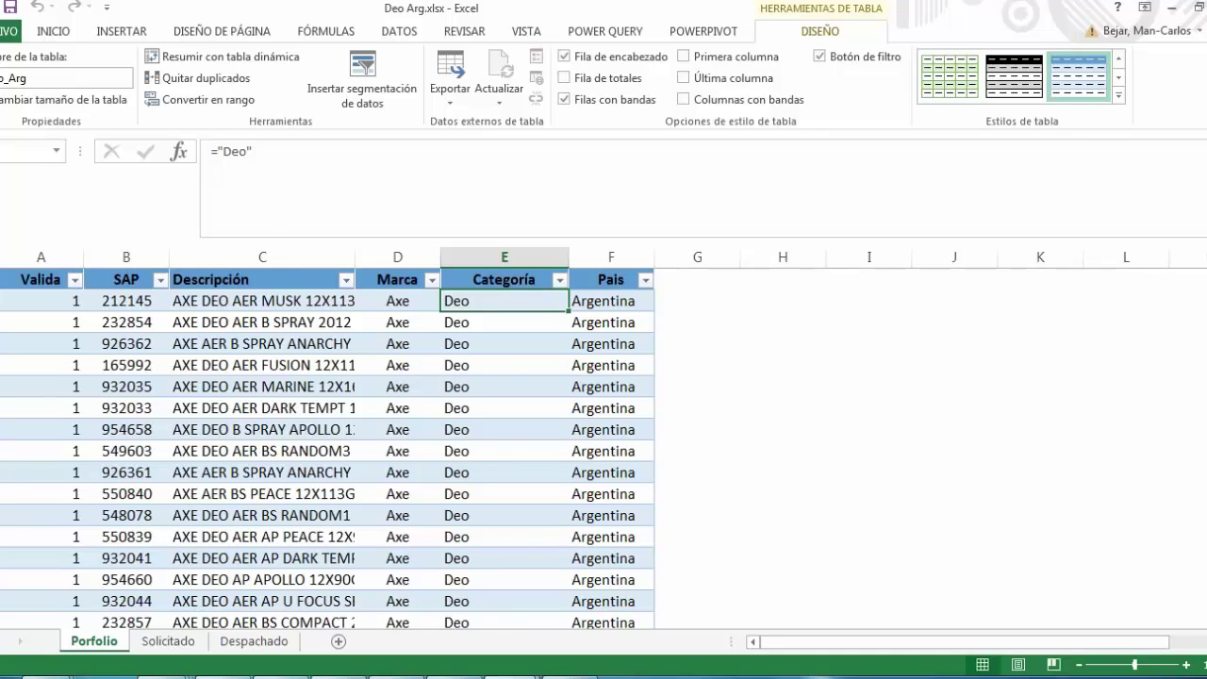
pyautogui.click(1205, 7)
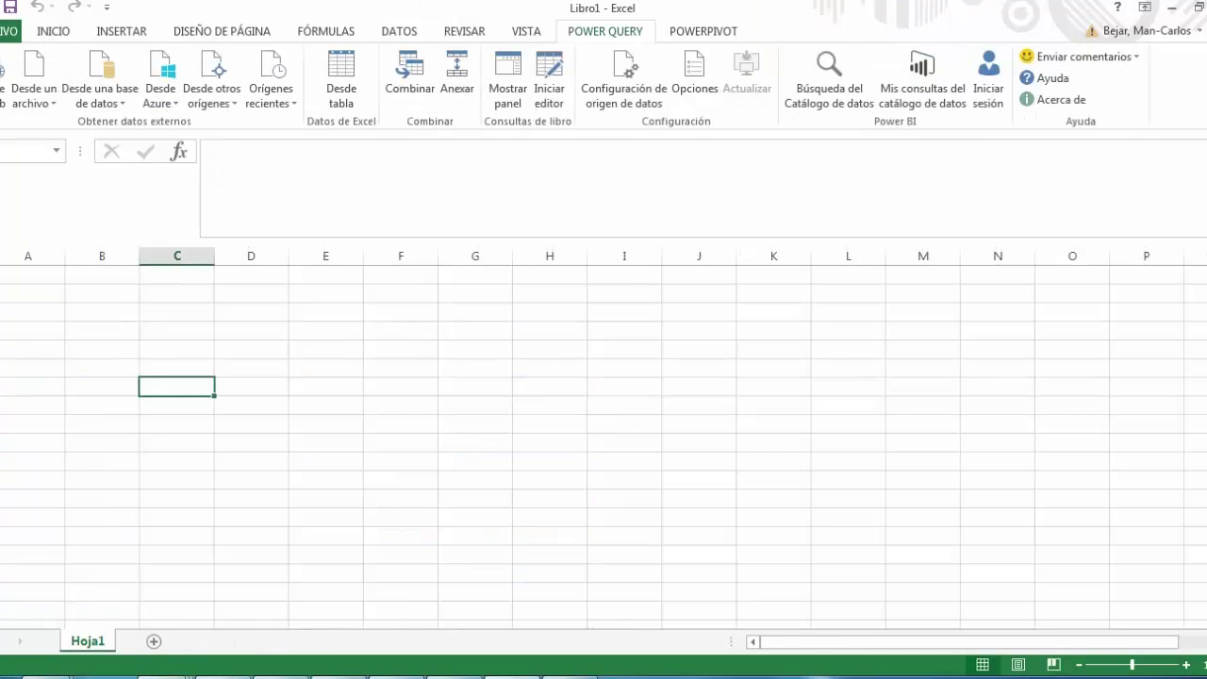
# Switch to File Explorer and view the workbooks in the Bra and Mex folders of Attaiment 2.0
pyautogui.moveTo(172, 676)
pyautogui.click(288, 592)
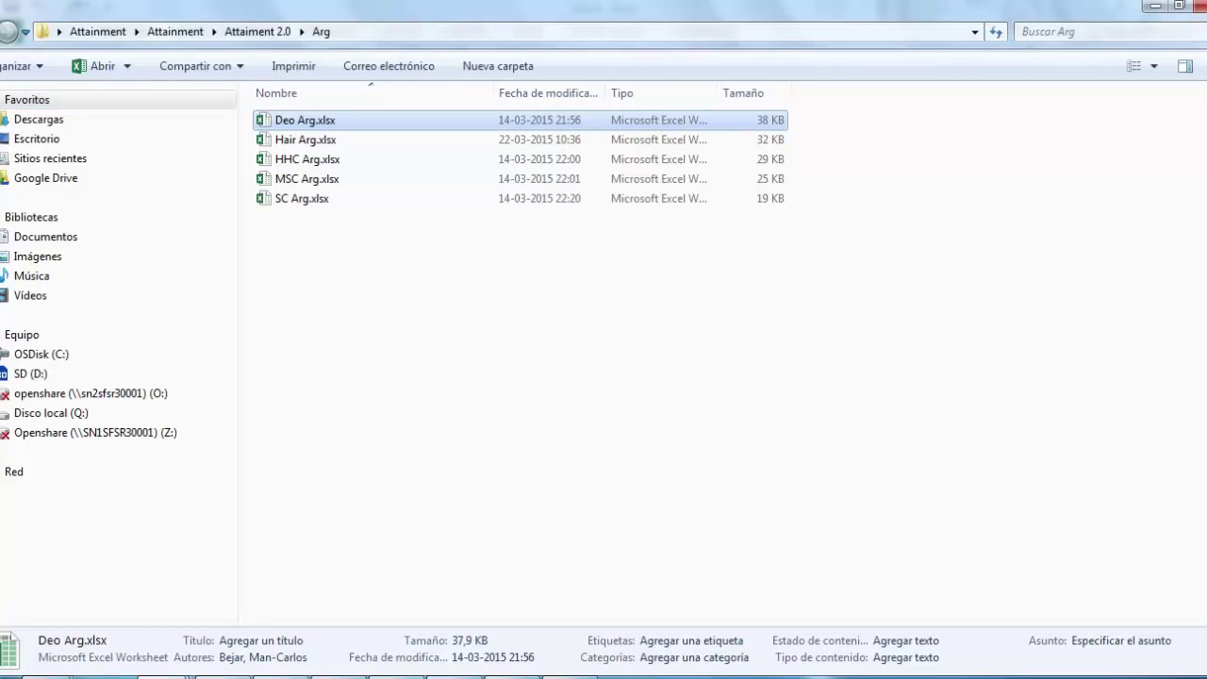
pyautogui.click(2, 32)
pyautogui.doubleClick(327, 137)
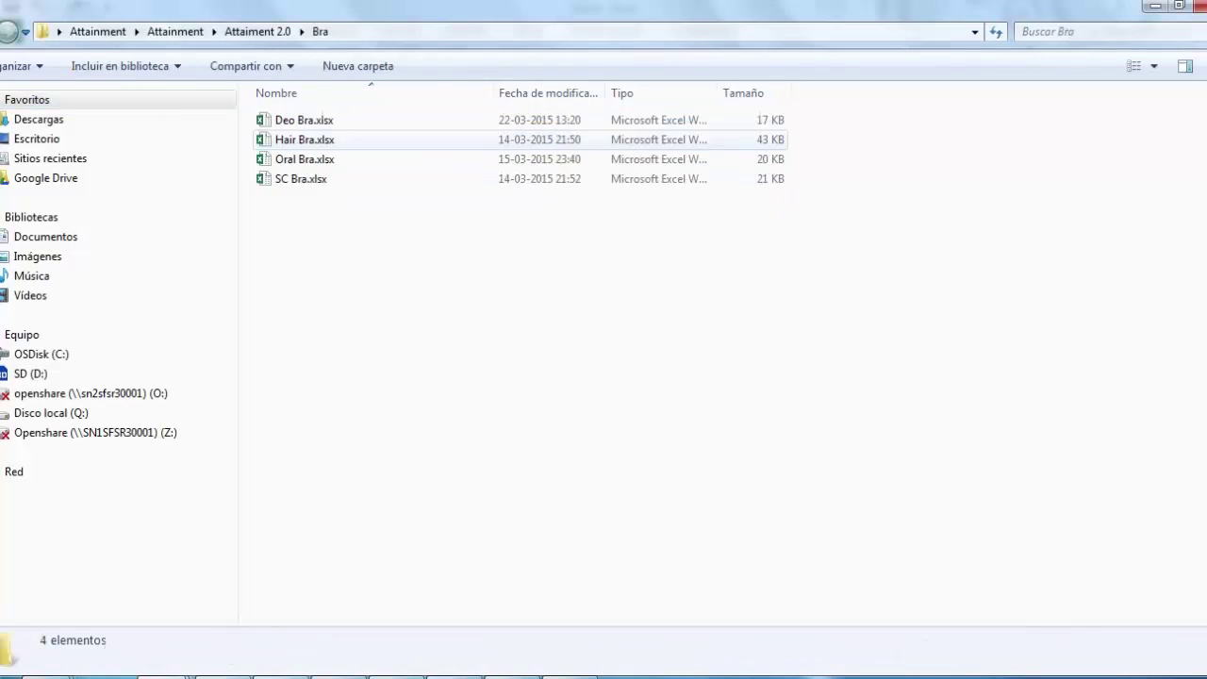
pyautogui.click(5, 32)
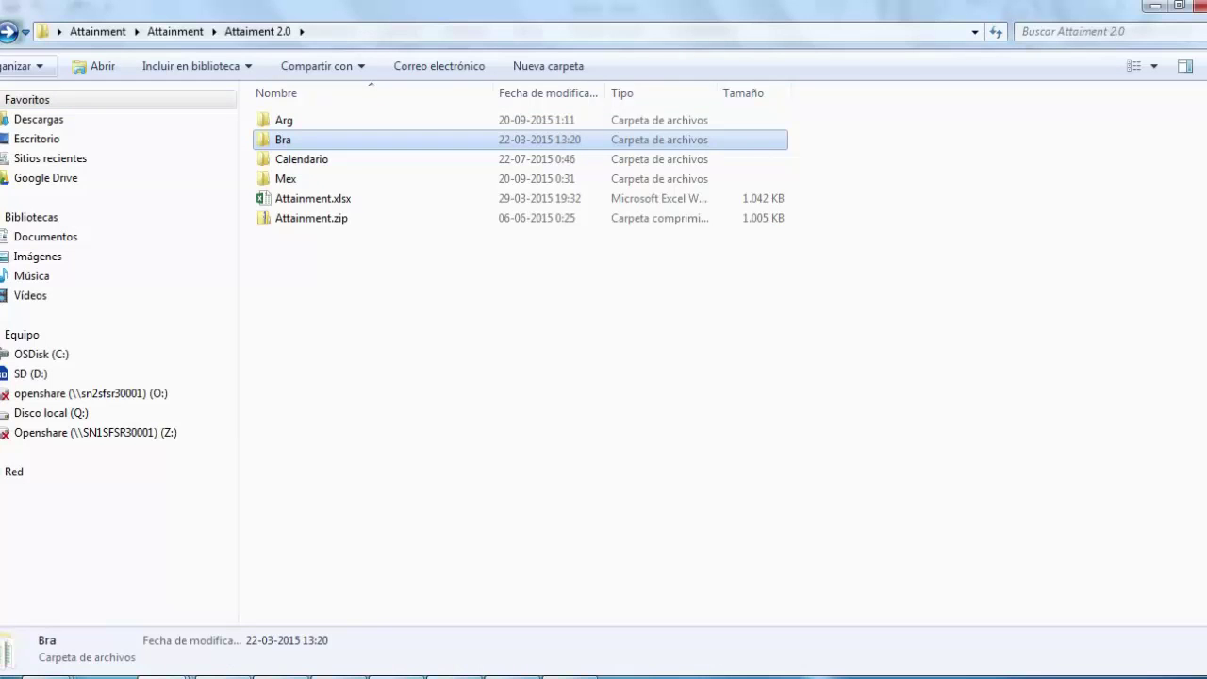
pyautogui.doubleClick(315, 179)
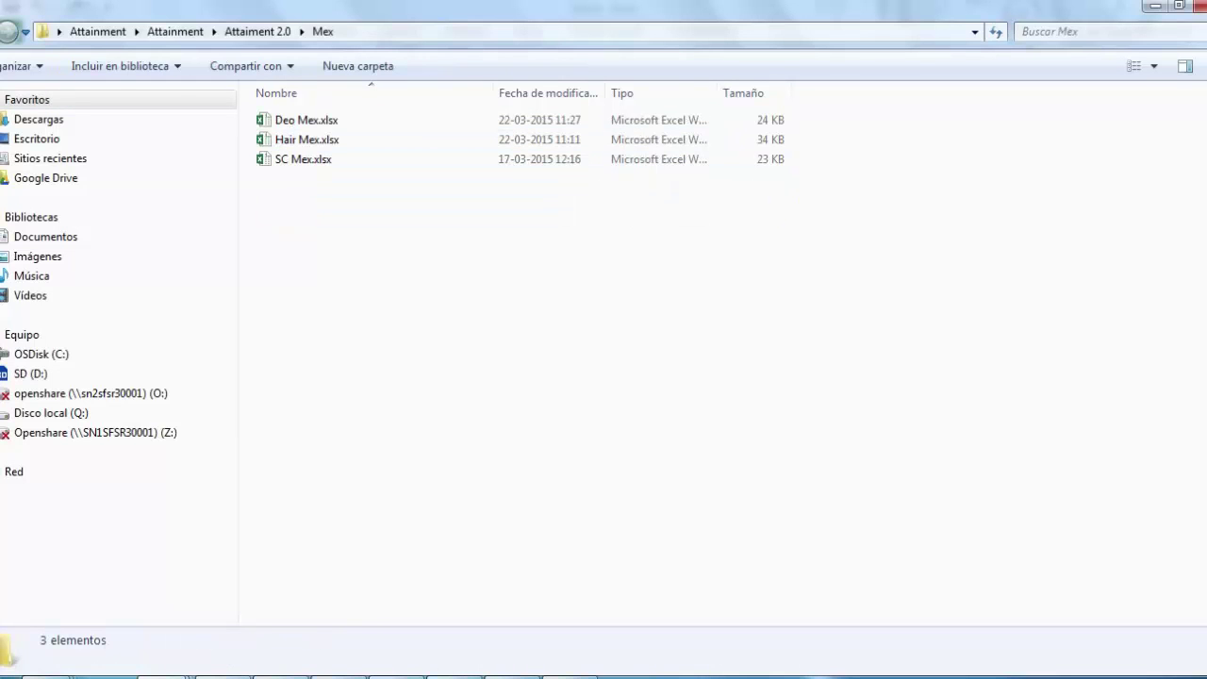
pyautogui.click(4, 32)
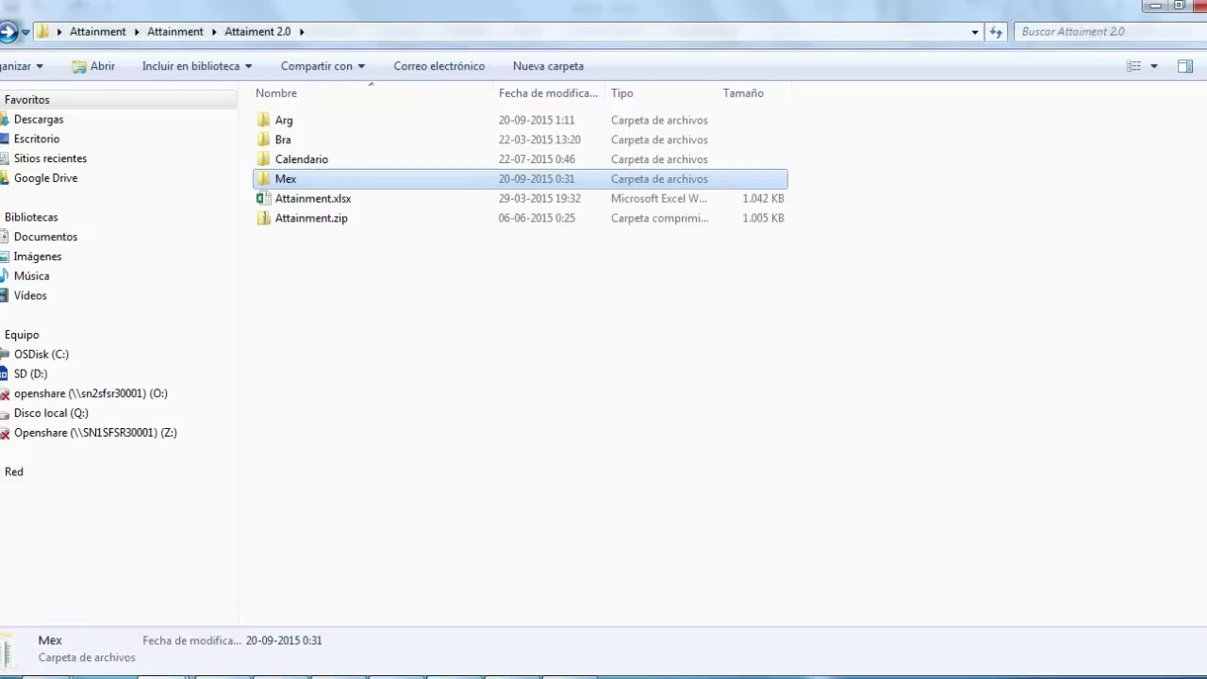
# Switch to the blank Excel workbook and start a Power Query import from a folder
pyautogui.click(512, 676)
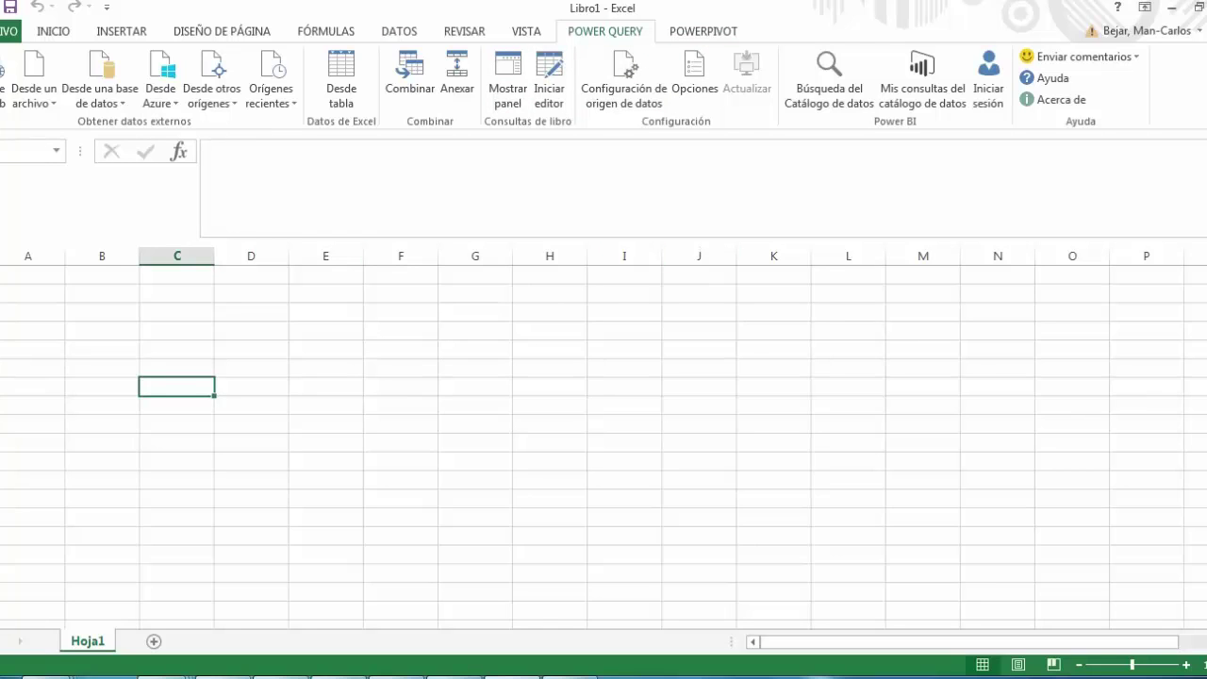
pyautogui.click(703, 31)
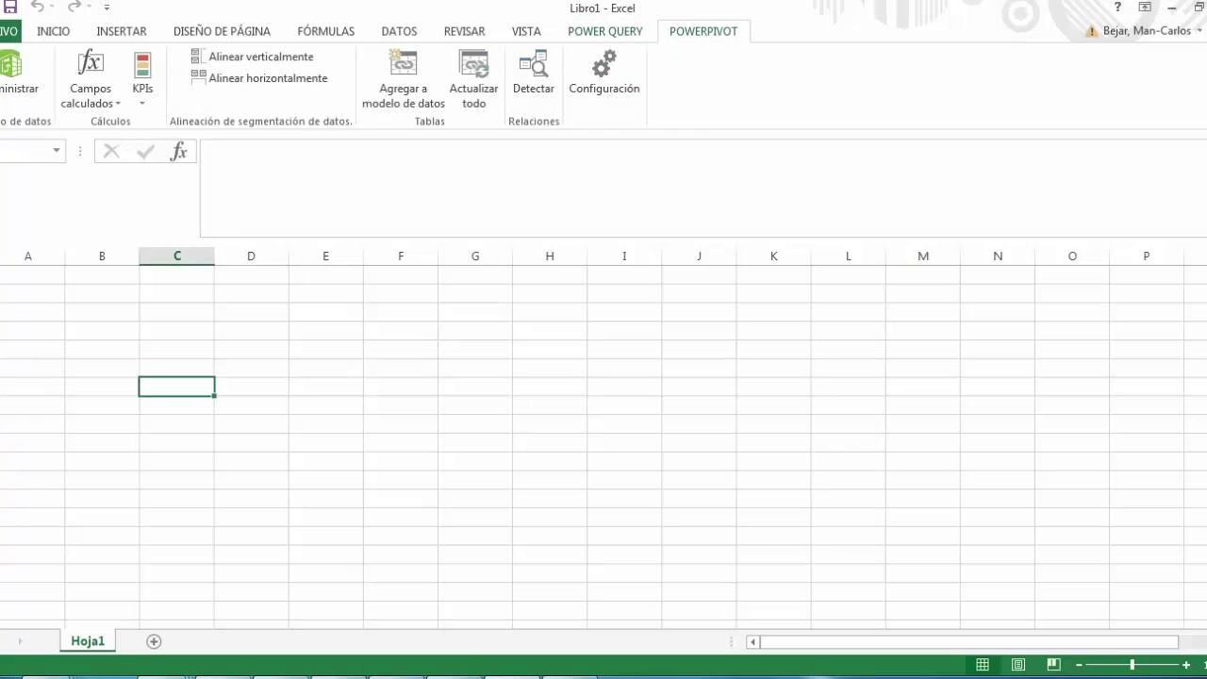
pyautogui.click(605, 31)
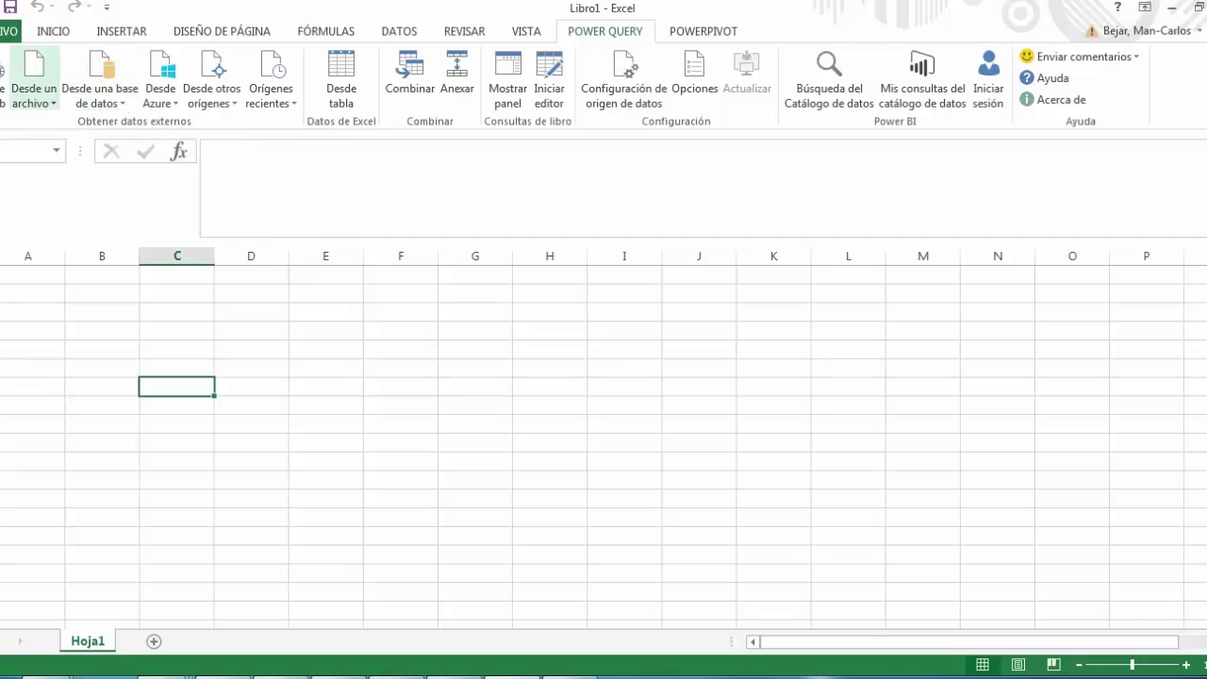
pyautogui.click(34, 80)
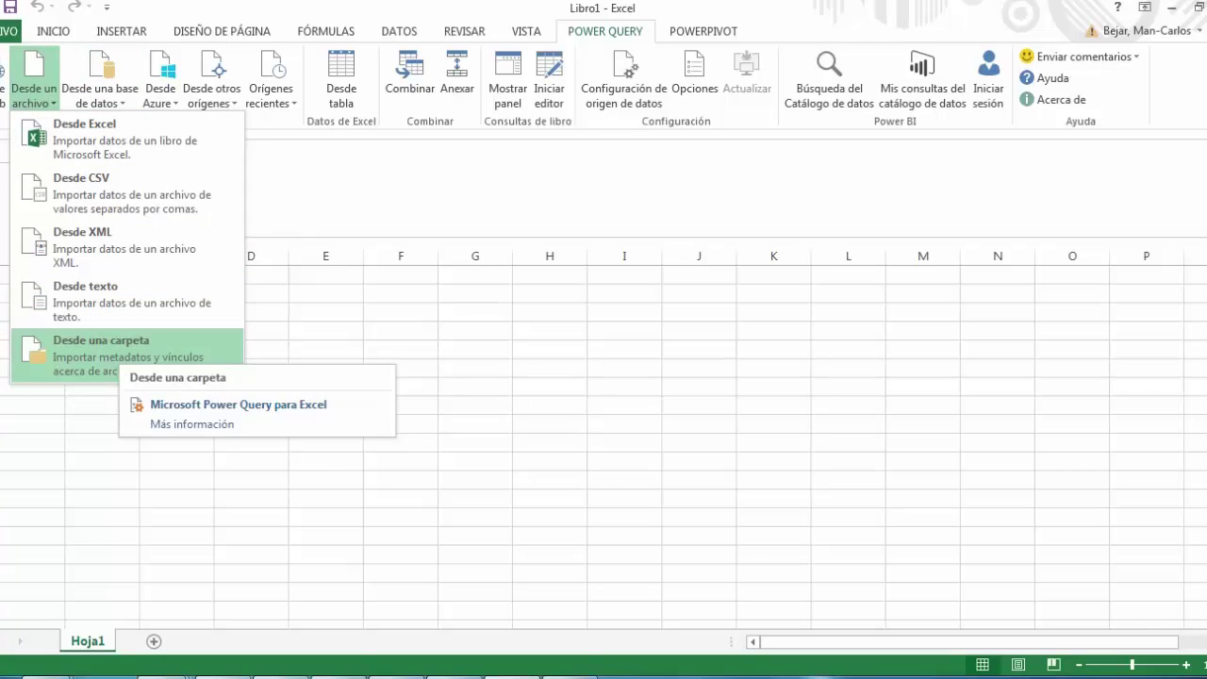
pyautogui.click(120, 351)
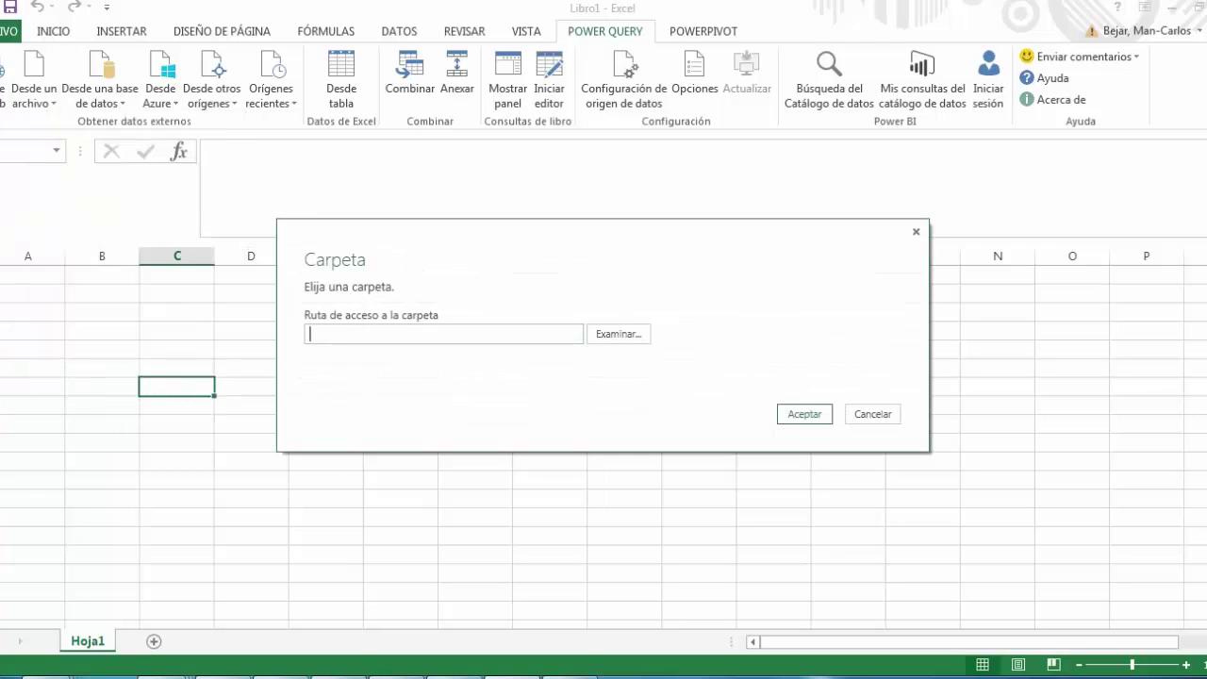
# Set the Attaiment 2.0 folder inside Attainment\Attainment as the source and load its file list into the query editor
pyautogui.click(618, 334)
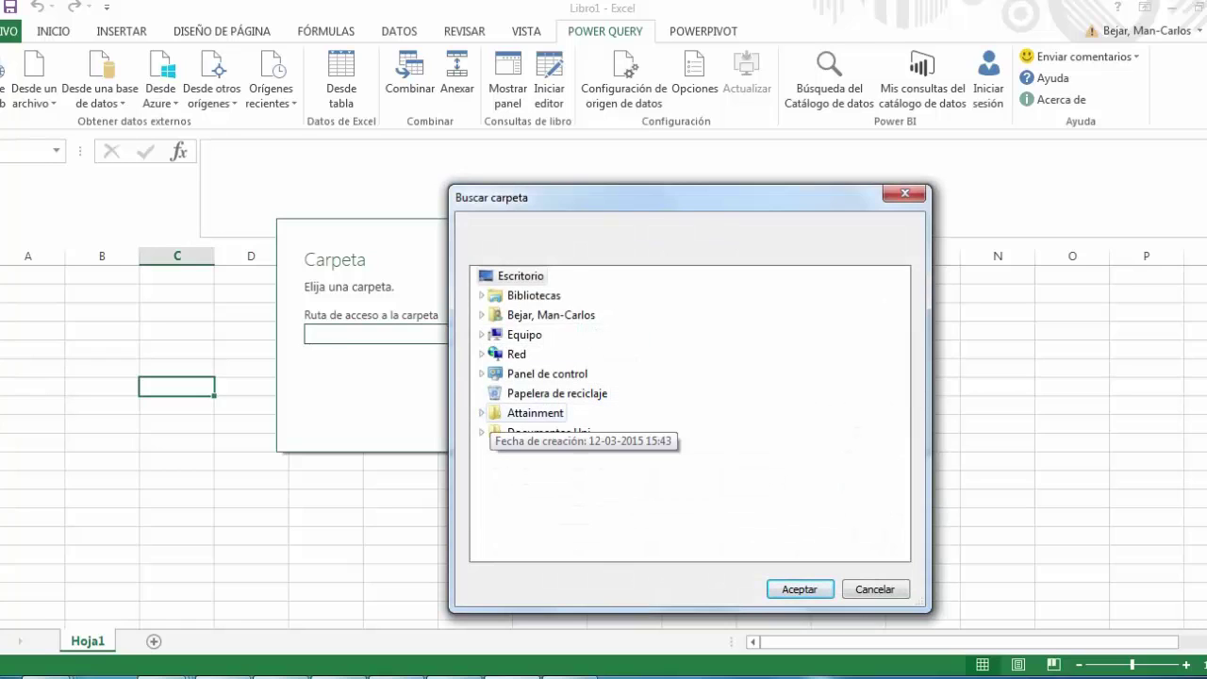
pyautogui.click(481, 413)
pyautogui.click(491, 432)
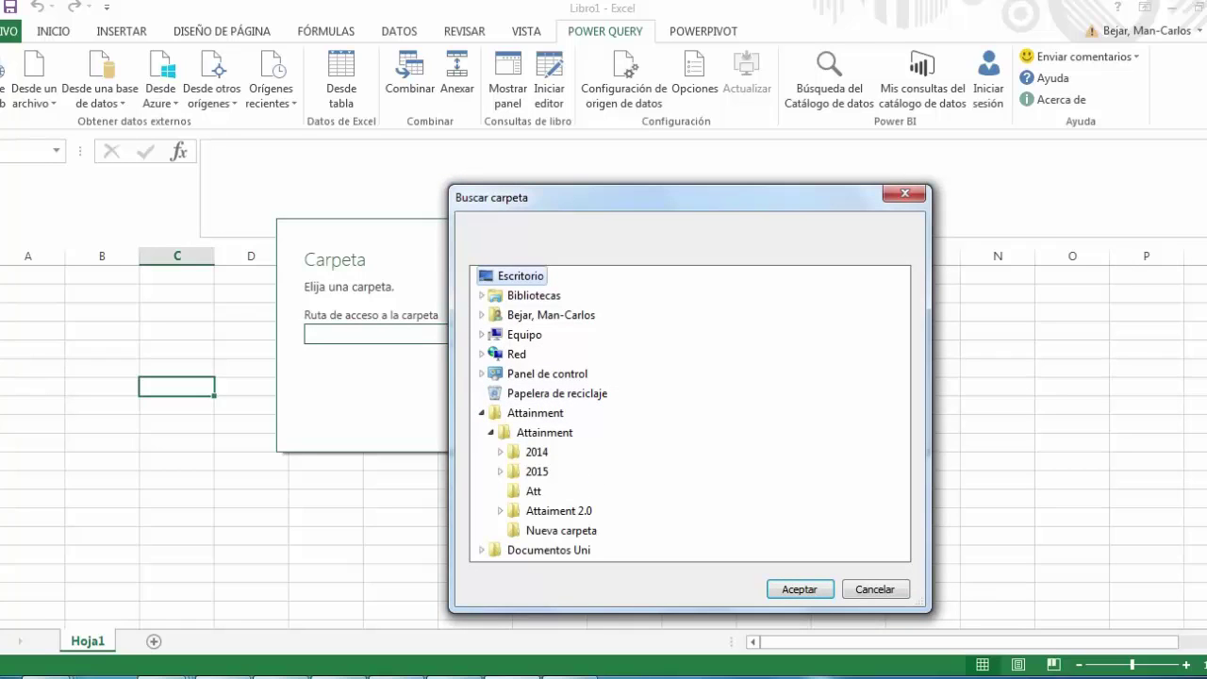
pyautogui.doubleClick(558, 510)
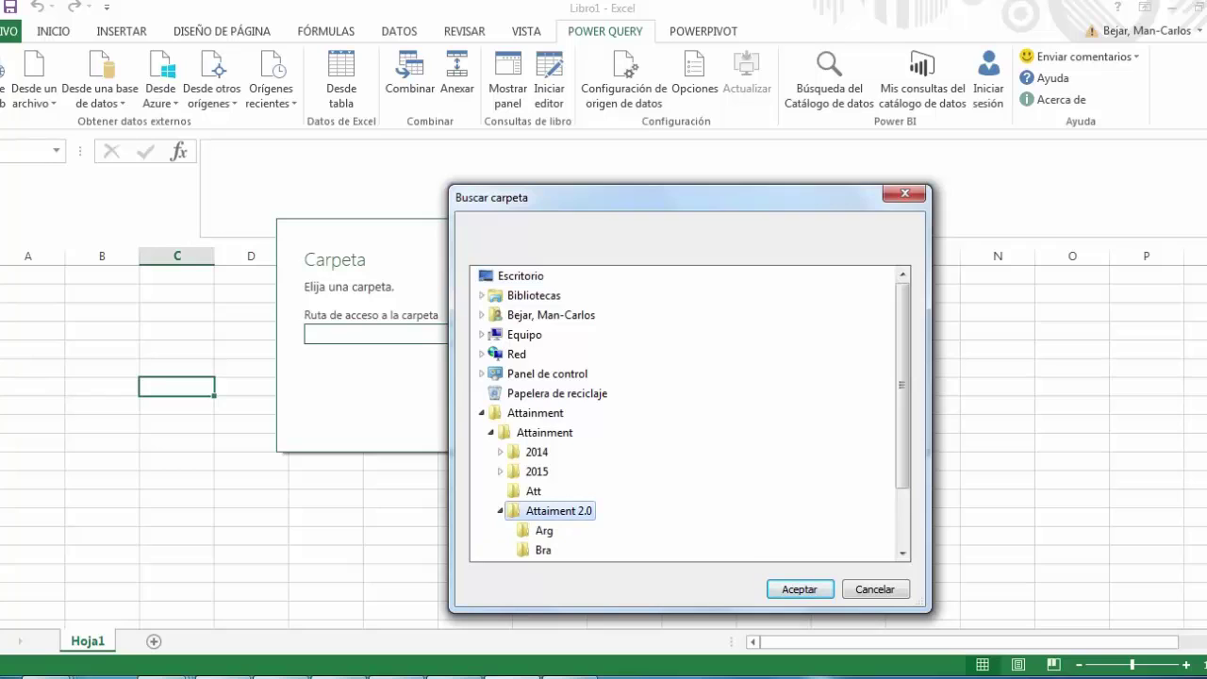
pyautogui.scroll(-2, 902, 415)
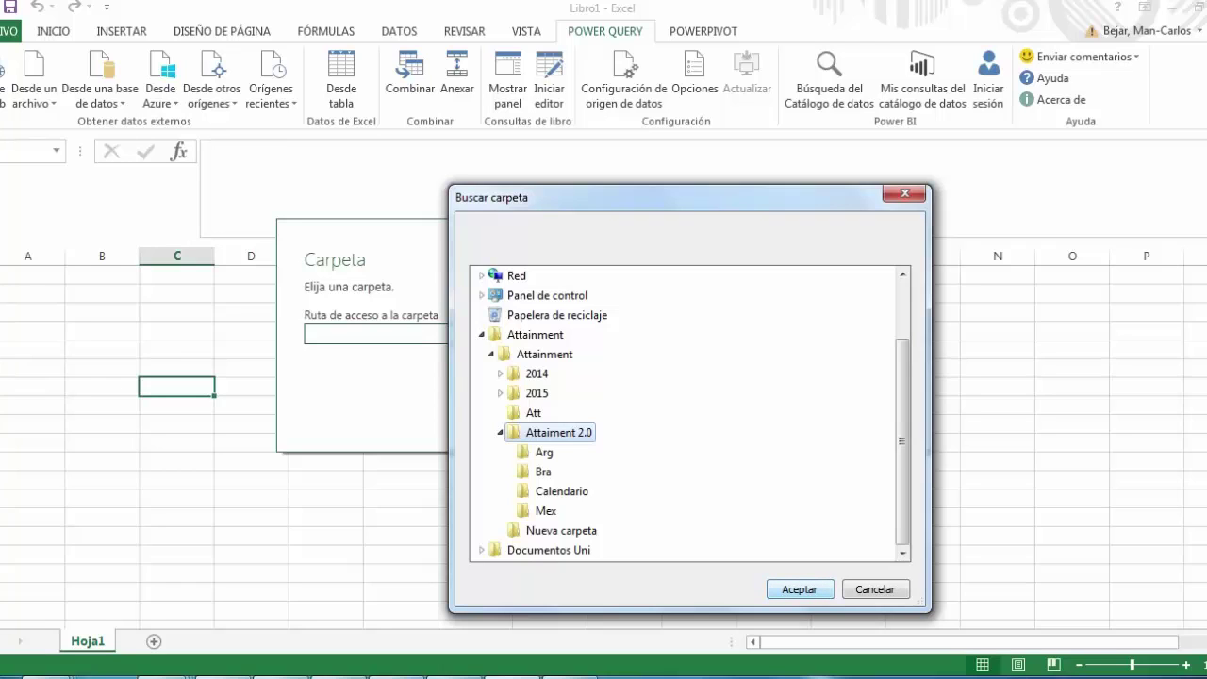
pyautogui.press('Tab')
pyautogui.press('Return')
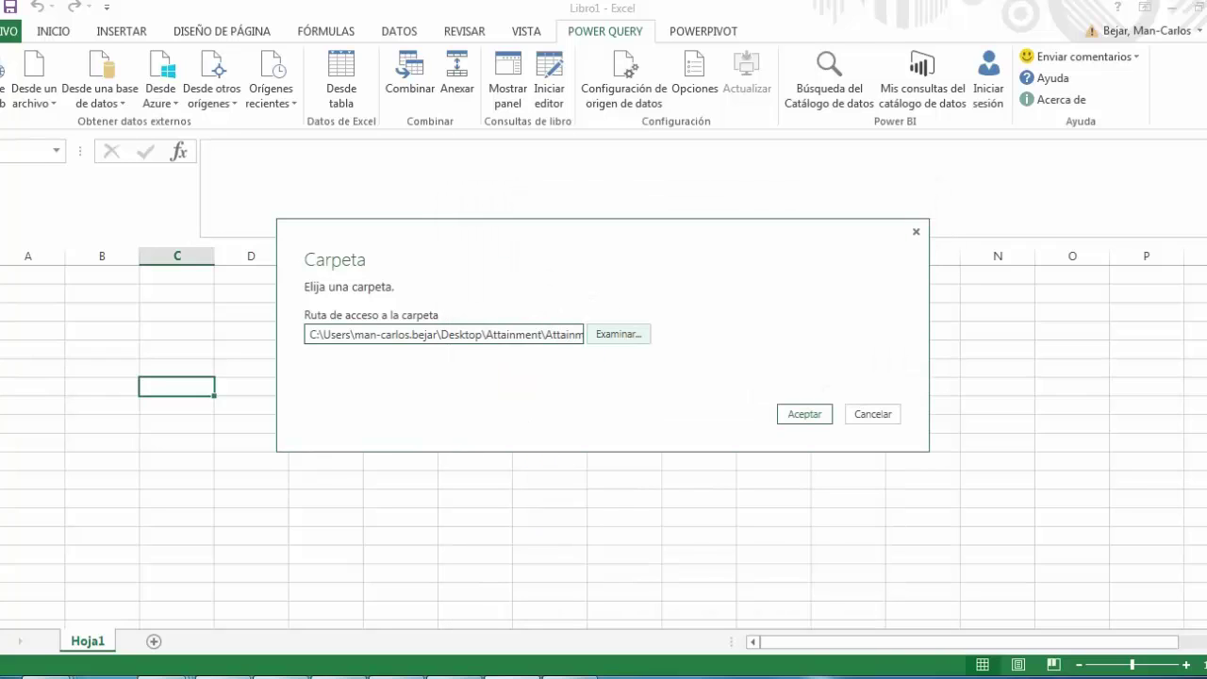
pyautogui.press('Return')
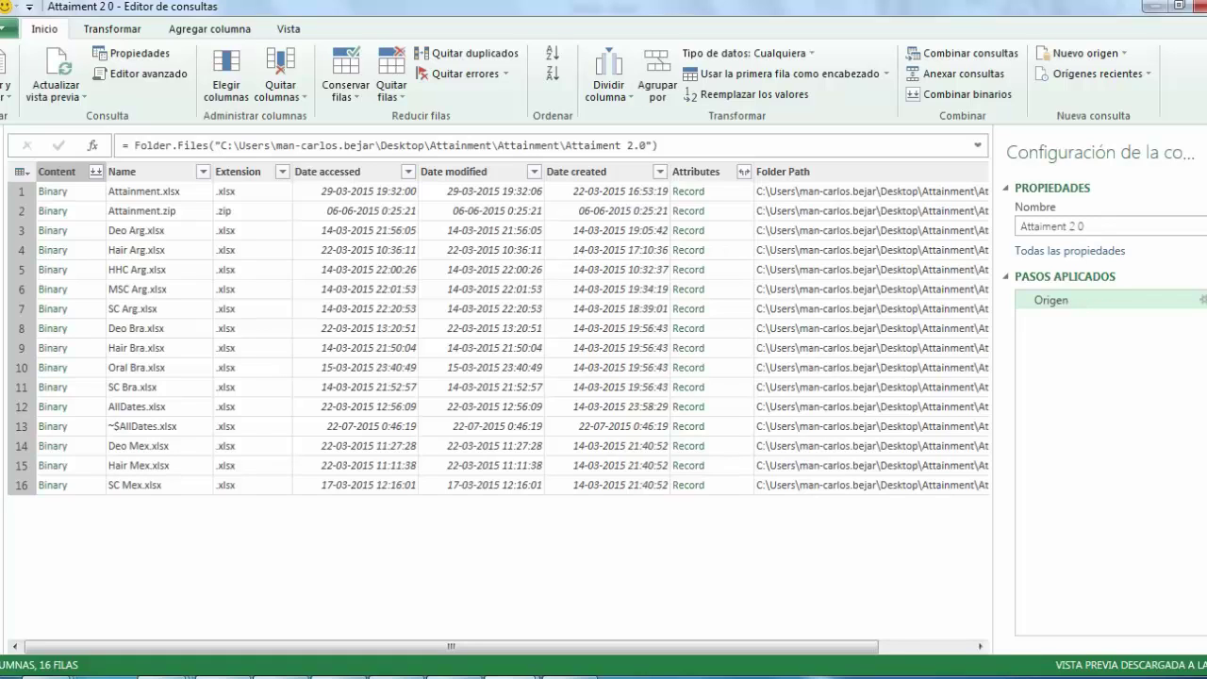
# Remove the Attributes and Folder Path columns from the query
pyautogui.click(697, 172)
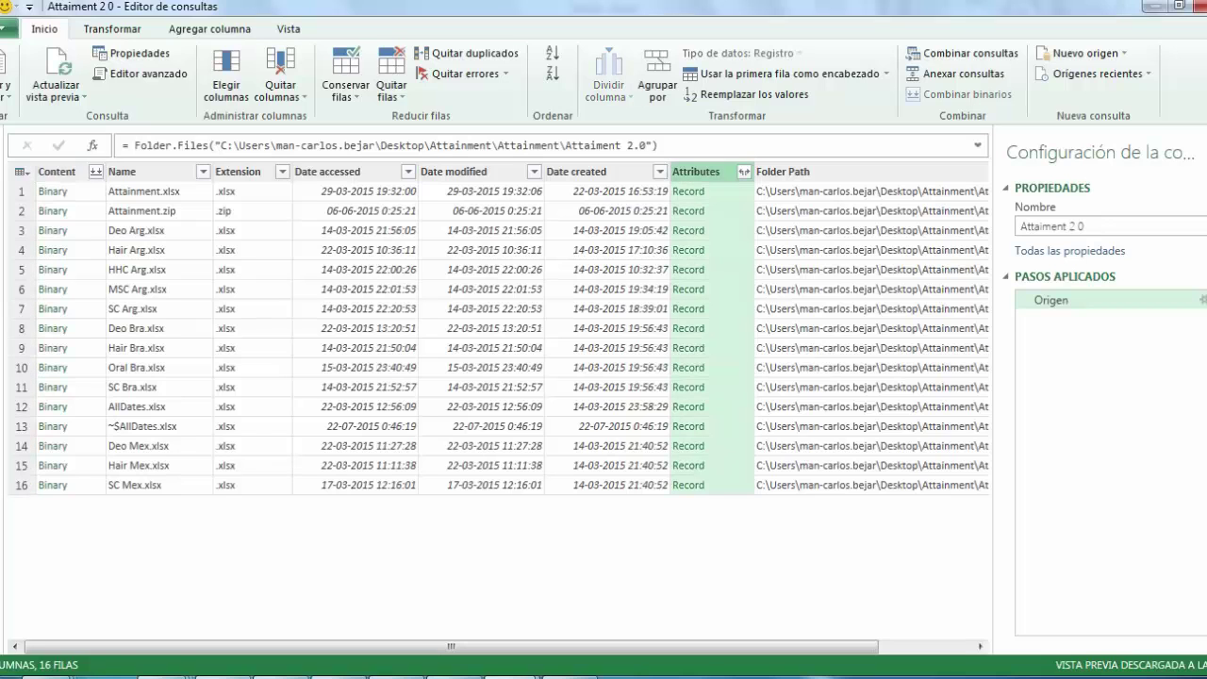
pyautogui.keyDown('ctrl'); pyautogui.click(784, 172); pyautogui.keyUp('ctrl')
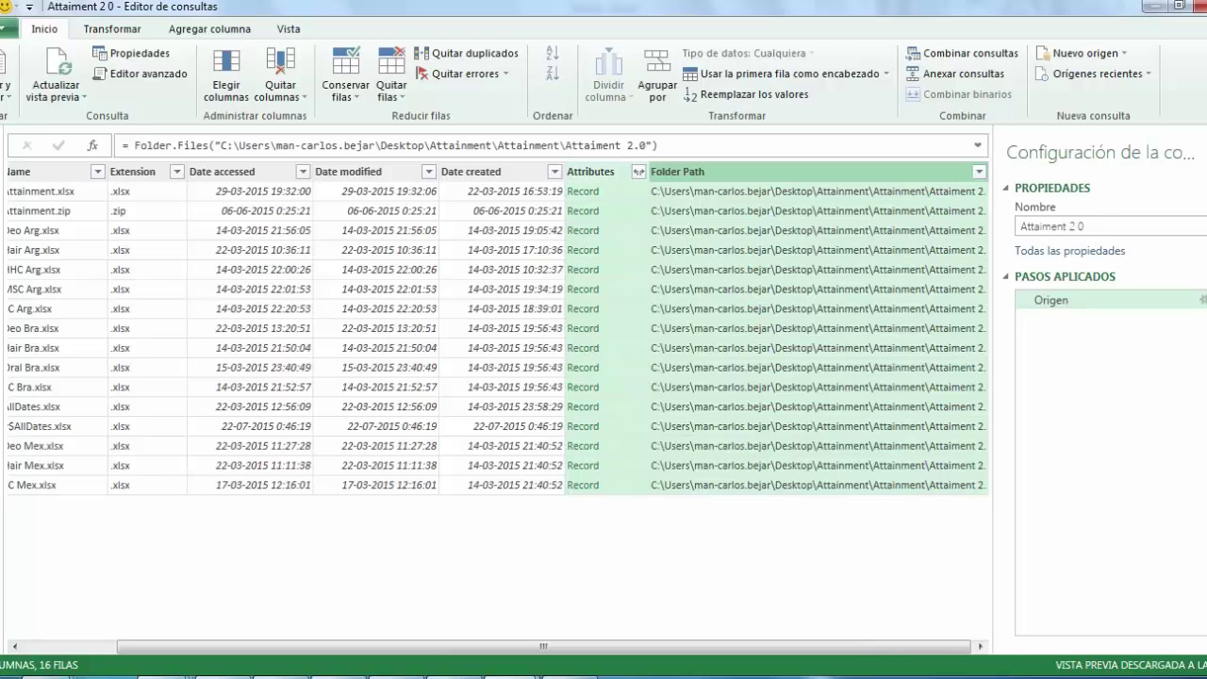
pyautogui.rightClick(692, 174)
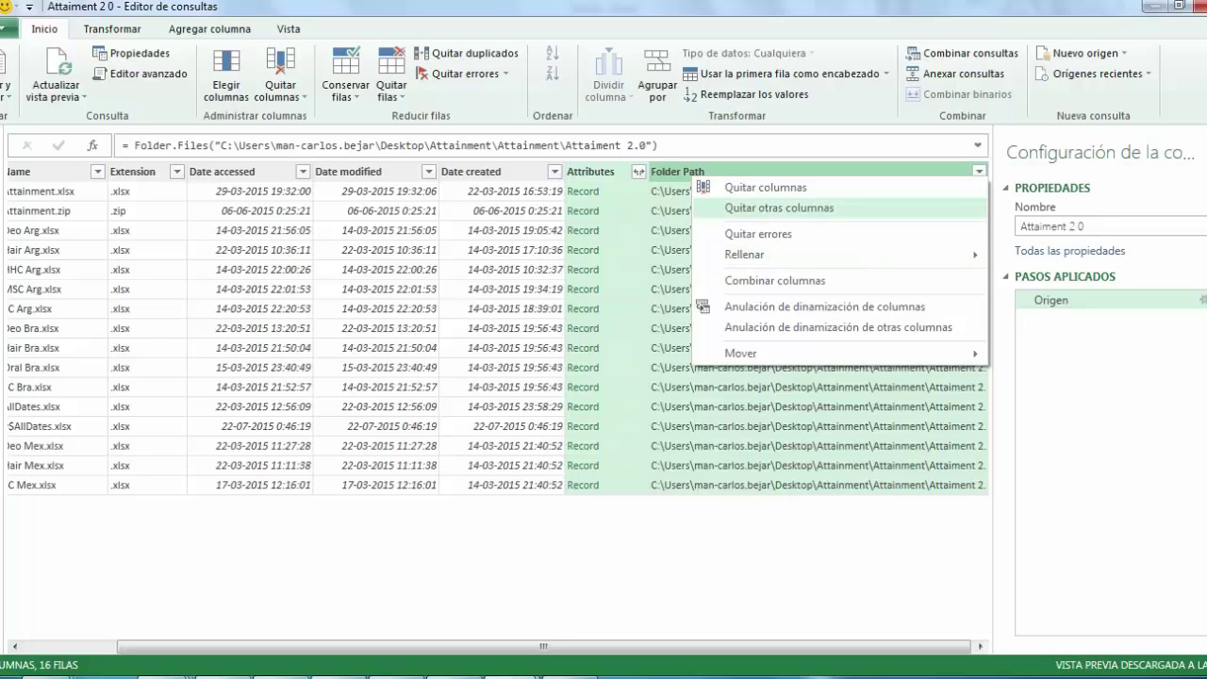
pyautogui.click(764, 186)
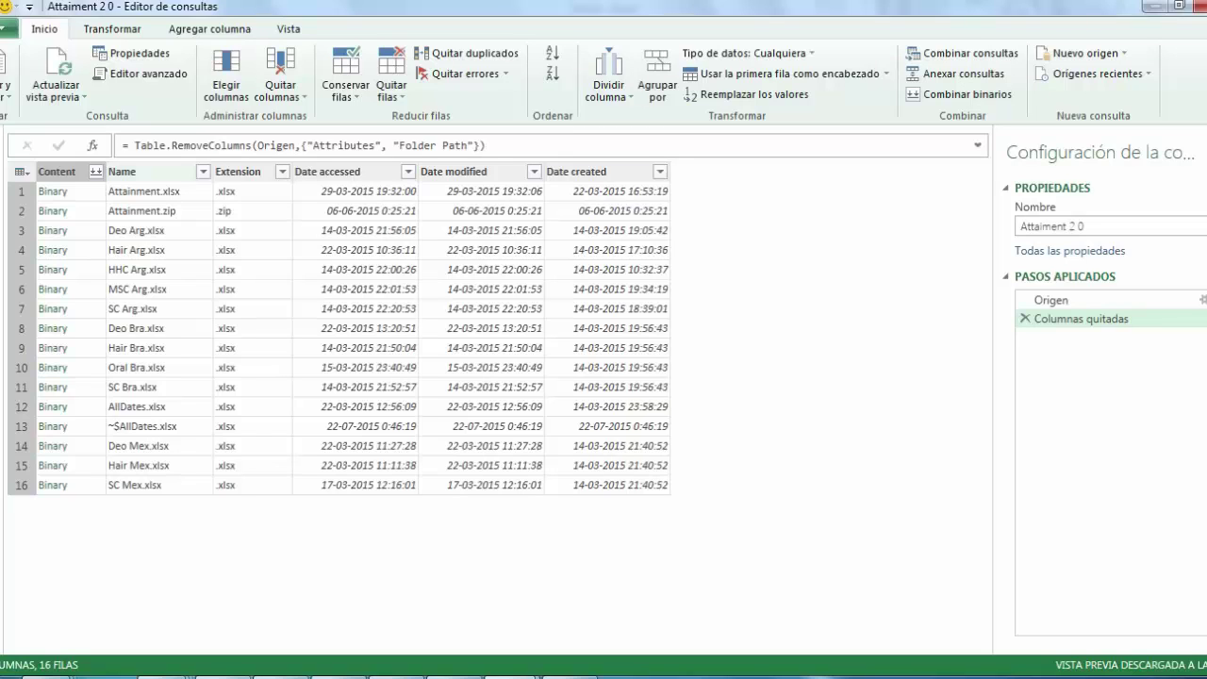
# Filter the Name column to exclude ~$AllDates.xlsx, AllDates.xlsx, Attainment.zip and Attainment.xlsx
pyautogui.click(202, 171)
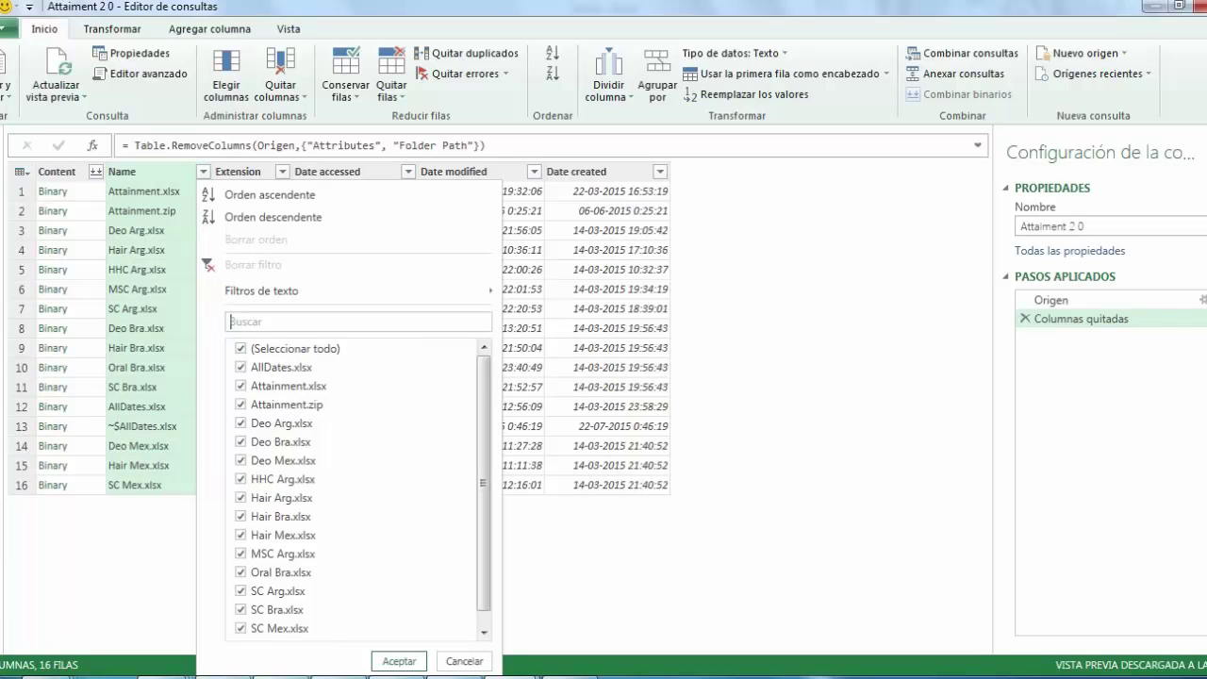
pyautogui.scroll(-1, 358, 490)
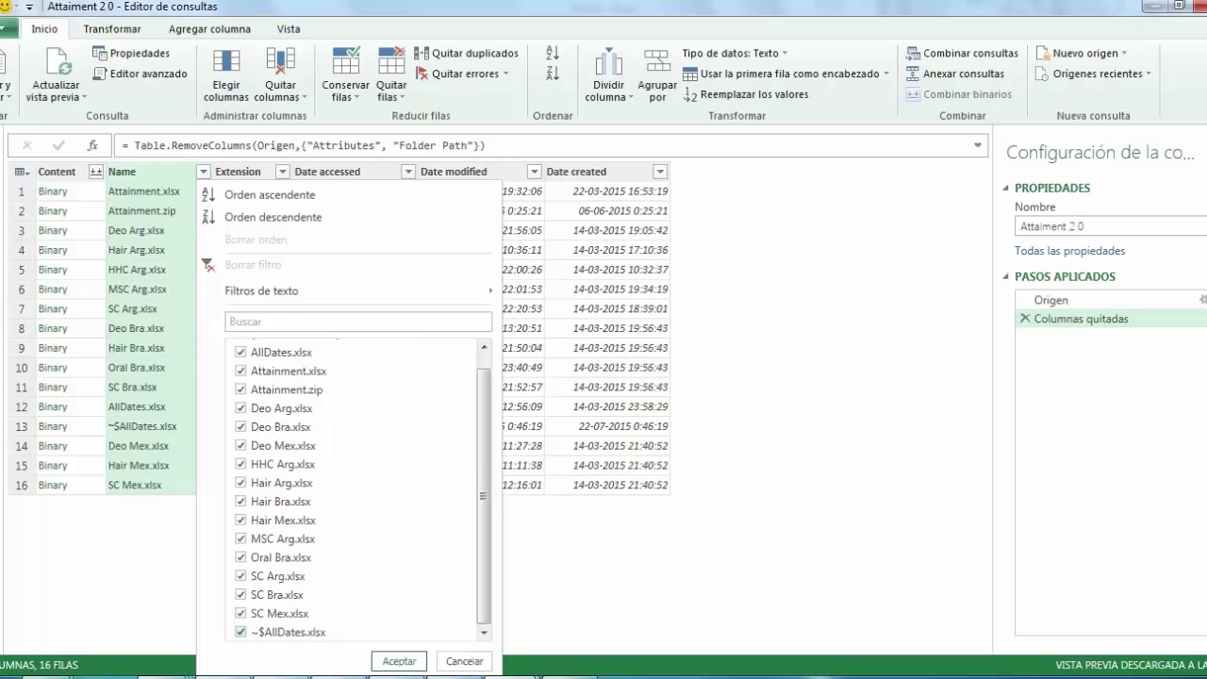
pyautogui.click(241, 632)
pyautogui.scroll(1, 358, 491)
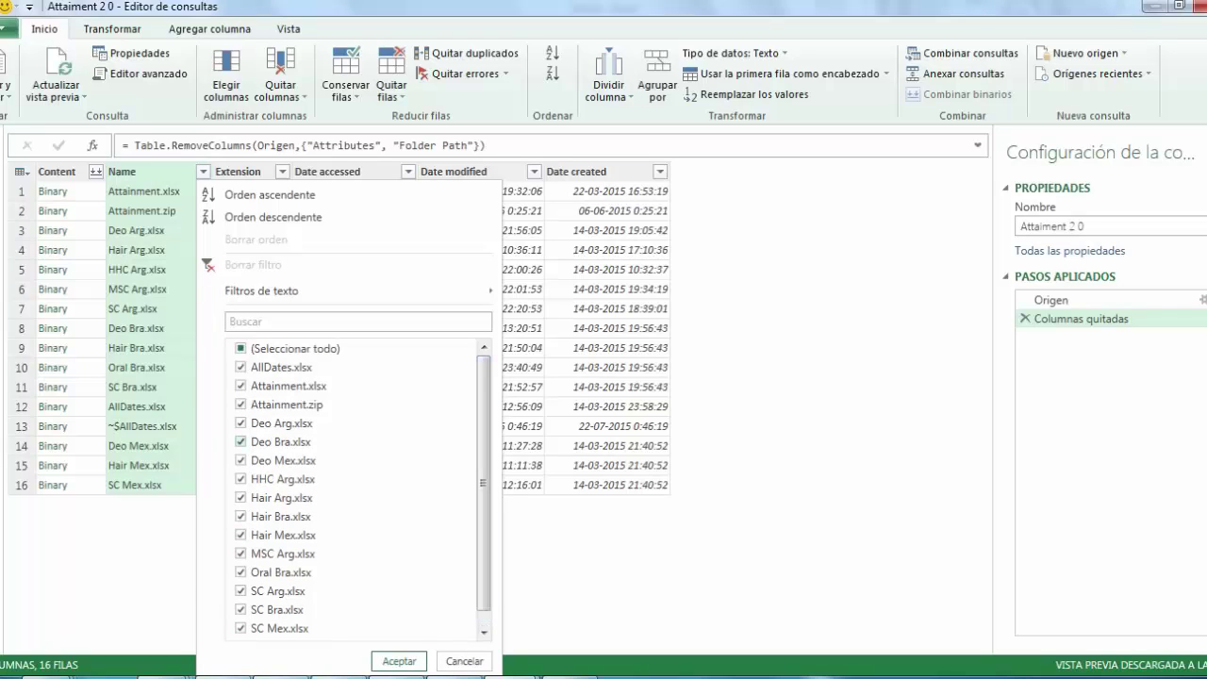
pyautogui.click(240, 367)
pyautogui.scroll(-1, 359, 490)
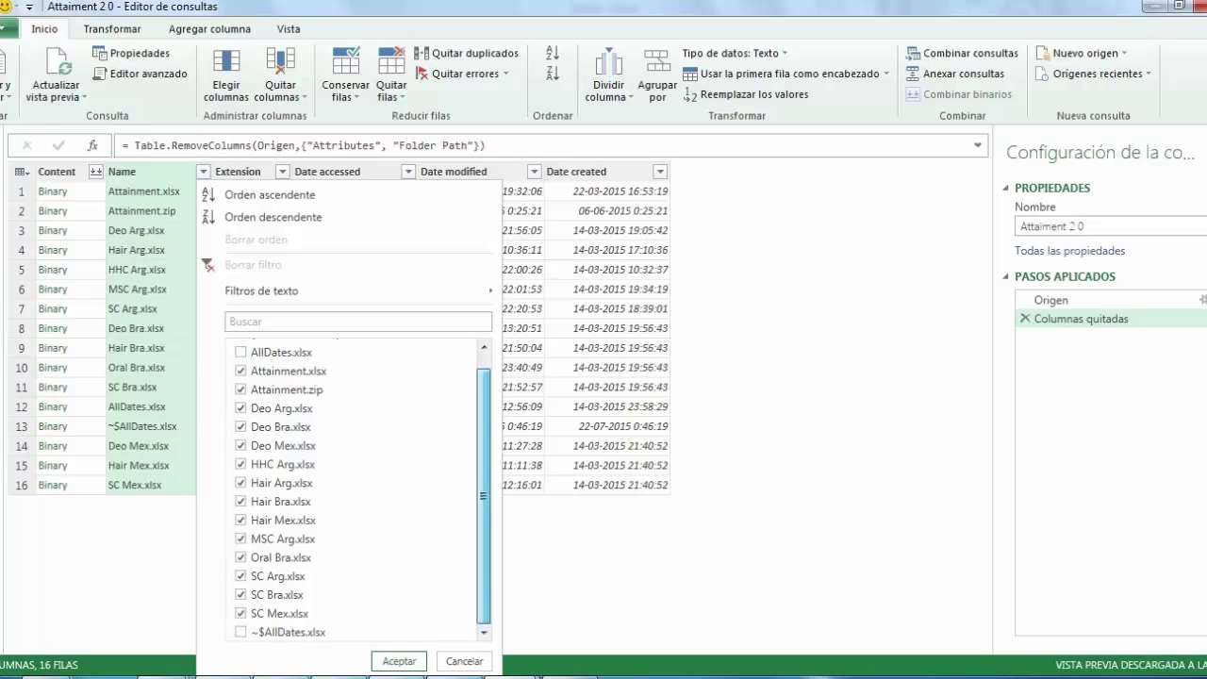
pyautogui.scroll(1, 358, 490)
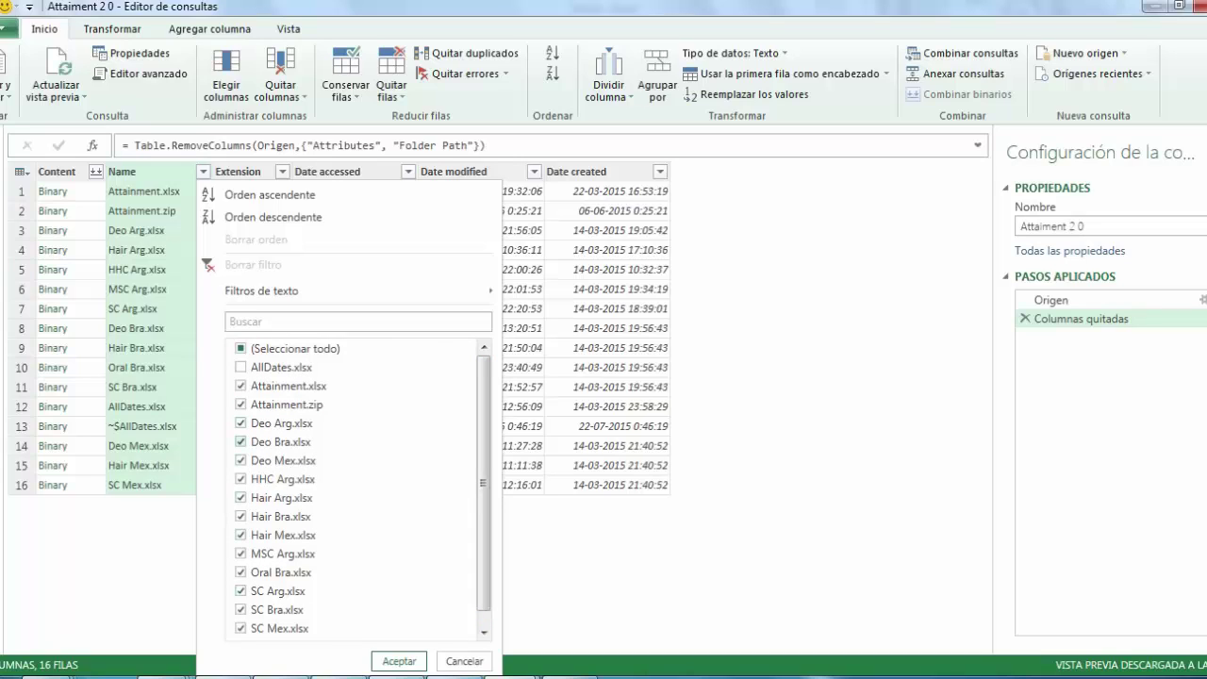
pyautogui.click(240, 403)
pyautogui.click(240, 386)
pyautogui.scroll(-1, 358, 490)
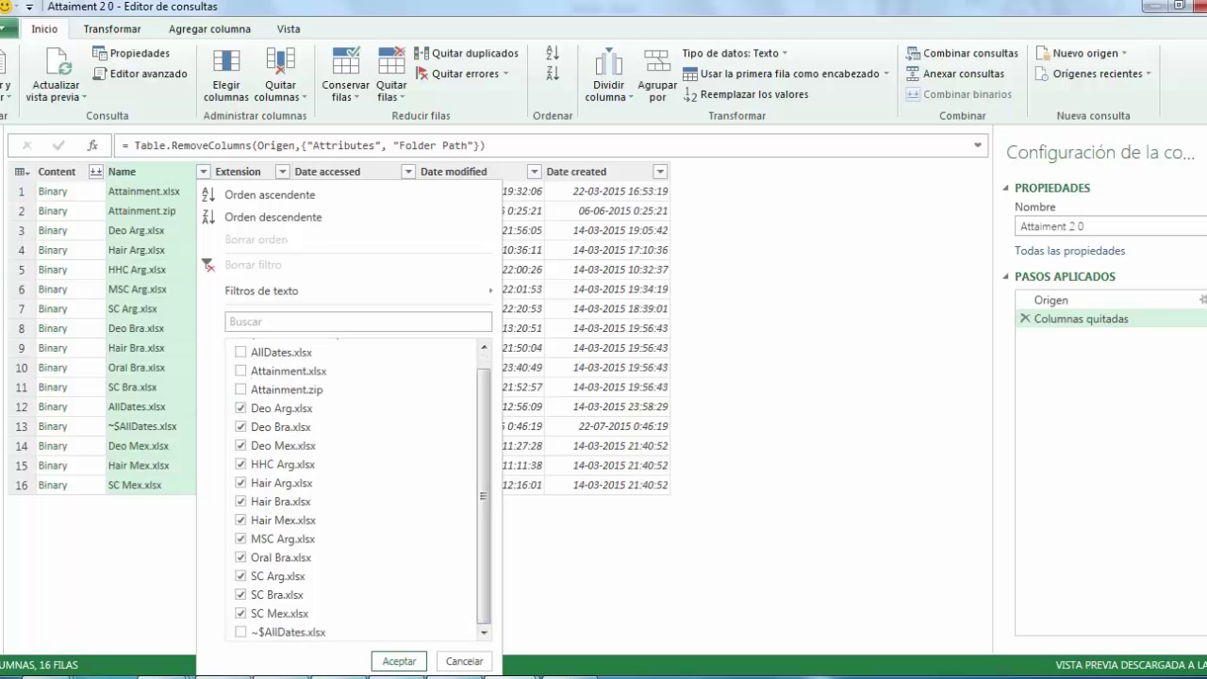
pyautogui.click(398, 661)
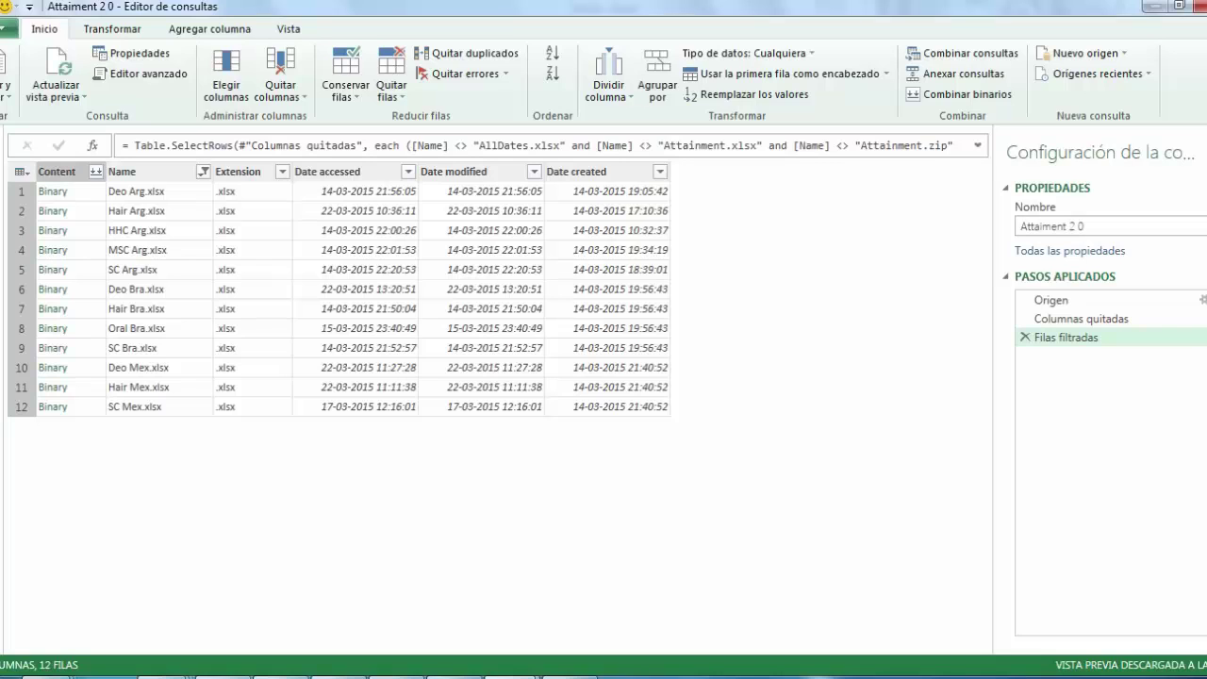
# Copy the Excel.Workbook(Content) formula from GetExceldata.txt in Notepad and minimize the note
pyautogui.hotkey('alt', 'Tab')
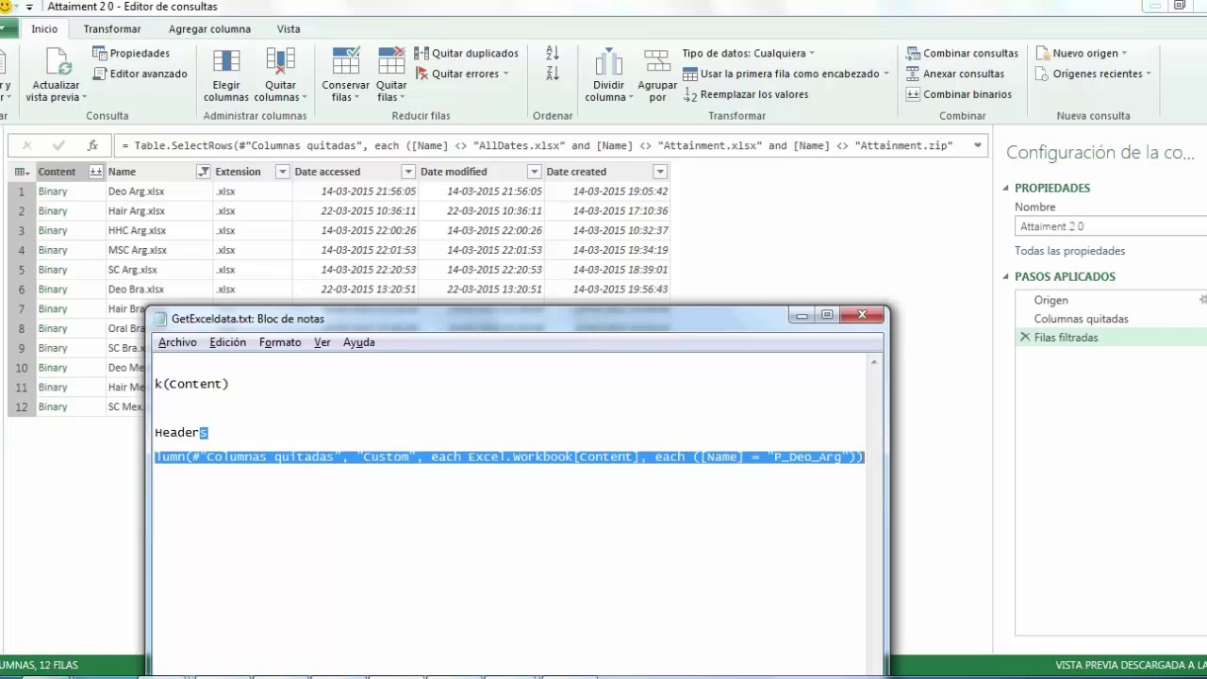
pyautogui.moveTo(231, 384); pyautogui.dragTo(150, 384)
pyautogui.hotkey('ctrl', 'c')
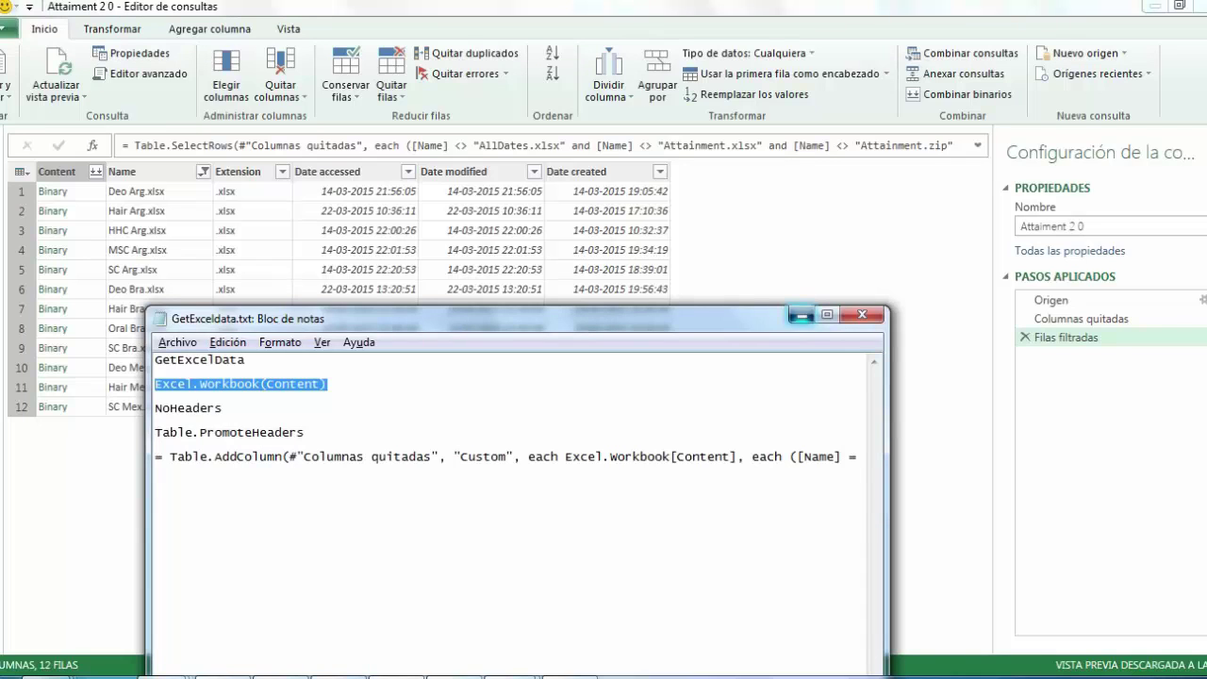
pyautogui.click(801, 315)
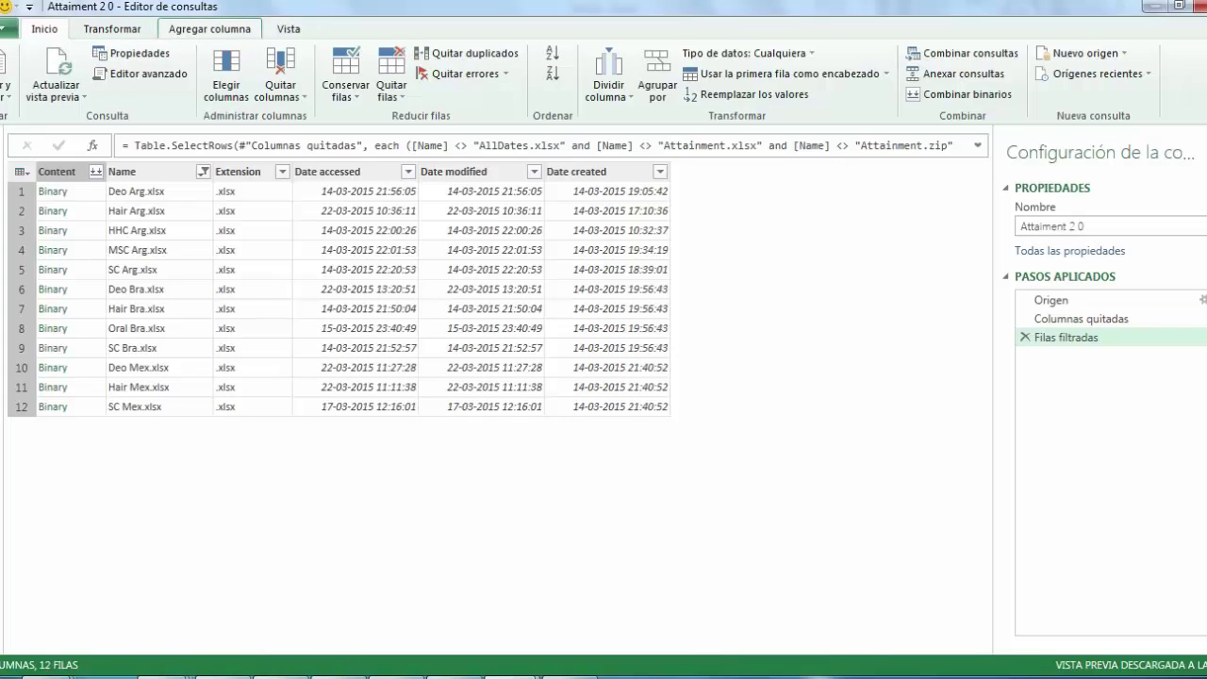
# Start a custom column and paste Excel.Workbook(Content) as its formula
pyautogui.click(209, 28)
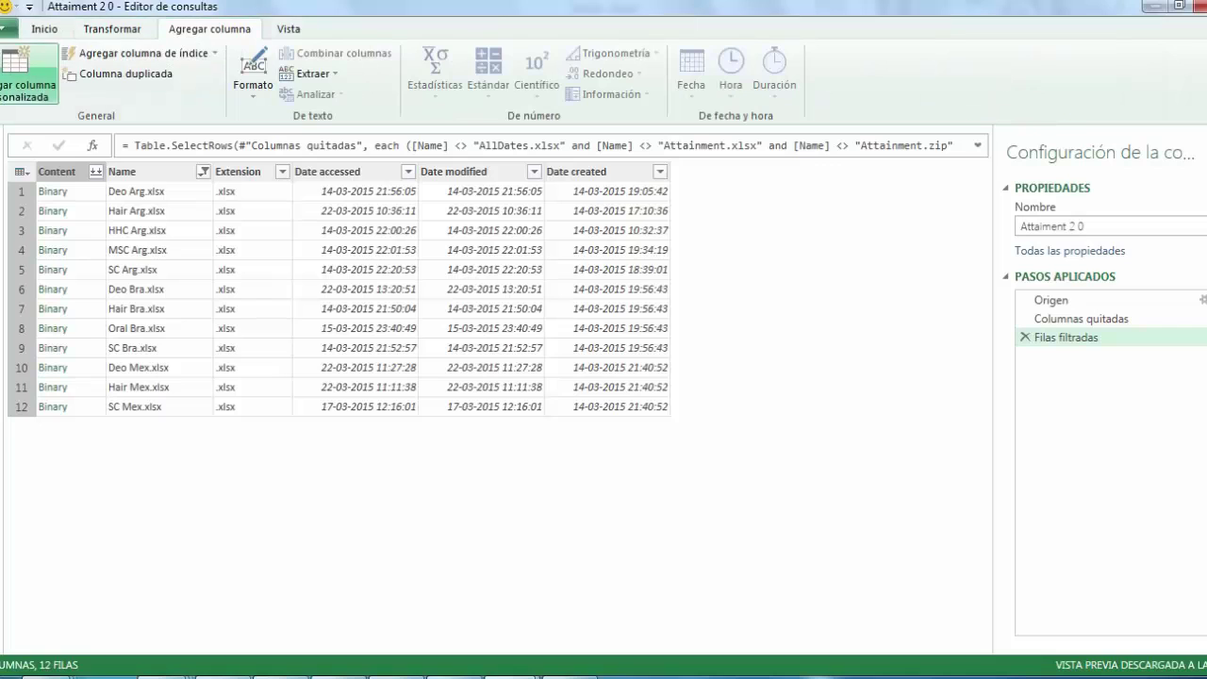
pyautogui.click(27, 76)
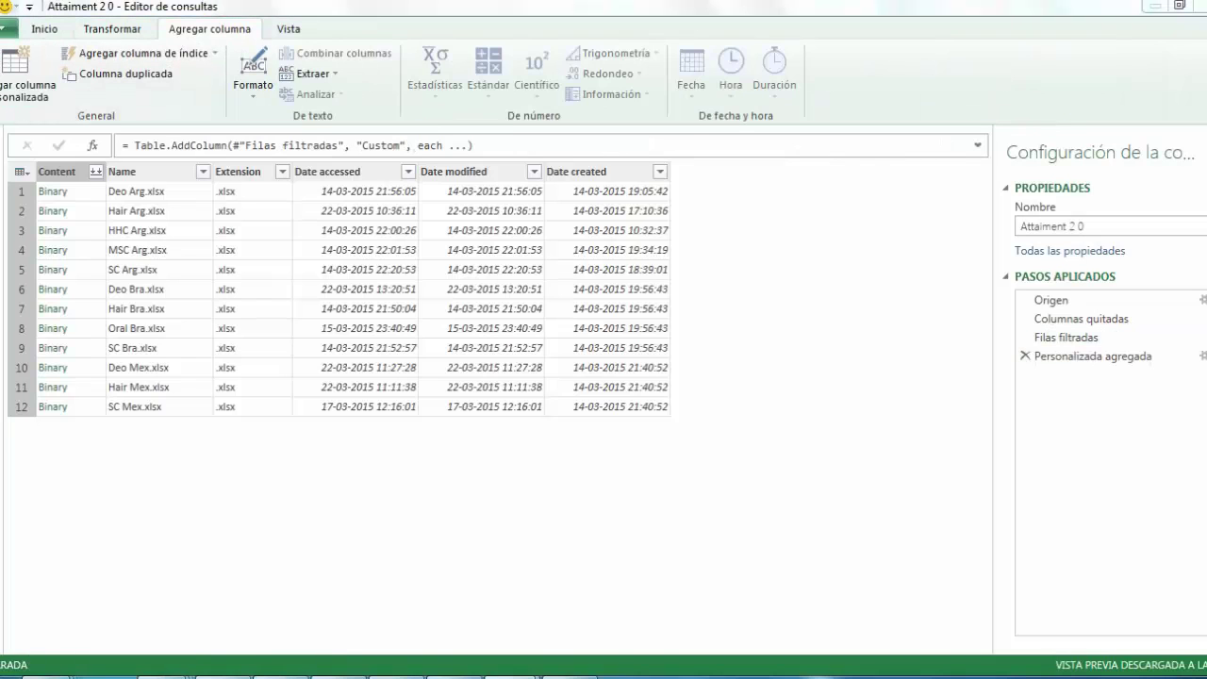
pyautogui.click(321, 275)
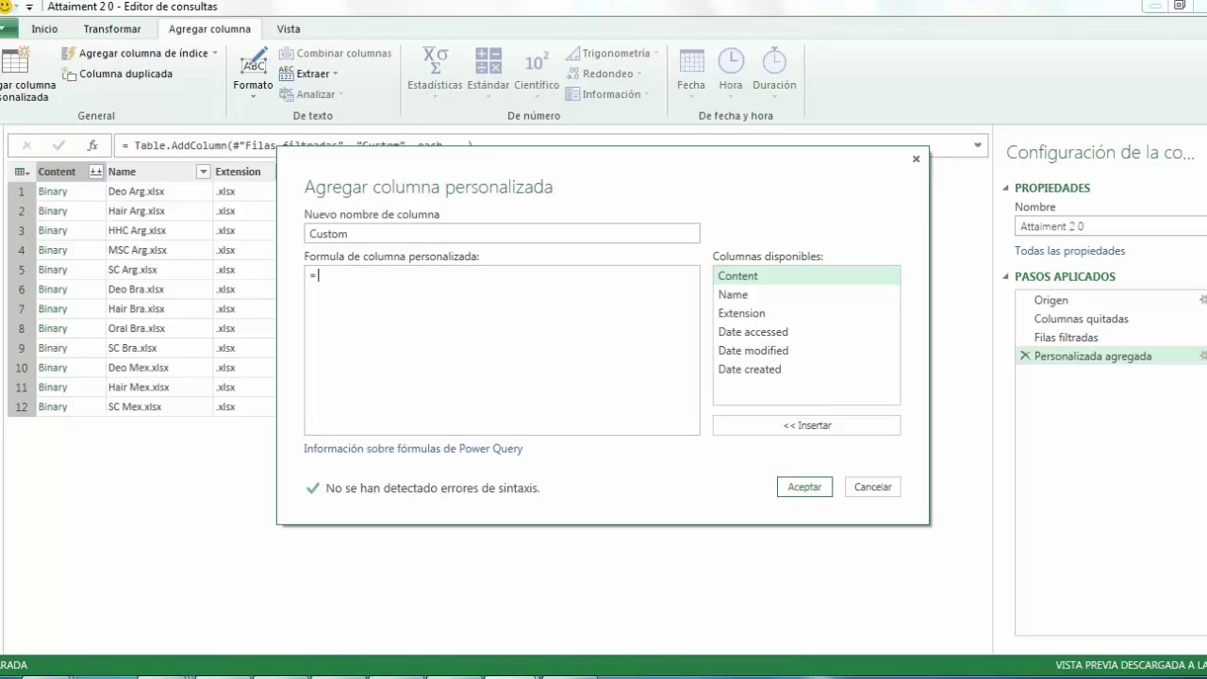
pyautogui.hotkey('ctrl', 'v')
pyautogui.press('Left')
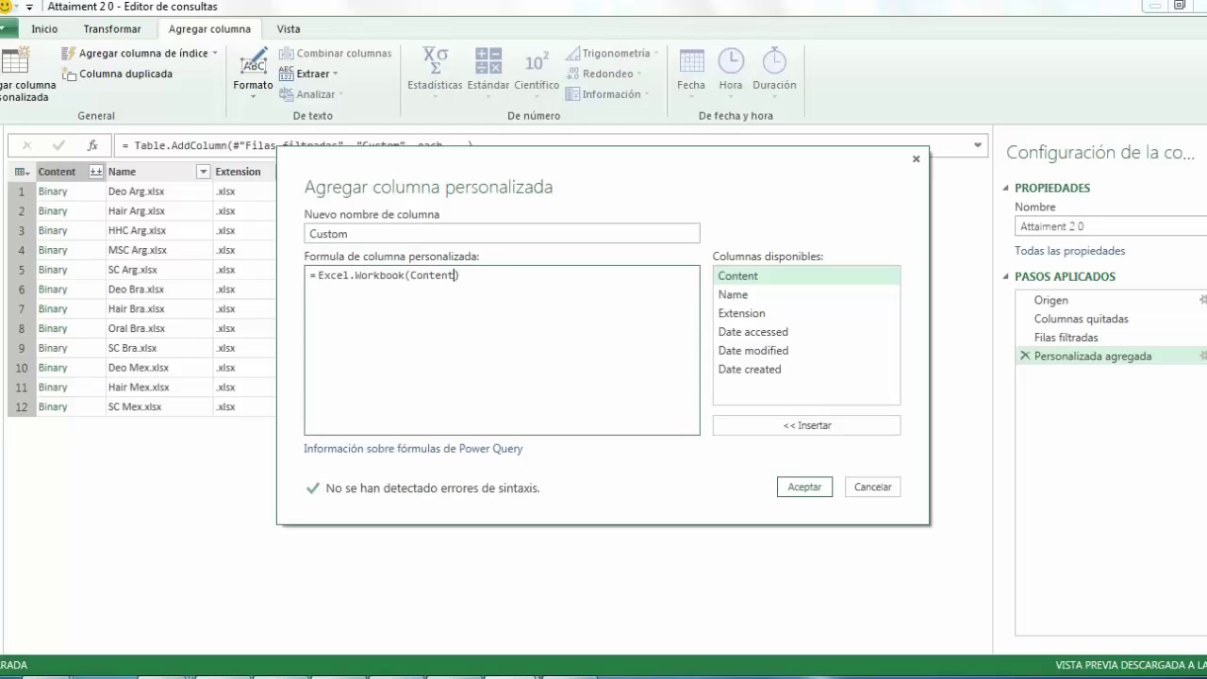
# Replace the formula's argument with the Content column reference to give =Excel.Workbook([Content]) and create the Custom column
pyautogui.press('BackSpace')
pyautogui.press('BackSpace')
pyautogui.press('BackSpace')
pyautogui.press('BackSpace')
pyautogui.press('BackSpace')
pyautogui.press('BackSpace')
pyautogui.press('BackSpace')
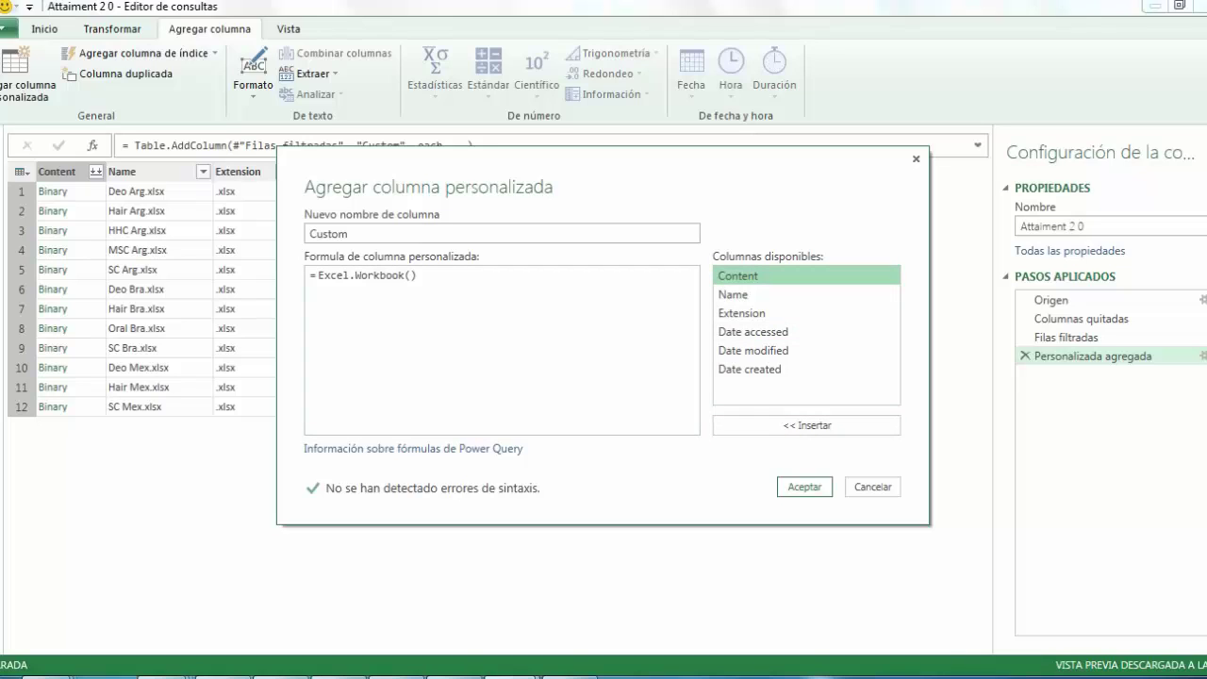
pyautogui.click(406, 274)
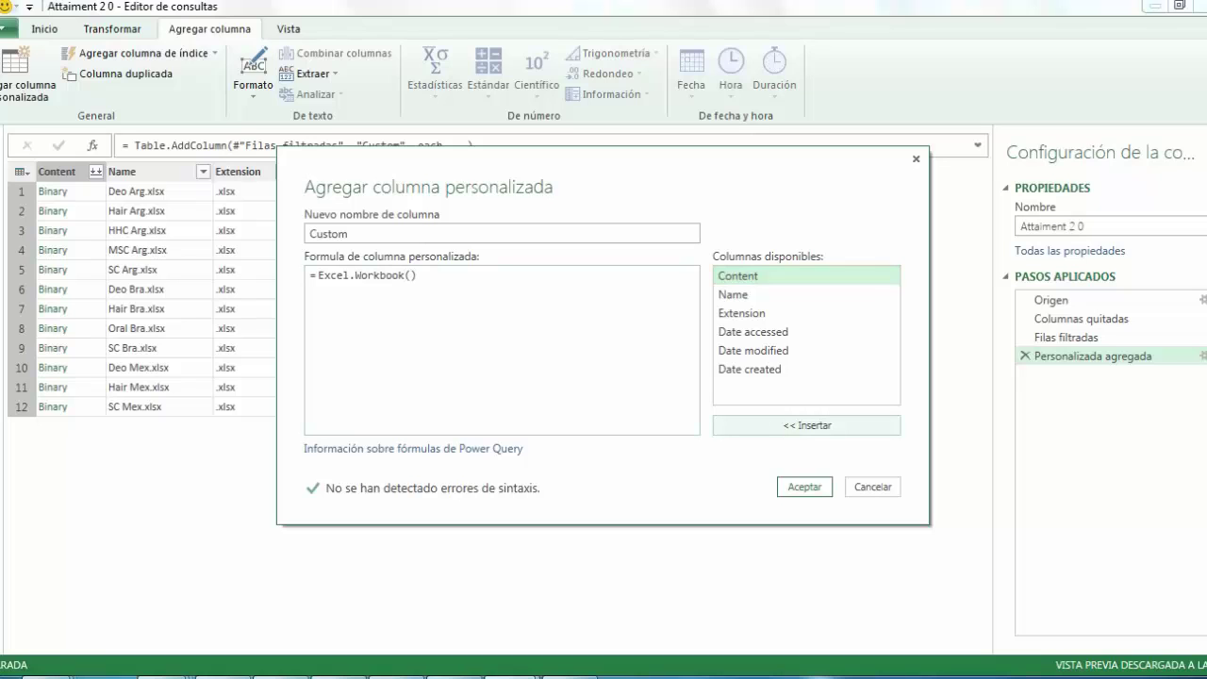
pyautogui.click(806, 425)
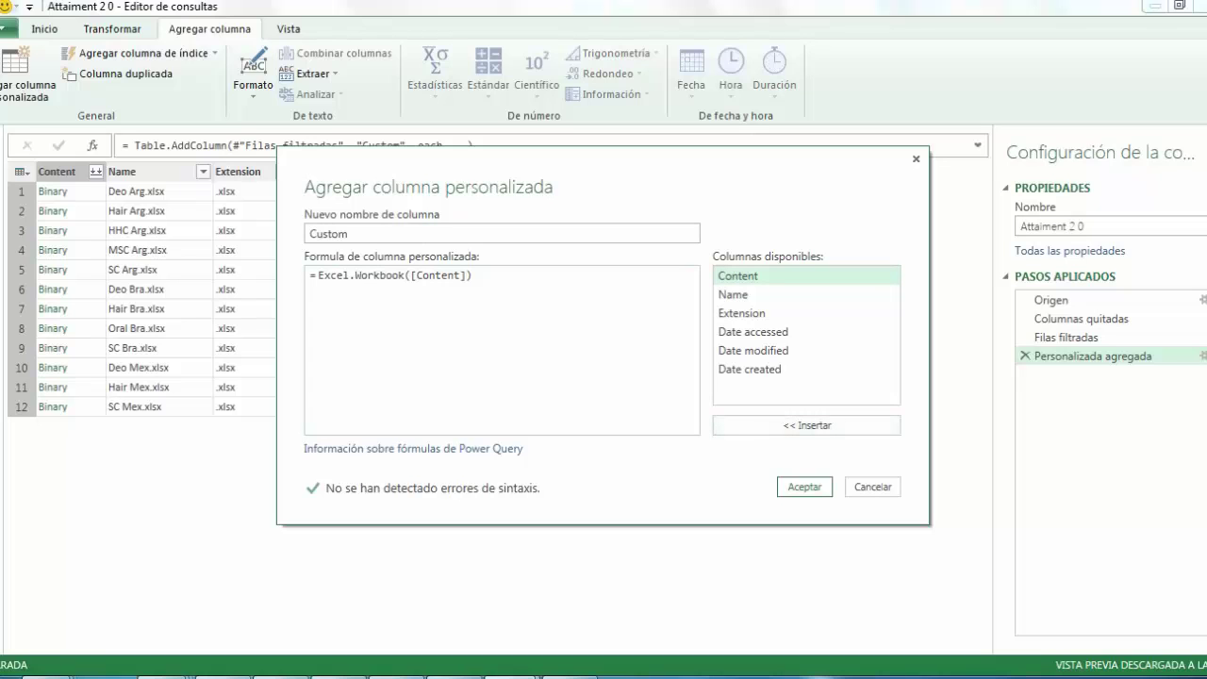
pyautogui.click(804, 486)
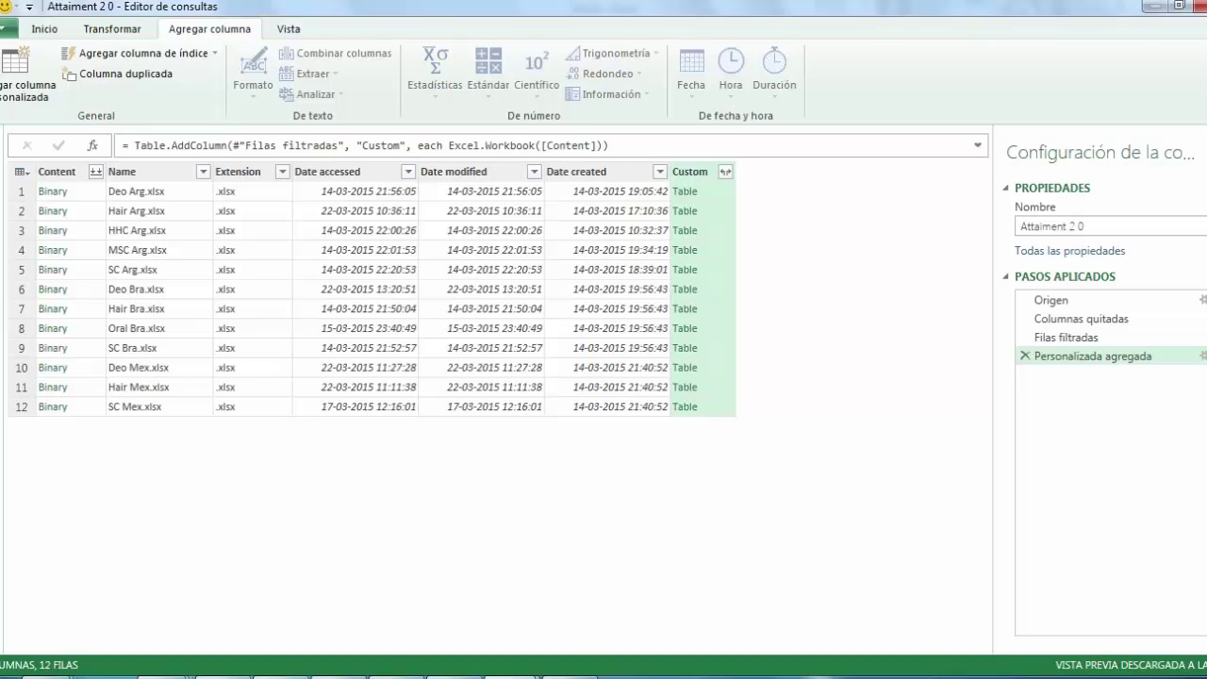
# Reopen the added custom column's definition and rename the column as Obtener Excel
pyautogui.click(1201, 355)
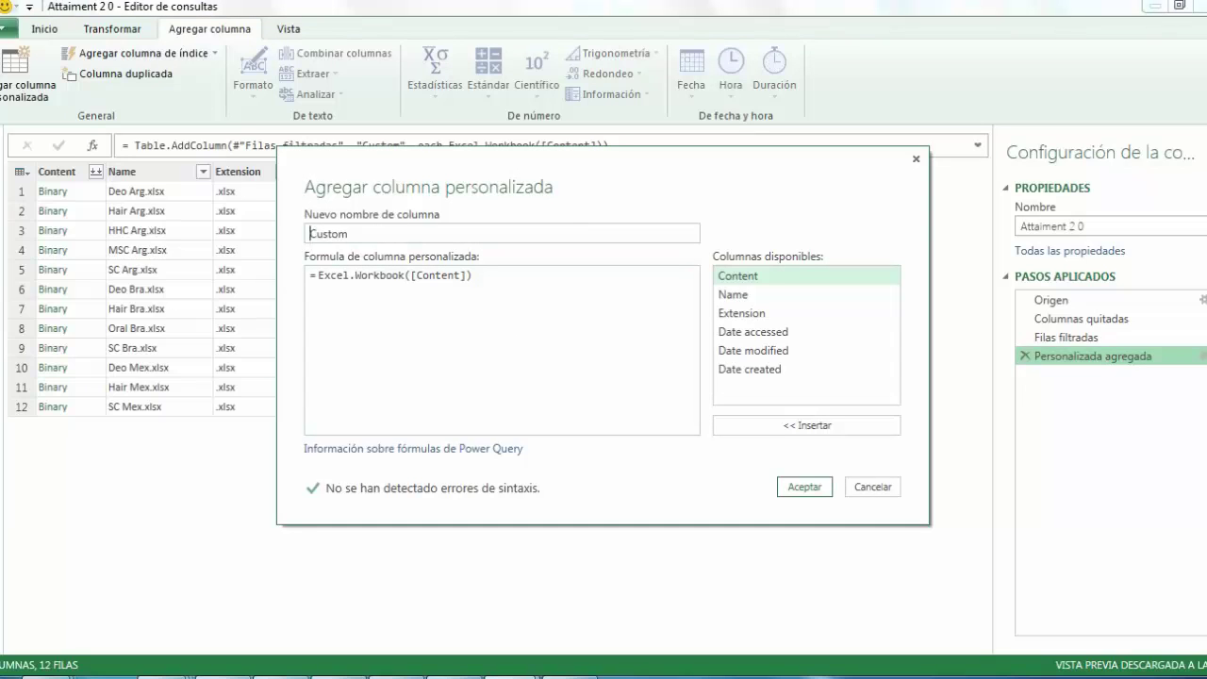
pyautogui.doubleClick(410, 275)
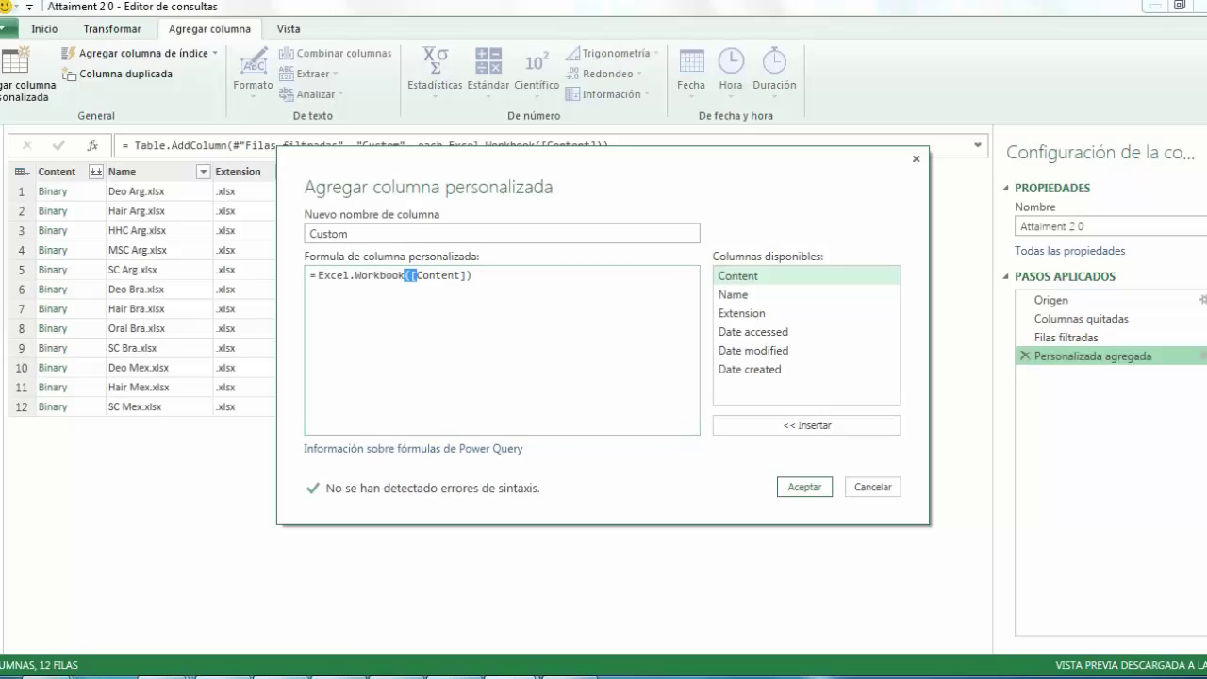
pyautogui.click(413, 276)
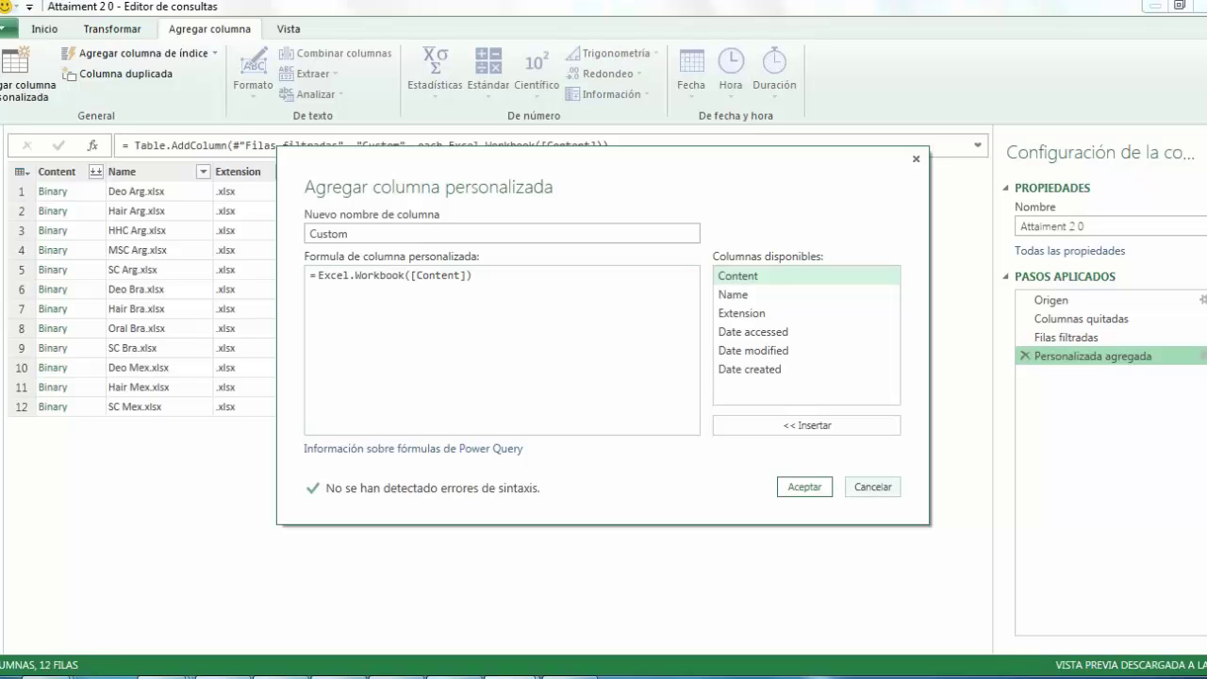
pyautogui.moveTo(350, 234); pyautogui.dragTo(307, 234)
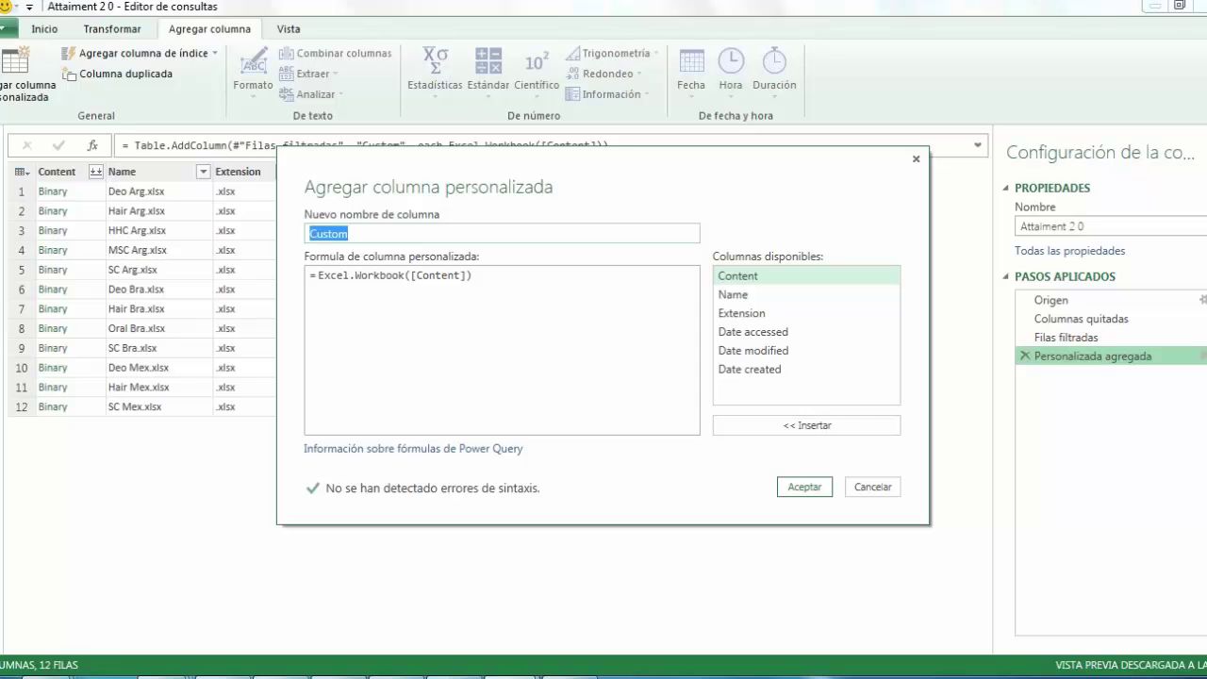
pyautogui.write('Obtener')
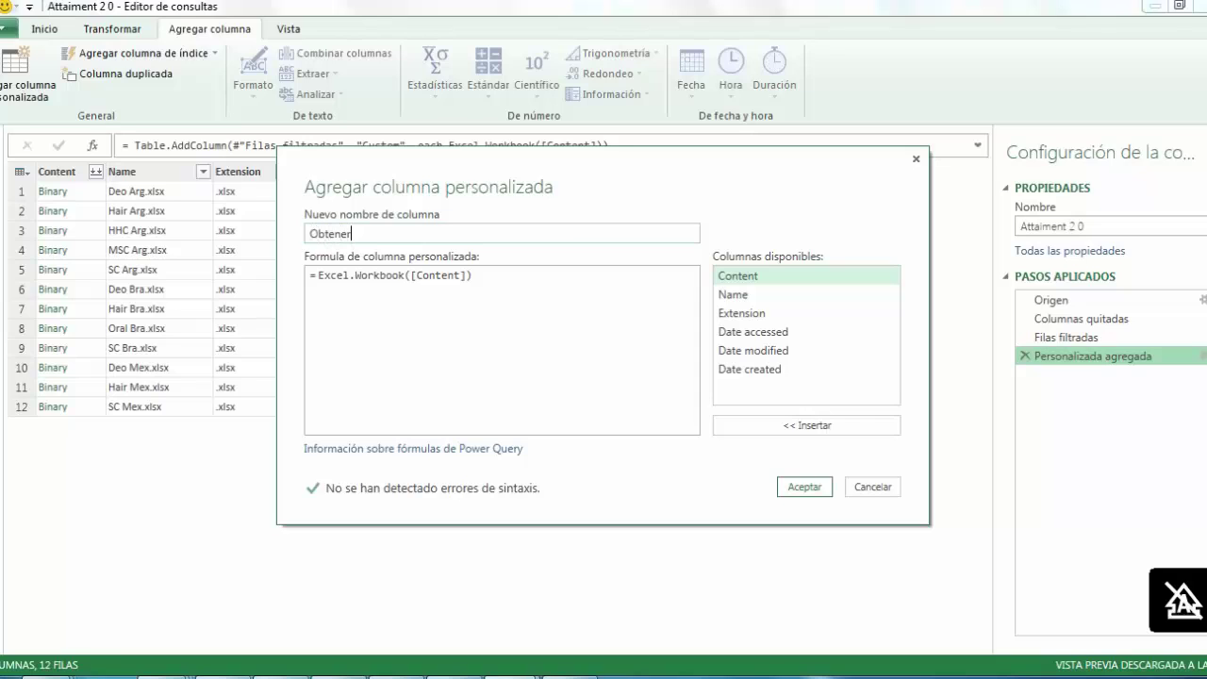
pyautogui.write(' Excel')
pyautogui.click(804, 487)
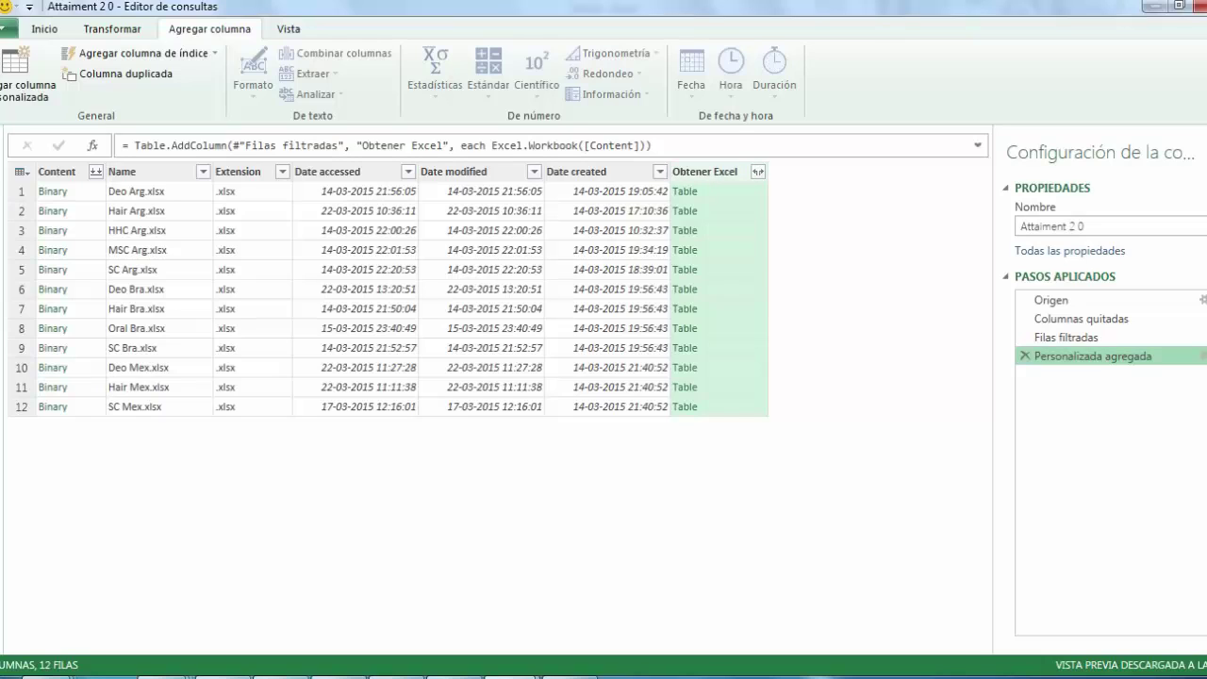
# Expand the Obtener Excel column into Name, Data, Item, Kind and Hidden, using the original column name as prefix
pyautogui.click(757, 171)
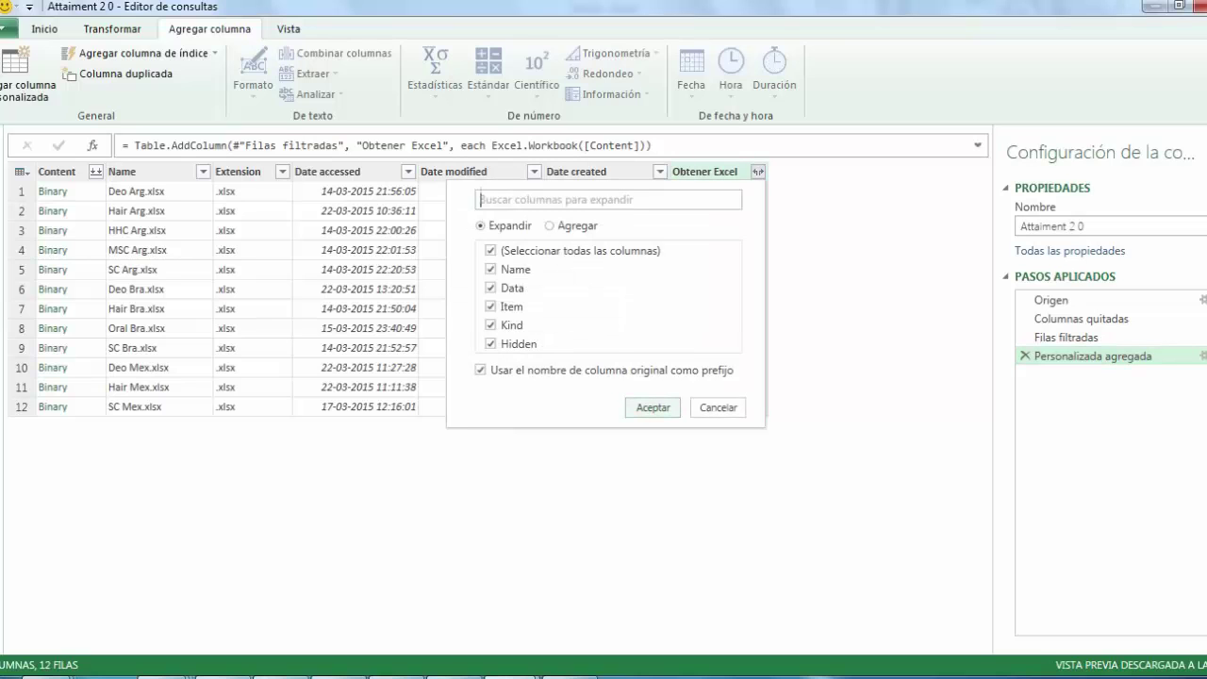
pyautogui.press('Return')
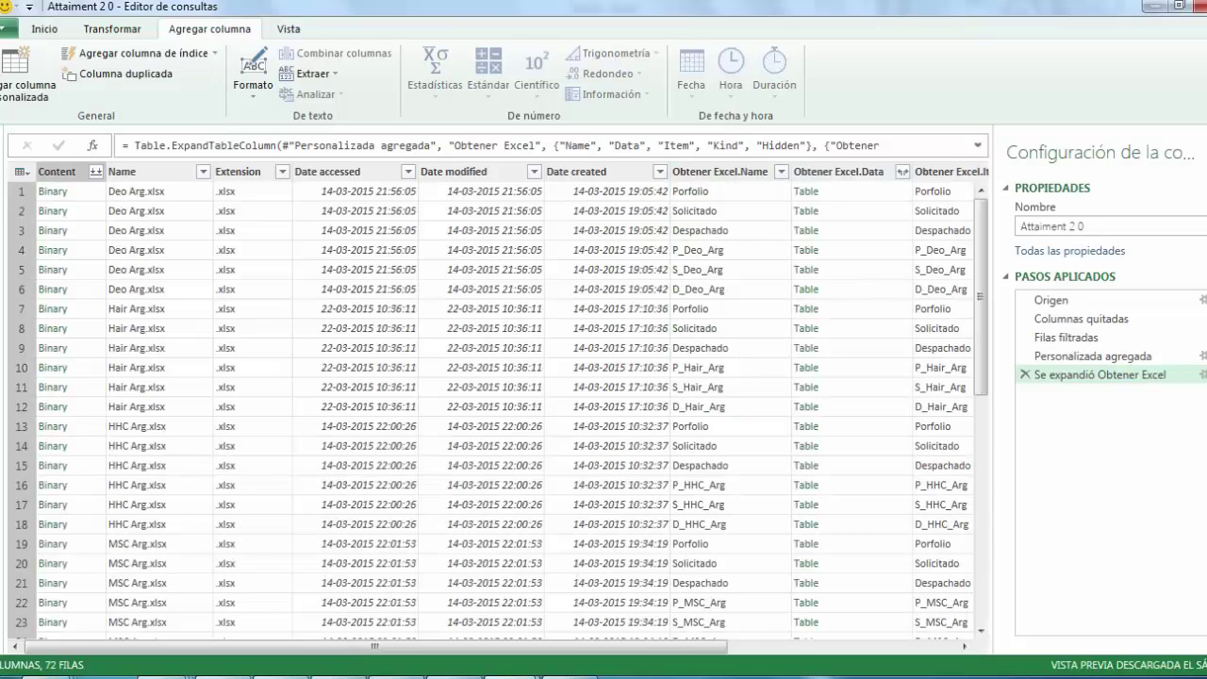
pyautogui.hscroll(5, 499, 407)
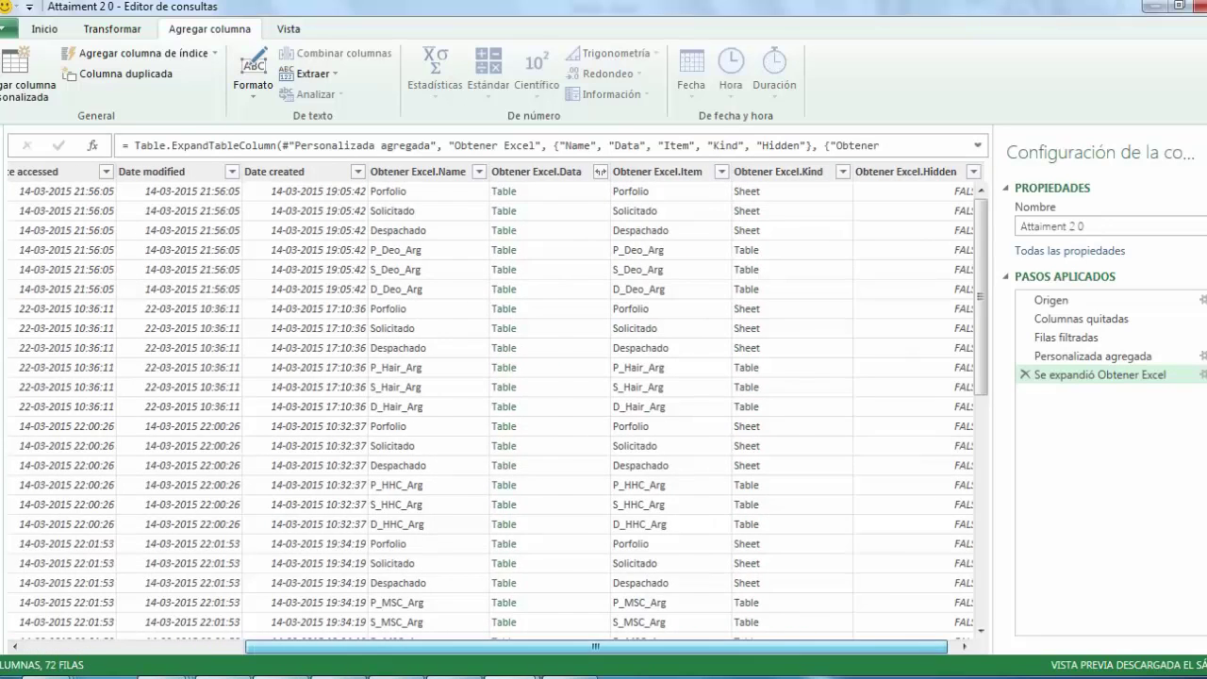
# Filter the Obtener Excel.Name column to keep only the items found by searching for D_
pyautogui.hscroll(-3, 498, 407)
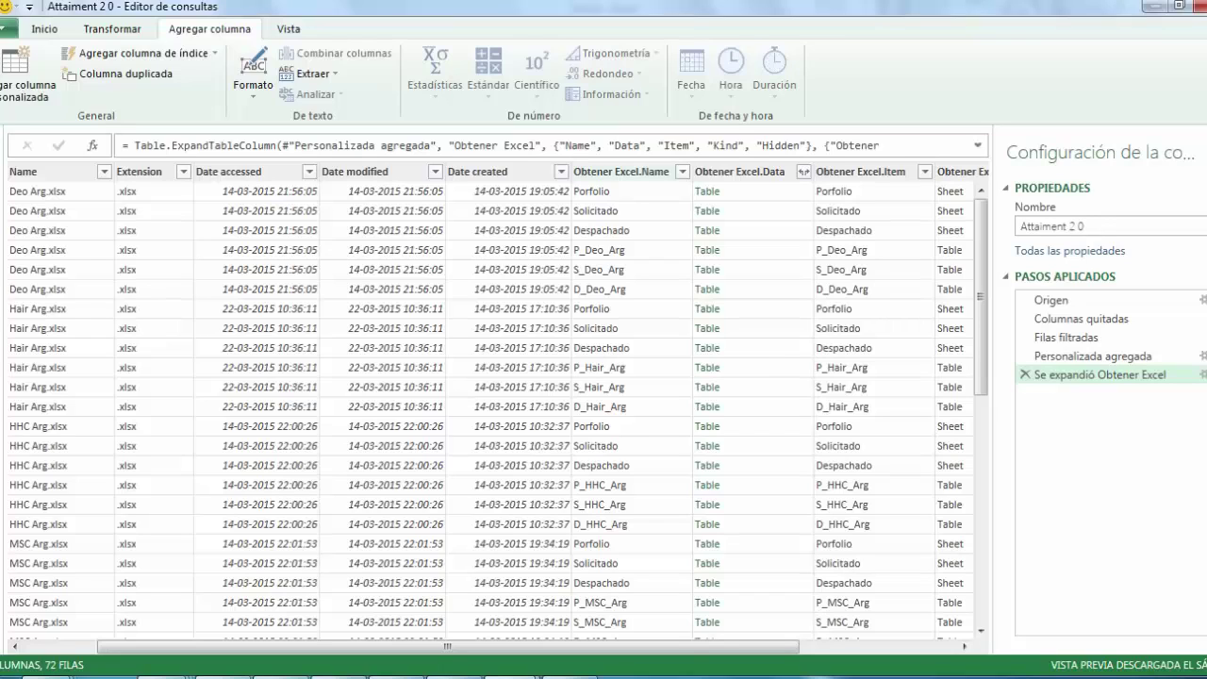
pyautogui.click(682, 171)
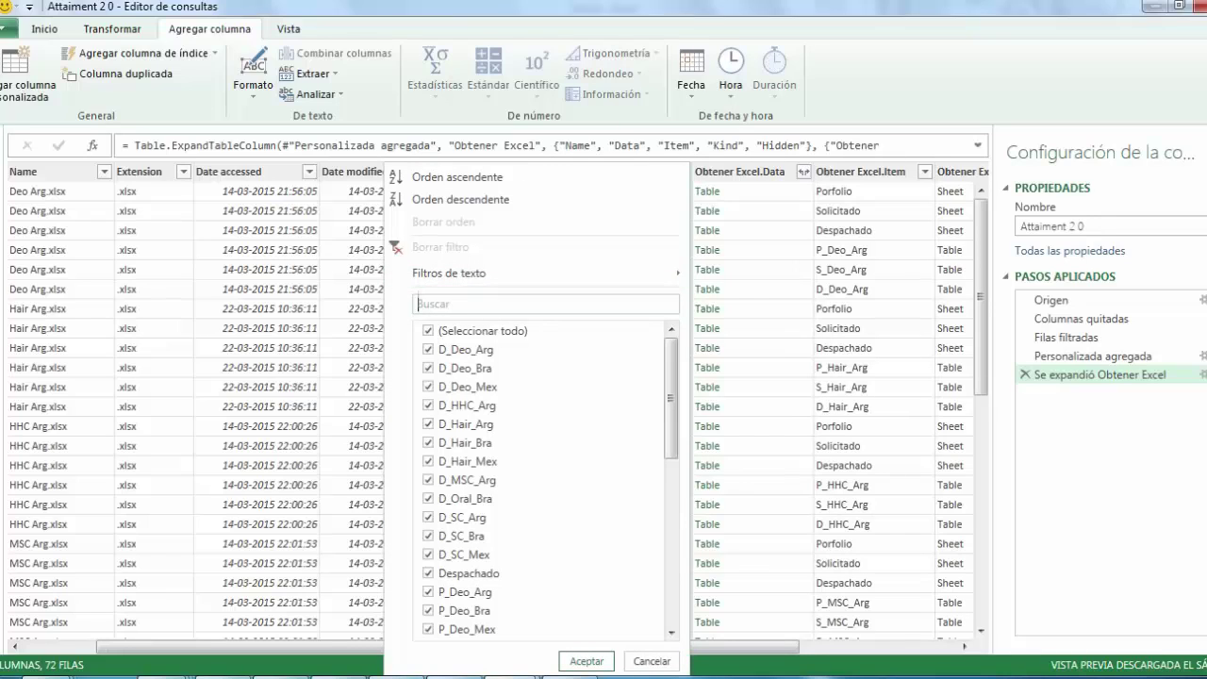
pyautogui.write('d_')
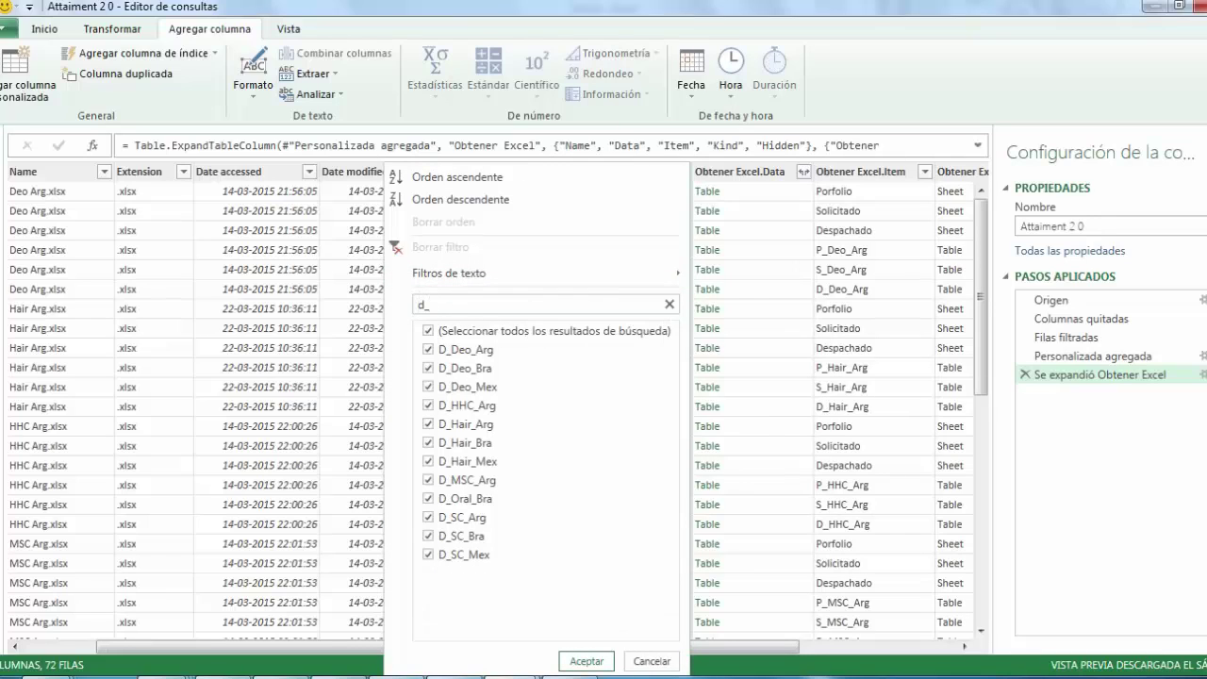
pyautogui.press('BackSpace')
pyautogui.press('BackSpace')
pyautogui.write('D_')
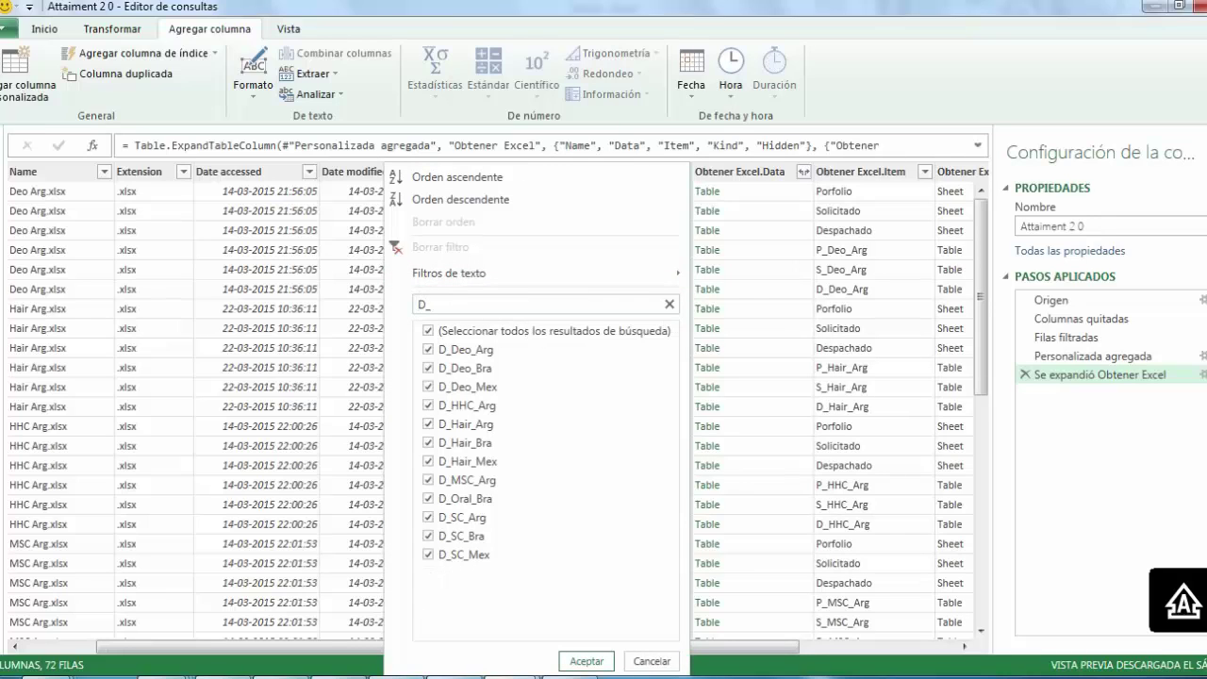
pyautogui.click(587, 661)
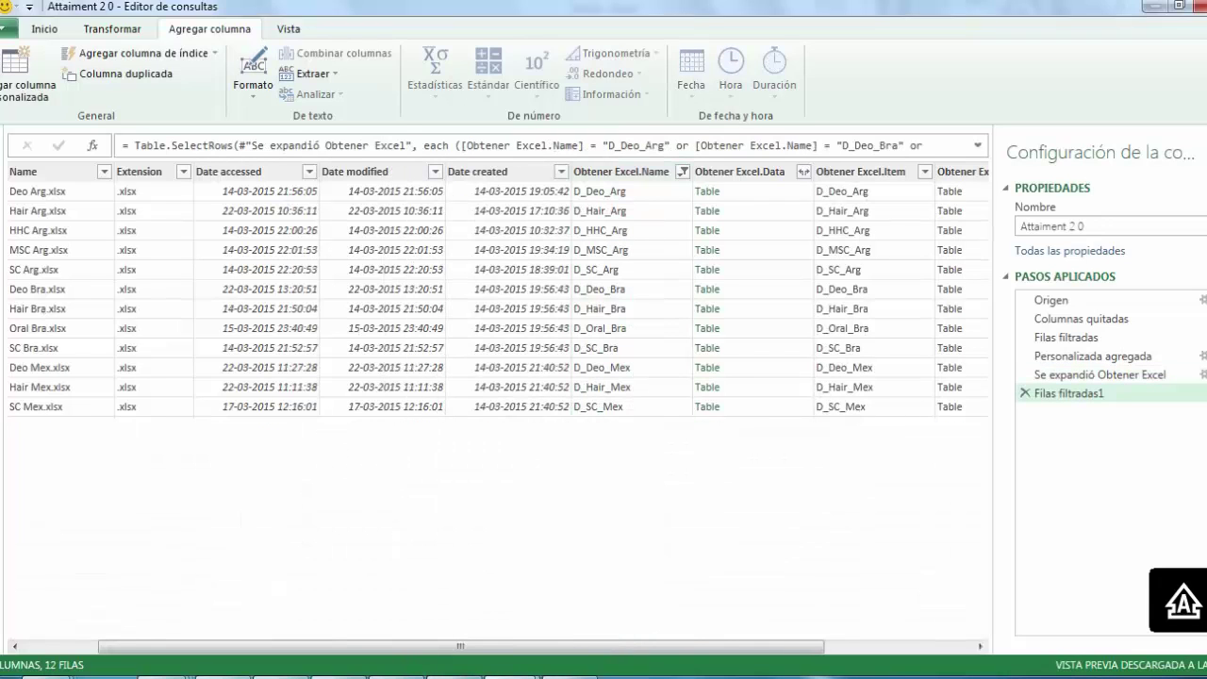
# Remove the Name and Extension columns from the query
pyautogui.moveTo(460, 647); pyautogui.dragTo(435, 647)
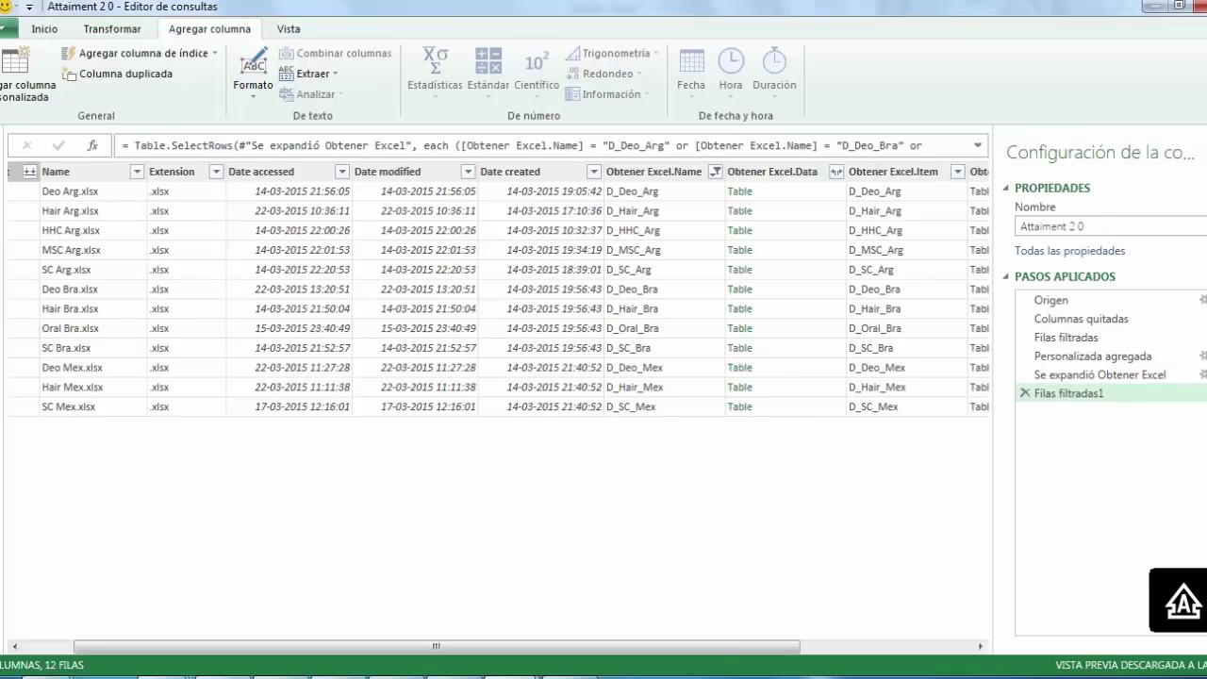
pyautogui.moveTo(436, 647); pyautogui.dragTo(395, 646)
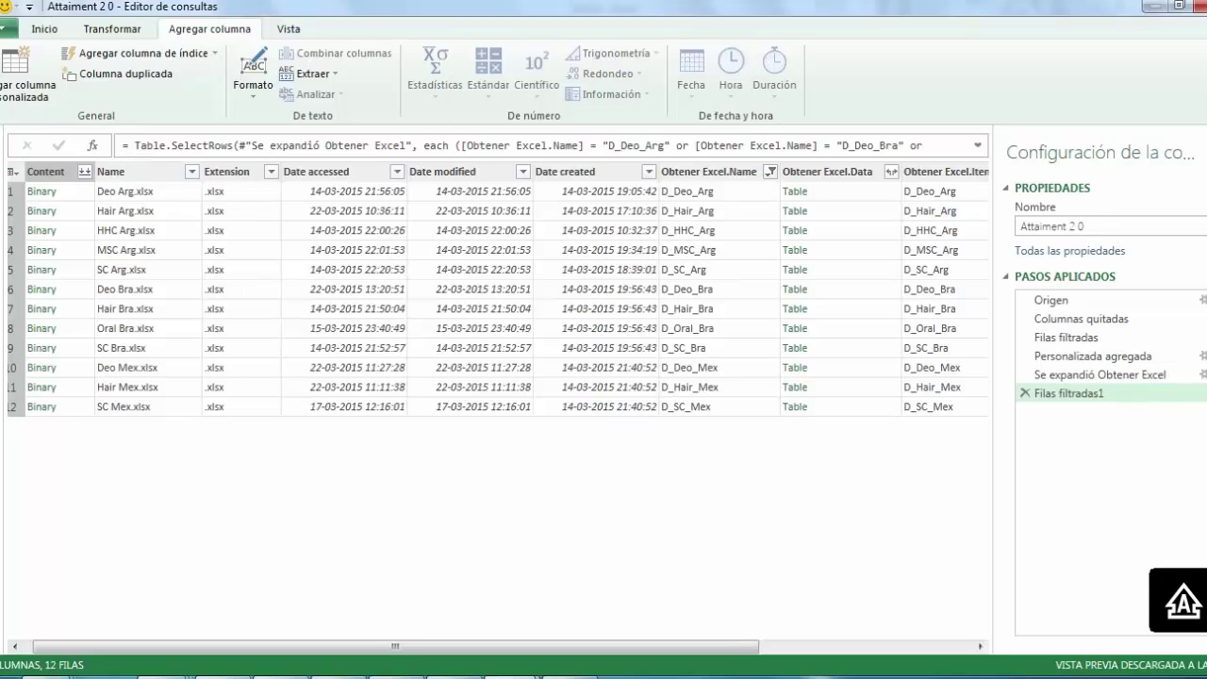
pyautogui.click(142, 170)
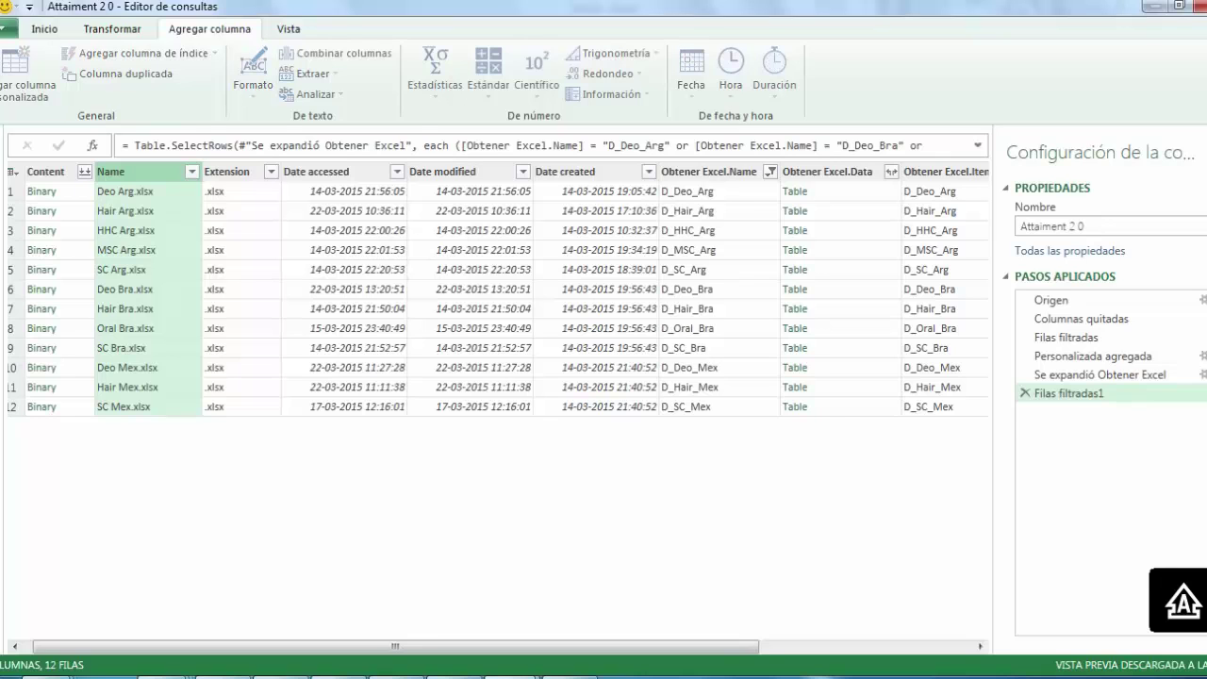
pyautogui.press('Delete')
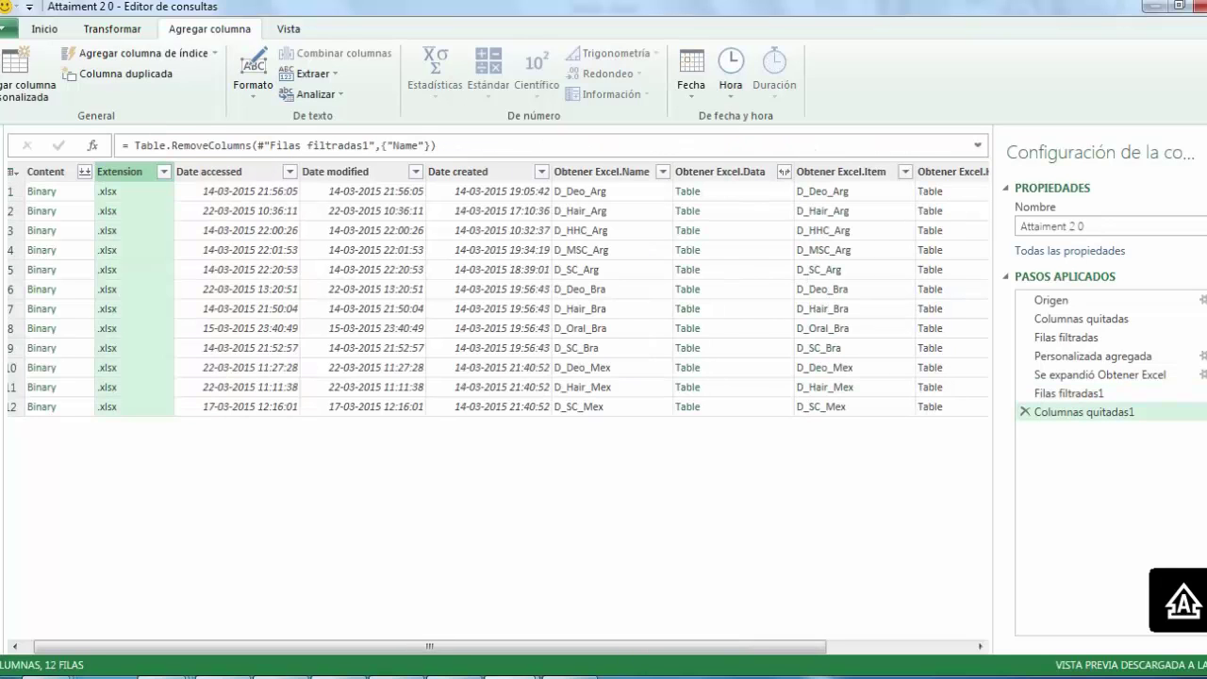
pyautogui.press('Delete')
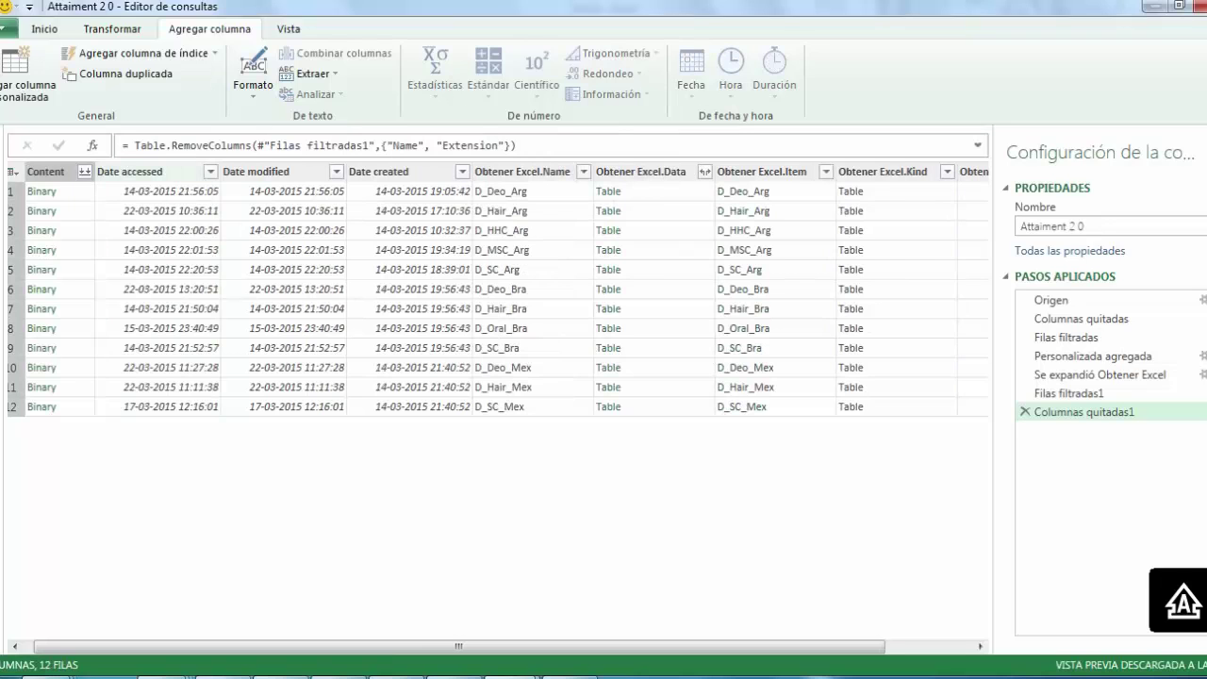
# Remove the Obtener Excel.Kind and Obtener Excel.Hidden columns from the query
pyautogui.moveTo(458, 647); pyautogui.dragTo(545, 647)
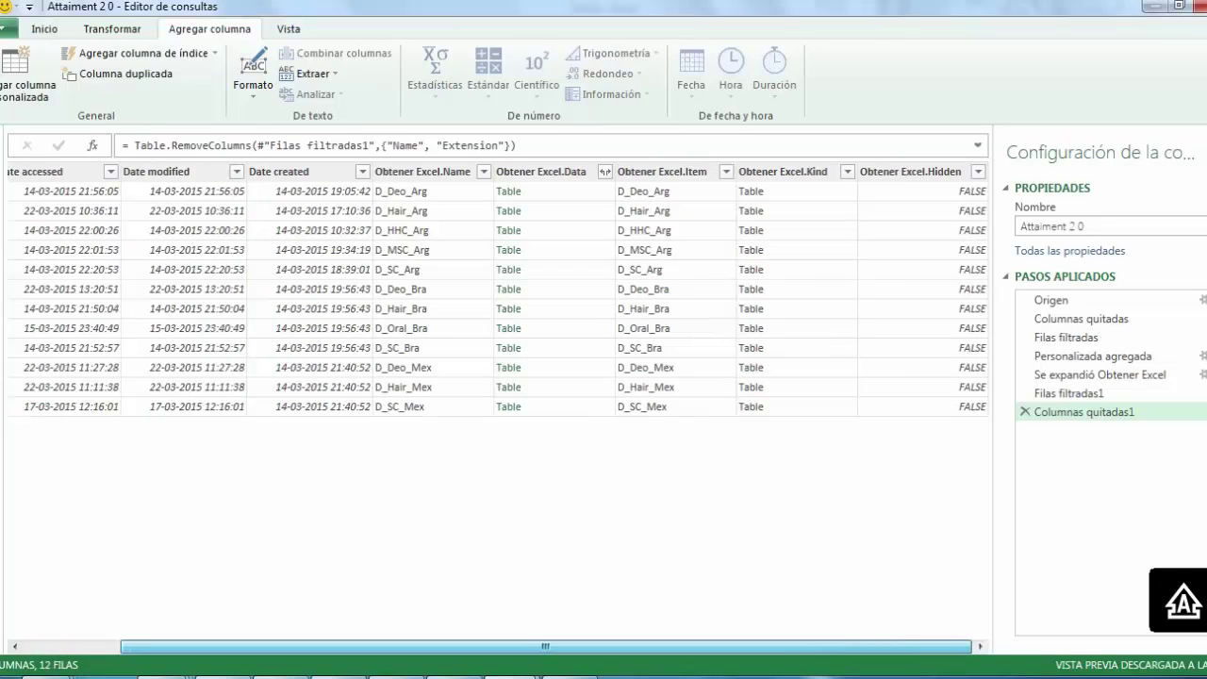
pyautogui.click(783, 171)
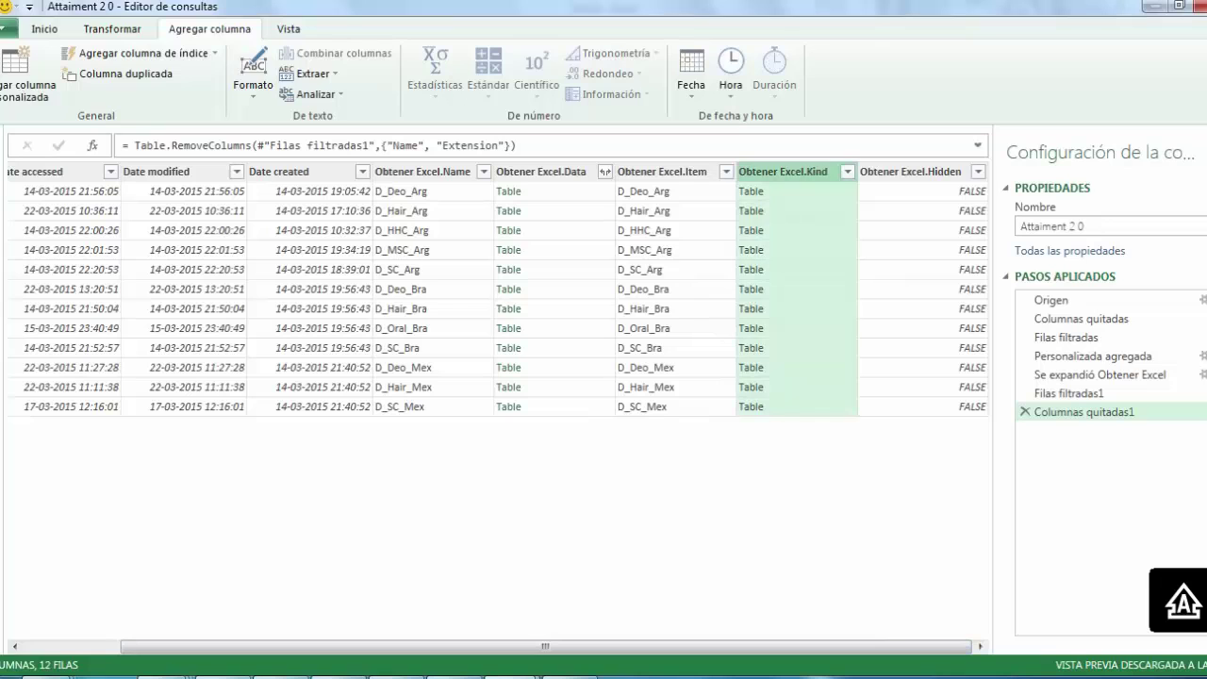
pyautogui.keyDown('shift'); pyautogui.click(909, 171); pyautogui.keyUp('shift')
pyautogui.press('Delete')
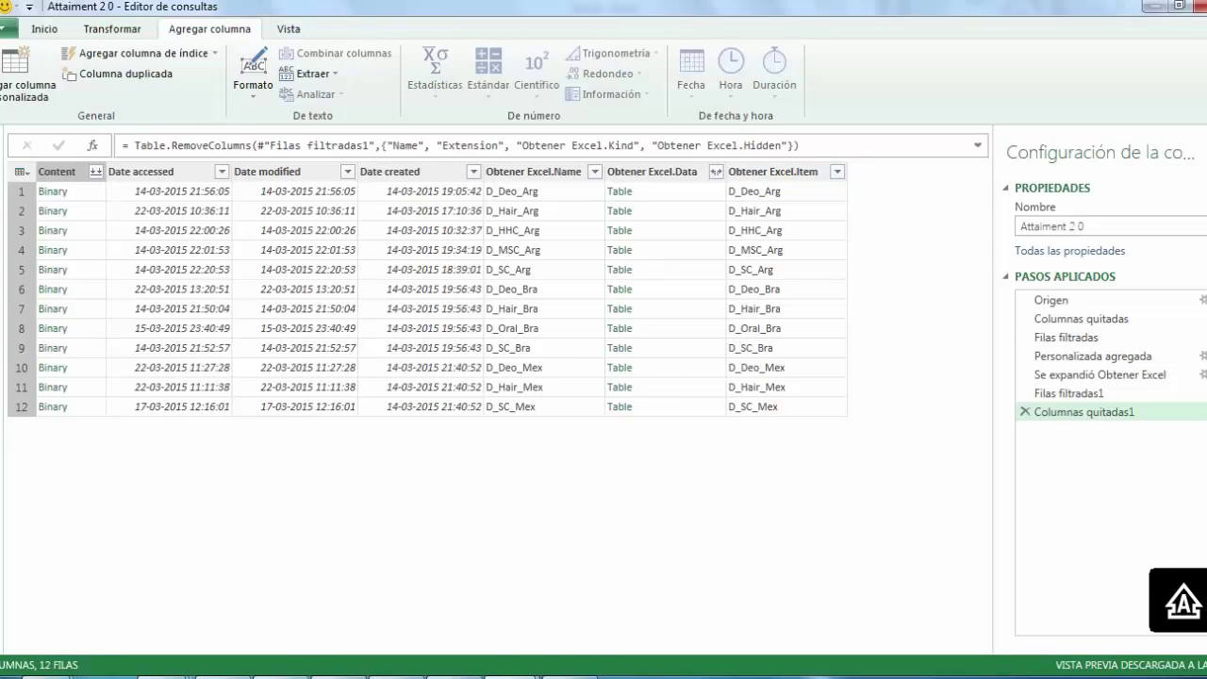
# Expand the Obtener Excel.Data column with all of its columns selected, including Valida, SAP, Descripción and the W week columns
pyautogui.click(716, 170)
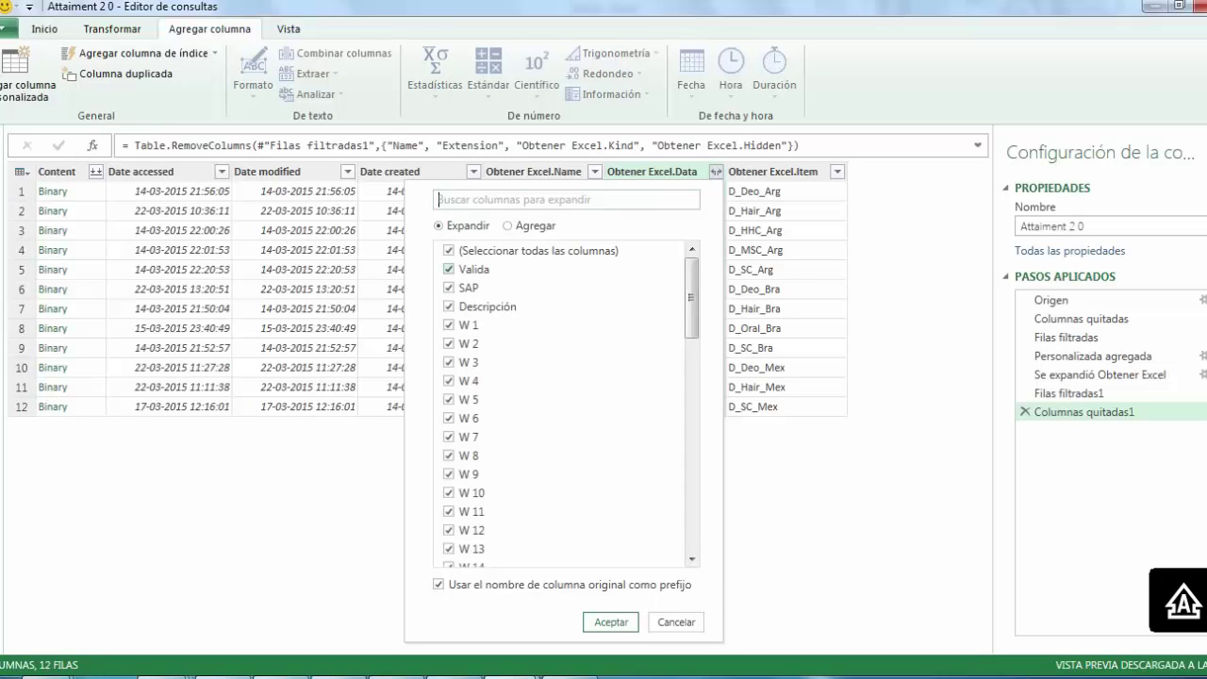
pyautogui.scroll(-9, 561, 401)
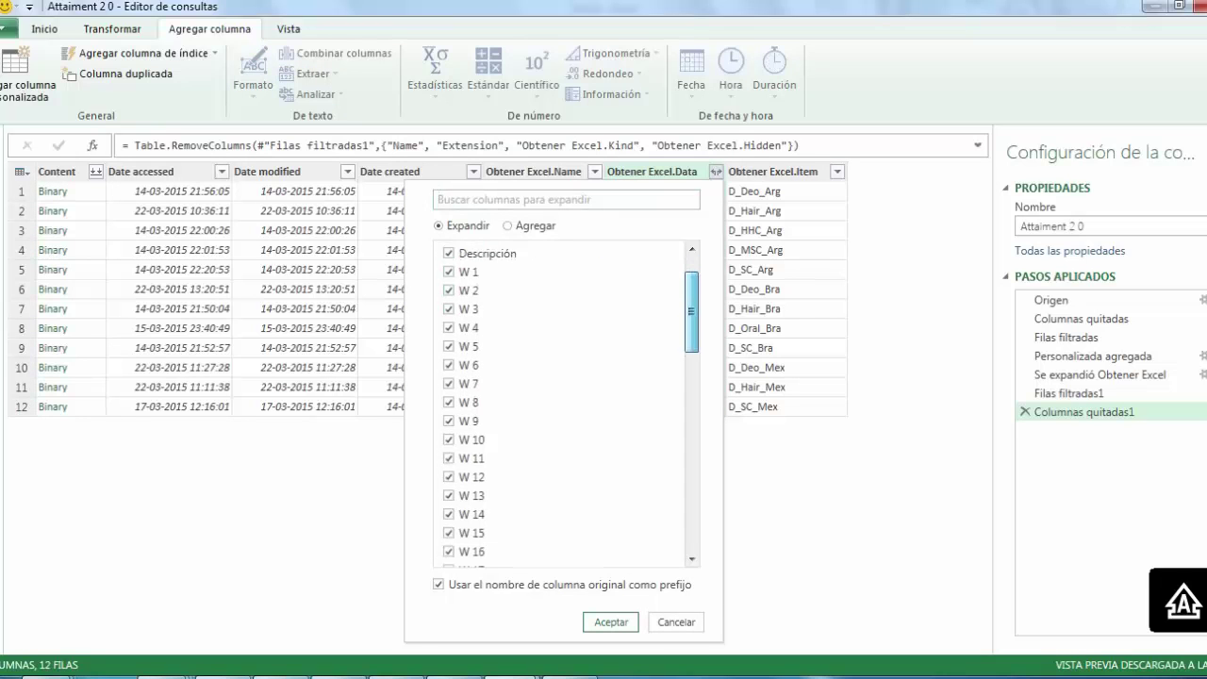
pyautogui.scroll(-8, 560, 401)
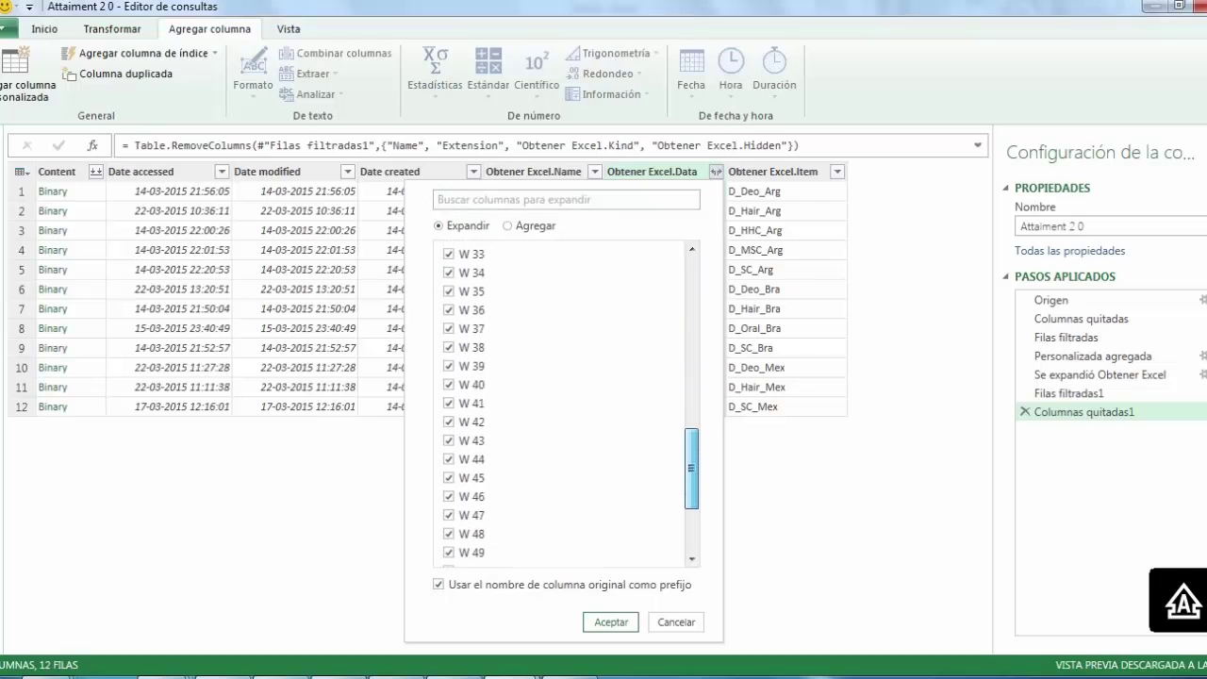
pyautogui.scroll(16, 561, 400)
pyautogui.scroll(1, 561, 401)
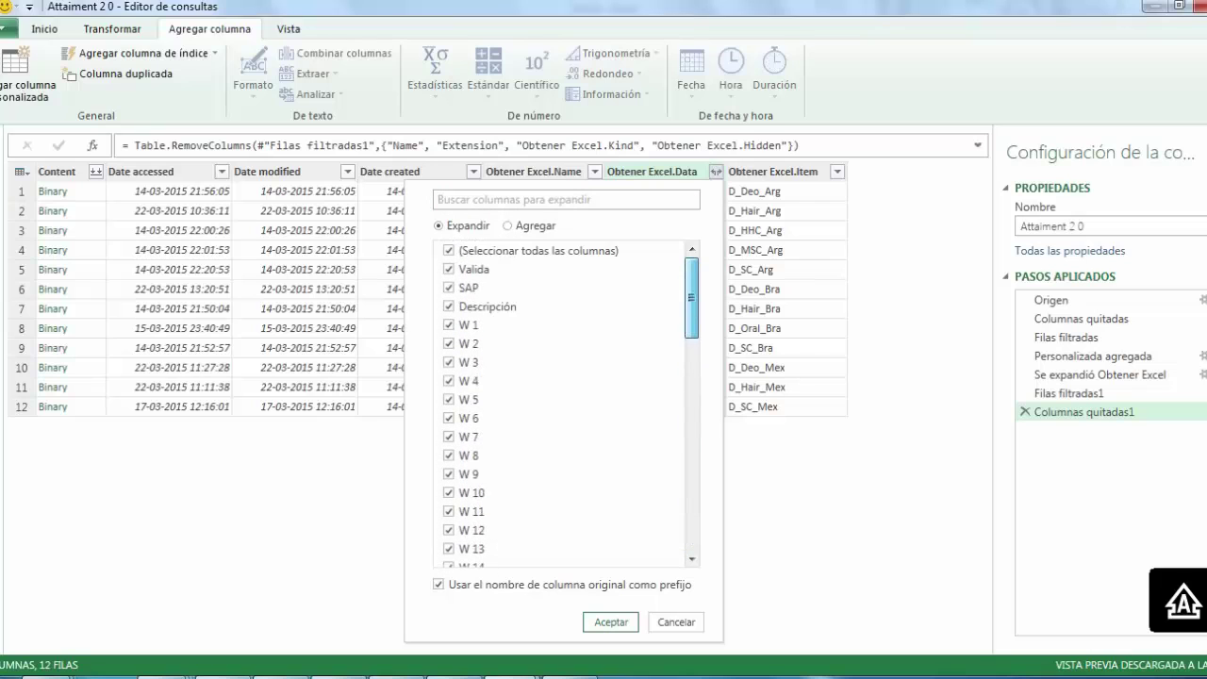
pyautogui.scroll(-10, 561, 401)
pyautogui.scroll(5, 561, 401)
pyautogui.scroll(5, 561, 401)
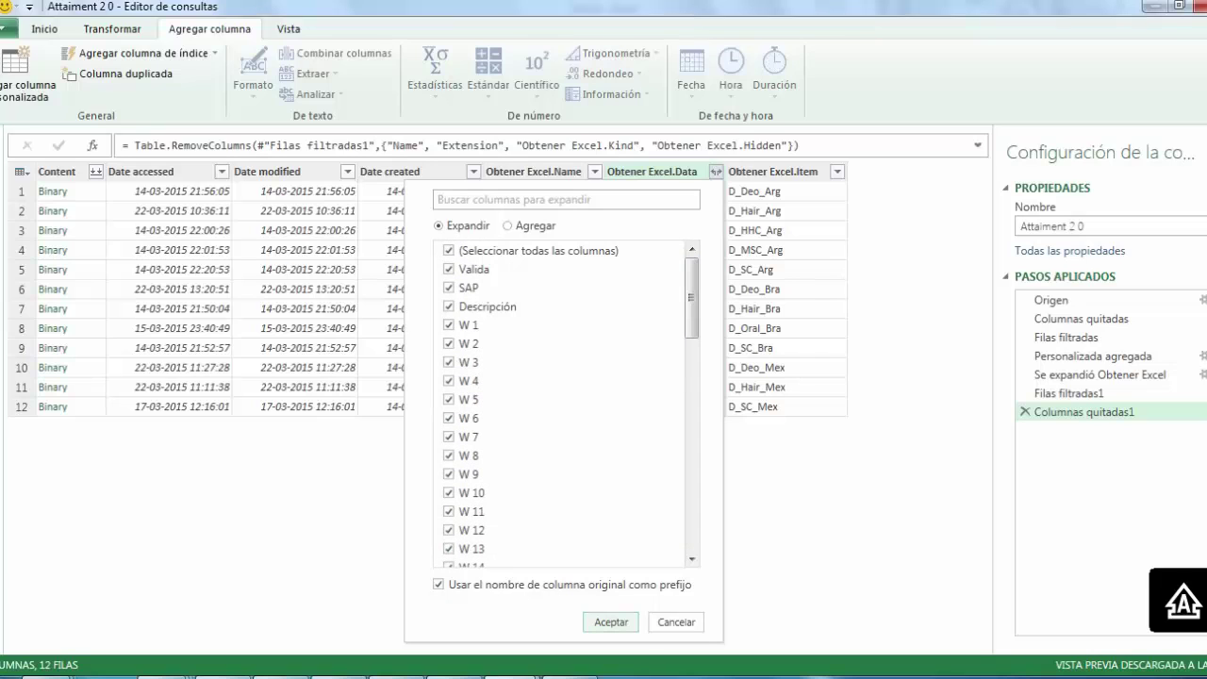
pyautogui.click(610, 621)
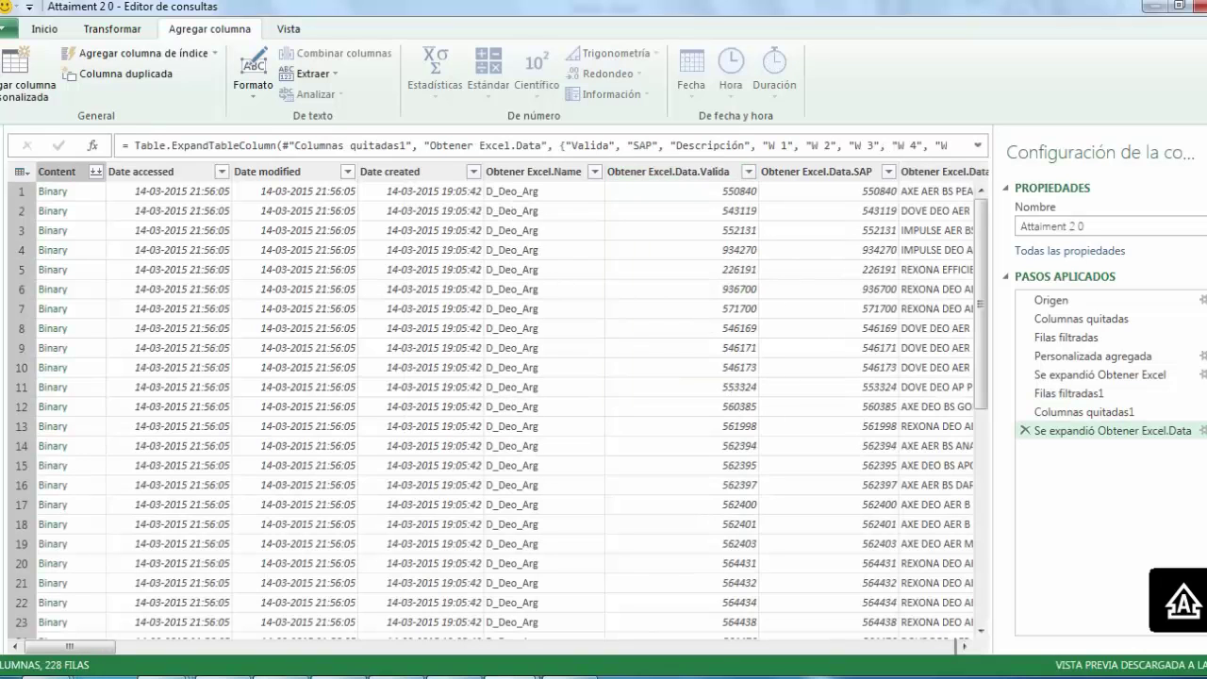
# Edit the Obtener Excel.Data expansion step to clear the default column name prefix, keeping all columns selected
pyautogui.moveTo(70, 645)
pyautogui.mouseDown()
pyautogui.moveTo(695, 645)
pyautogui.moveTo(70, 646)
pyautogui.mouseUp()
pyautogui.moveTo(69, 647); pyautogui.dragTo(292, 647)
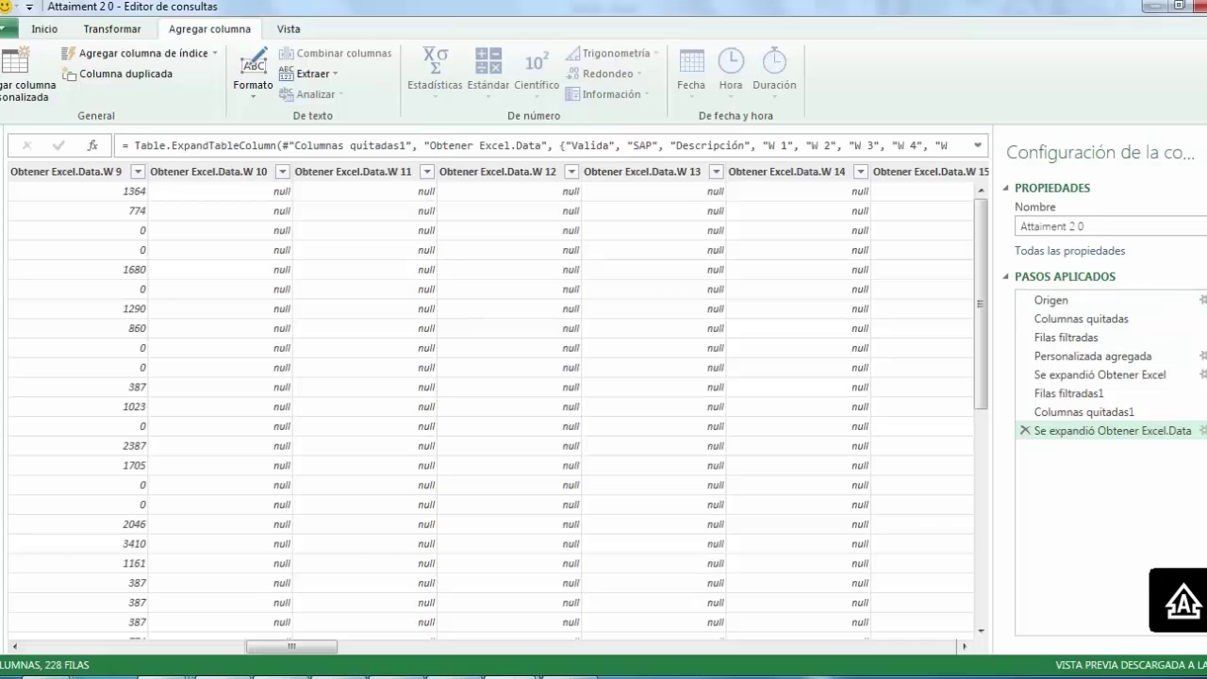
pyautogui.click(1203, 431)
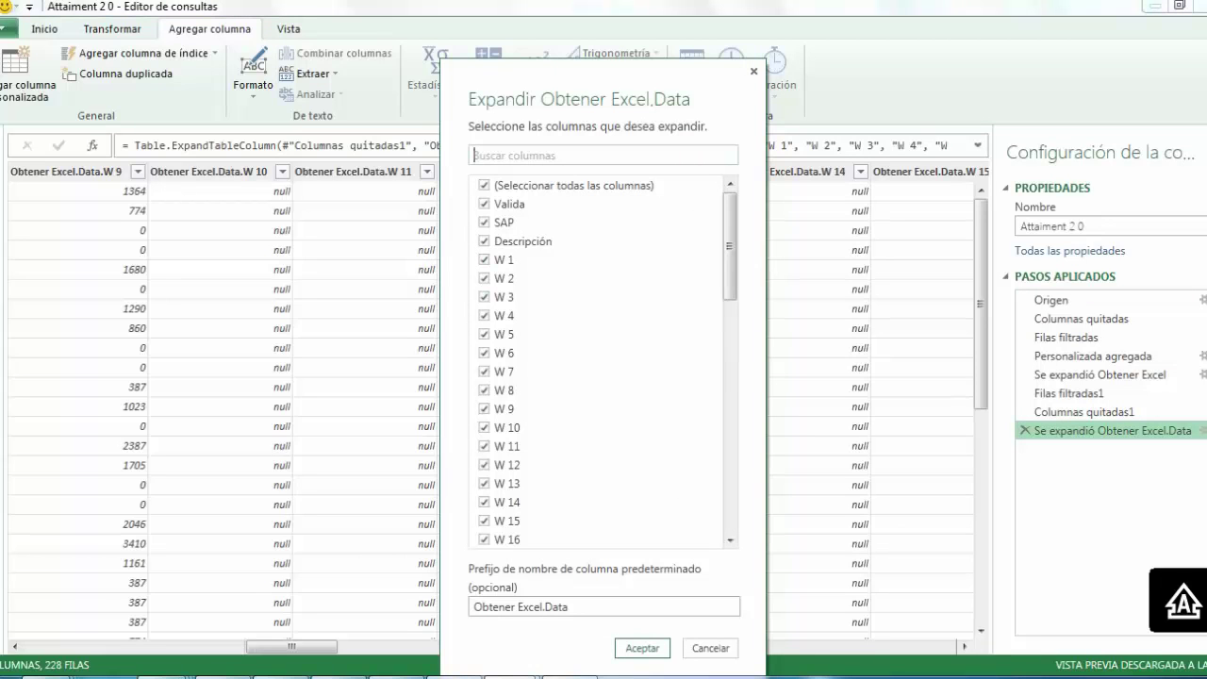
pyautogui.scroll(-2, 603, 358)
pyautogui.scroll(-12, 603, 358)
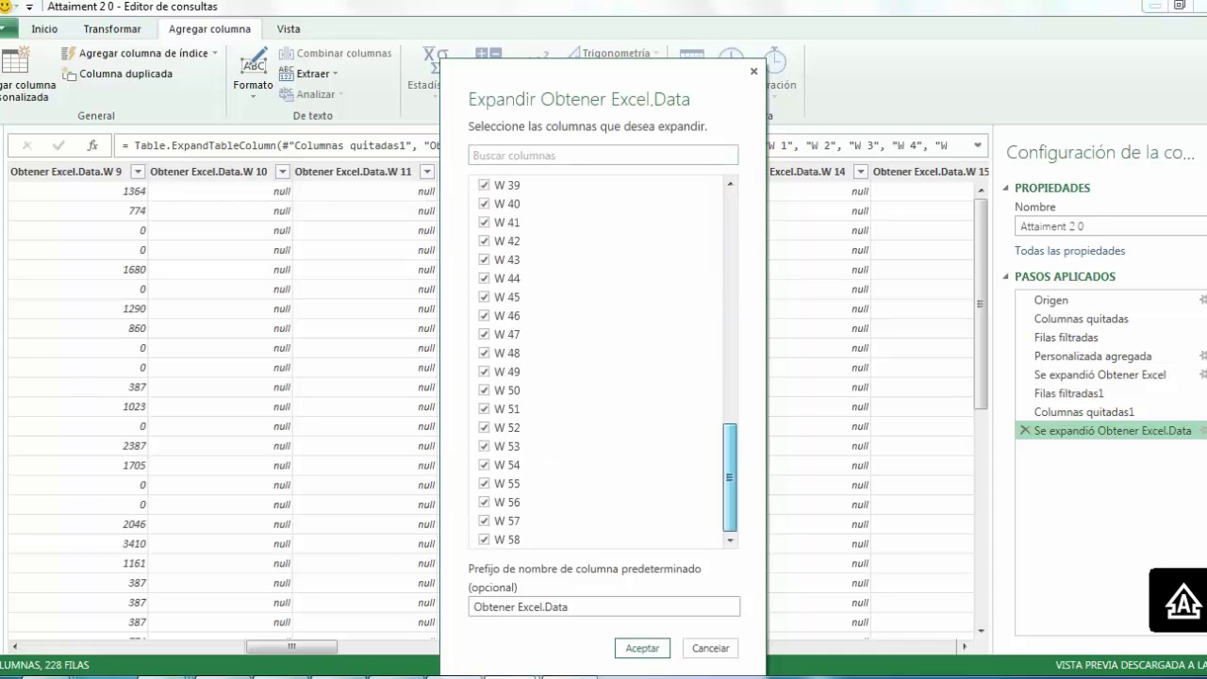
pyautogui.moveTo(572, 607); pyautogui.dragTo(470, 607)
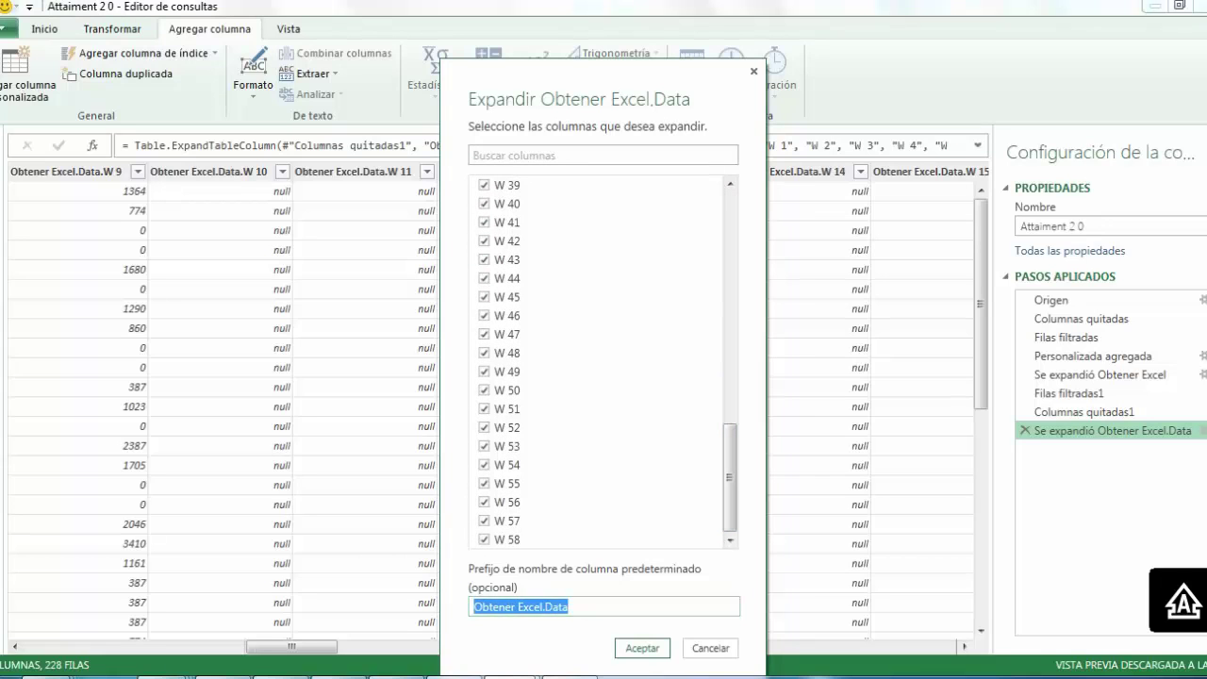
pyautogui.press('BackSpace')
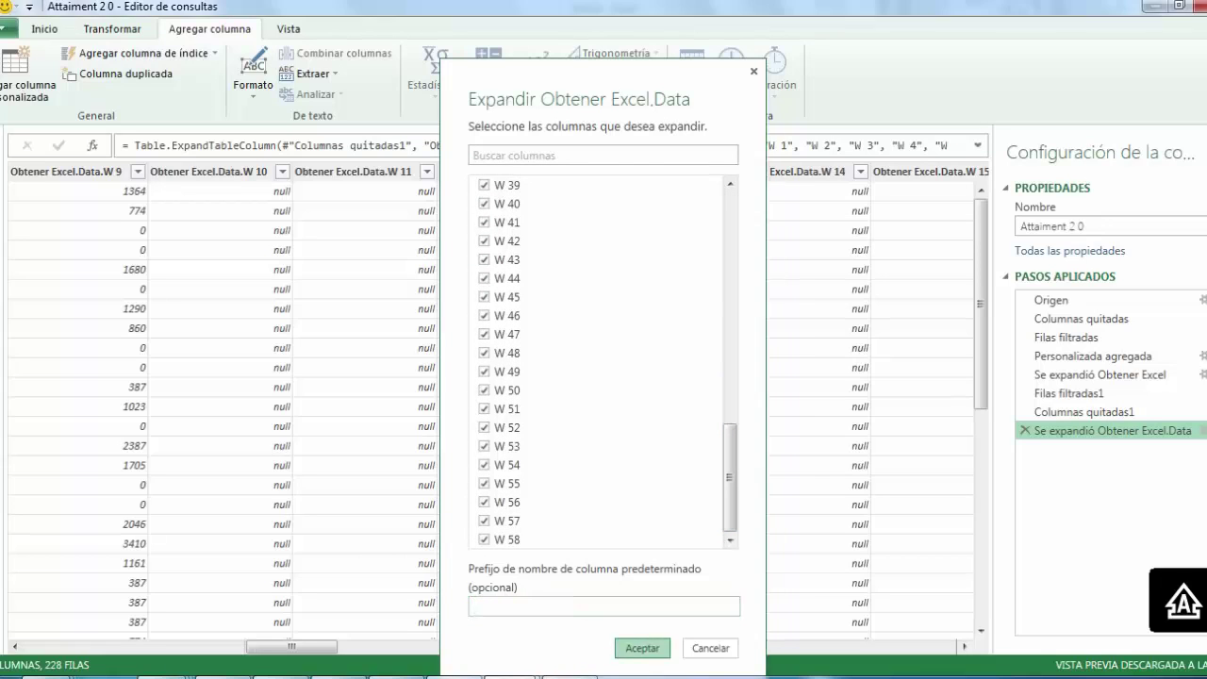
pyautogui.click(642, 647)
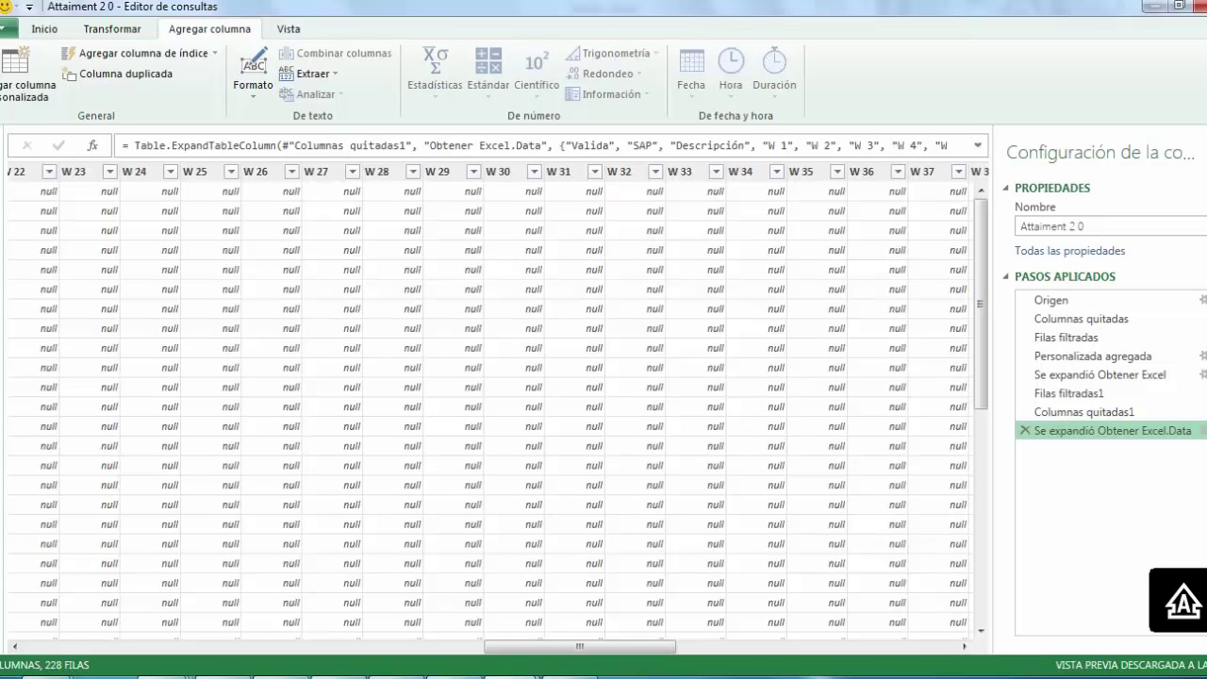
pyautogui.hscroll(-15, 499, 409)
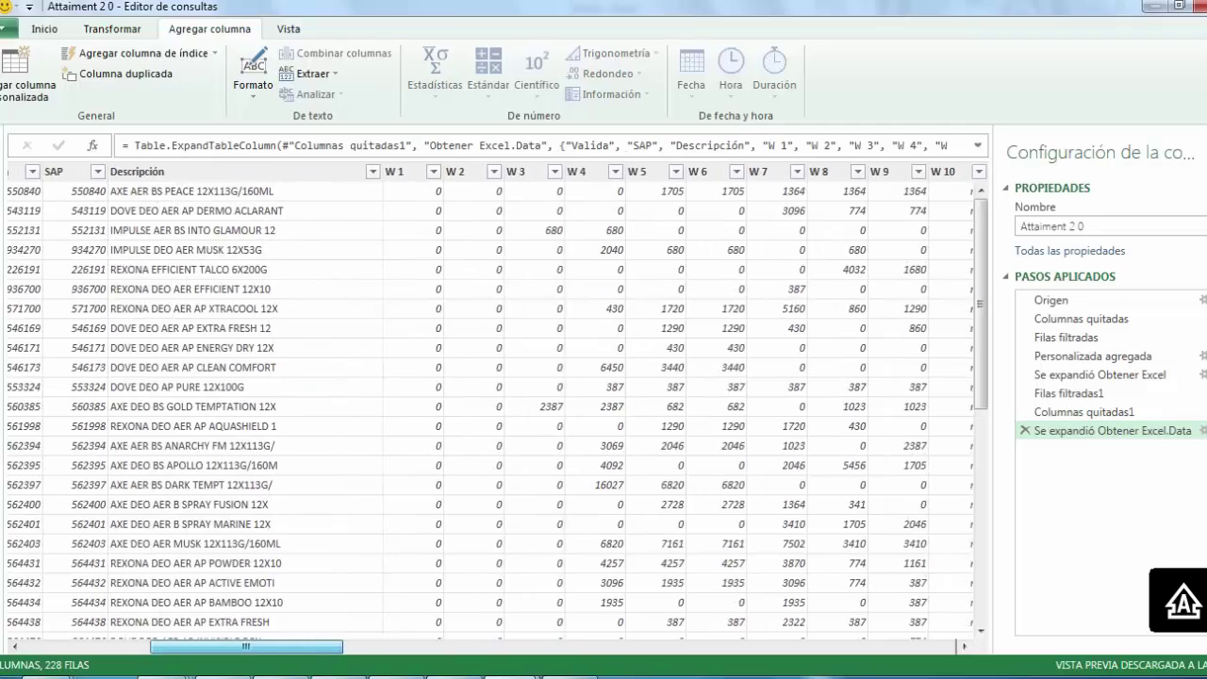
# Try unpivoting with the Valida, SAP and Descripción columns selected, and delete the resulting unpivot step from the query
pyautogui.hscroll(-5, 497, 408)
pyautogui.hscroll(20, 497, 408)
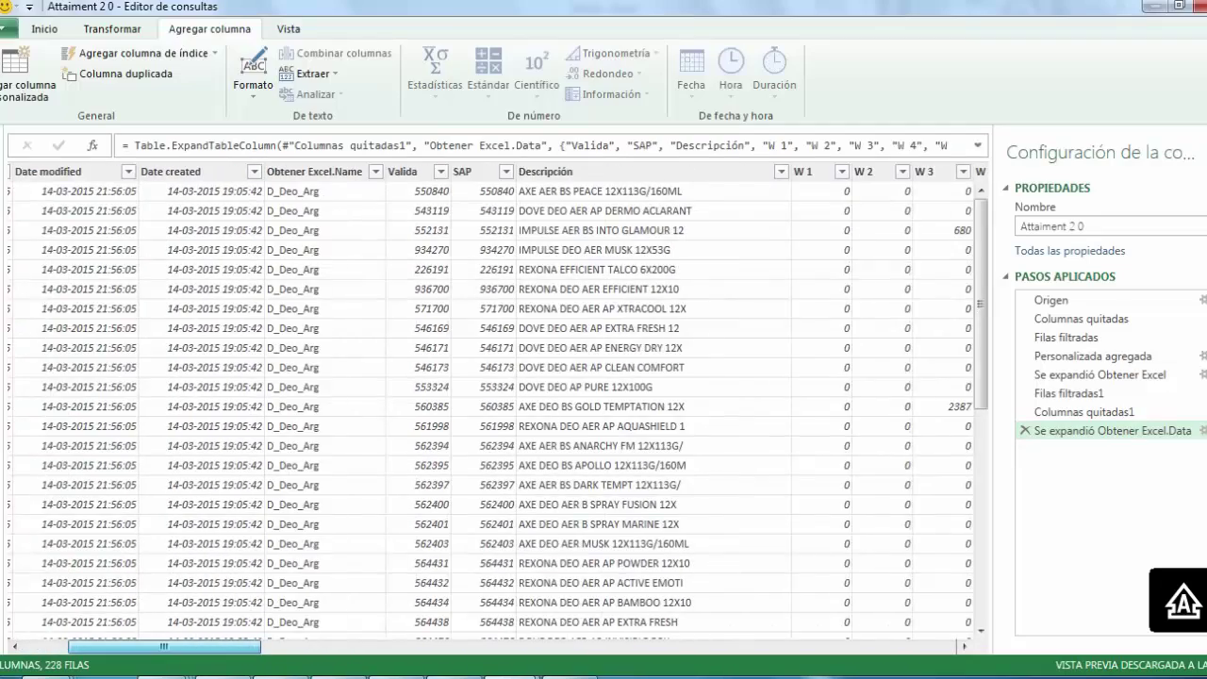
pyautogui.hscroll(-12, 497, 408)
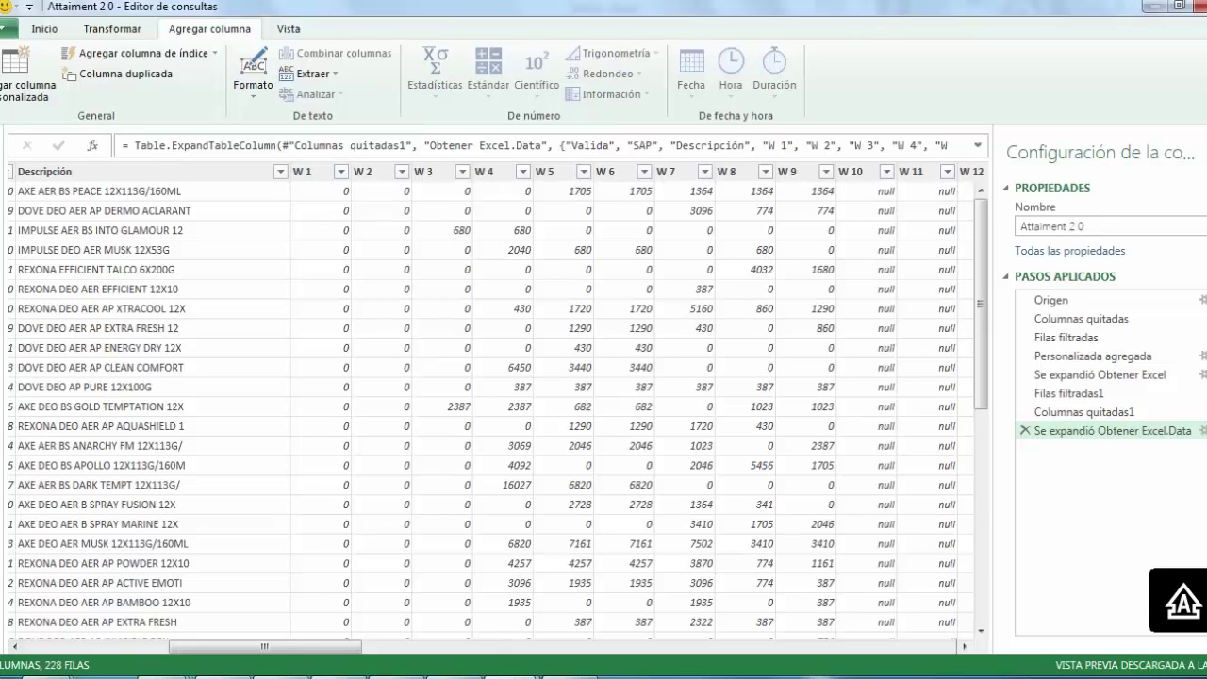
pyautogui.click(94, 171)
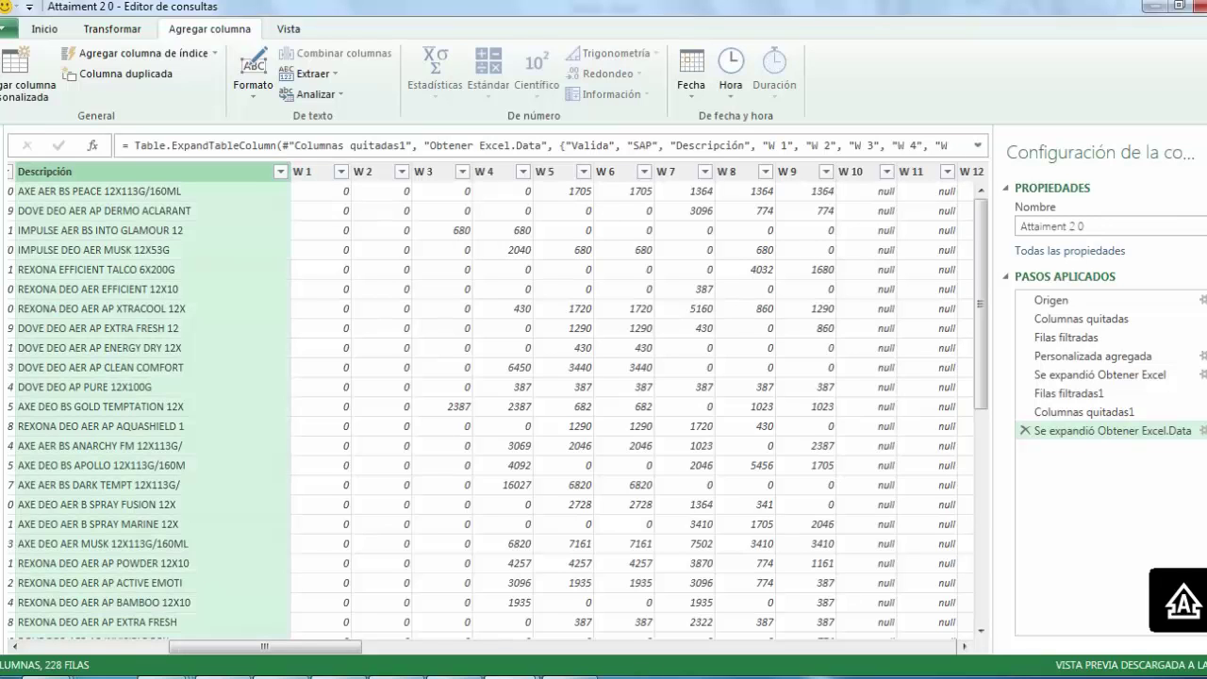
pyautogui.hotkey('shift', 'Left')
pyautogui.hotkey('shift', 'Left')
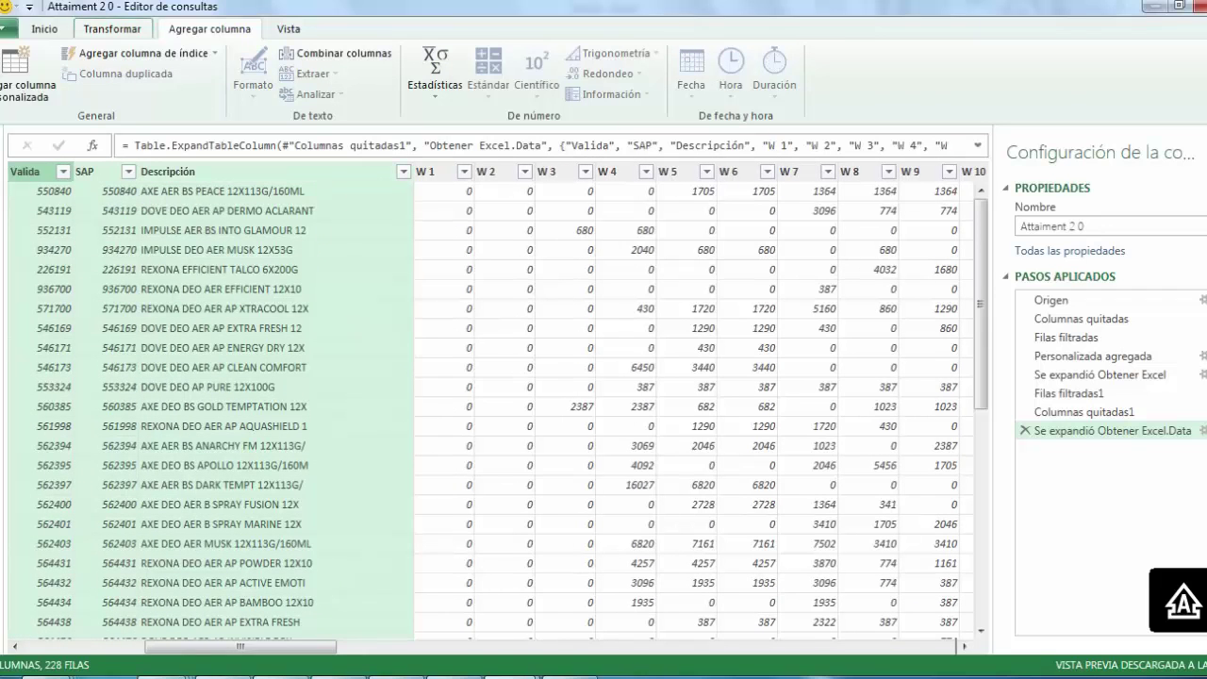
pyautogui.click(112, 30)
pyautogui.click(365, 94)
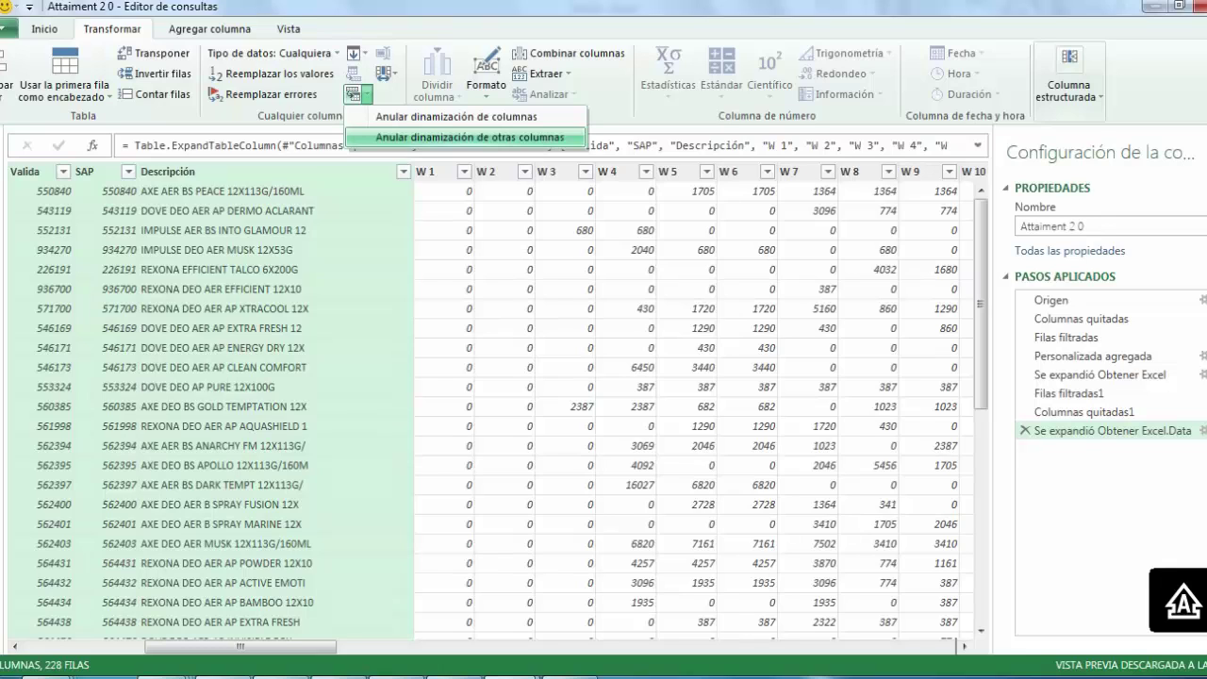
pyautogui.click(468, 137)
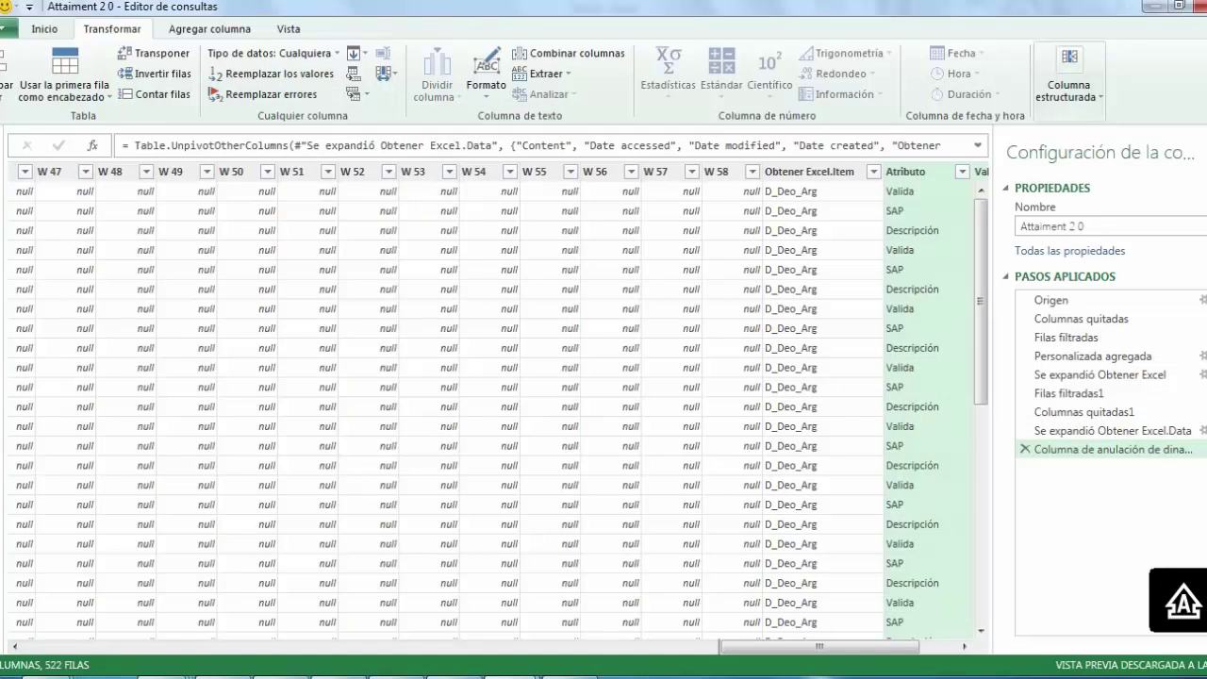
pyautogui.moveTo(819, 647); pyautogui.dragTo(427, 647)
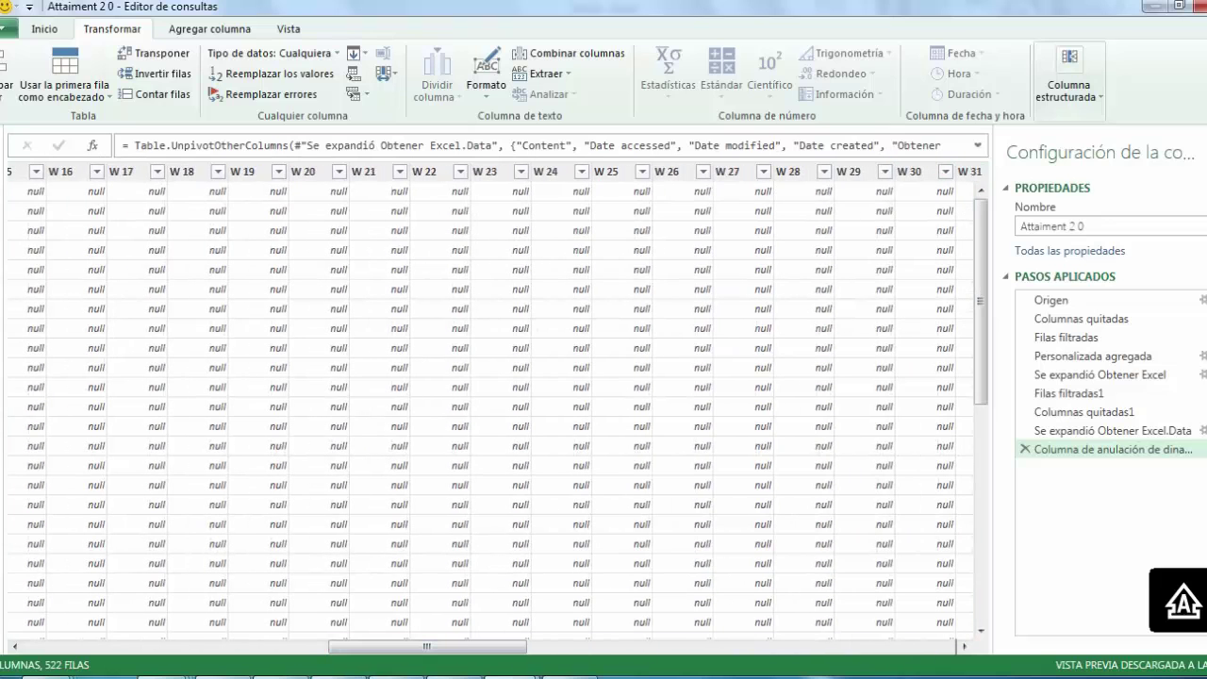
pyautogui.click(1024, 450)
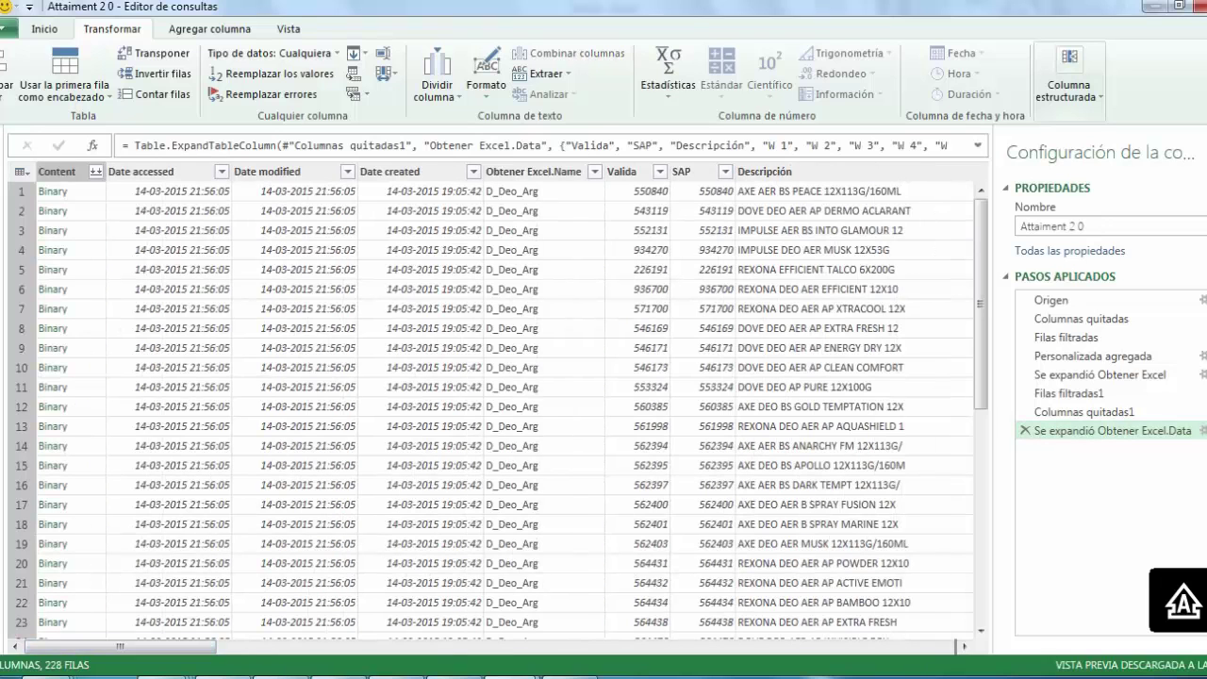
# Select all columns from Content through Descripción and unpivot the other columns
pyautogui.moveTo(120, 646); pyautogui.dragTo(258, 646)
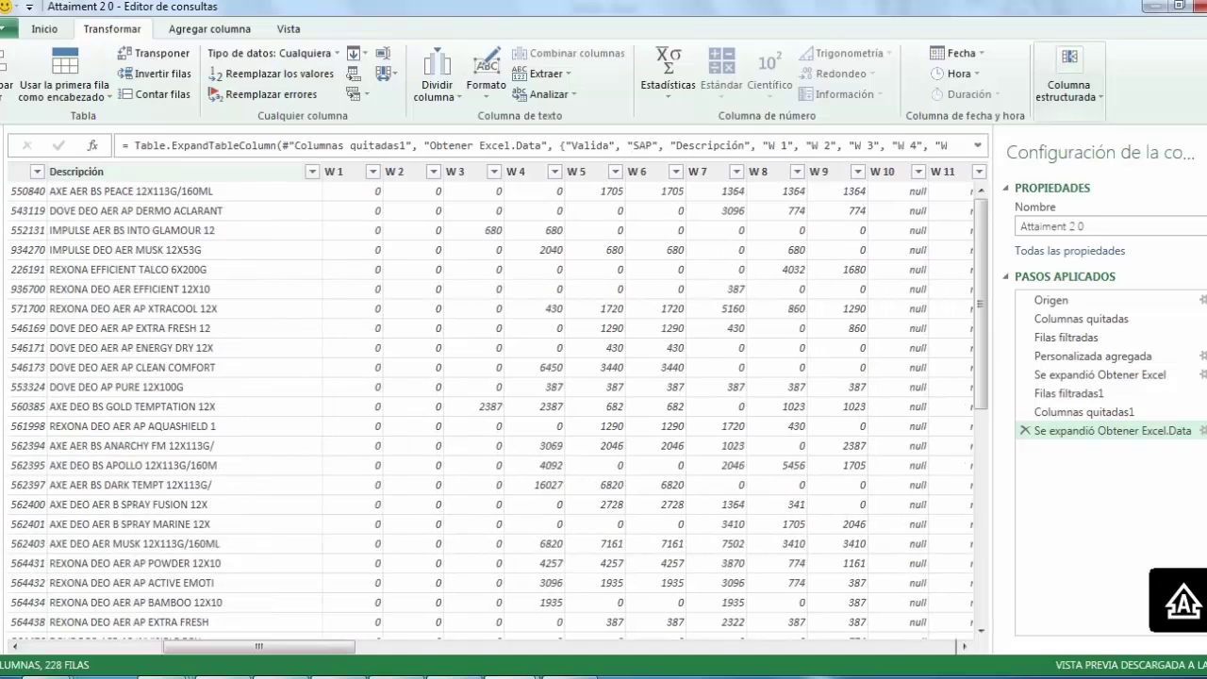
pyautogui.hotkey('shift', 'Left')
pyautogui.hotkey('shift', 'Left')
pyautogui.hotkey('shift', 'Left')
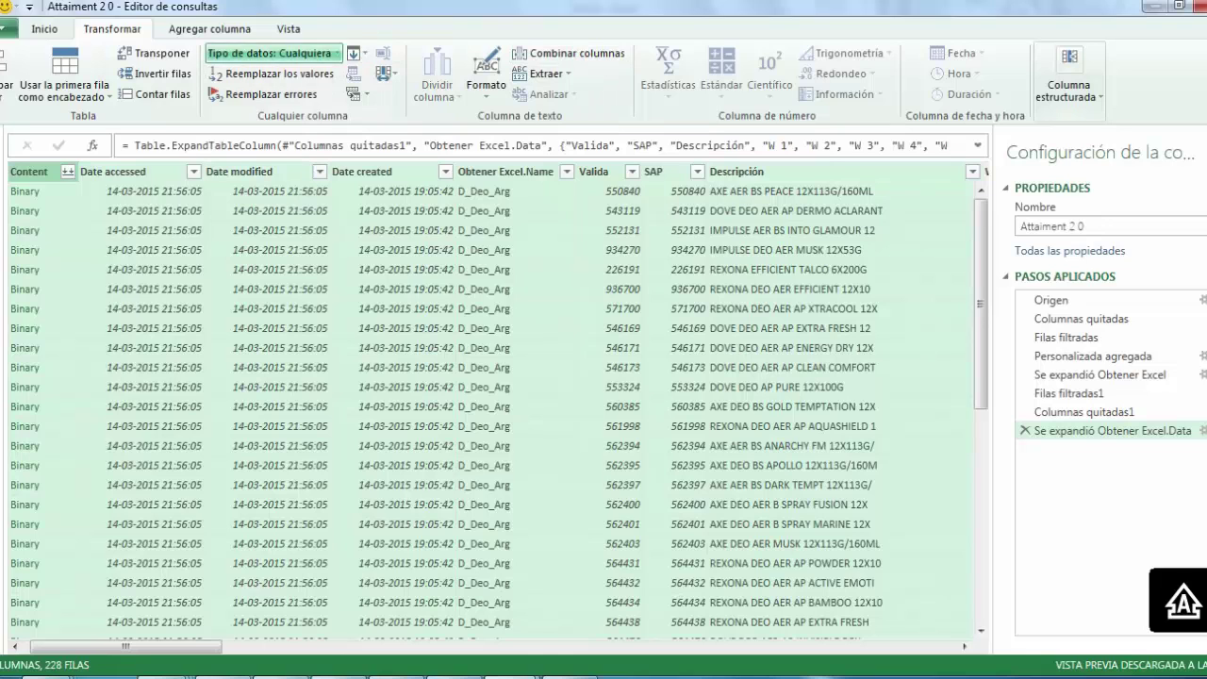
pyautogui.click(366, 94)
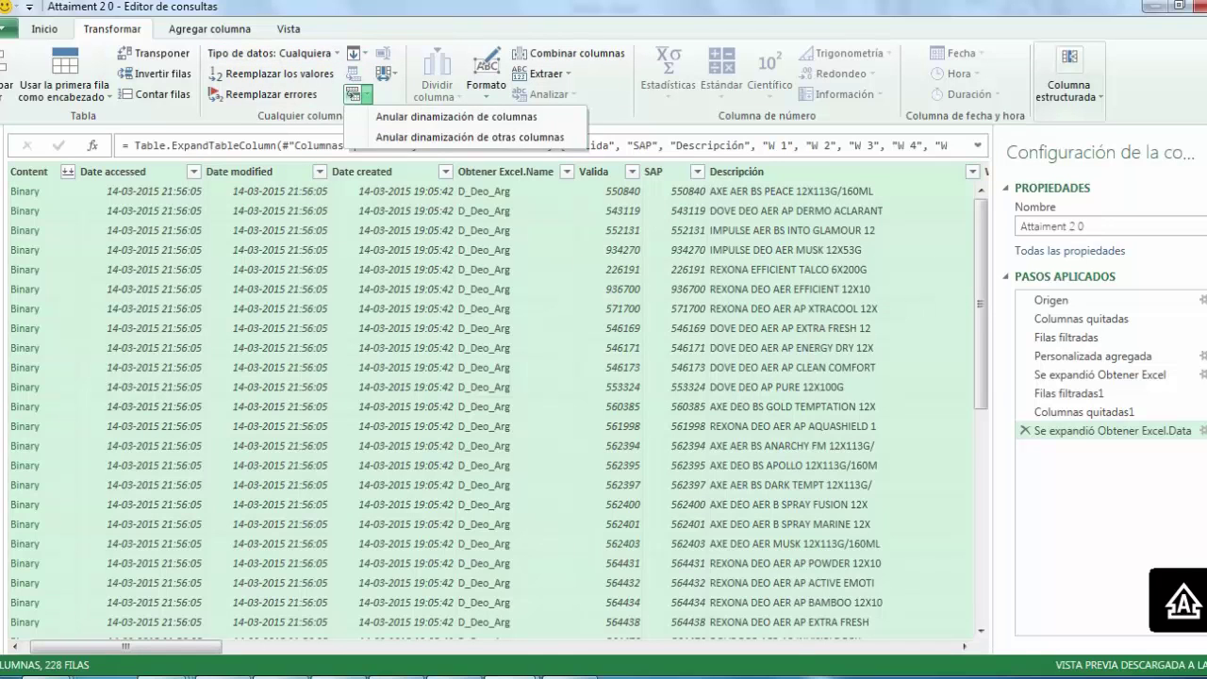
pyautogui.click(453, 138)
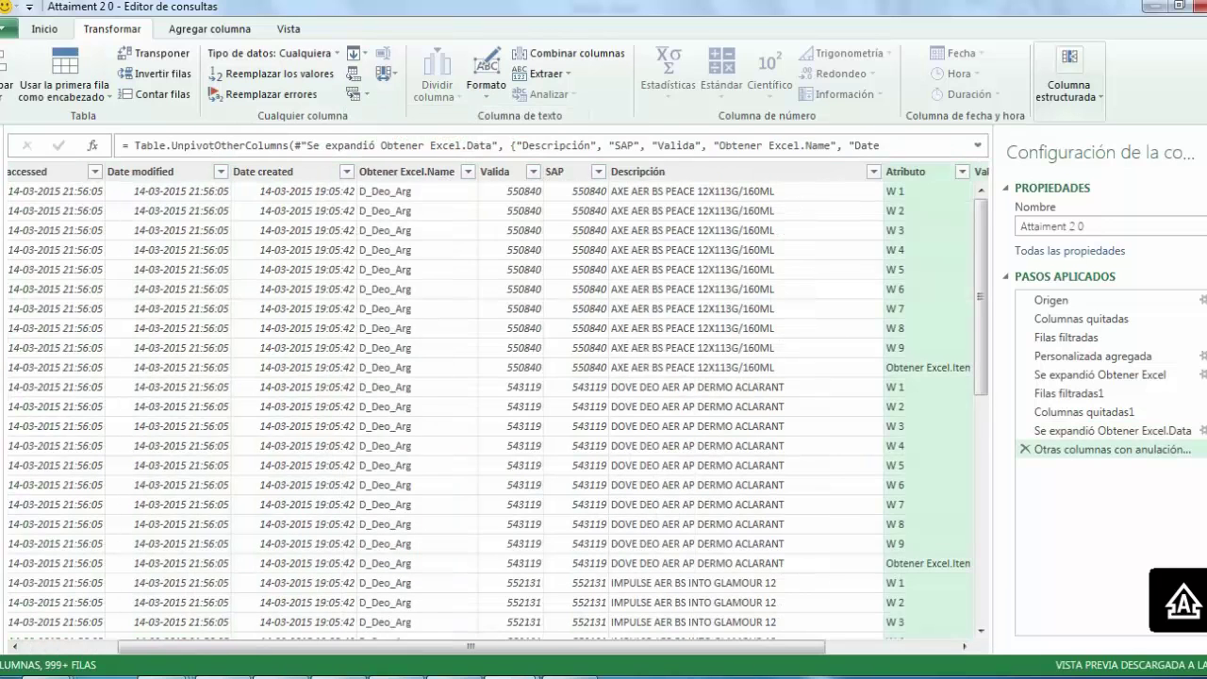
# Review the unpivoted rows and filter the Atributo column to exclude the Obtener Excel.Item value
pyautogui.moveTo(471, 646); pyautogui.dragTo(600, 647)
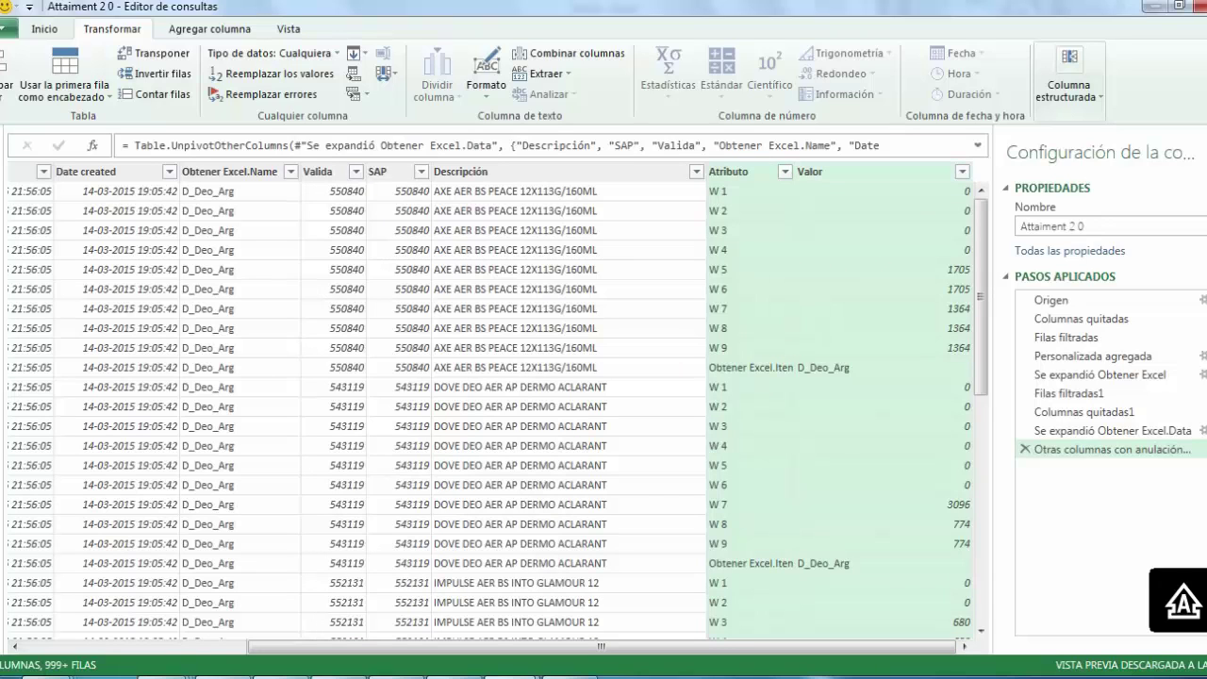
pyautogui.scroll(-5, 497, 406)
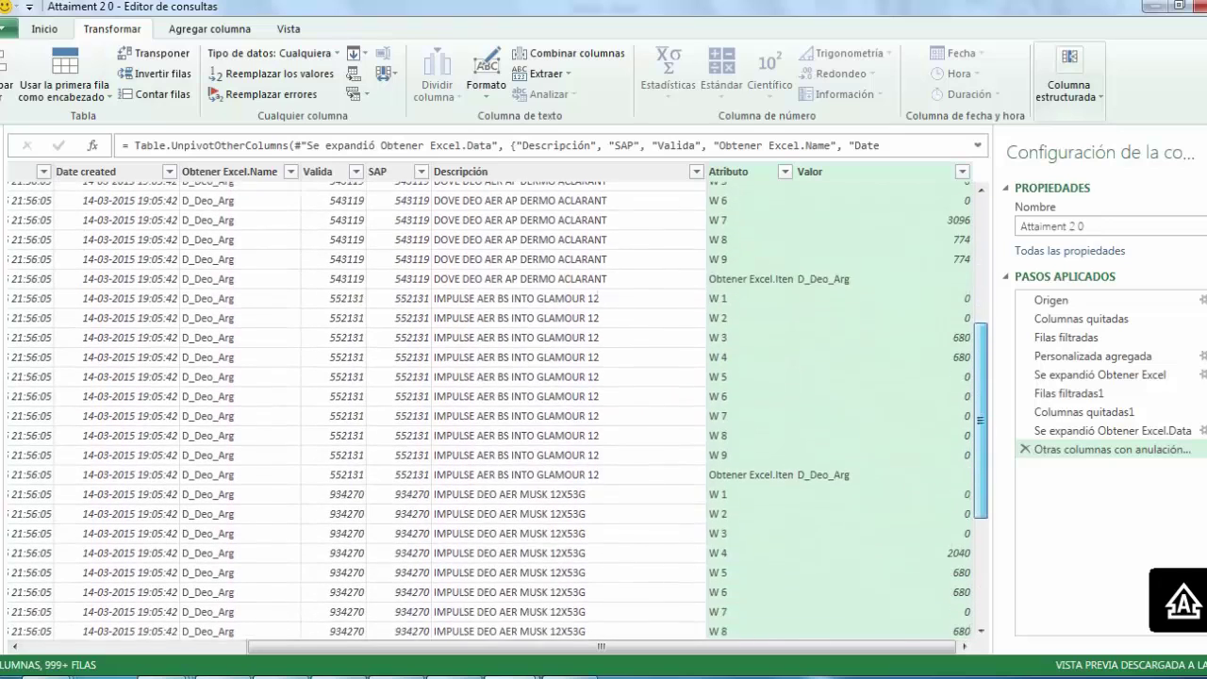
pyautogui.scroll(-8, 498, 405)
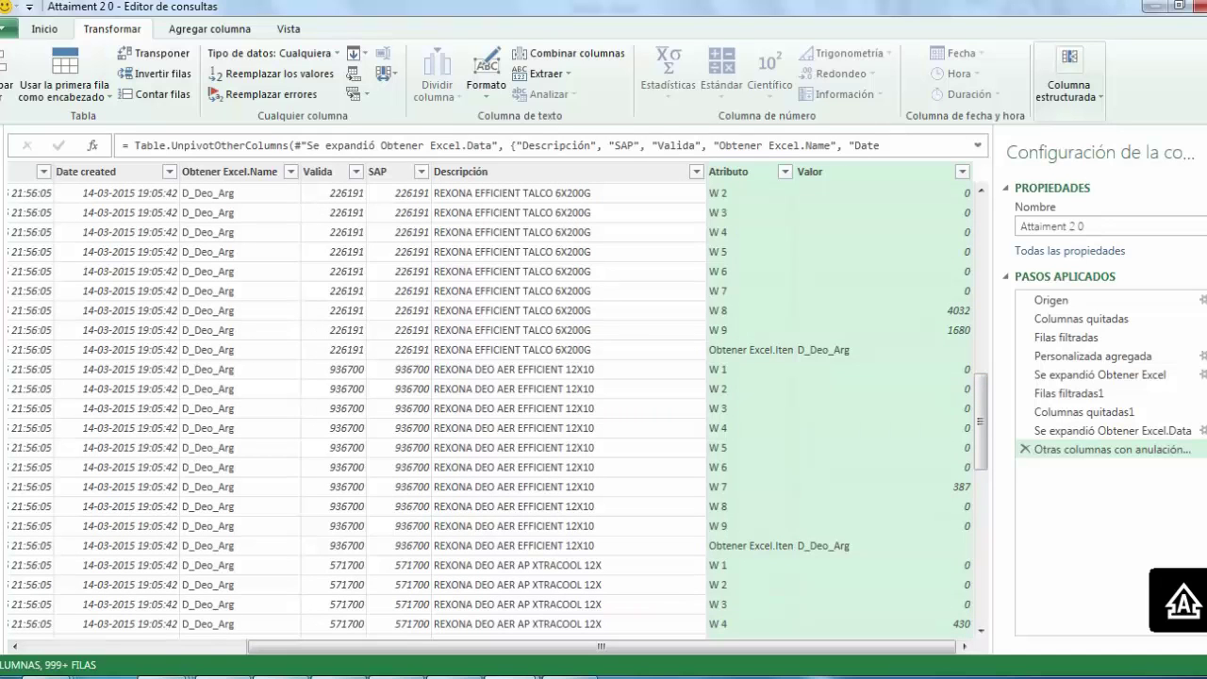
pyautogui.scroll(-10, 498, 406)
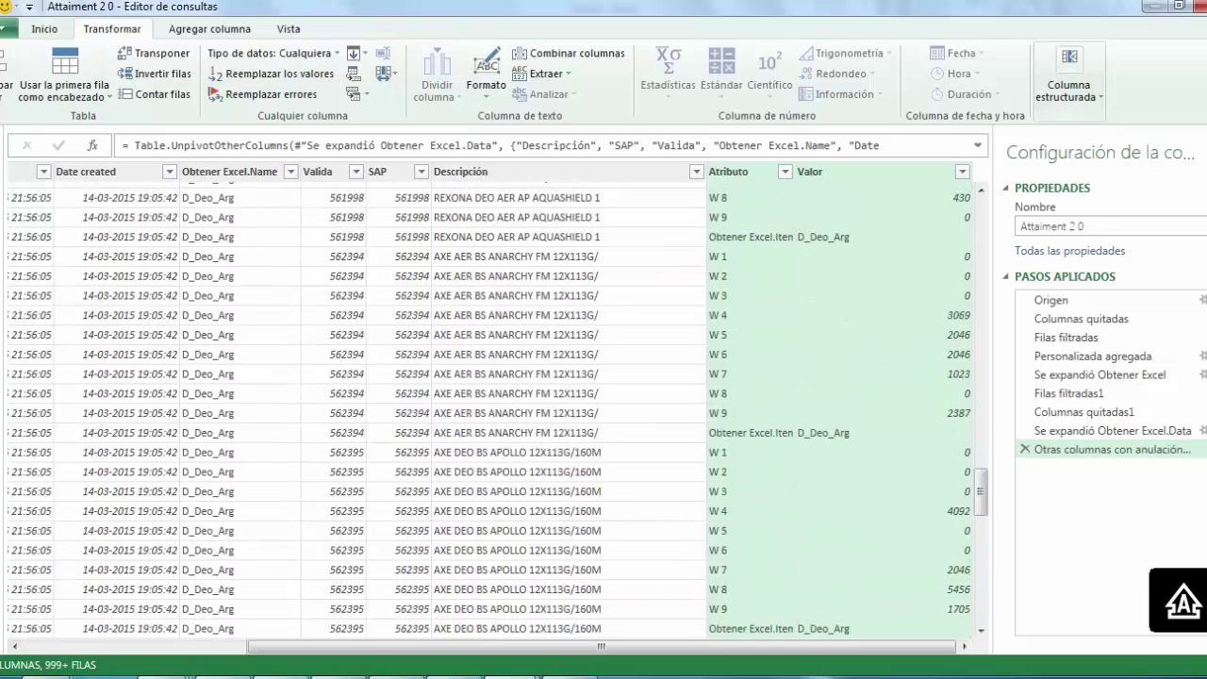
pyautogui.hscroll(-10, 497, 406)
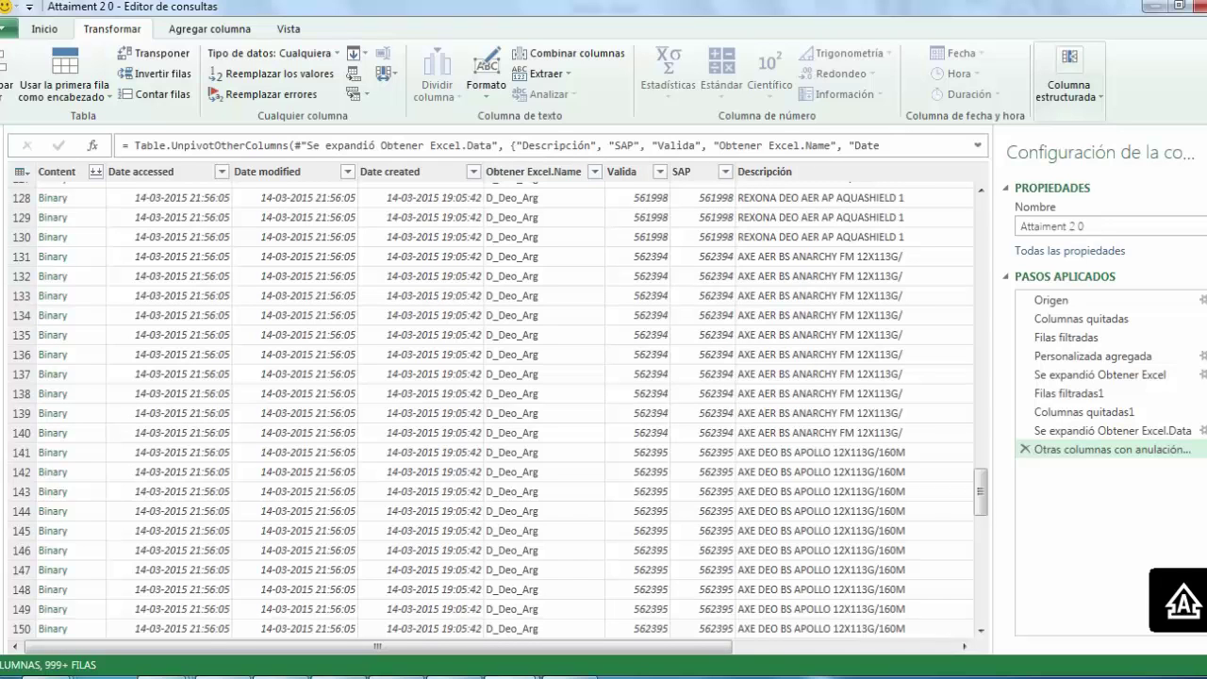
pyautogui.moveTo(378, 647); pyautogui.dragTo(601, 647)
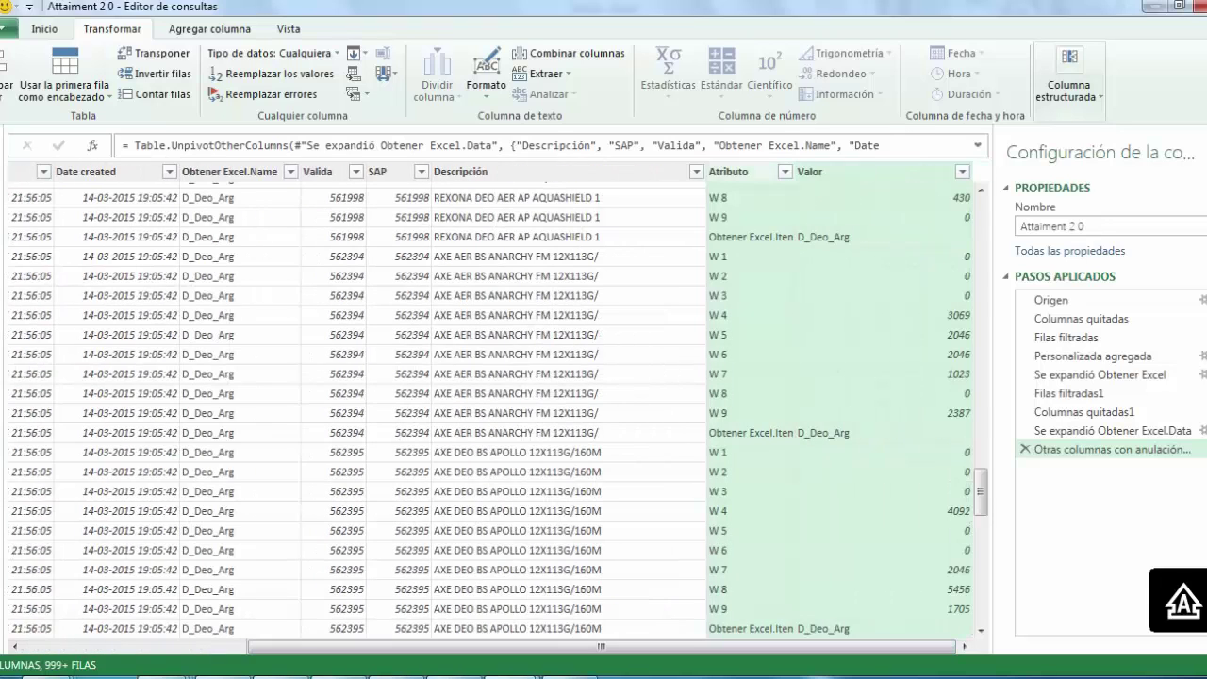
pyautogui.click(784, 171)
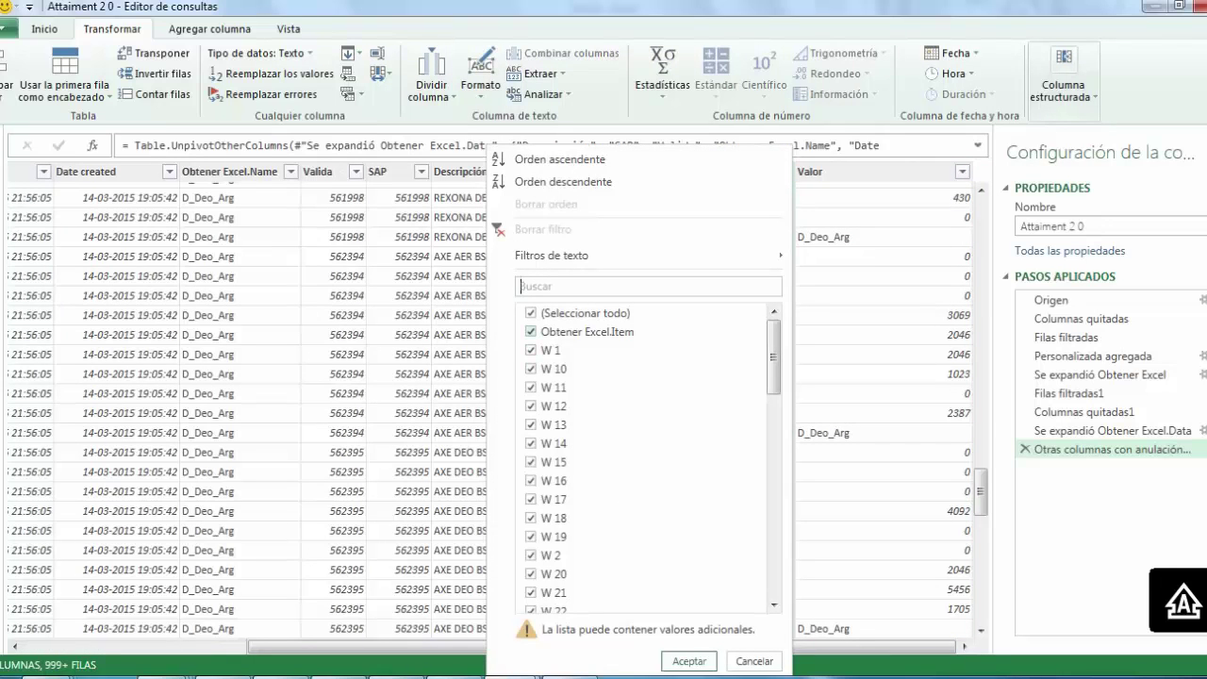
pyautogui.click(531, 331)
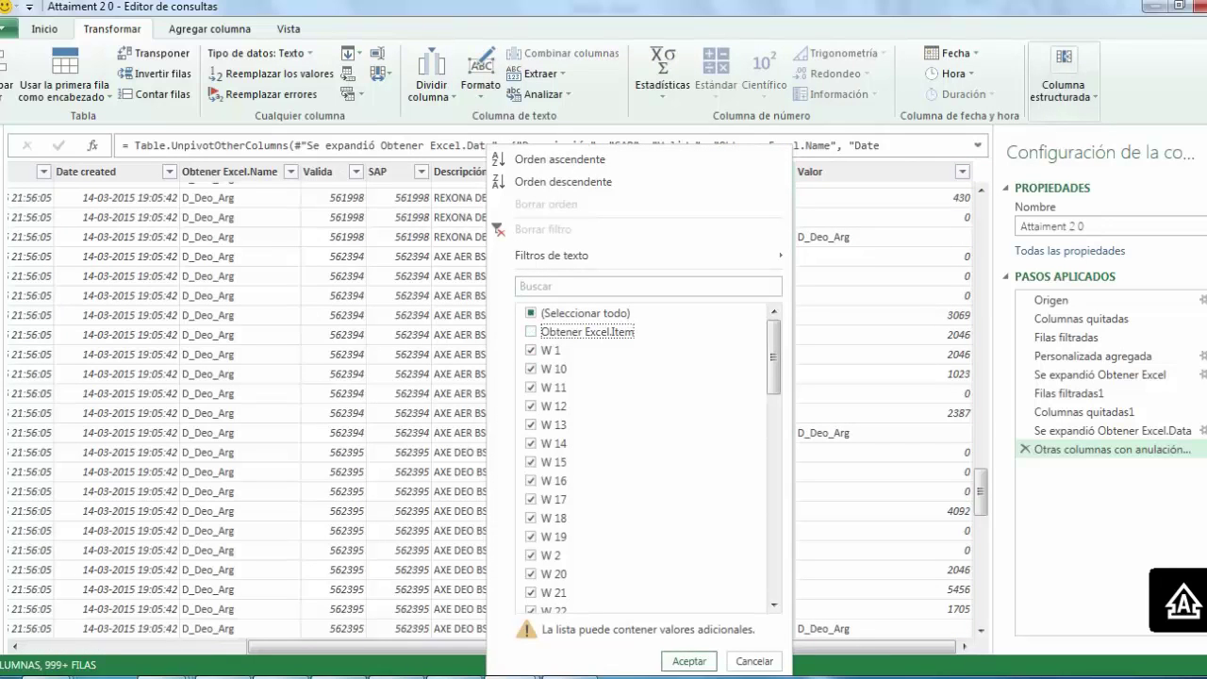
pyautogui.click(689, 660)
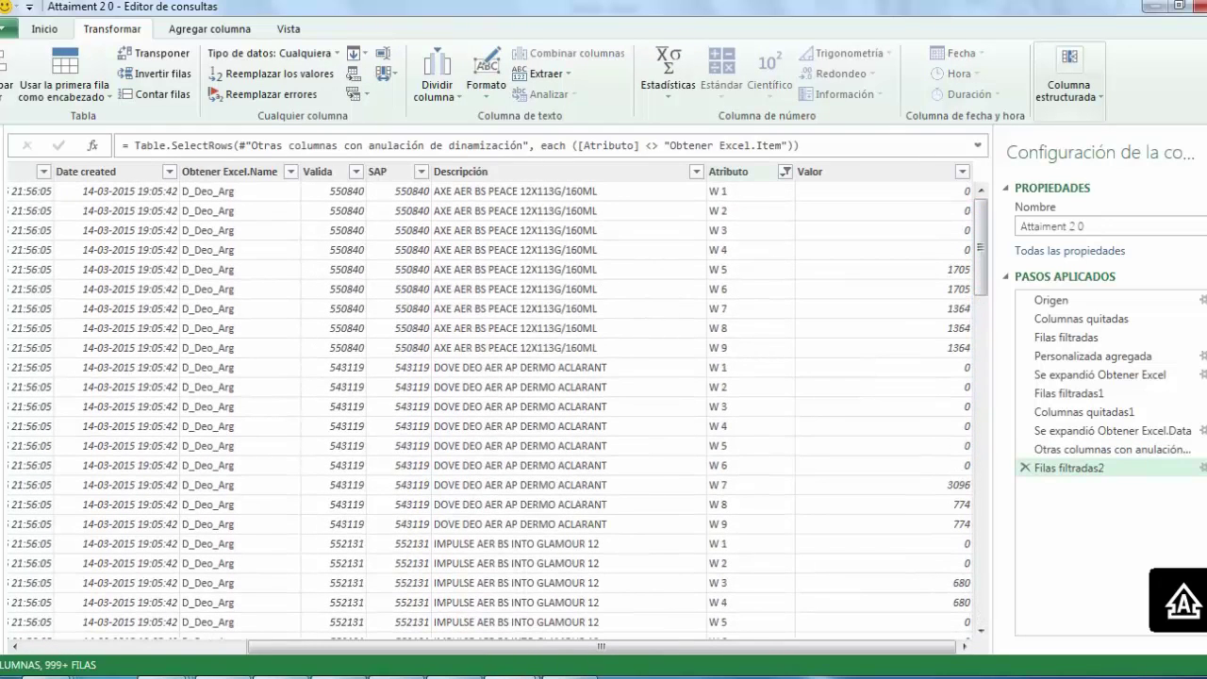
# Rename the Atributo column as Semana
pyautogui.doubleClick(728, 171)
pyautogui.press('End')
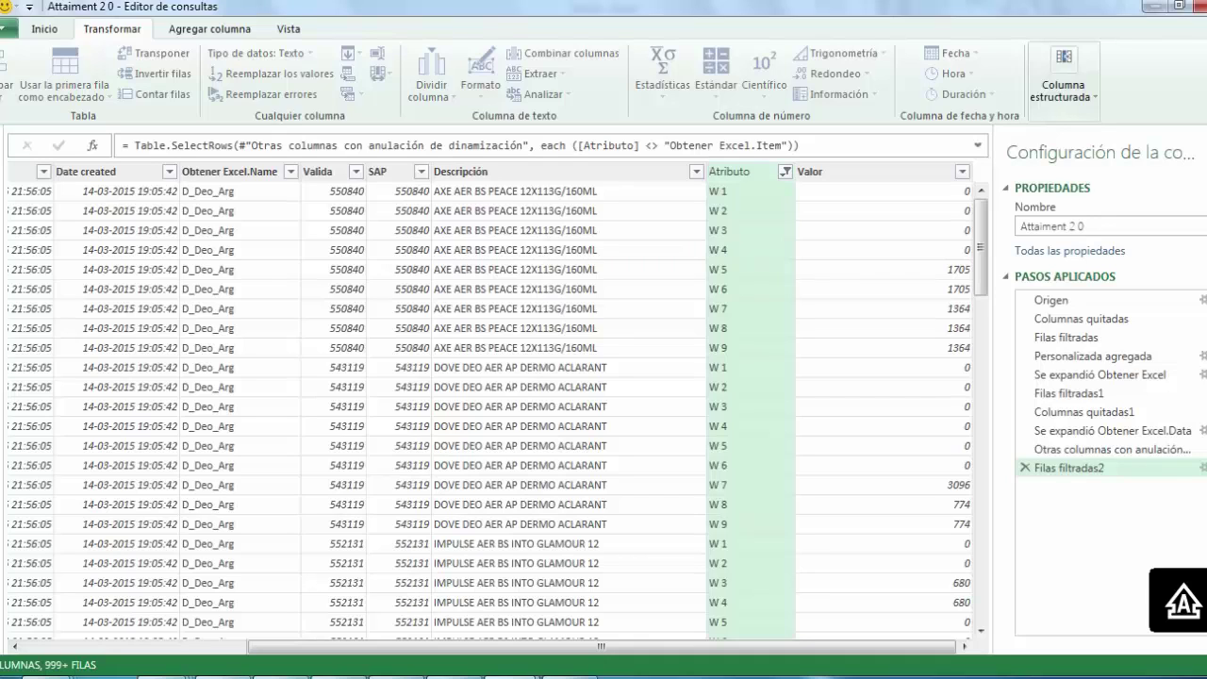
pyautogui.hotkey('ctrl', 'a')
pyautogui.write('sEMAN')
pyautogui.press('BackSpace')
pyautogui.press('BackSpace')
pyautogui.press('BackSpace')
pyautogui.press('BackSpace')
pyautogui.press('BackSpace')
pyautogui.write('Semana')
pyautogui.press('Return')
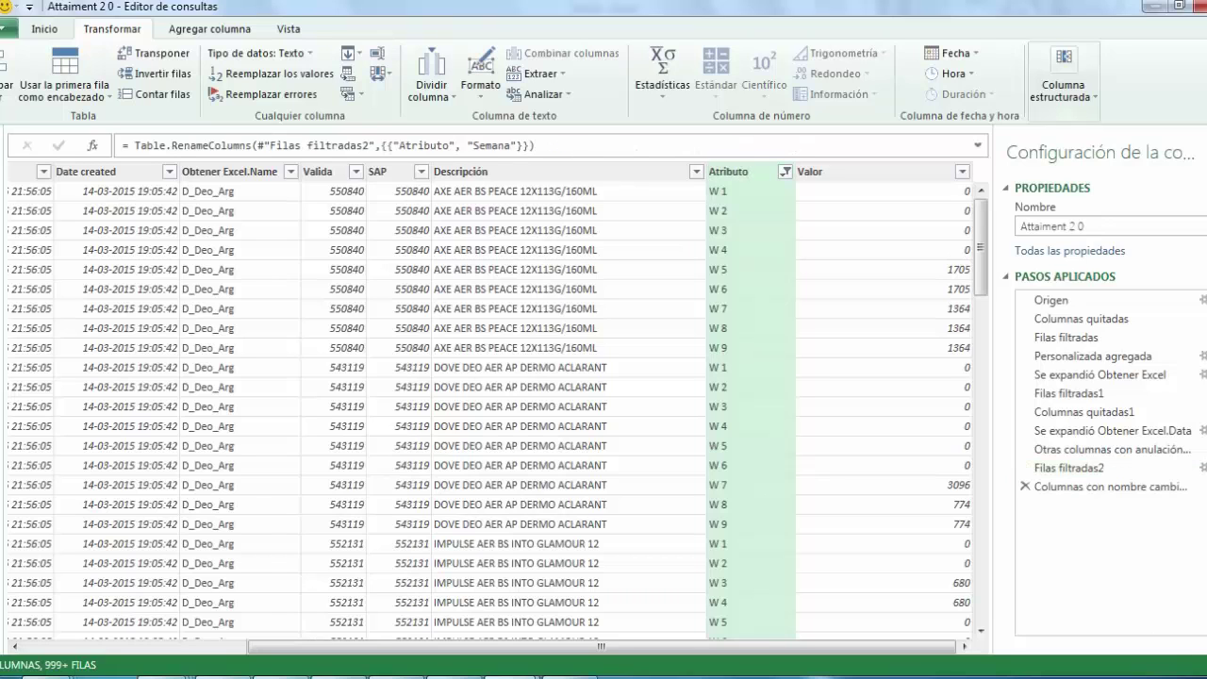
# Rename the Valor column as Q
pyautogui.press('F2')
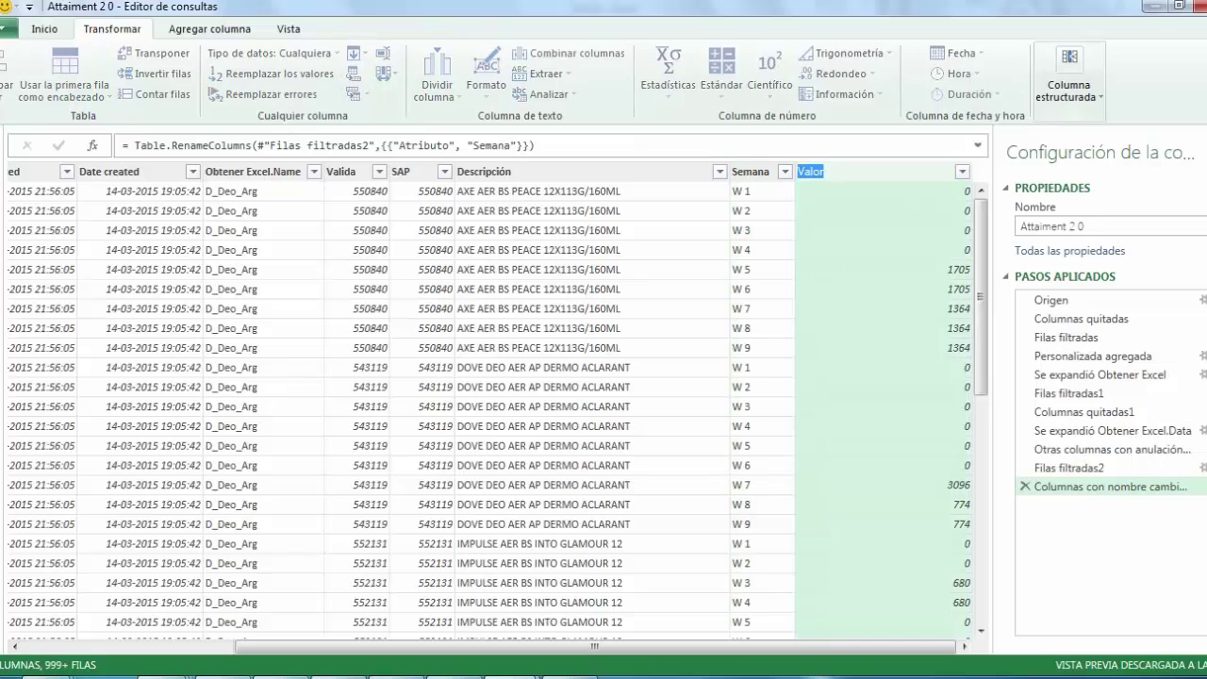
pyautogui.write('Q')
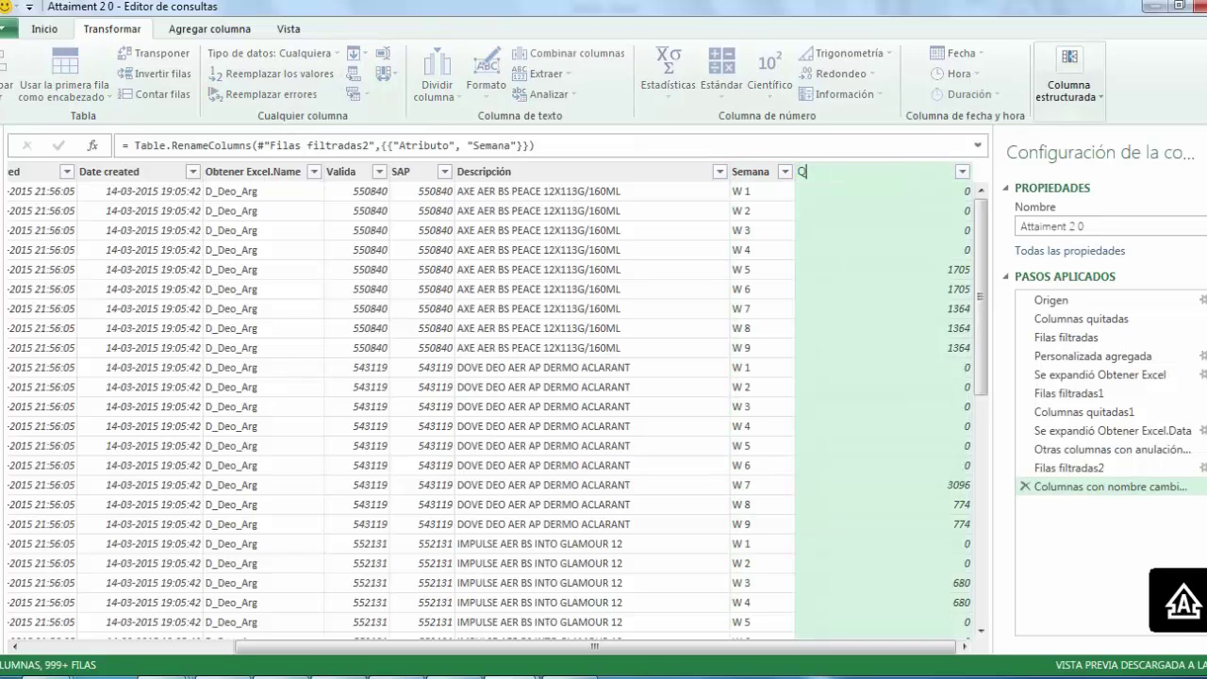
pyautogui.press('Return')
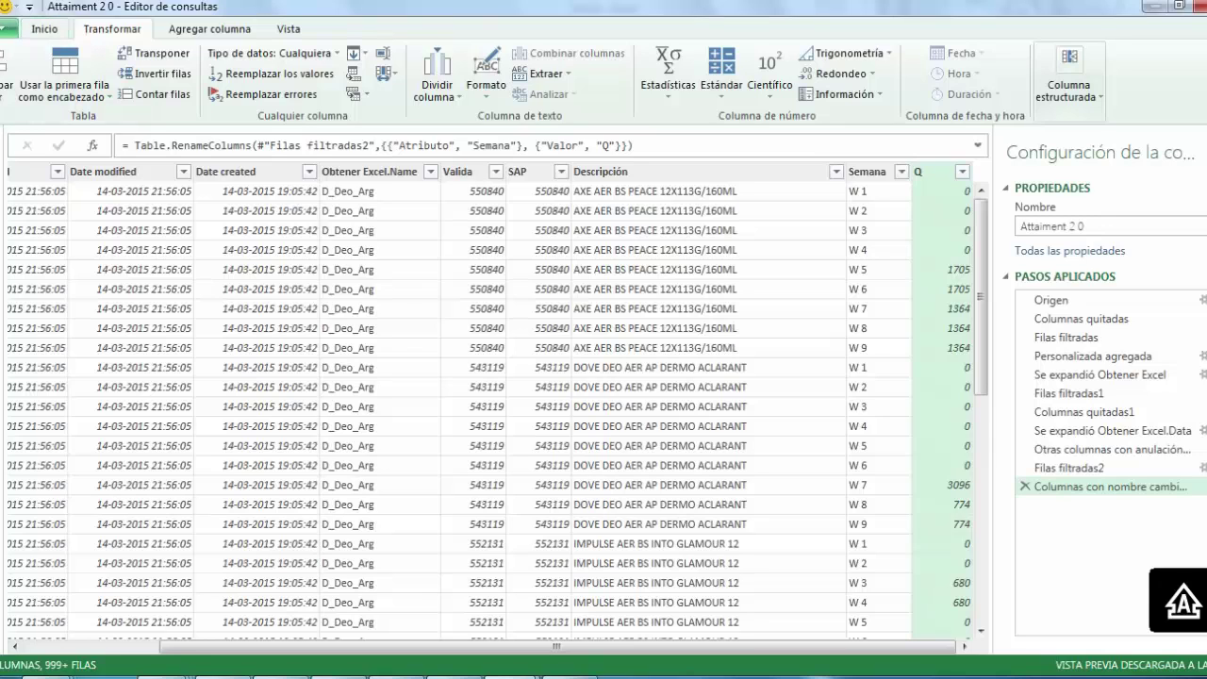
# Close the query editor, load the results into the Excel workbook, and check which tables the Obtener Excel.Name filter lists
pyautogui.click(44, 28)
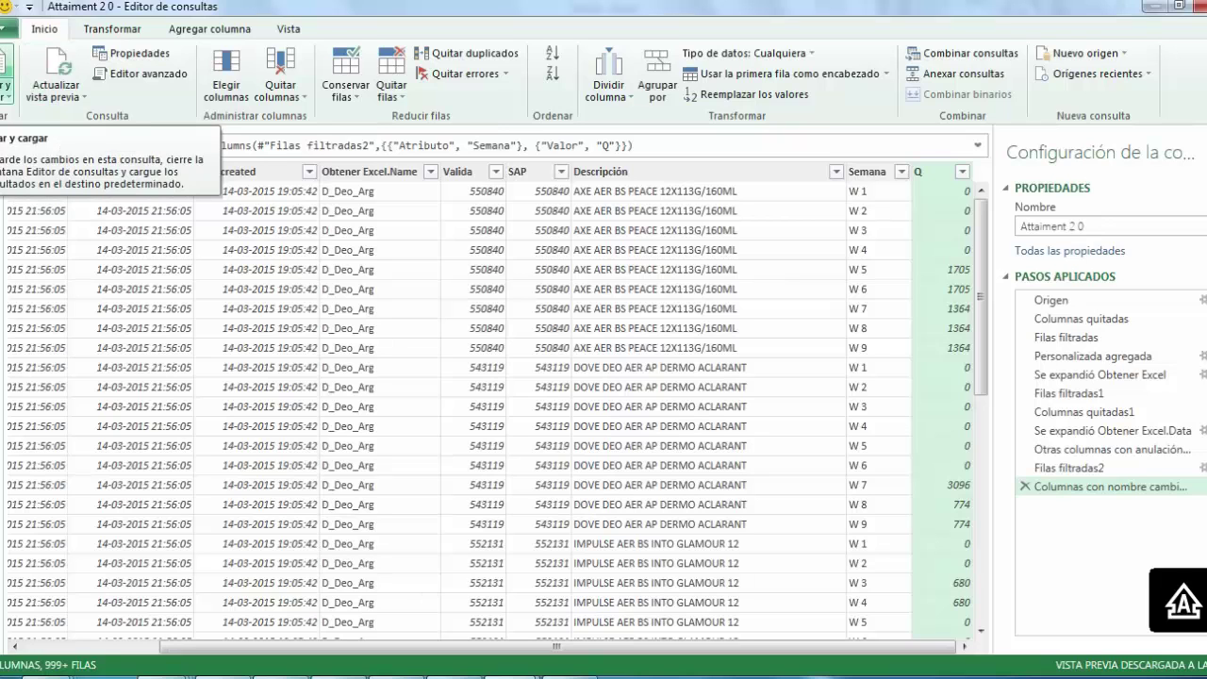
pyautogui.click(5, 80)
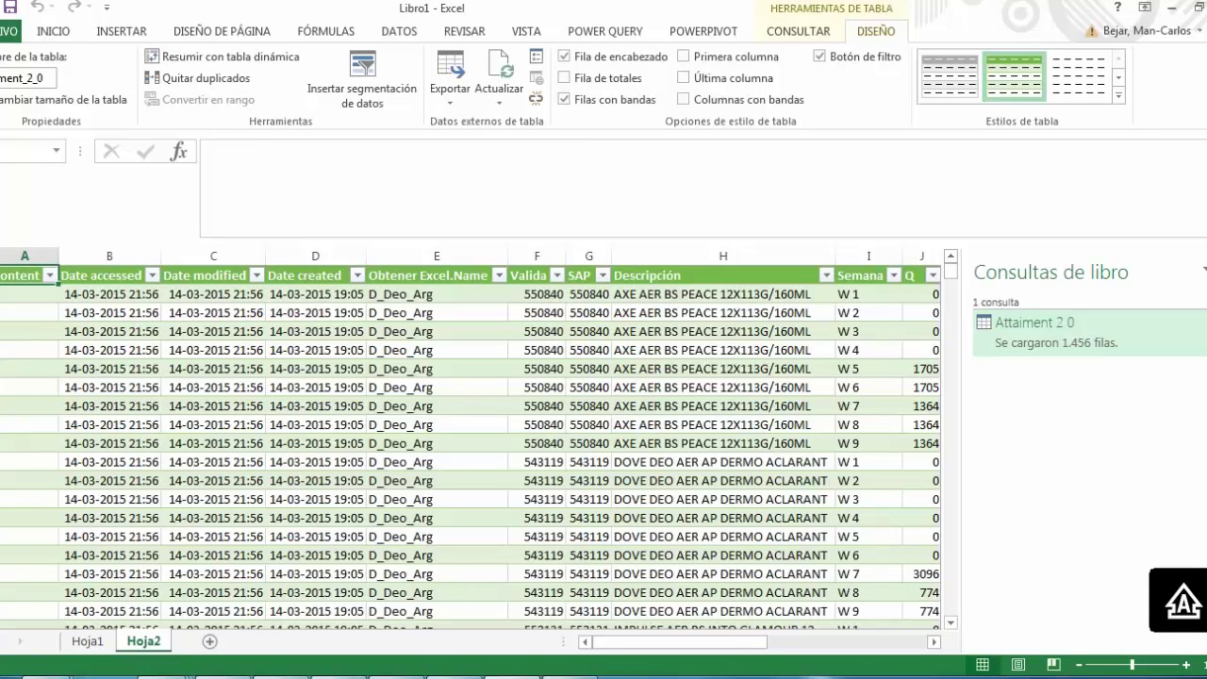
pyautogui.click(498, 275)
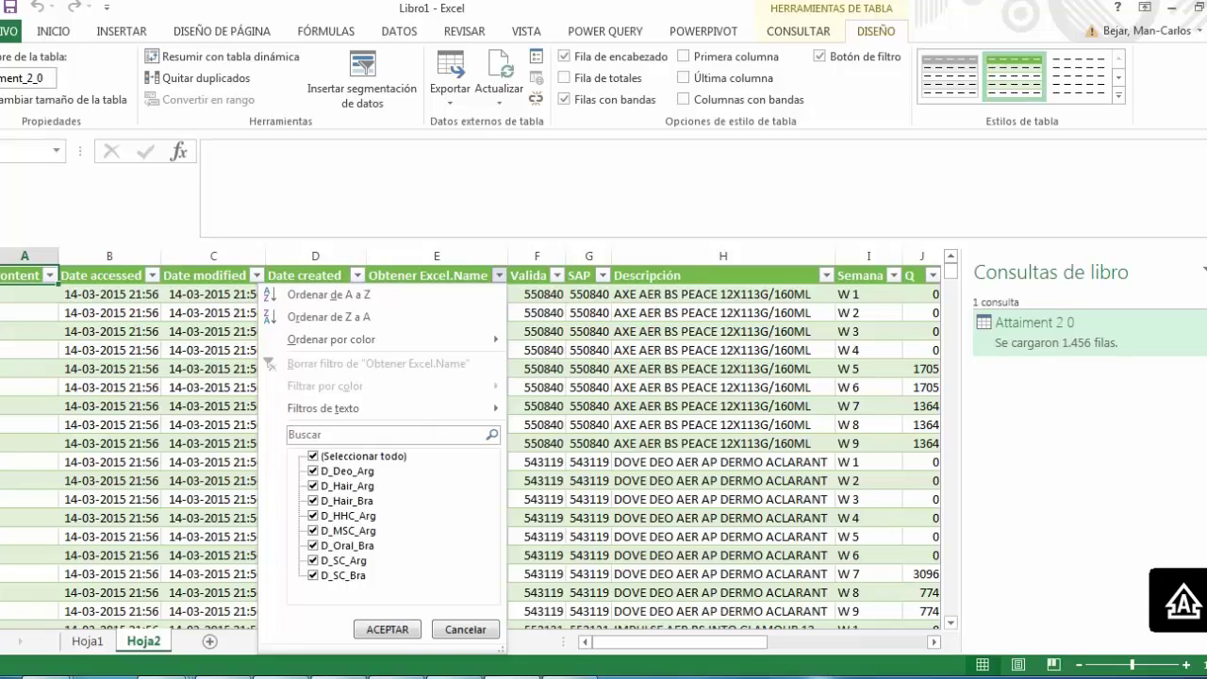
pyautogui.click(387, 629)
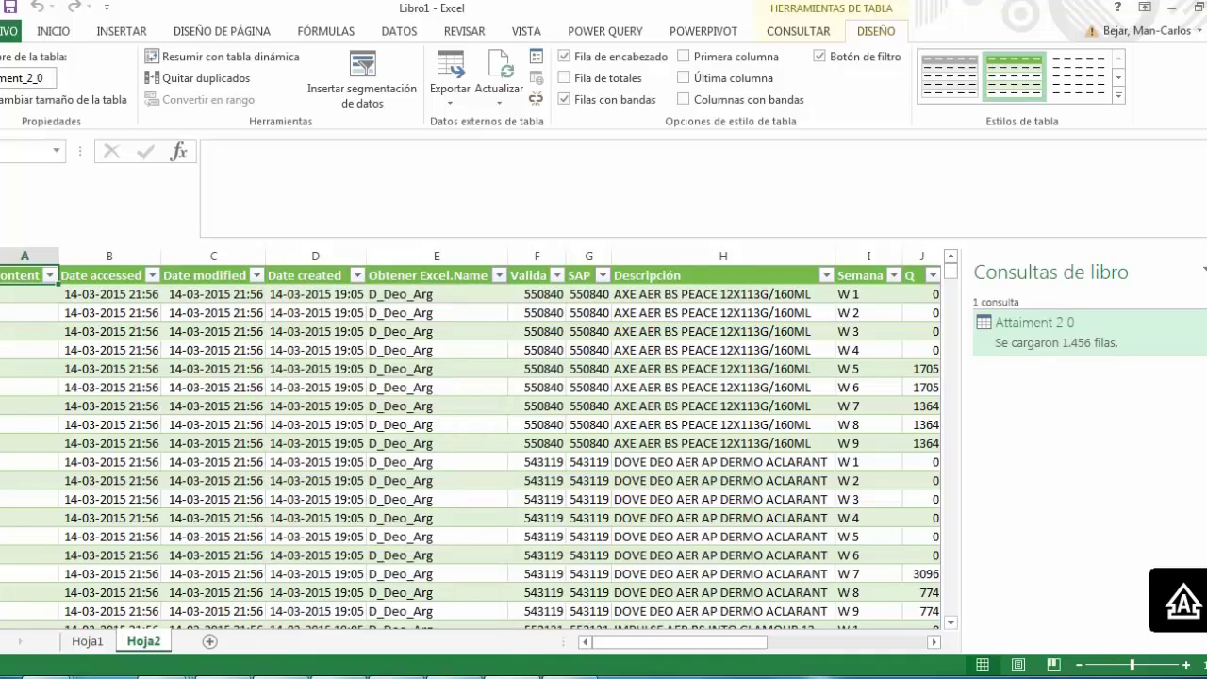
pyautogui.moveTo(660, 641)
pyautogui.mouseDown()
pyautogui.moveTo(698, 641)
pyautogui.moveTo(659, 641)
pyautogui.mouseUp()
# Duplicate the Attaiment 2 0 query in the workbook
pyautogui.click(1055, 332)
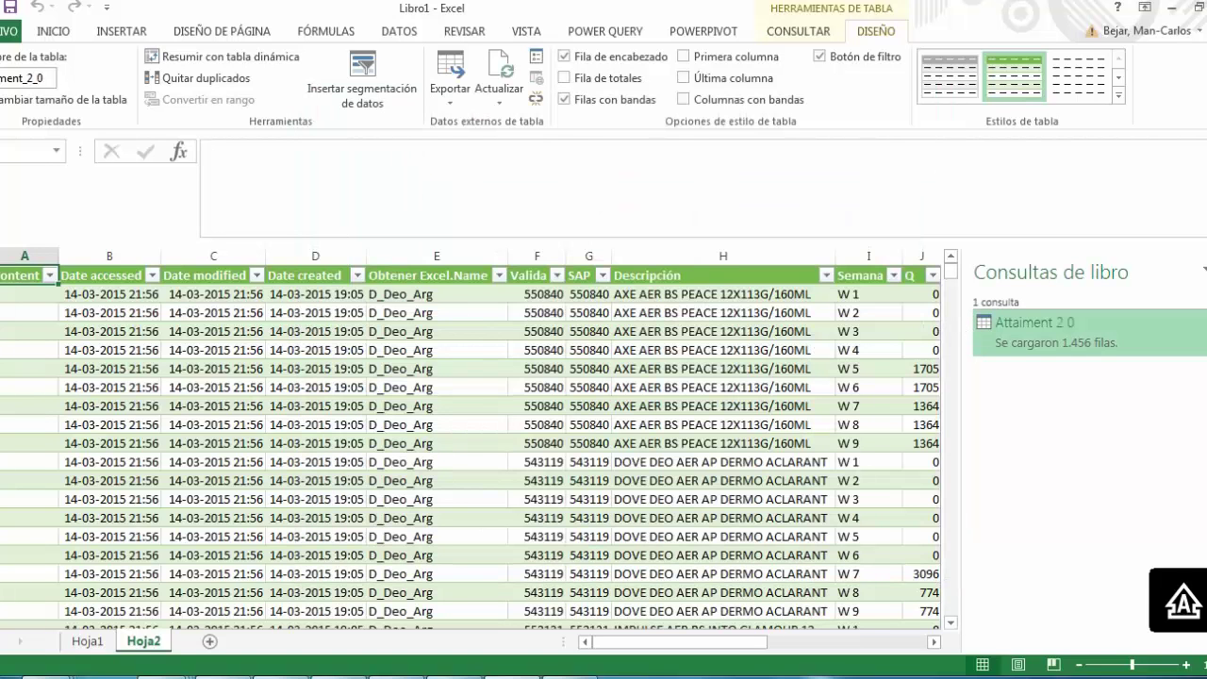
pyautogui.rightClick(1041, 323)
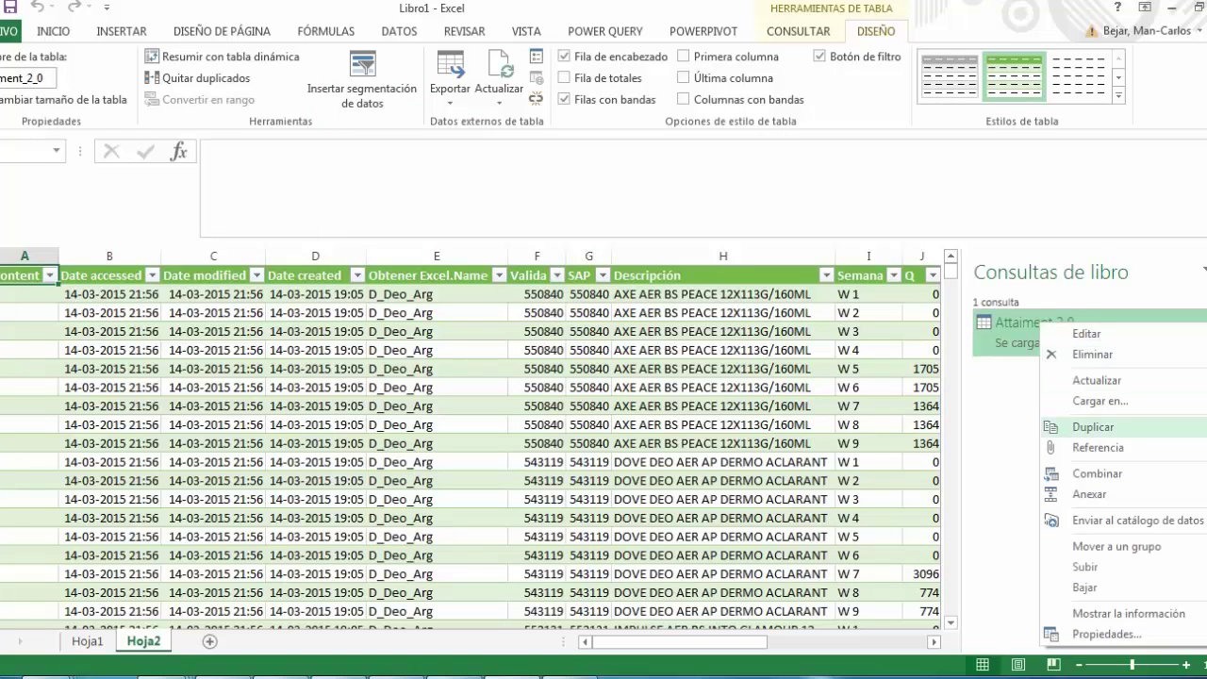
pyautogui.click(1092, 426)
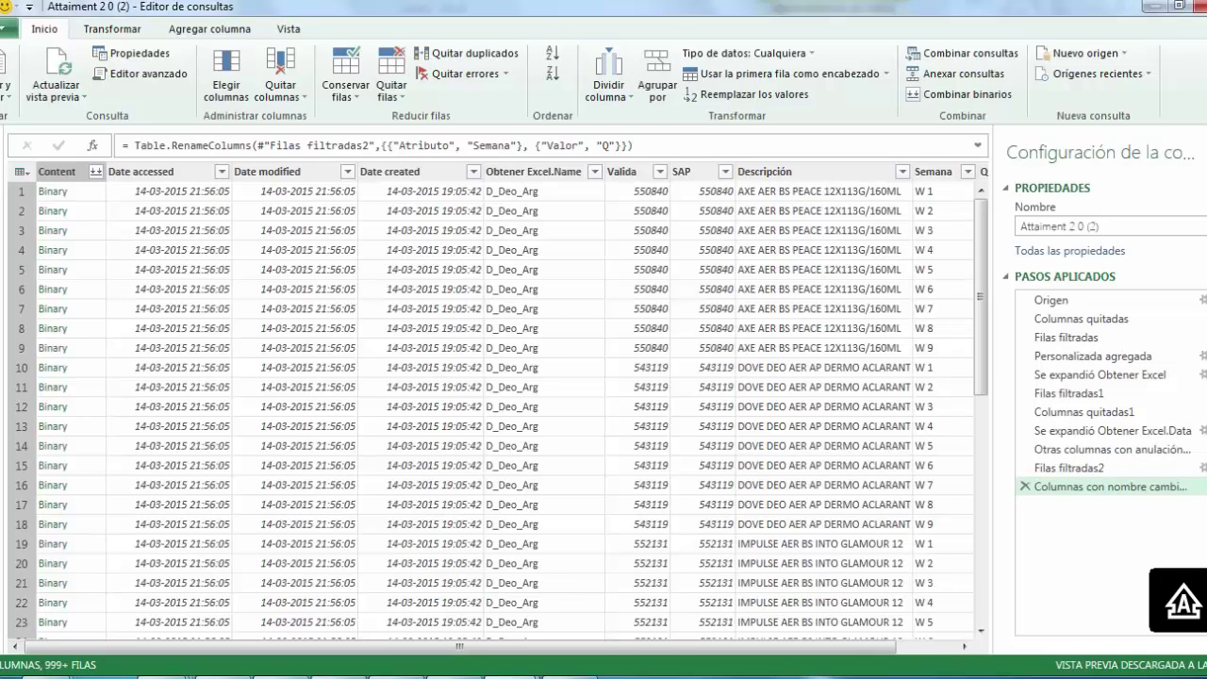
# Delete the duplicate query's applied steps that follow Se expandió Obtener Excel
pyautogui.press('Delete')
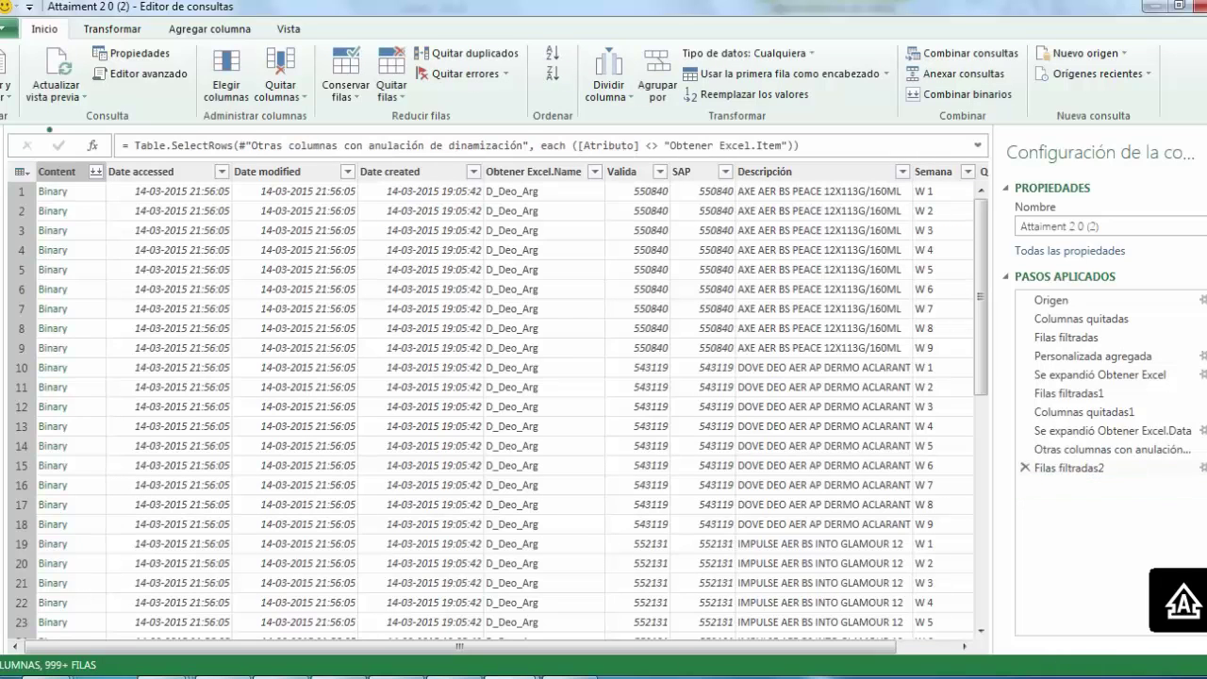
pyautogui.press('Delete')
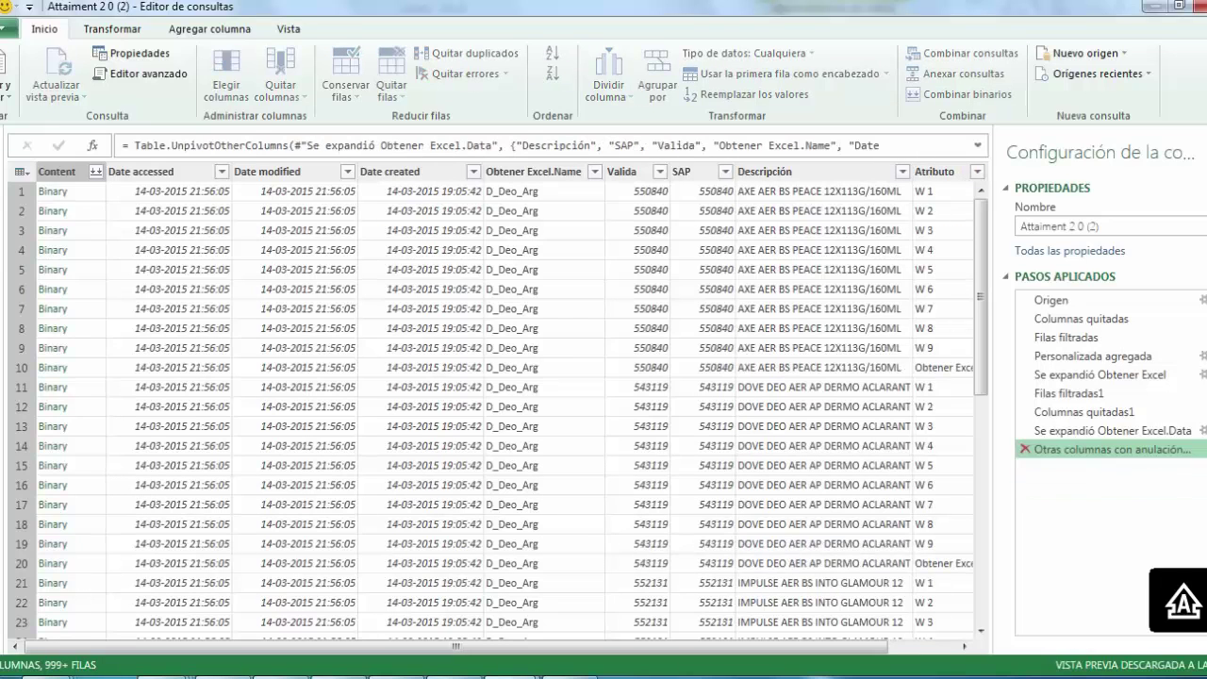
pyautogui.press('Delete')
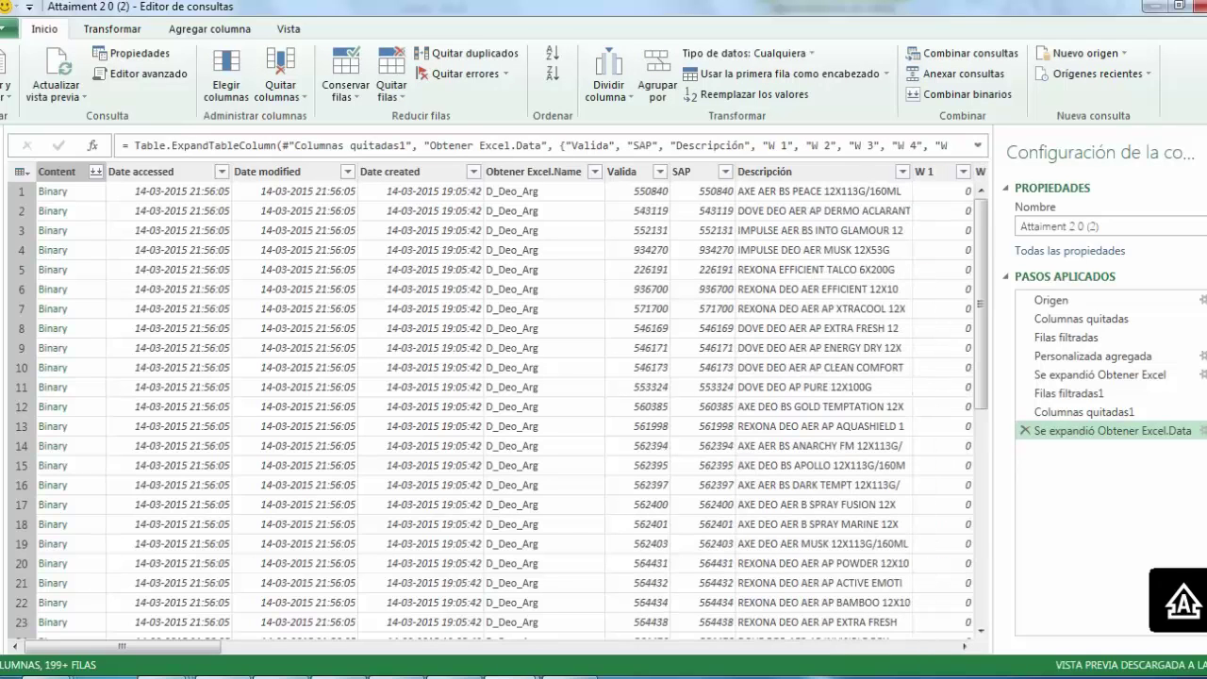
pyautogui.press('Delete')
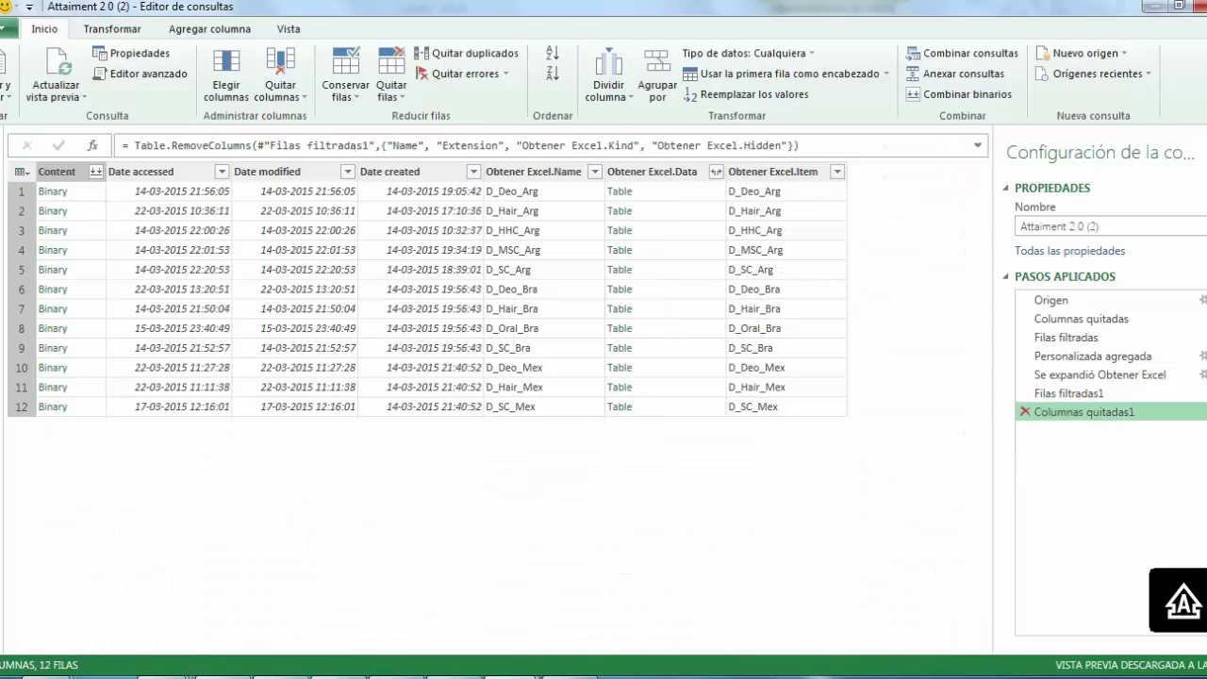
pyautogui.press('Delete')
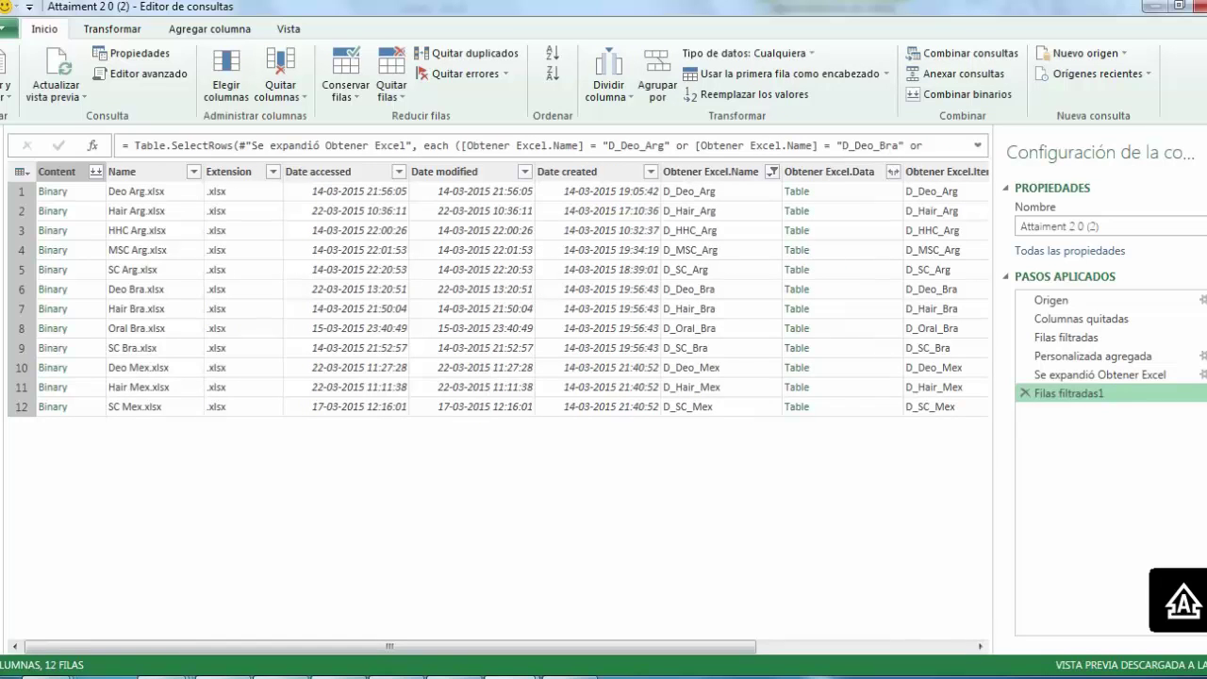
pyautogui.press('Delete')
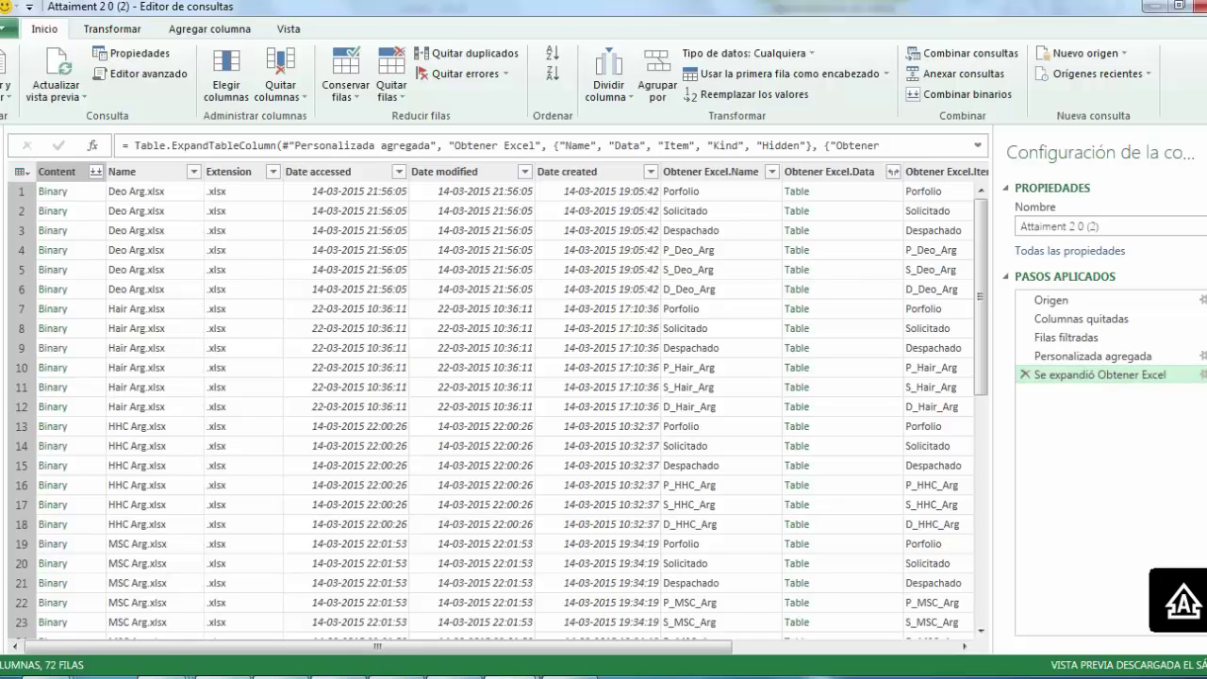
# Filter the Obtener Excel.Item column to keep only the tables matching S_
pyautogui.moveTo(377, 647); pyautogui.dragTo(547, 646)
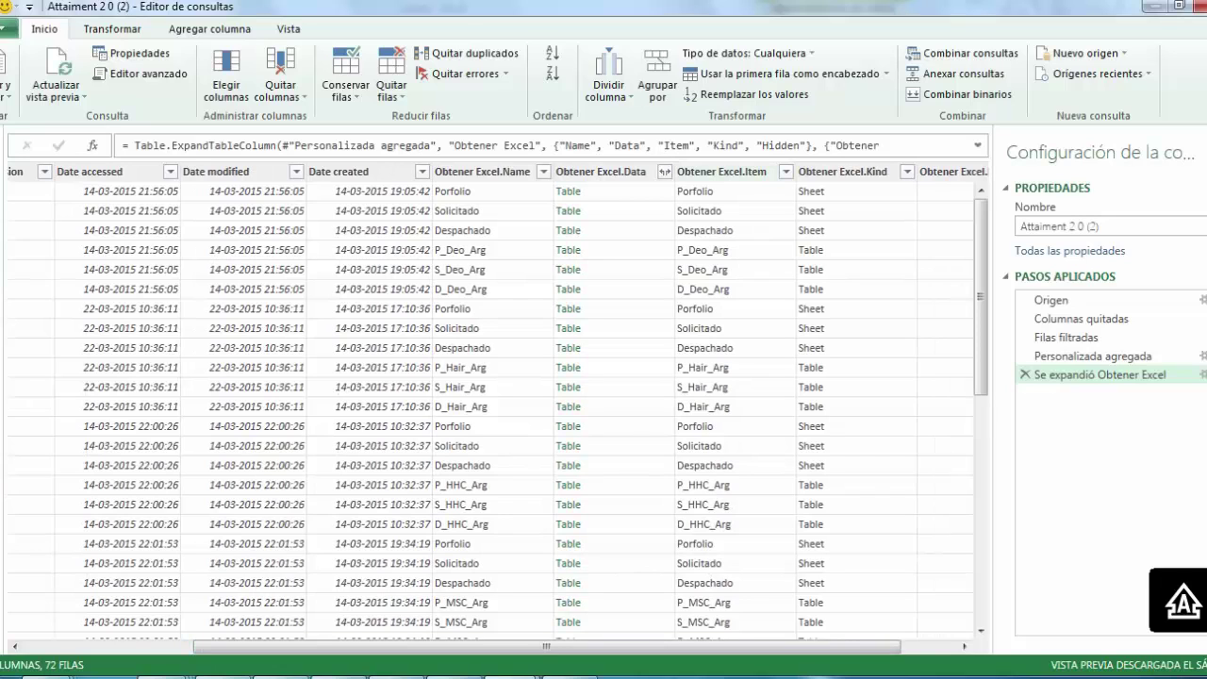
pyautogui.click(721, 170)
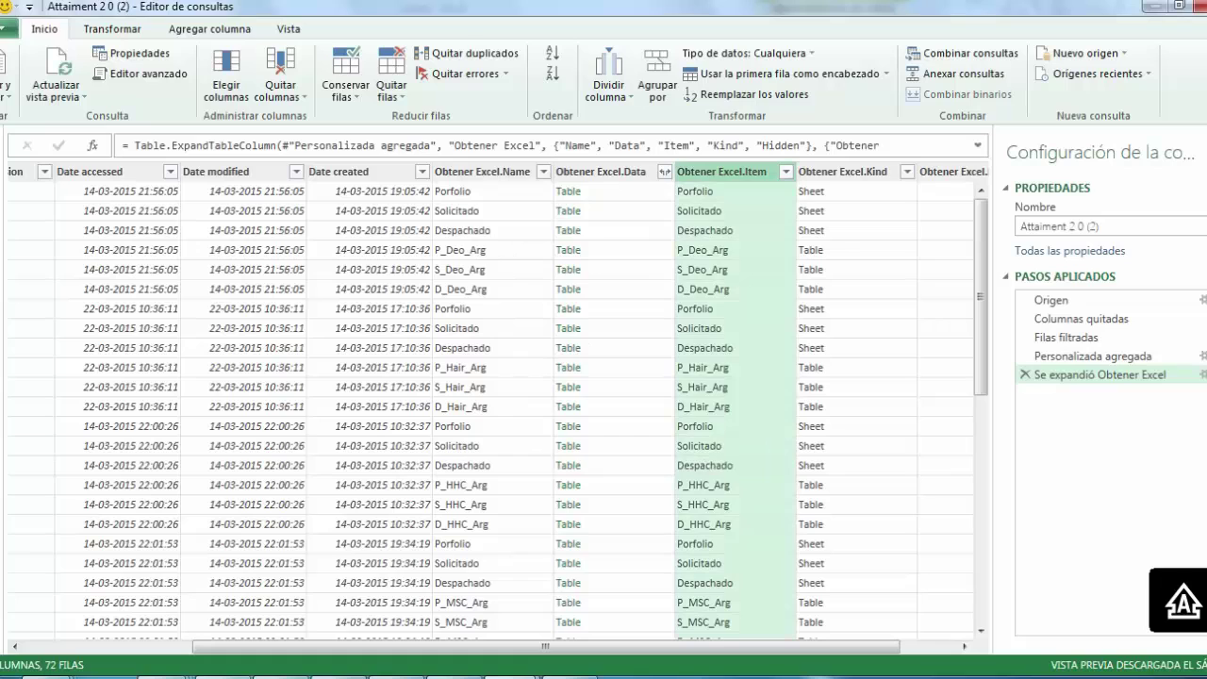
pyautogui.click(786, 170)
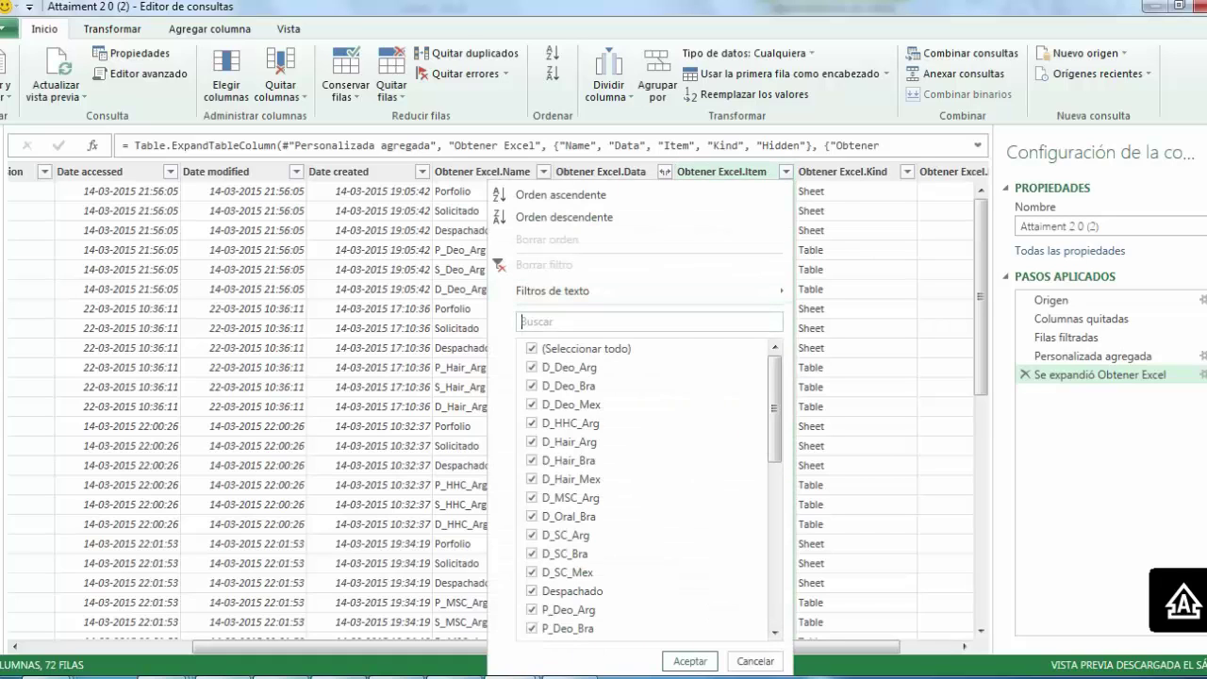
pyautogui.write('S_')
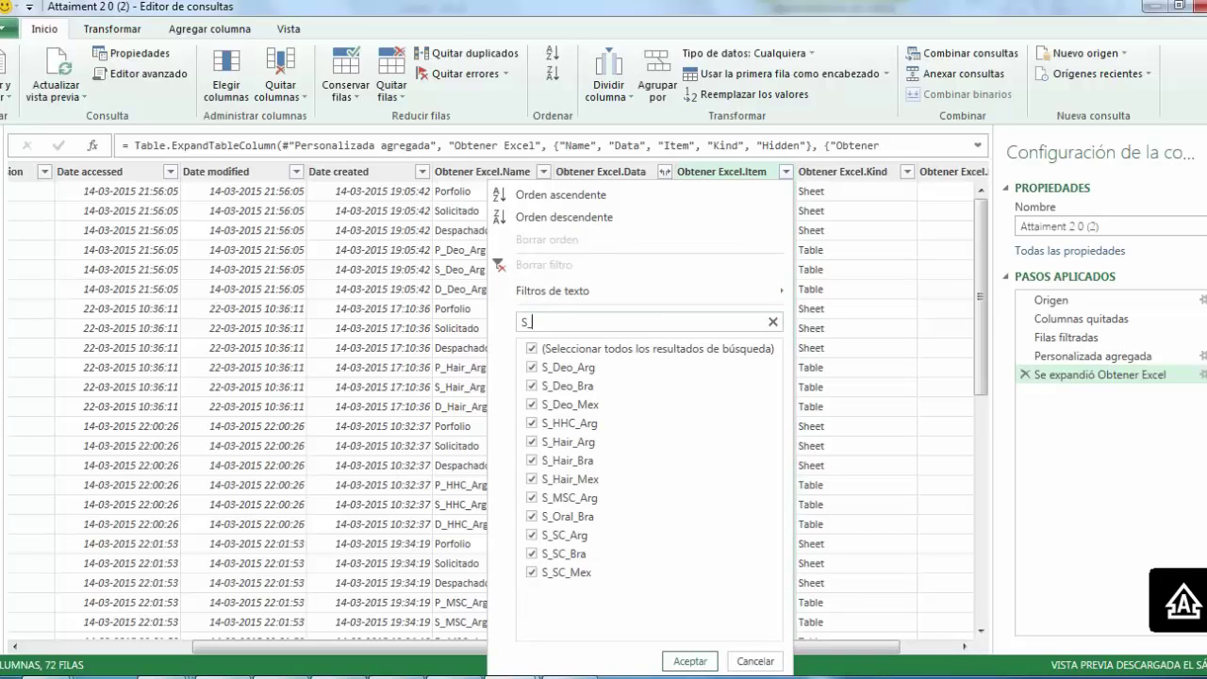
pyautogui.press('Return')
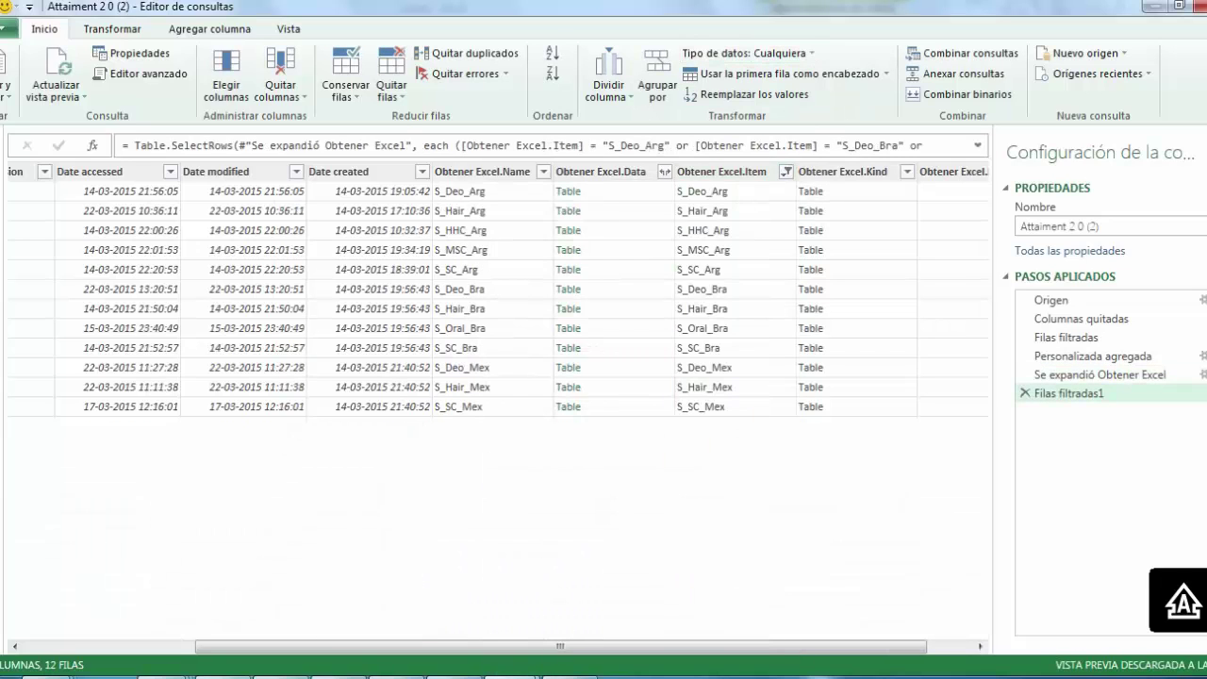
# Remove the Obtener Excel.Item, Obtener Excel.Kind and Obtener Excel.Hidden columns
pyautogui.moveTo(560, 646); pyautogui.dragTo(605, 647)
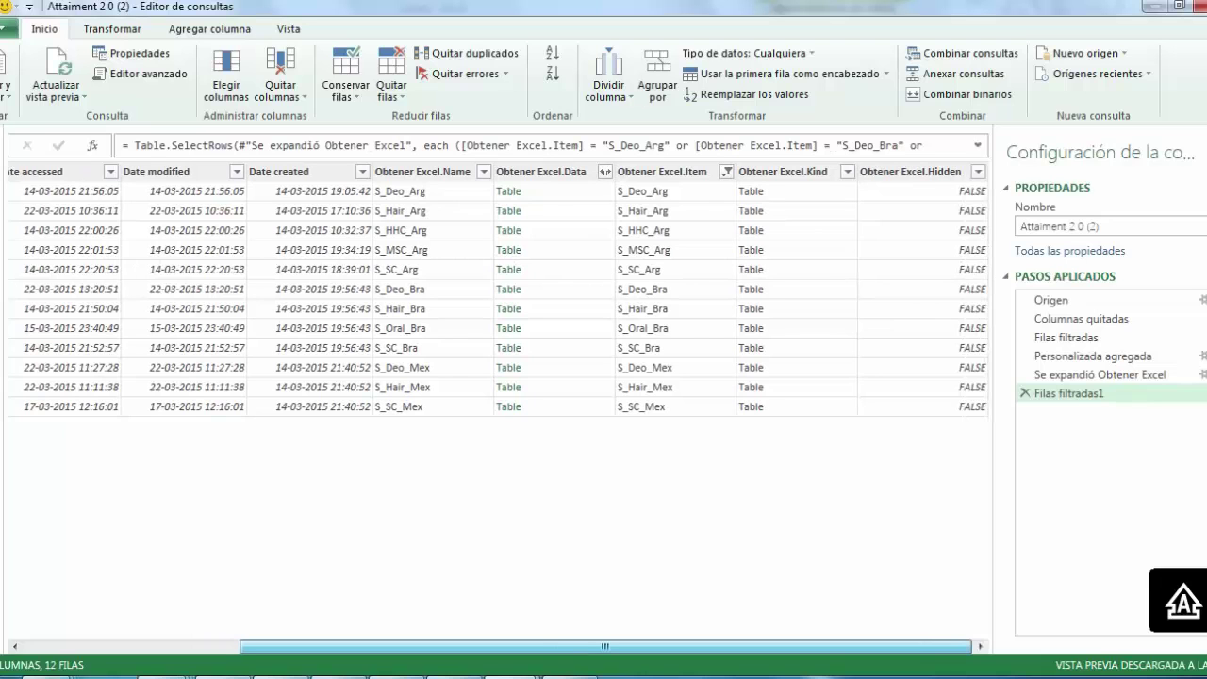
pyautogui.moveTo(605, 647)
pyautogui.mouseDown()
pyautogui.moveTo(390, 646)
pyautogui.moveTo(605, 647)
pyautogui.mouseUp()
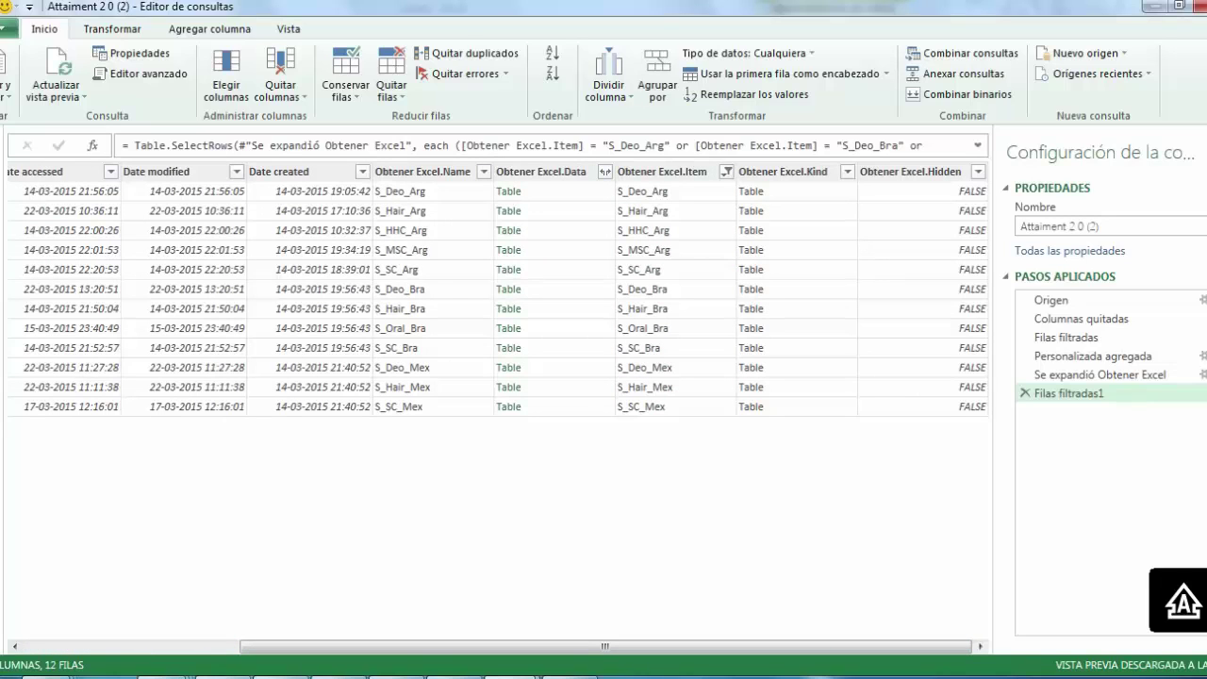
pyautogui.click(662, 171)
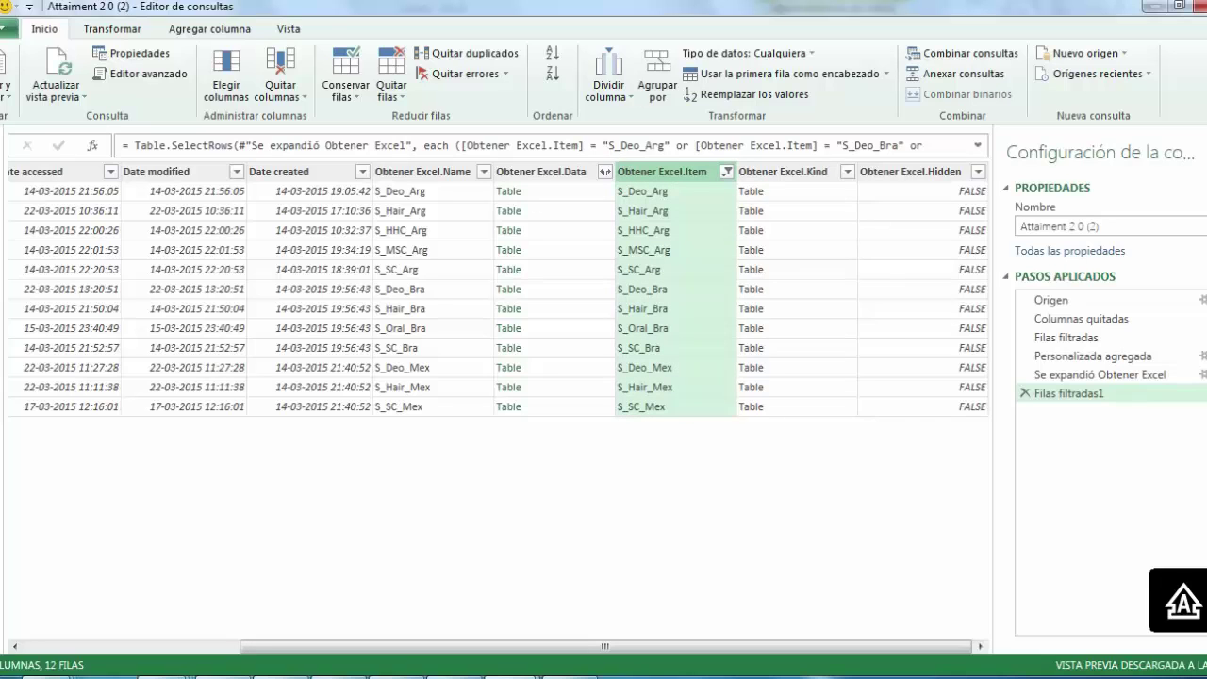
pyautogui.hotkey('shift', 'Right')
pyautogui.hotkey('shift', 'Right')
pyautogui.press('Delete')
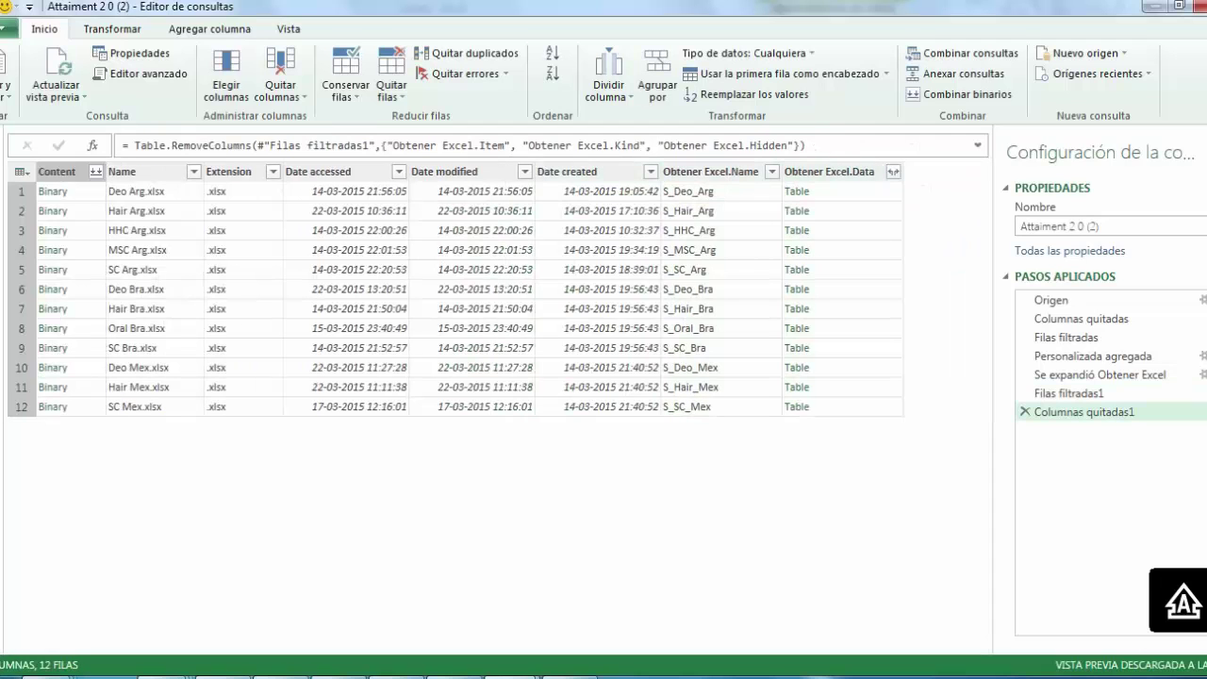
# Expand Obtener Excel.Data with all its columns, without using the original column name as prefix
pyautogui.click(891, 171)
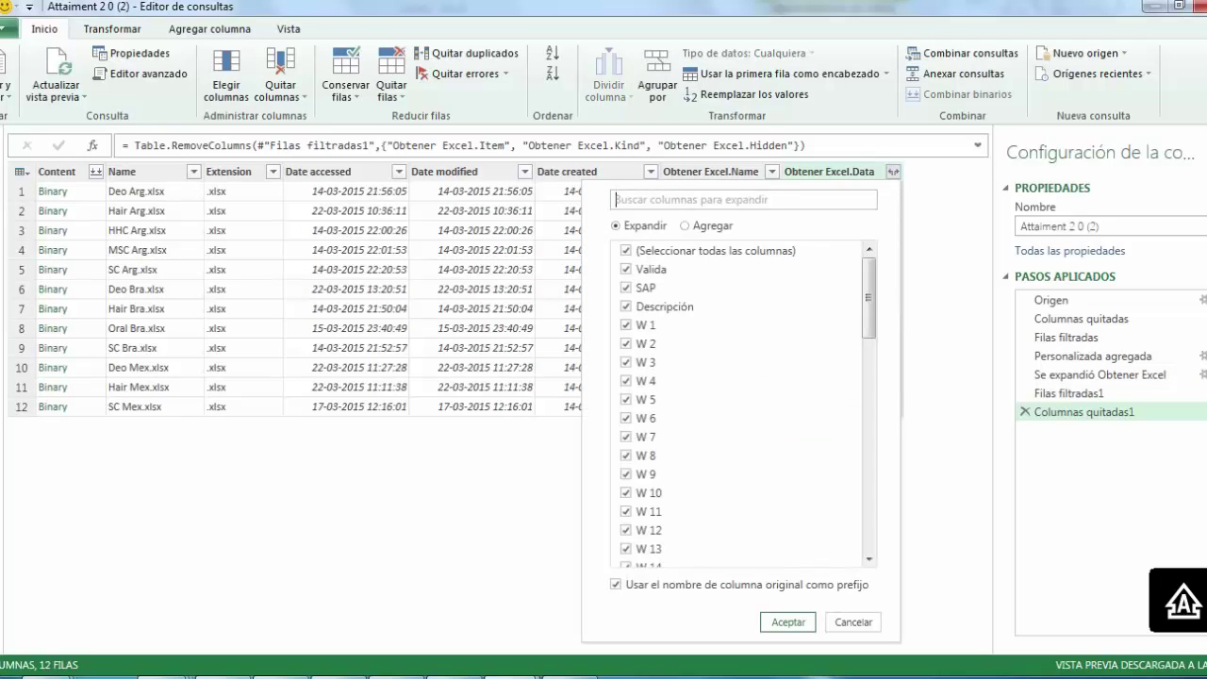
pyautogui.moveTo(869, 297)
pyautogui.mouseDown()
pyautogui.moveTo(869, 511)
pyautogui.moveTo(869, 297)
pyautogui.mouseUp()
pyautogui.scroll(-15, 744, 405)
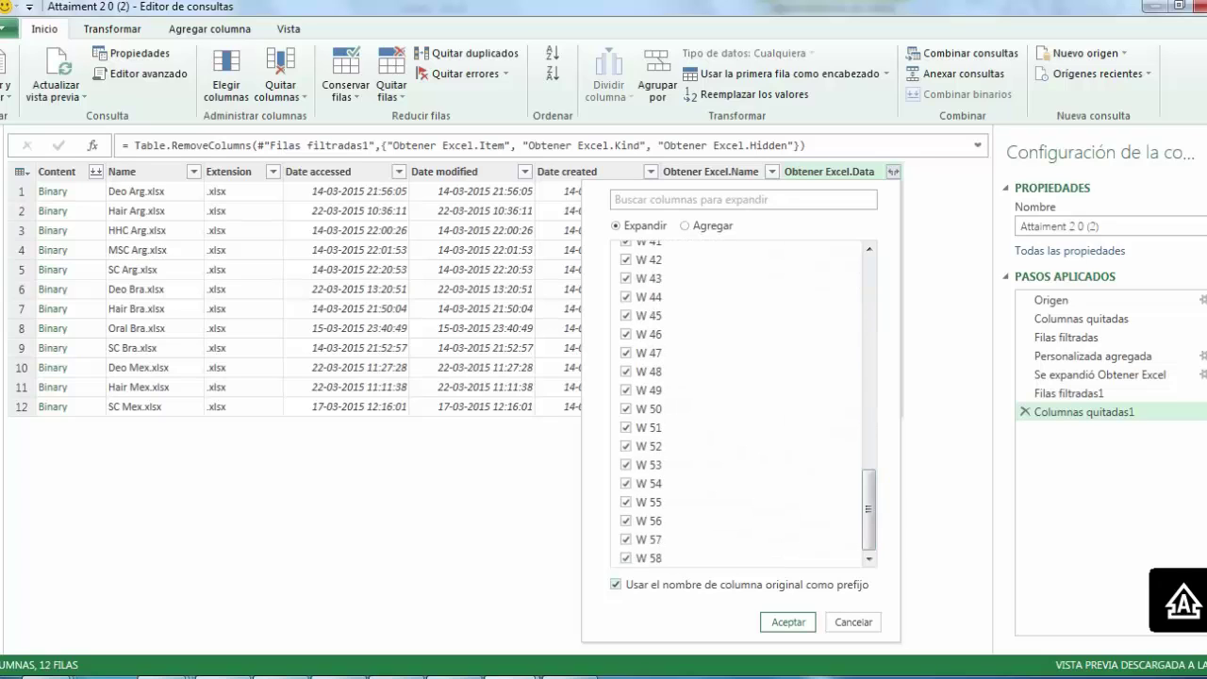
pyautogui.click(615, 583)
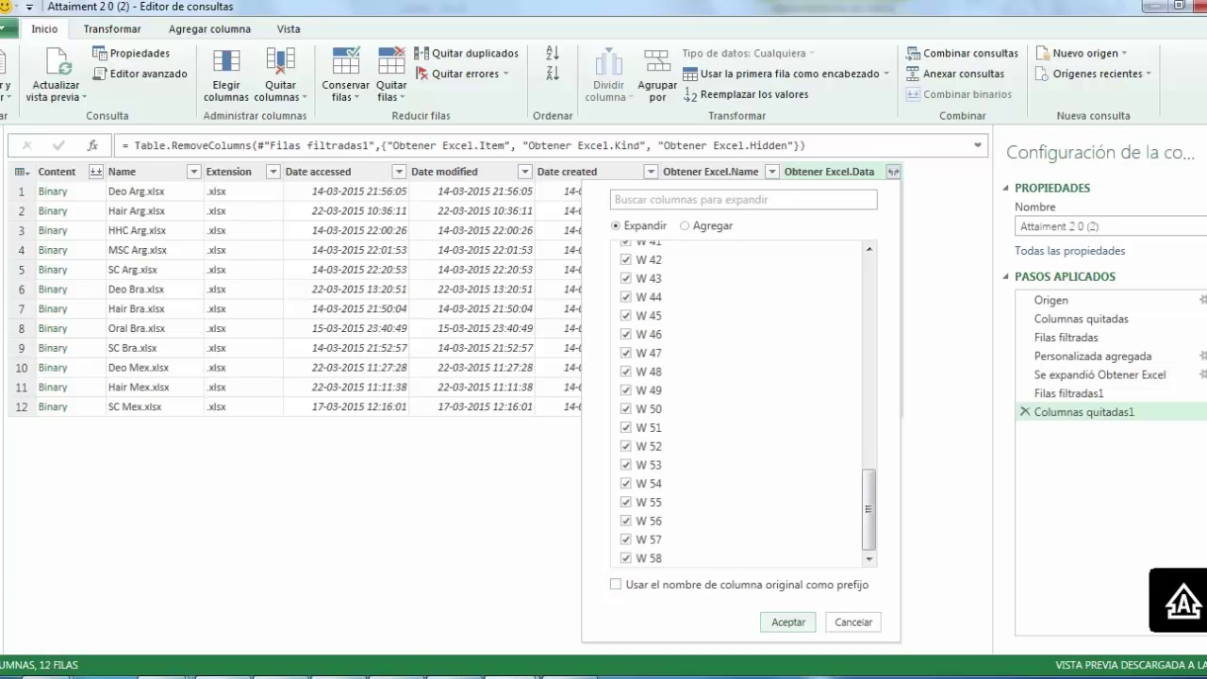
pyautogui.click(788, 622)
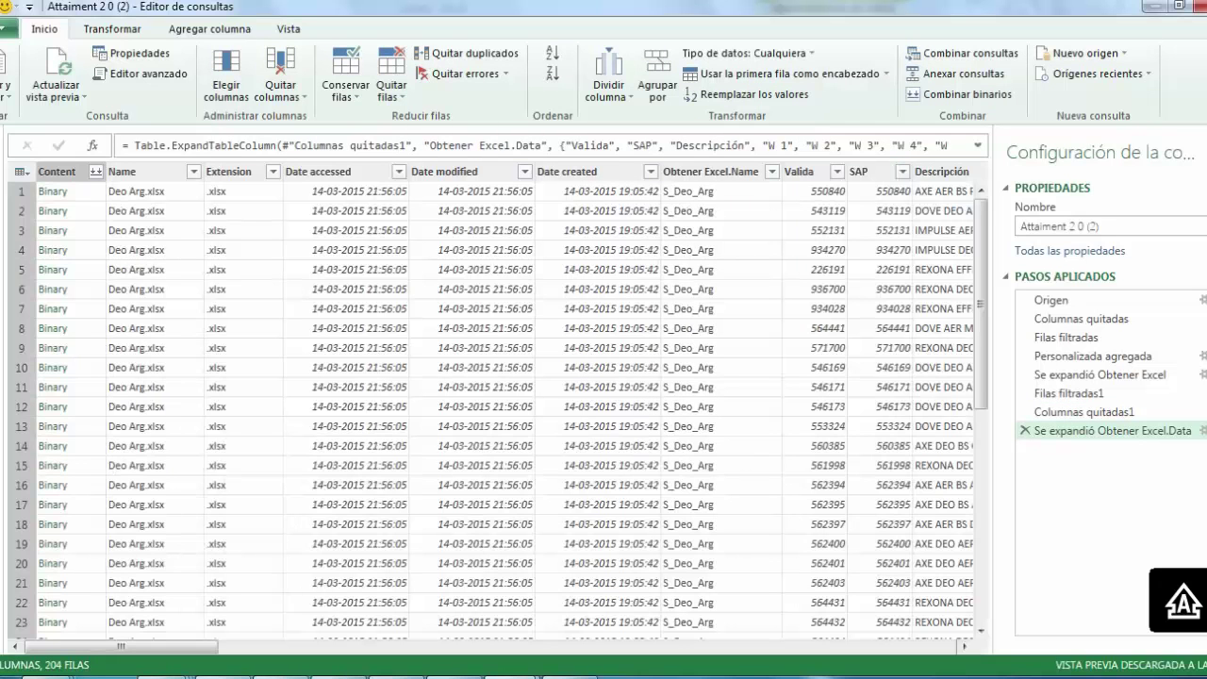
# Unpivot all columns other than those from Content through Descripción, so the week columns become attribute and value rows
pyautogui.hscroll(10, 497, 405)
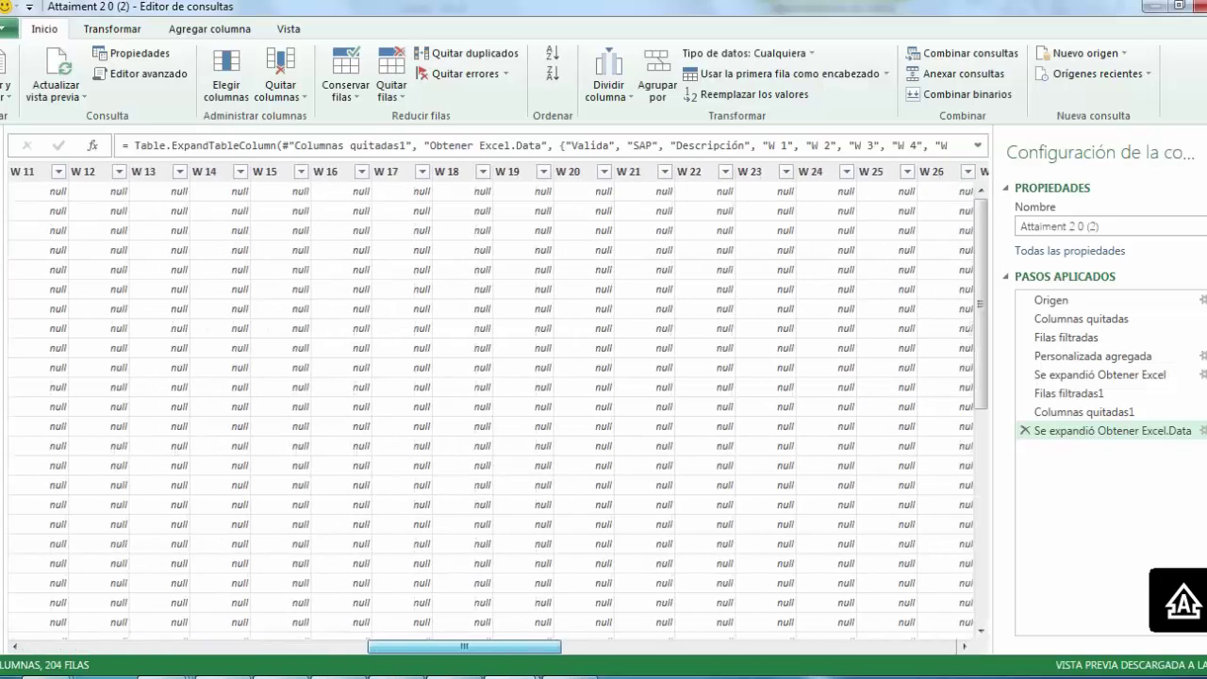
pyautogui.hscroll(-10, 498, 405)
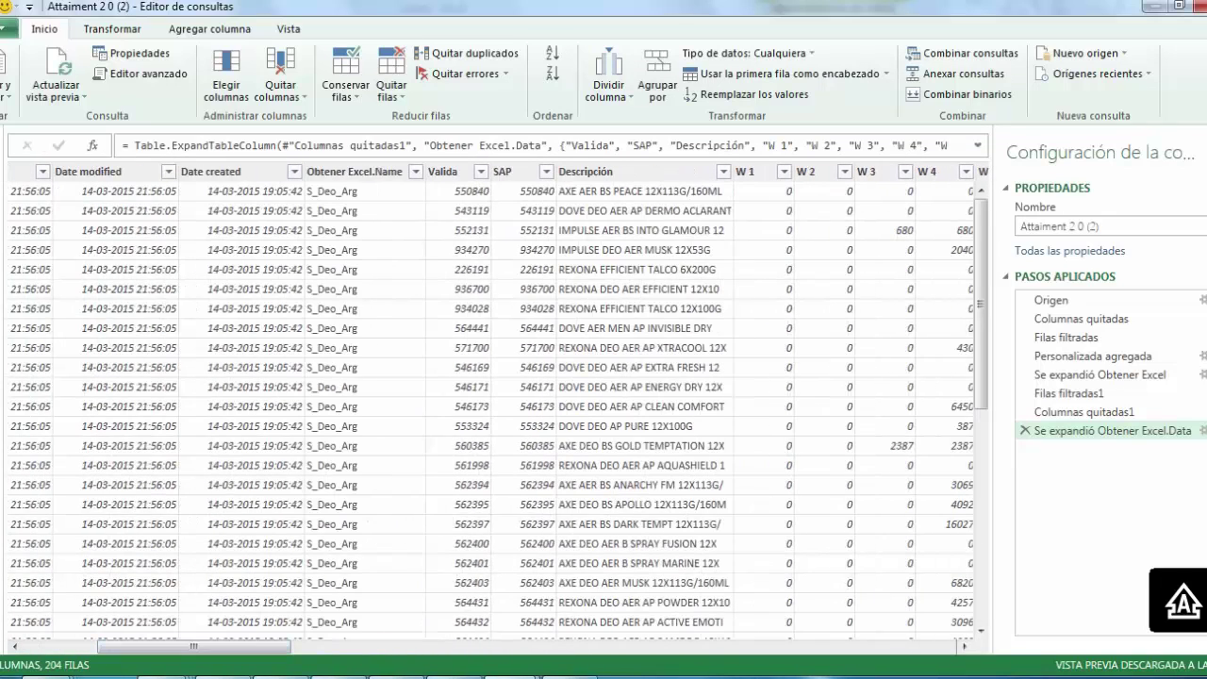
pyautogui.click(584, 171)
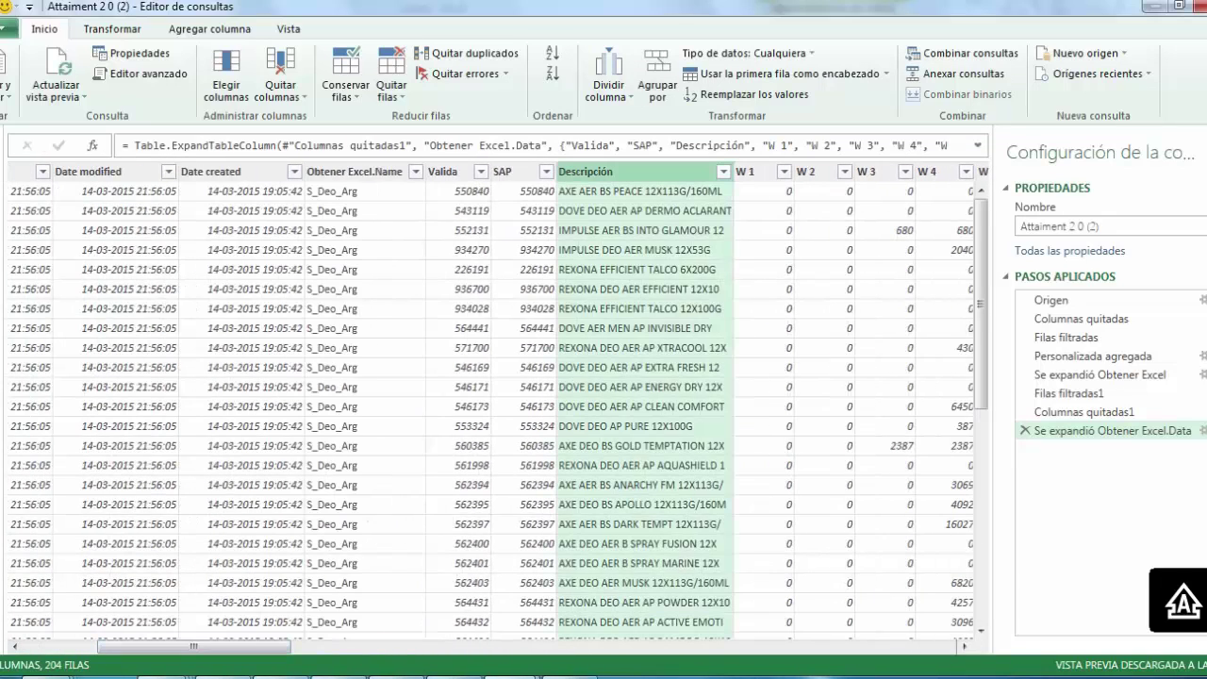
pyautogui.hotkey('shift', 'Left')
pyautogui.hotkey('shift', 'Left')
pyautogui.hotkey('shift', 'Left')
pyautogui.hotkey('shift', 'Left')
pyautogui.hotkey('shift', 'Left')
pyautogui.hotkey('shift', 'Left')
pyautogui.hotkey('shift', 'Left')
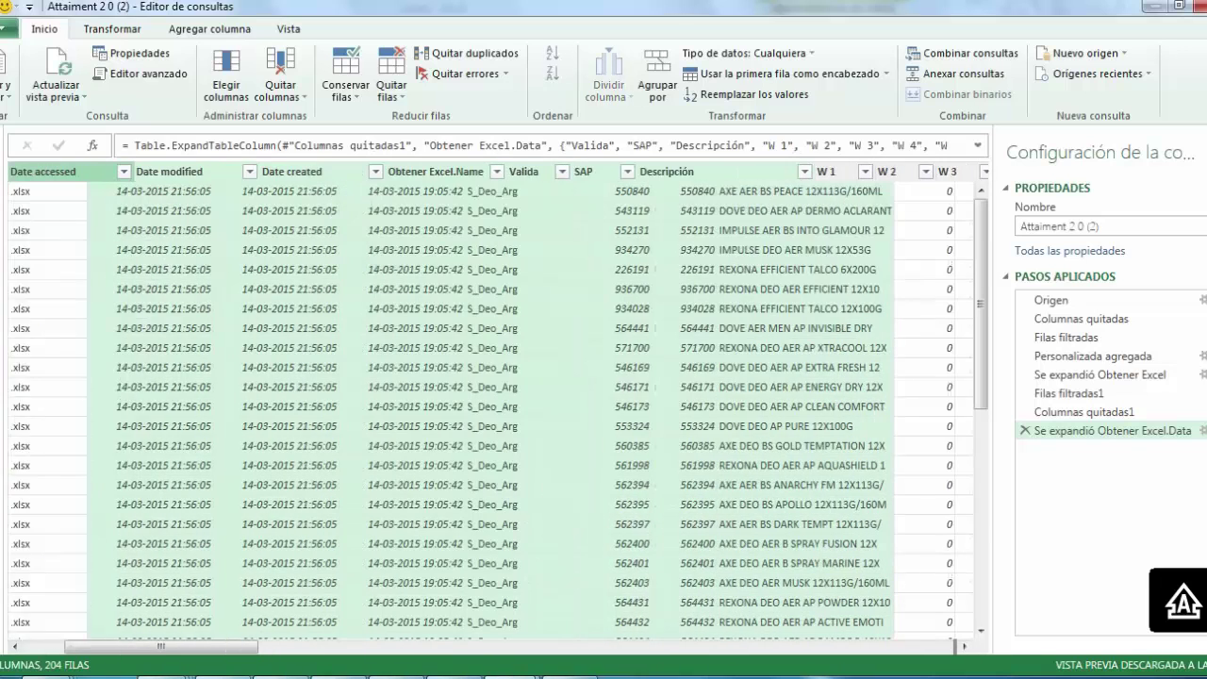
pyautogui.hotkey('shift', 'Left')
pyautogui.hotkey('shift', 'Left')
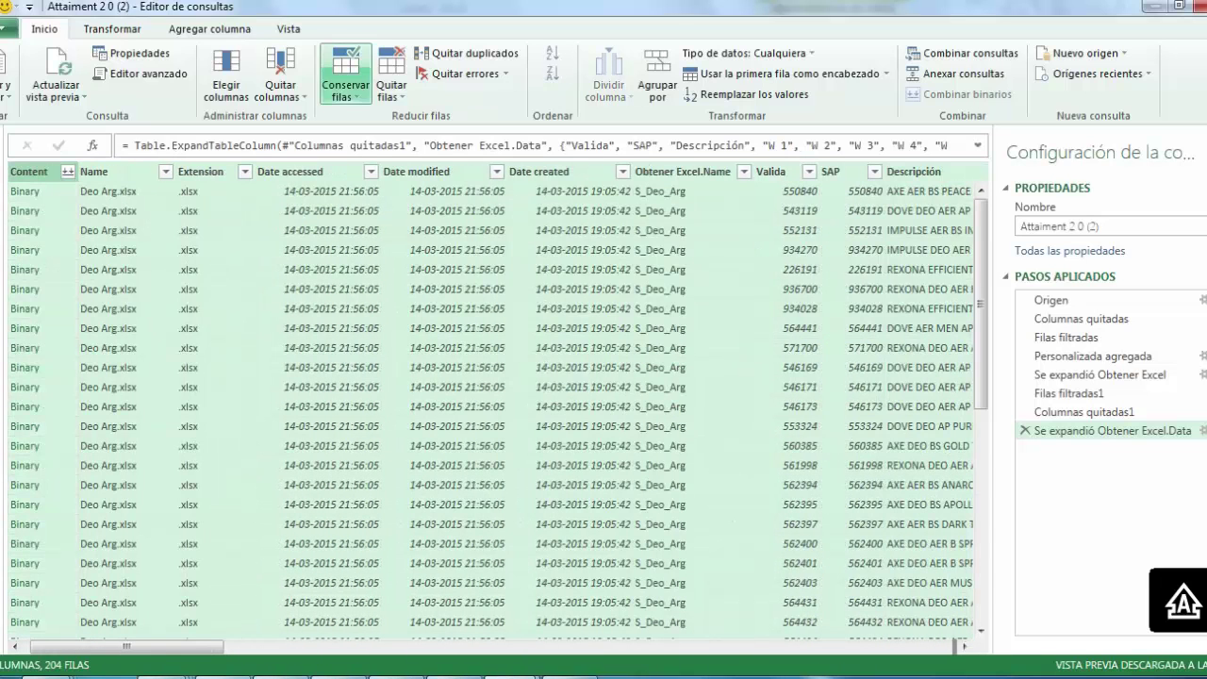
pyautogui.click(111, 28)
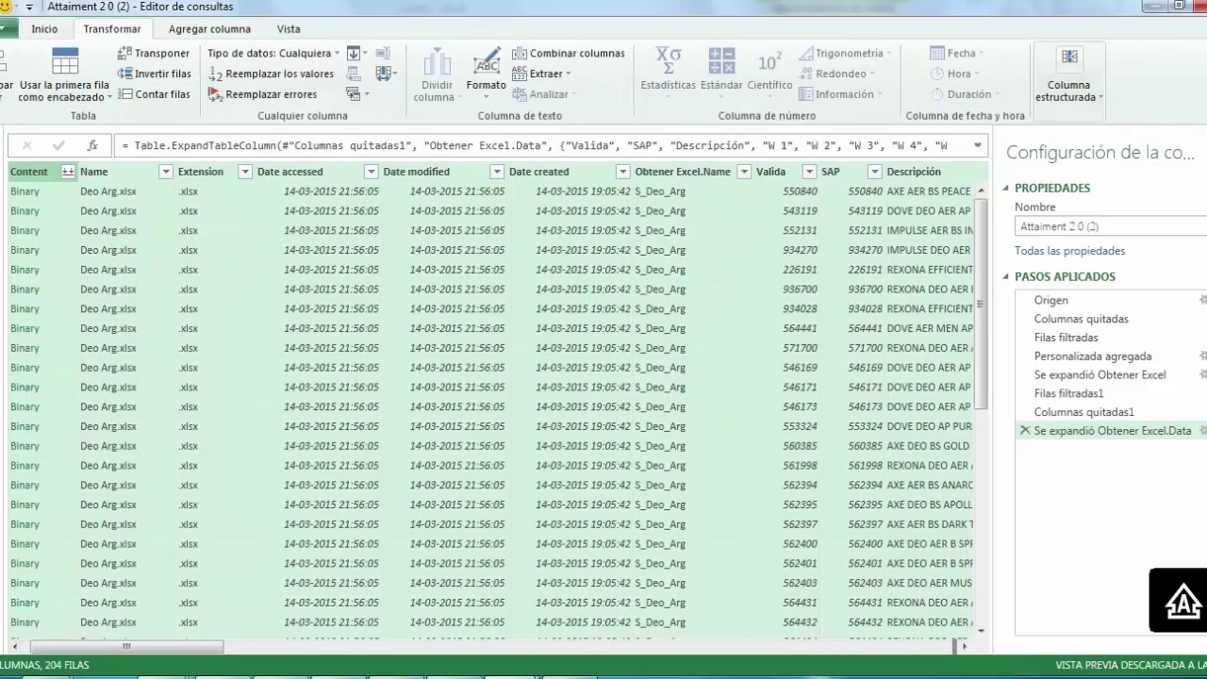
pyautogui.click(367, 94)
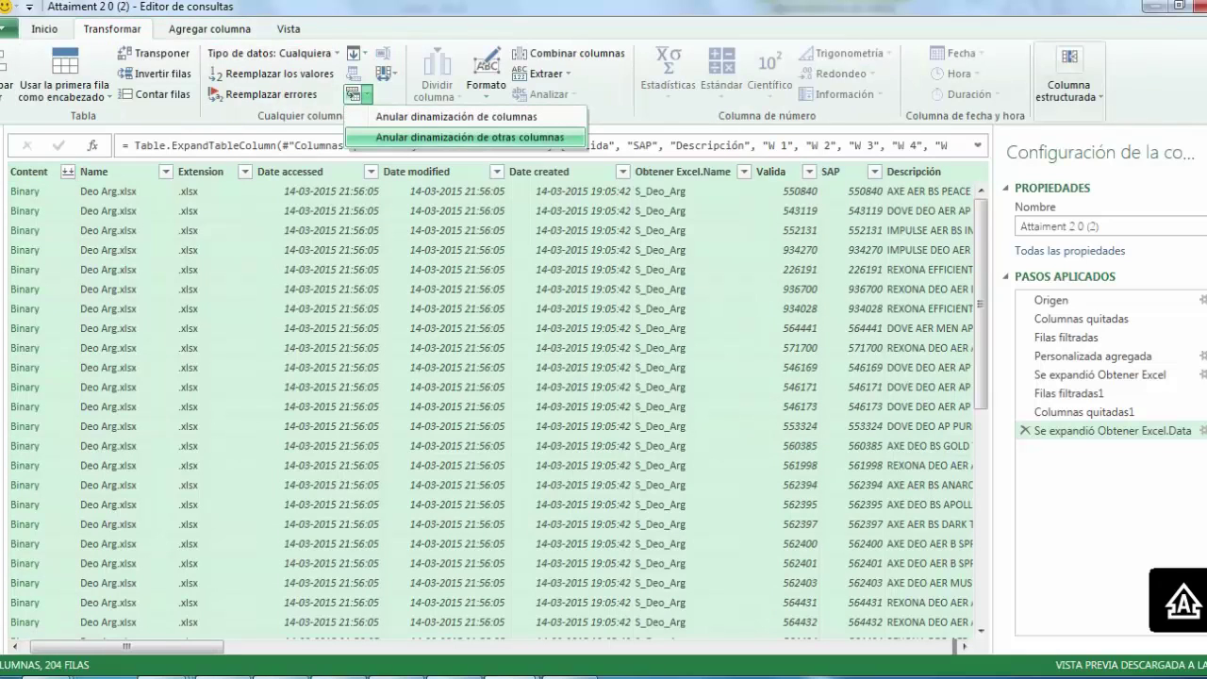
pyautogui.click(468, 137)
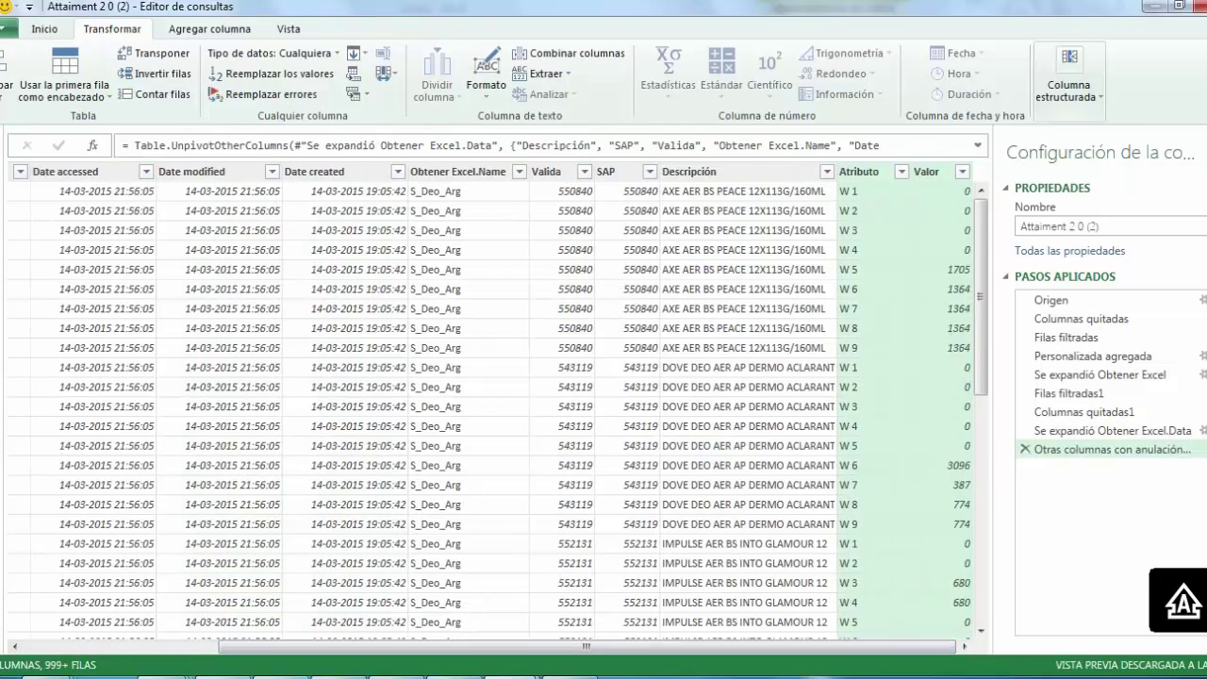
# Rename the Atributo column as Mes and try to rename the Valor column as Q
pyautogui.doubleClick(859, 171)
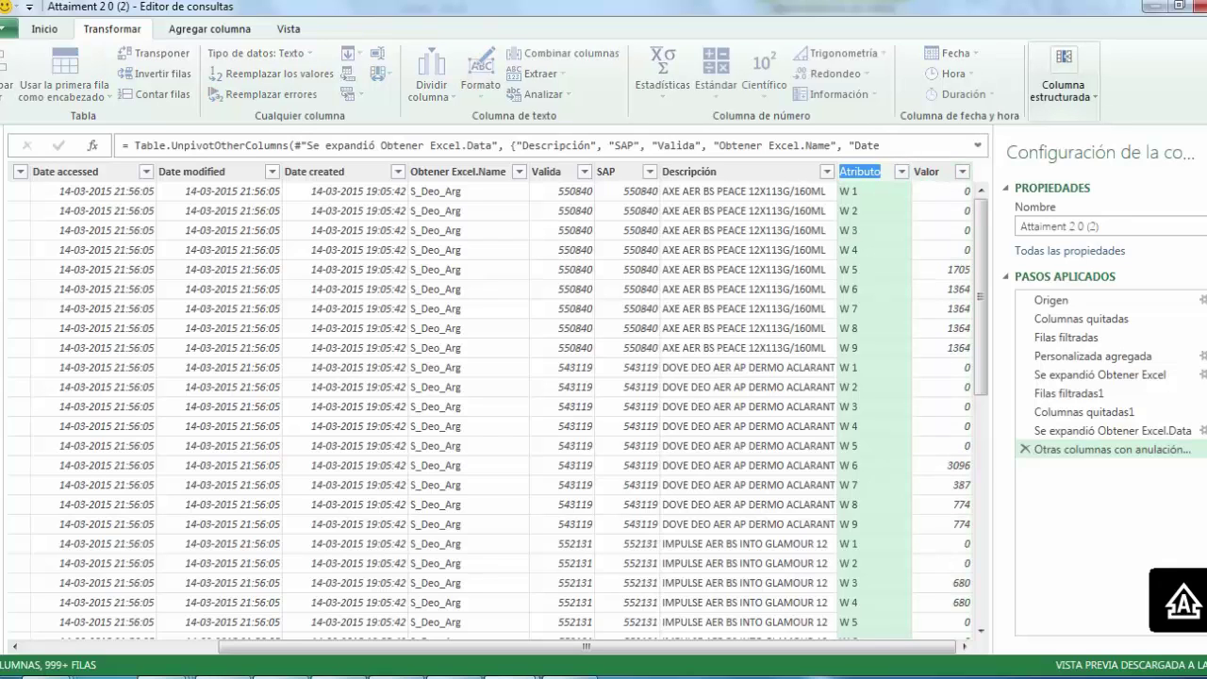
pyautogui.press('BackSpace')
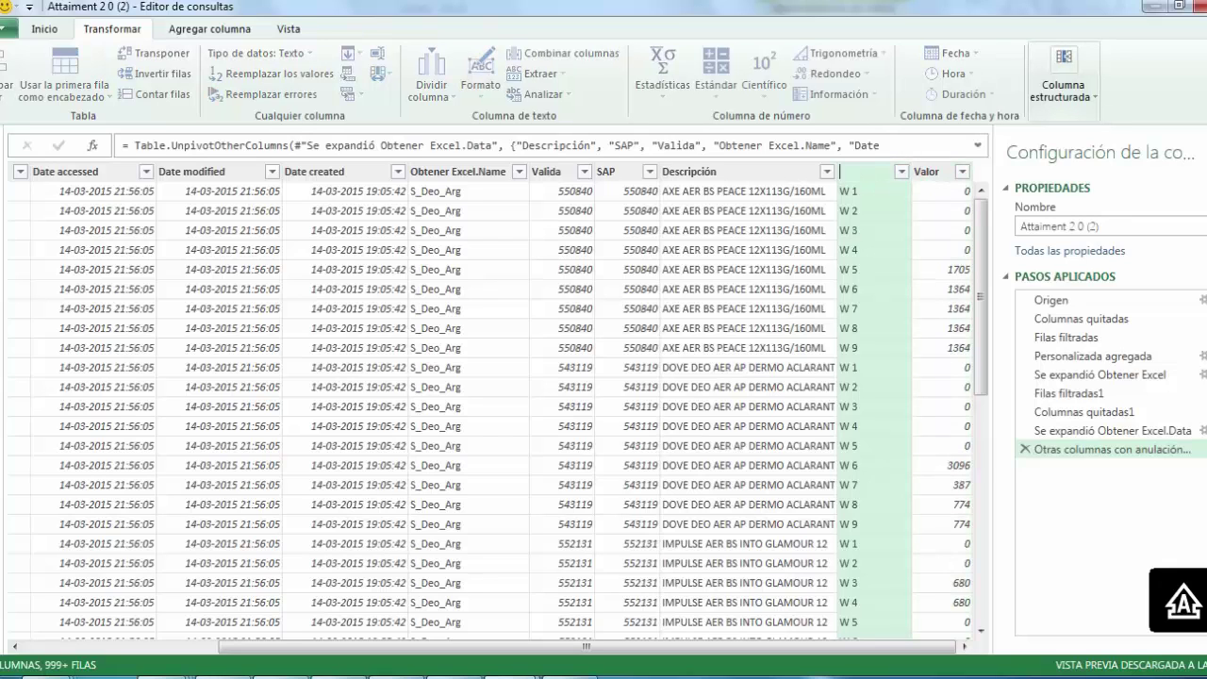
pyautogui.write('Mes')
pyautogui.press('Tab')
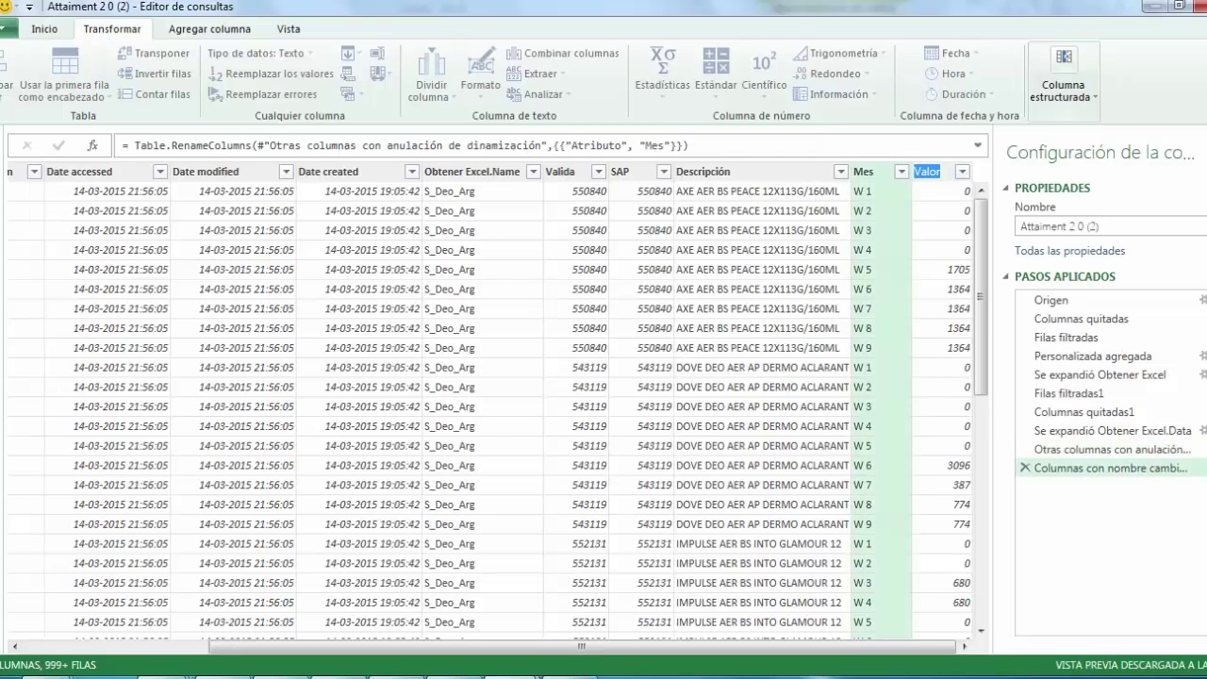
pyautogui.write('c')
pyautogui.write('Q')
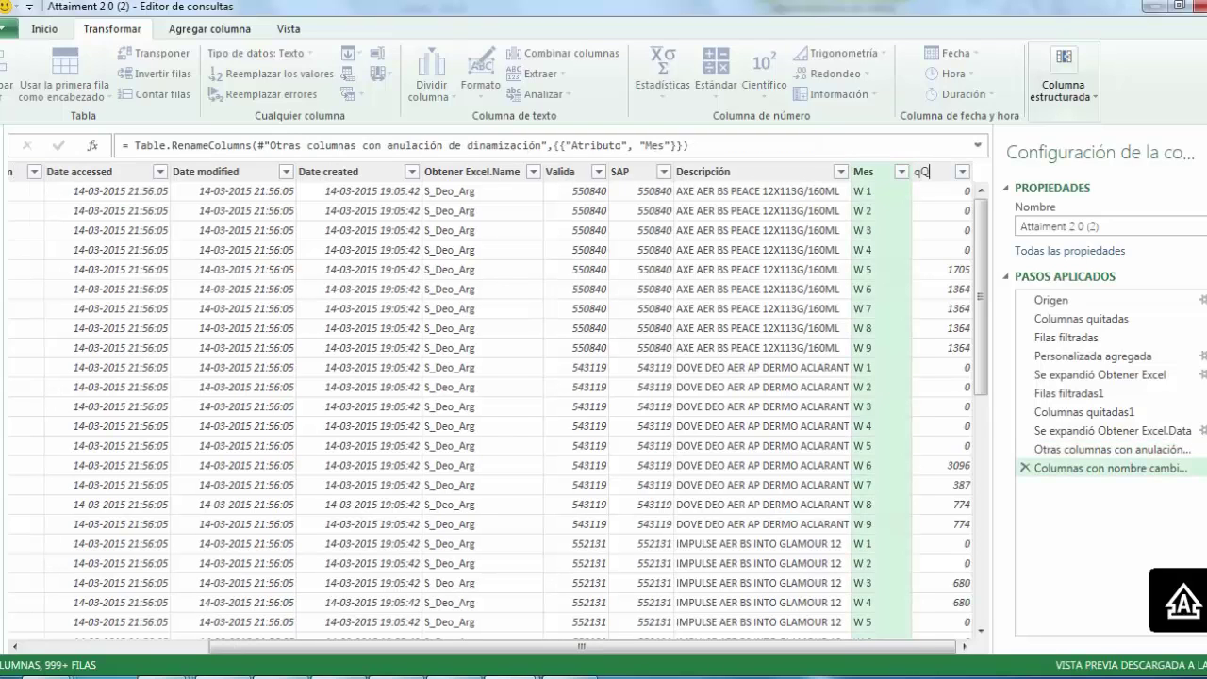
pyautogui.press('BackSpace')
pyautogui.press('Return')
# Close the query editor and load the S_ tables query into the Excel workbook
pyautogui.click(44, 29)
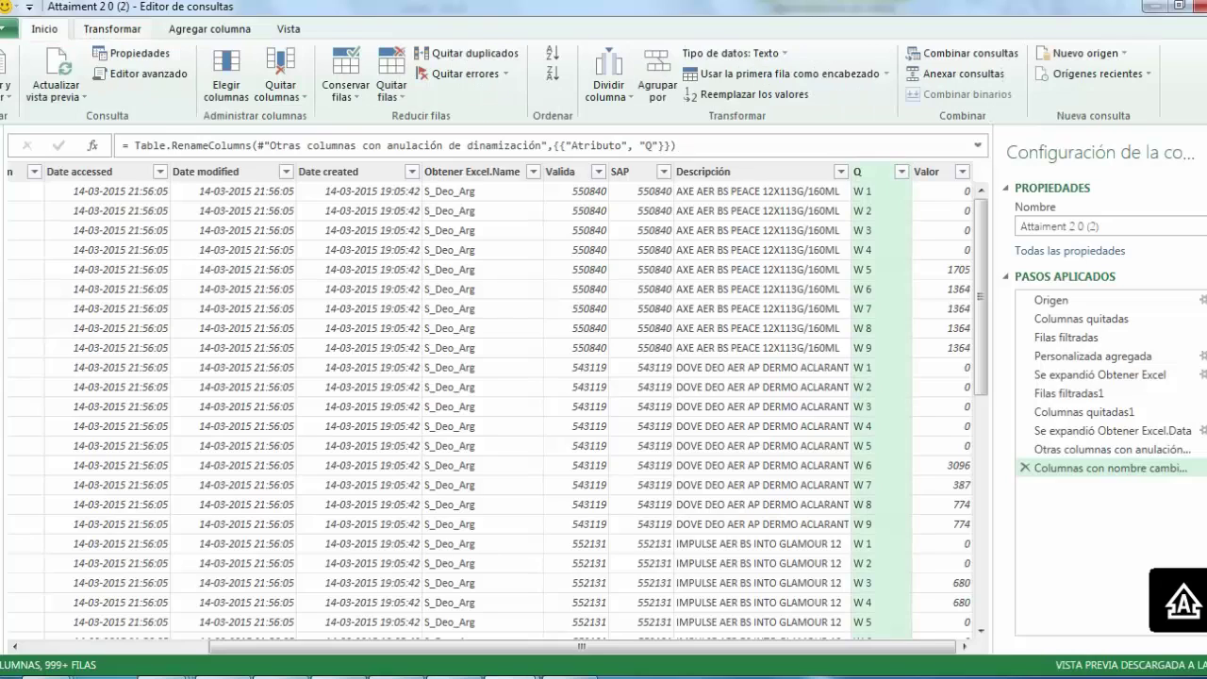
pyautogui.click(5, 76)
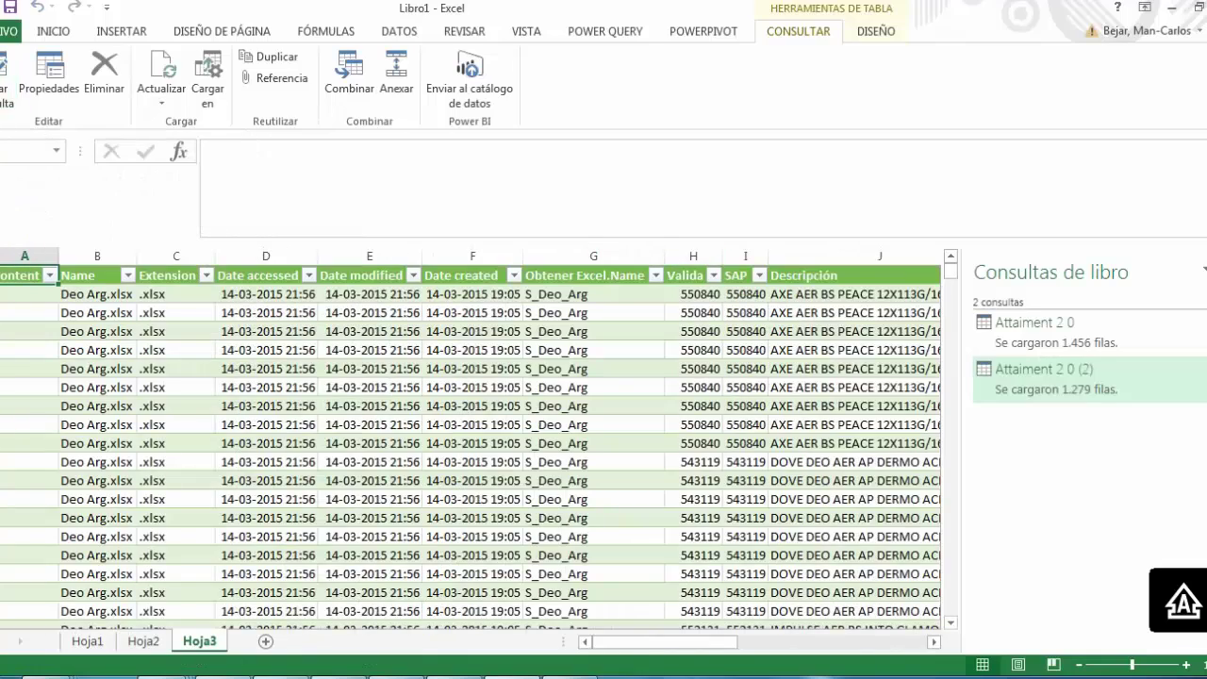
# Rename the Attaiment 2 0 query as D and load it back into the workbook
pyautogui.click(1055, 332)
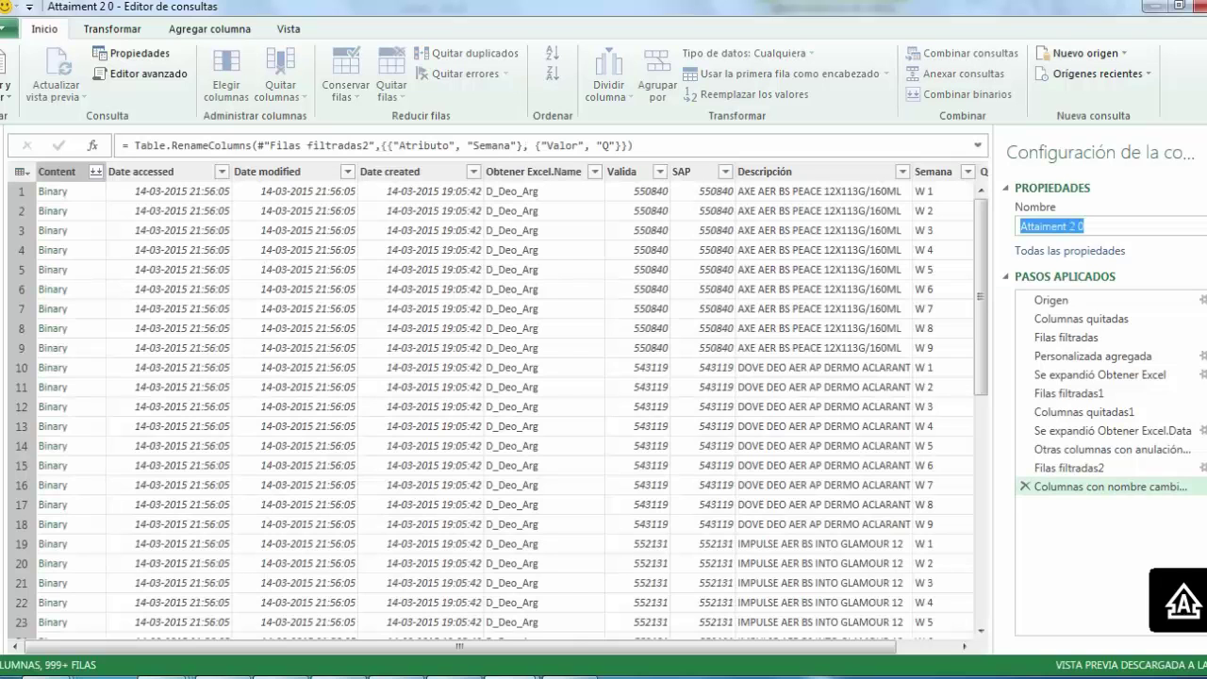
pyautogui.hscroll(2, 490, 405)
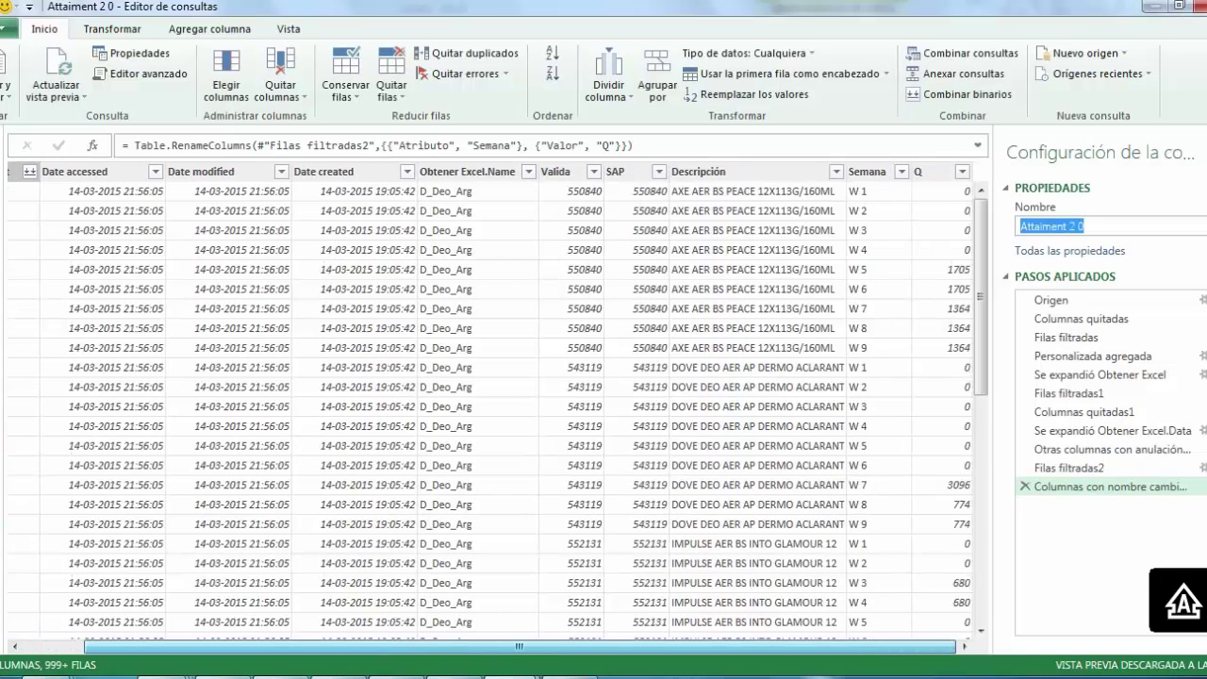
pyautogui.hscroll(-2, 490, 405)
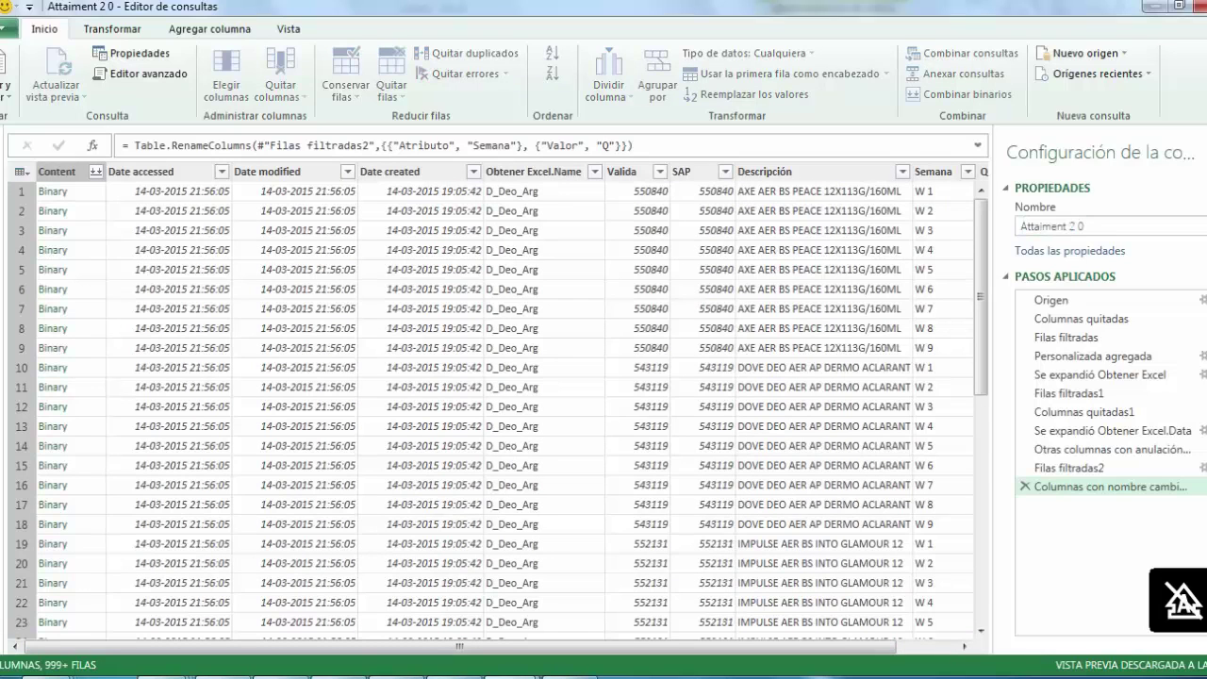
pyautogui.write('D')
pyautogui.click(7, 74)
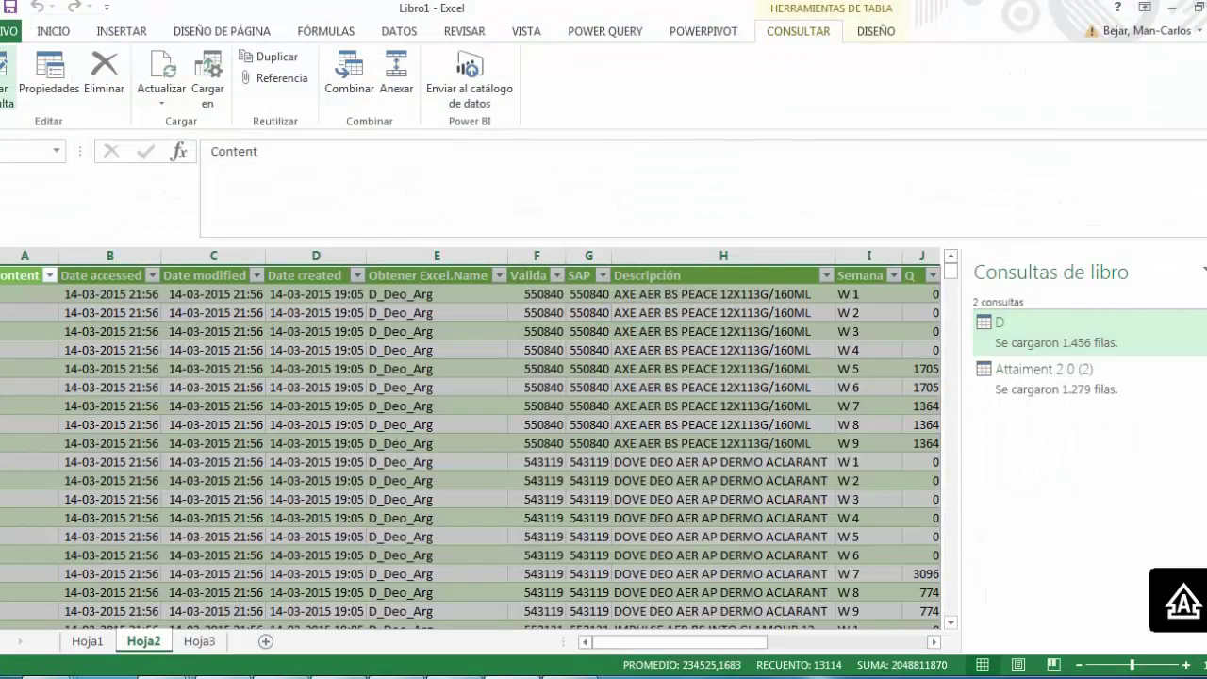
# Rename the Attaiment 2 0 (2) query as S and view the loaded D and S tables in the workbook
pyautogui.moveTo(1042, 372)
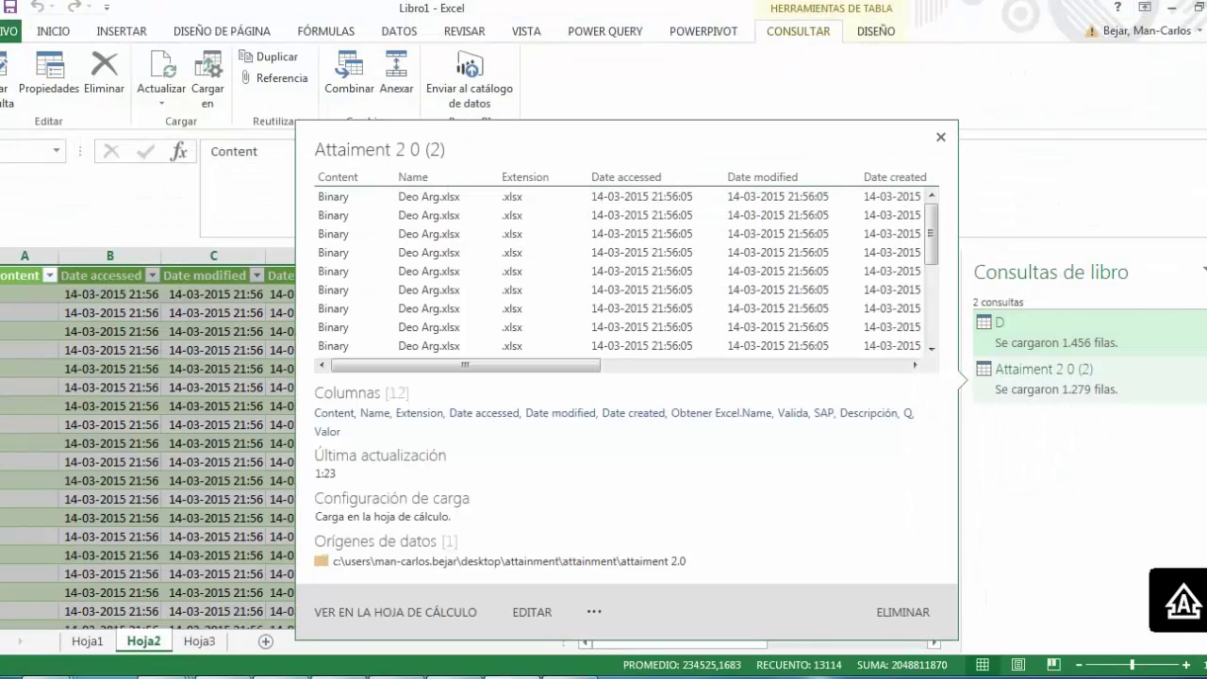
pyautogui.click(532, 612)
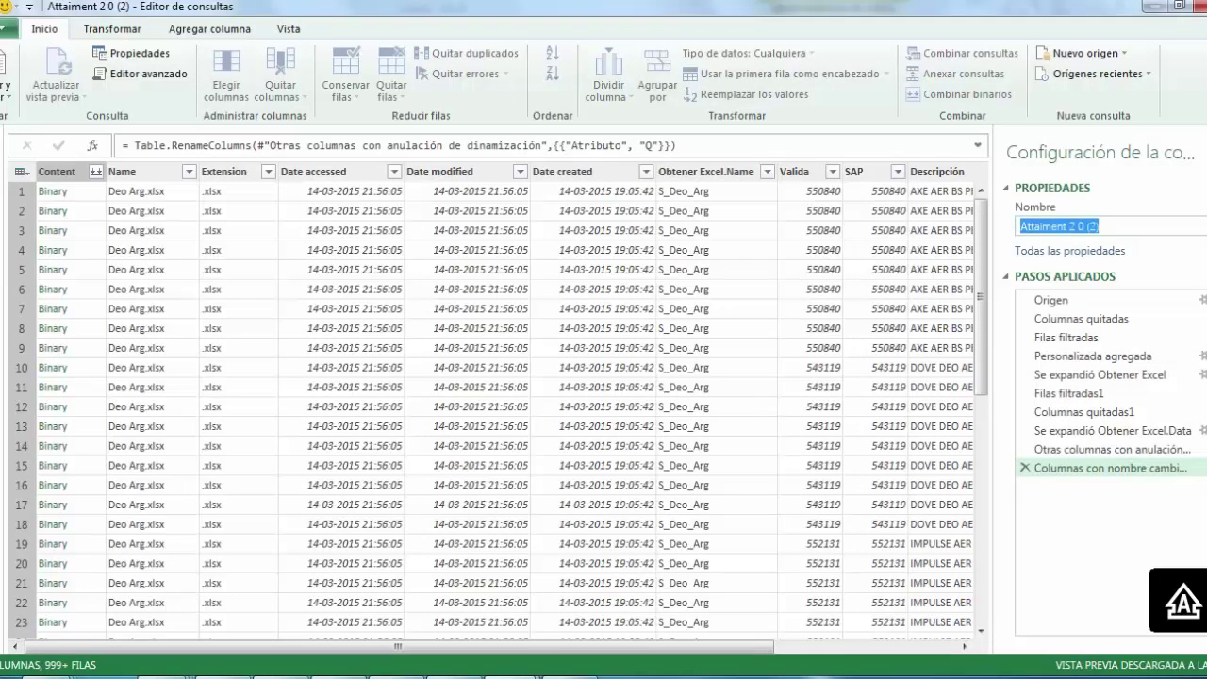
pyautogui.press('BackSpace')
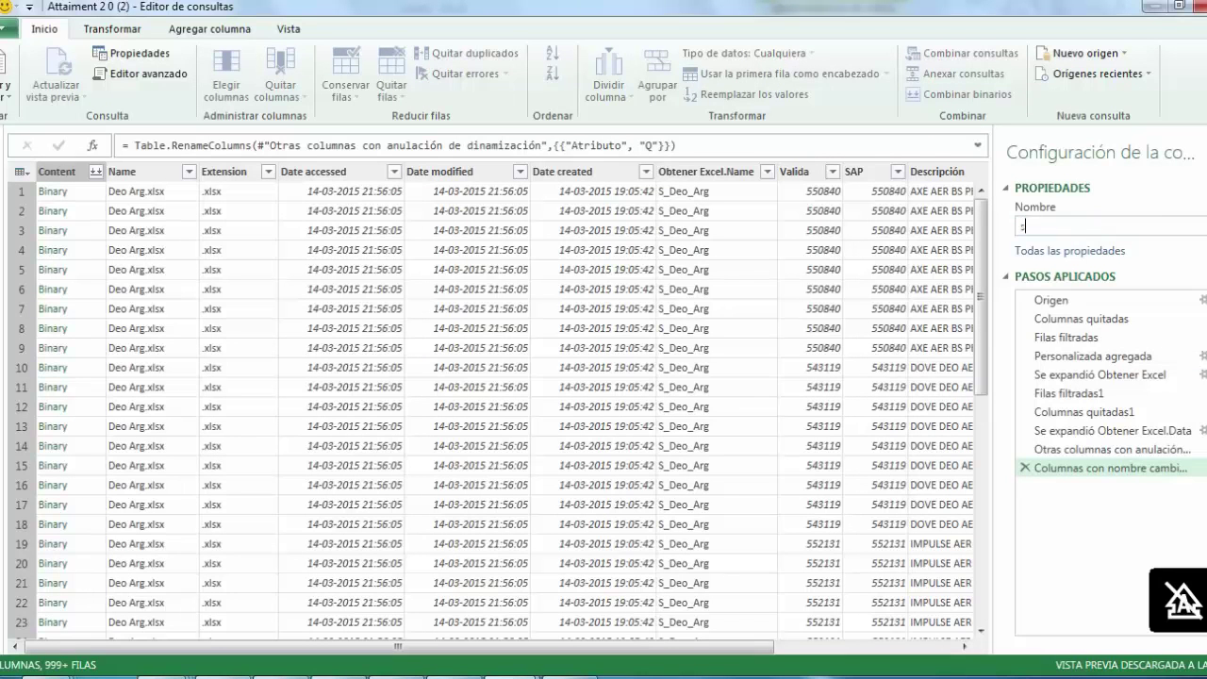
pyautogui.write('S')
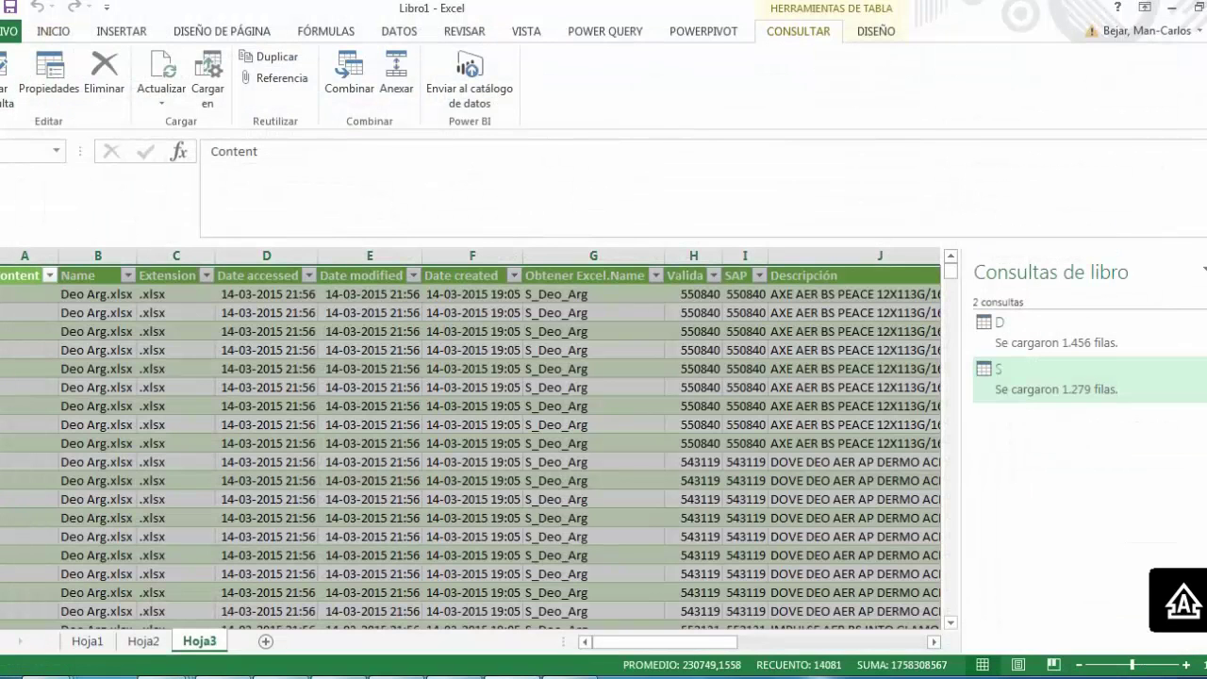
pyautogui.click(1056, 332)
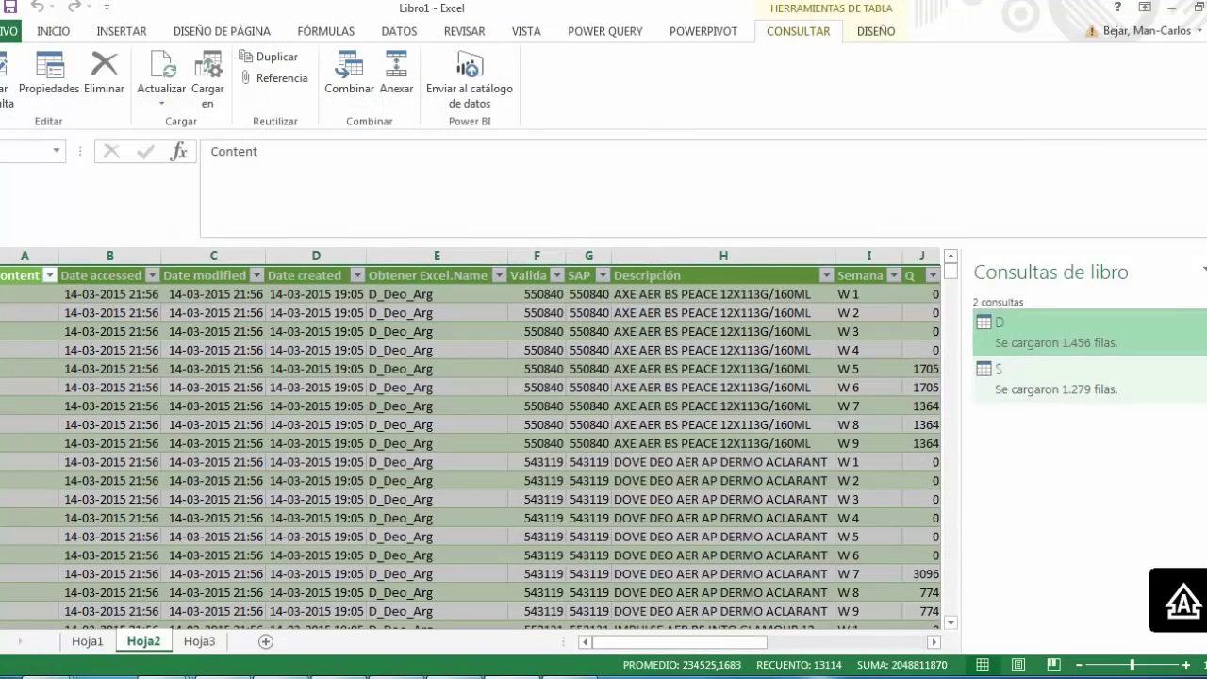
pyautogui.click(1056, 379)
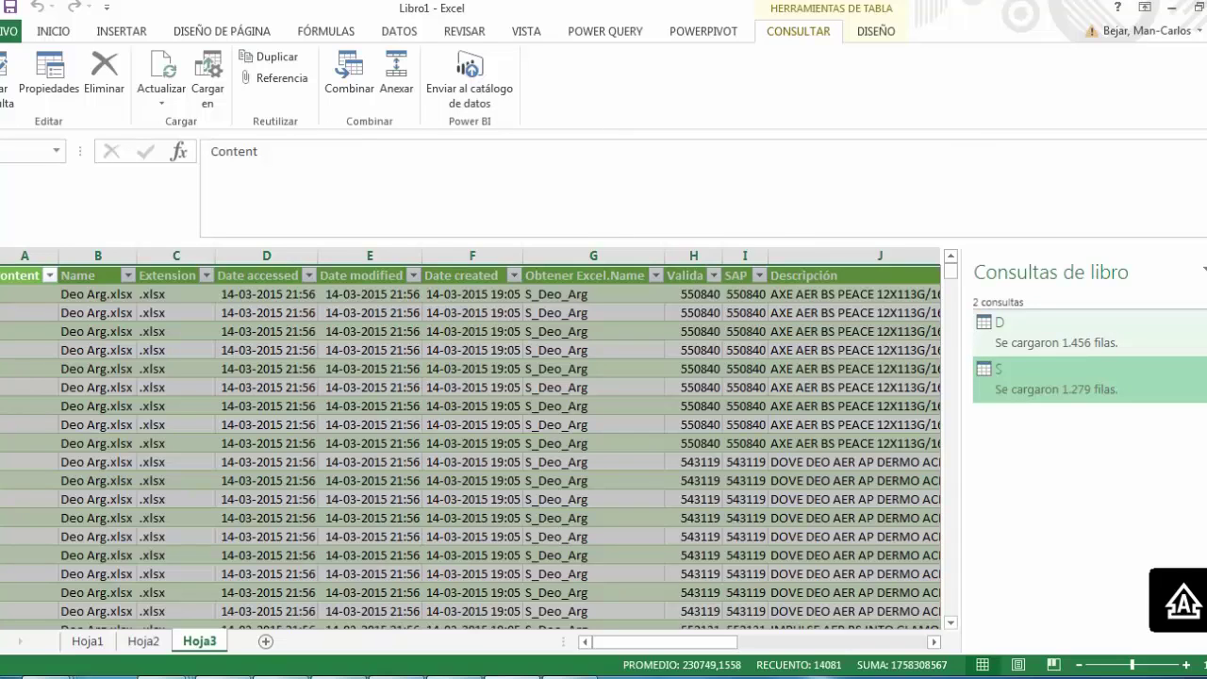
# Edit the D query and start a custom column named Tipo
pyautogui.moveTo(1037, 332)
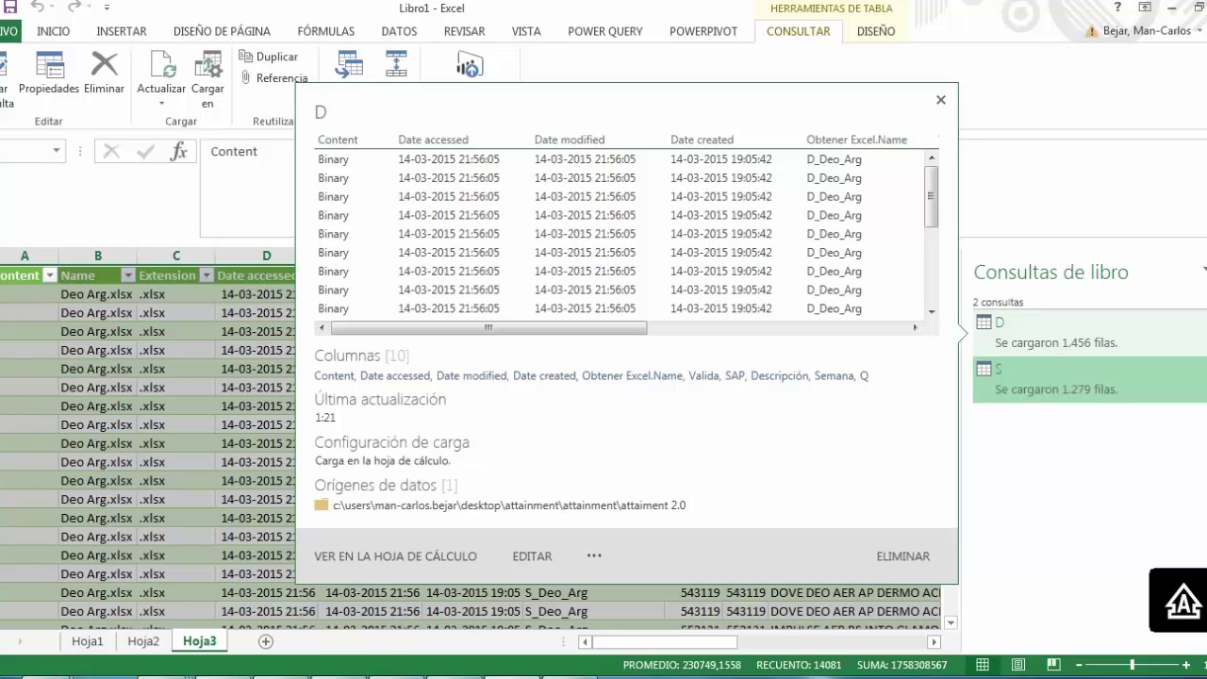
pyautogui.click(1056, 332)
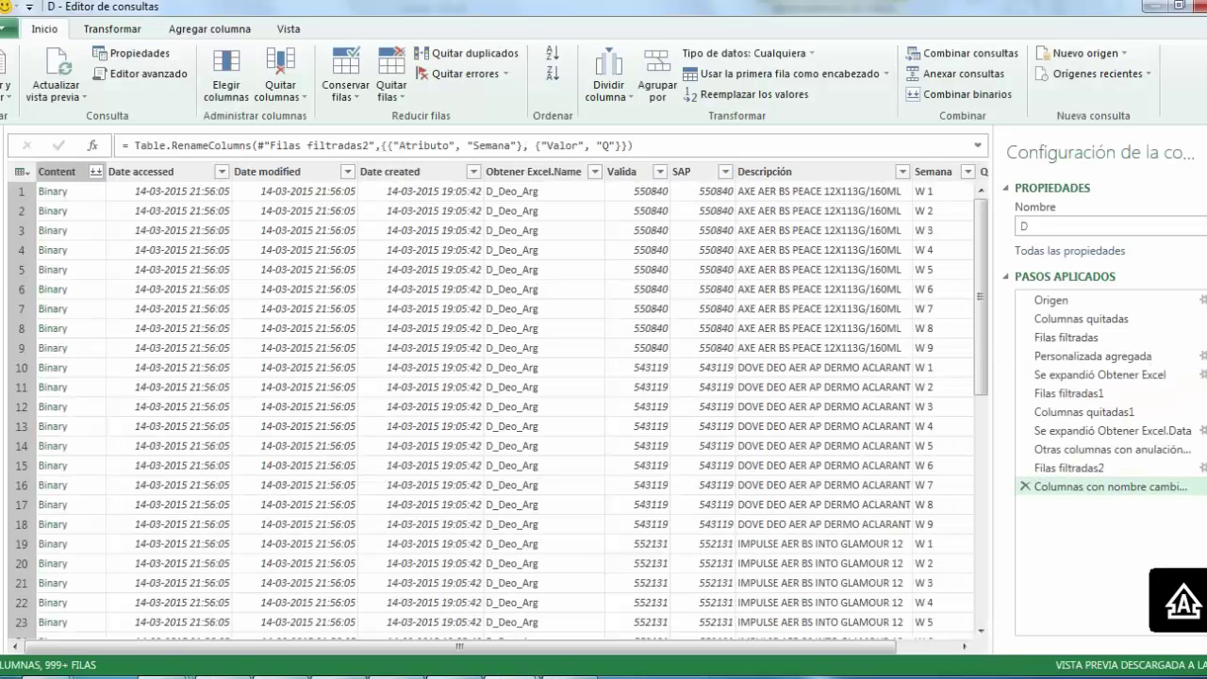
pyautogui.moveTo(460, 645); pyautogui.dragTo(521, 646)
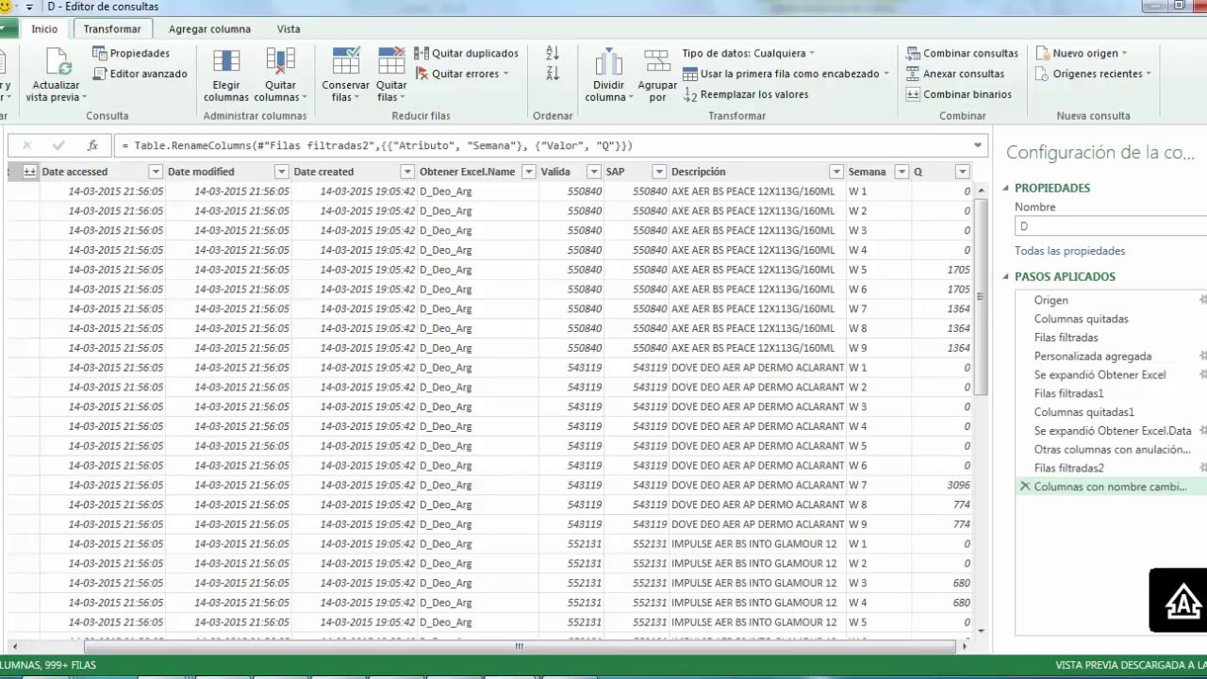
pyautogui.click(209, 28)
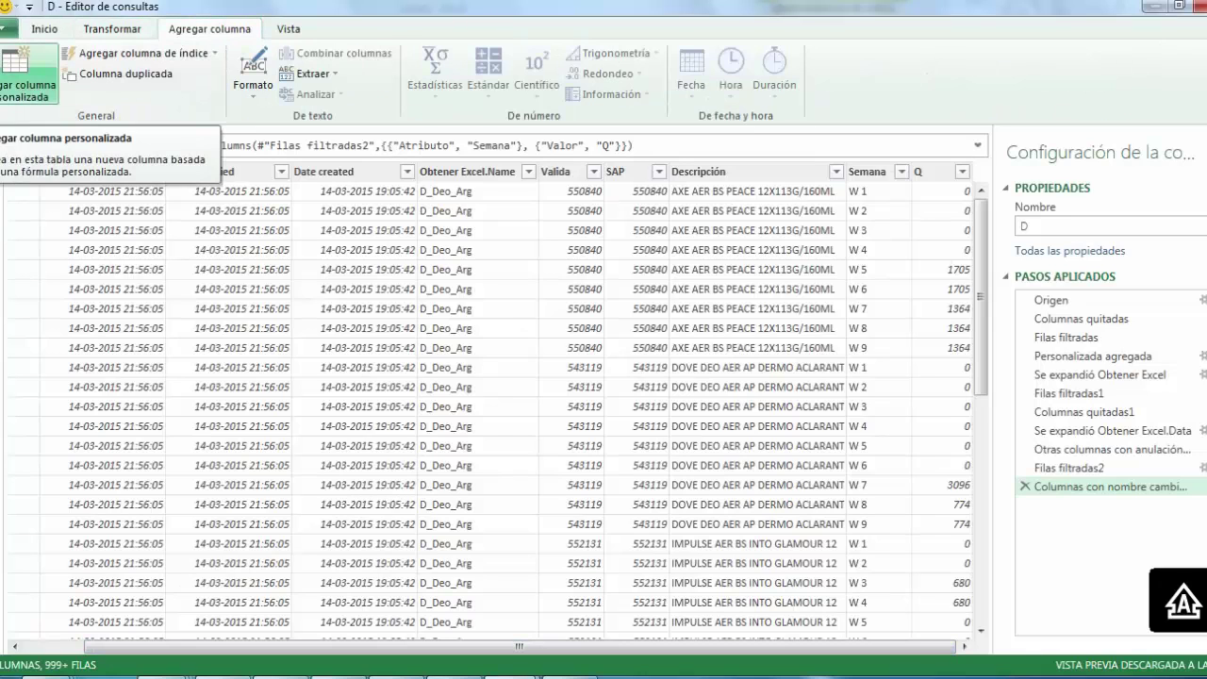
pyautogui.click(29, 75)
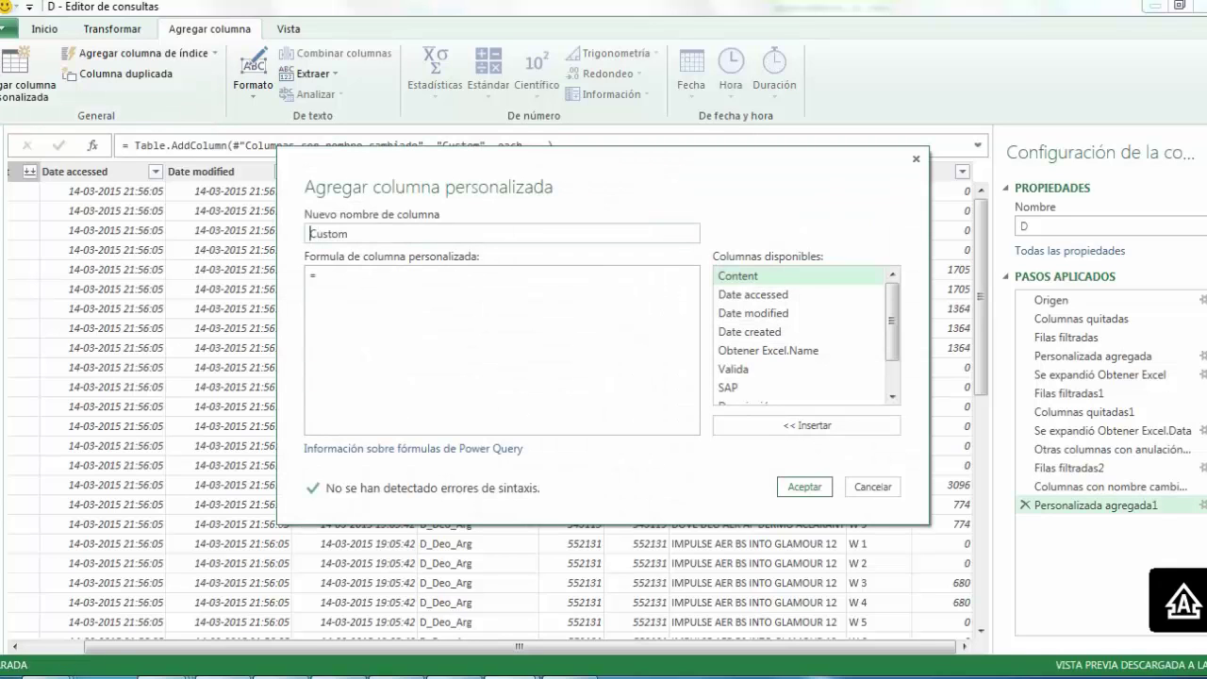
pyautogui.hotkey('ctrl', 'a')
pyautogui.press('BackSpace')
pyautogui.write('tIPO')
pyautogui.press('BackSpace')
pyautogui.press('BackSpace')
pyautogui.press('BackSpace')
pyautogui.press('BackSpace')
pyautogui.write('Tipo')
# Give the Tipo column the formula = "Despacho" and load the D query back into the workbook
pyautogui.click(319, 275)
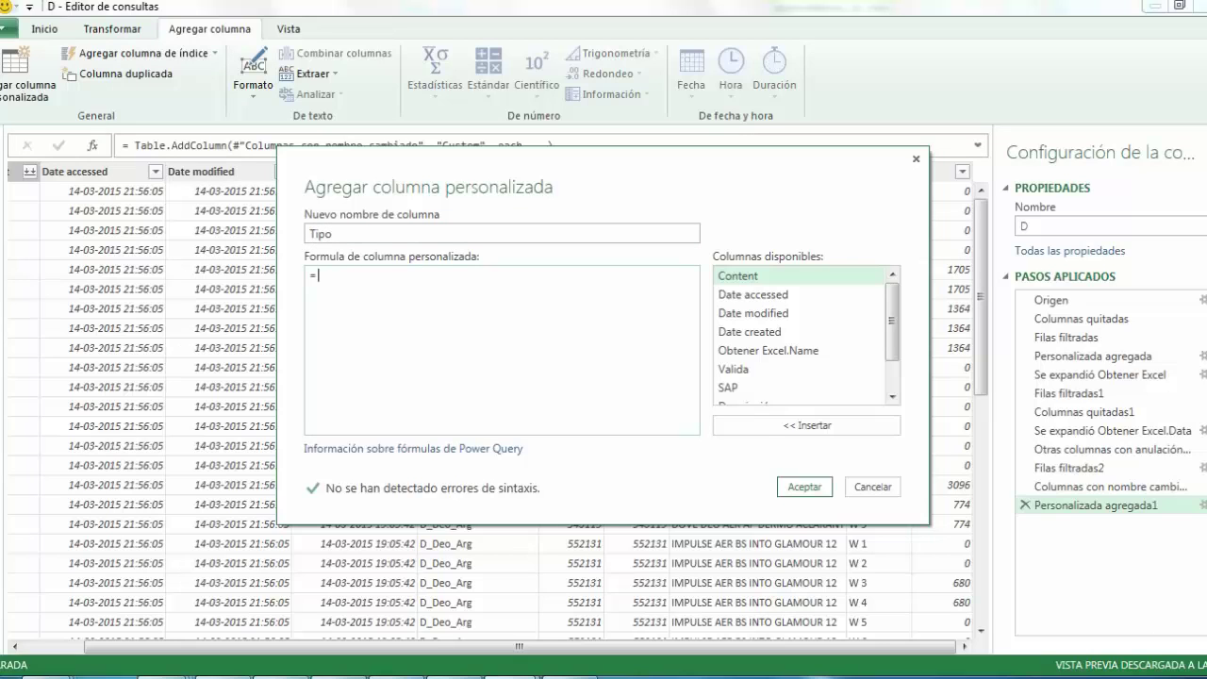
pyautogui.write('"D')
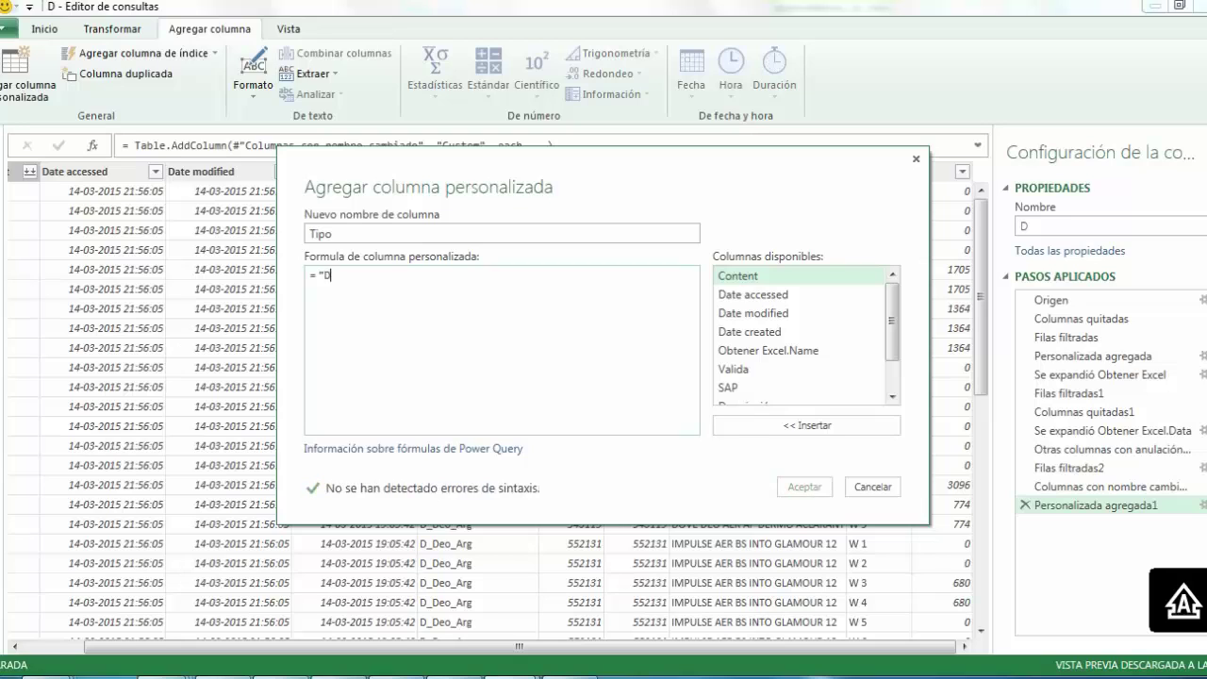
pyautogui.write('espach')
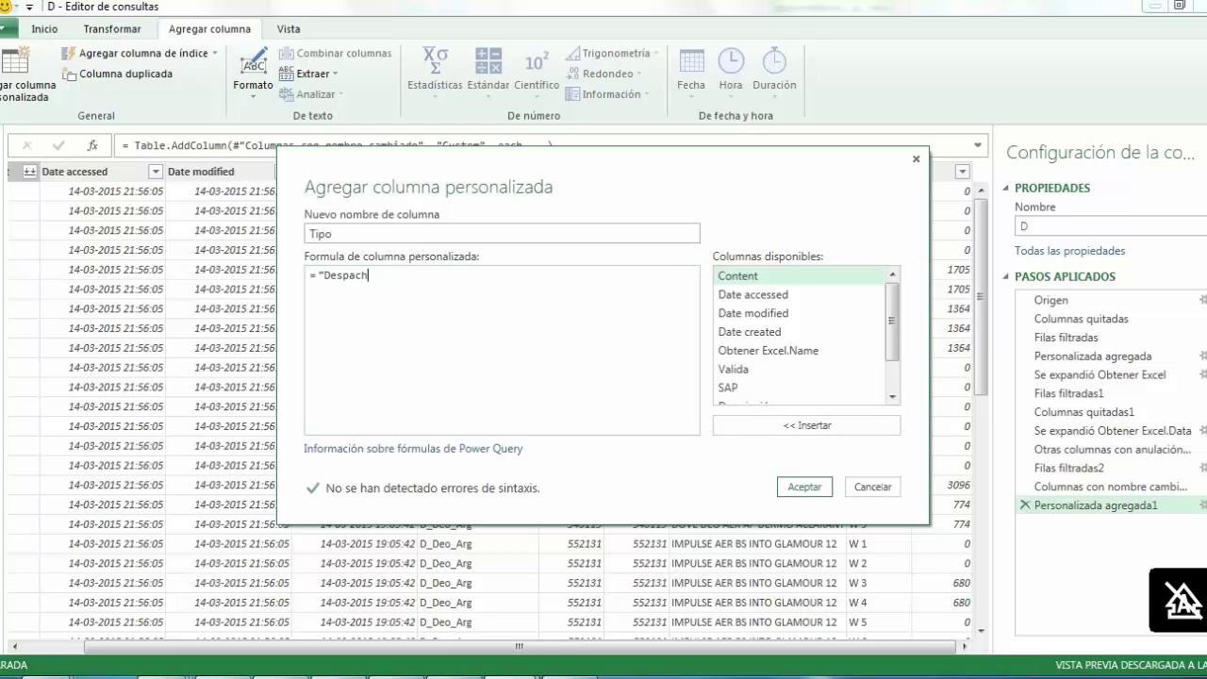
pyautogui.write('o"')
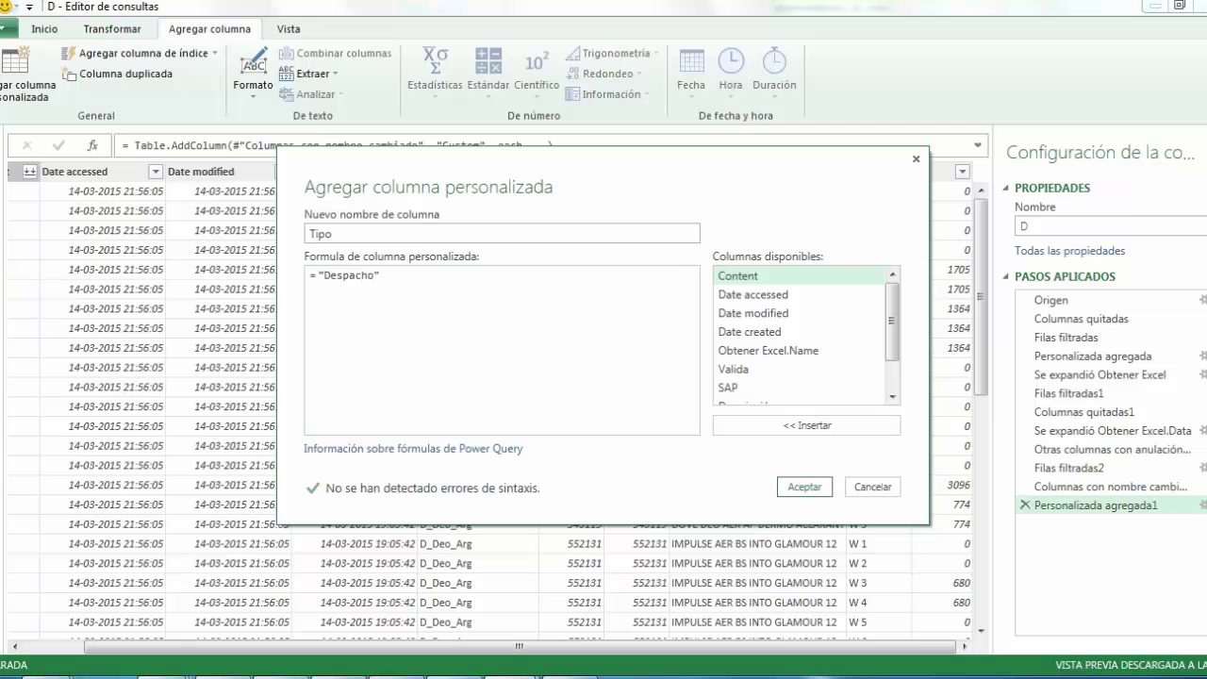
pyautogui.click(804, 487)
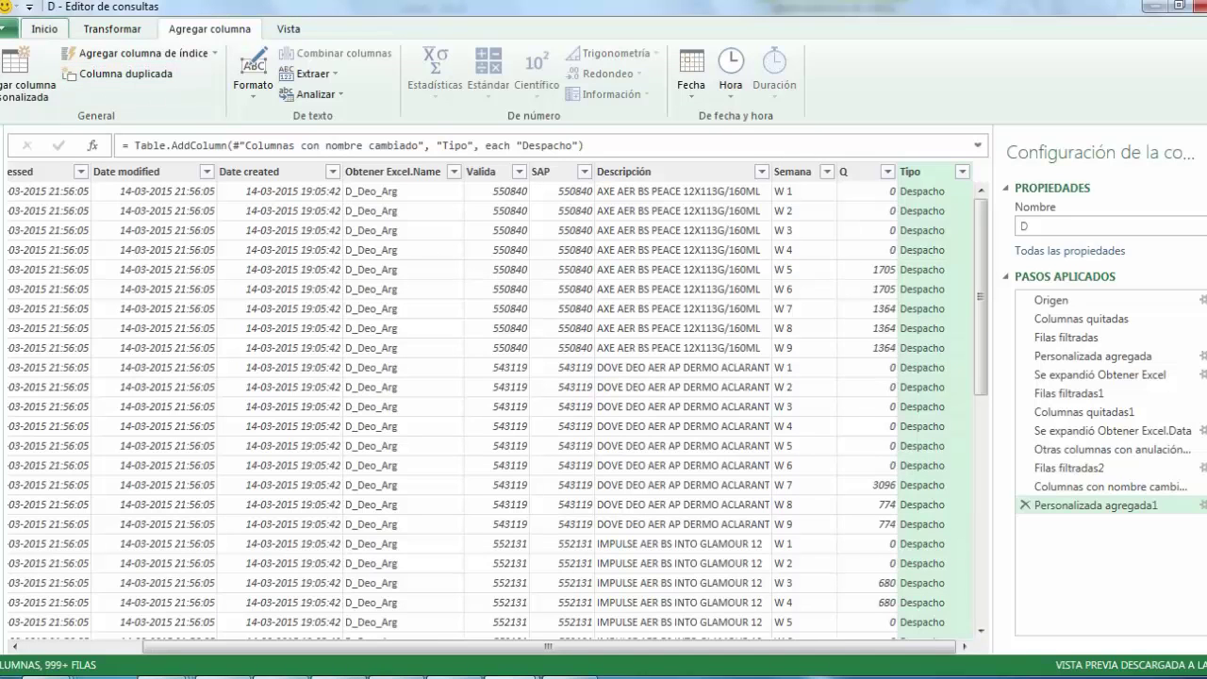
pyautogui.click(44, 28)
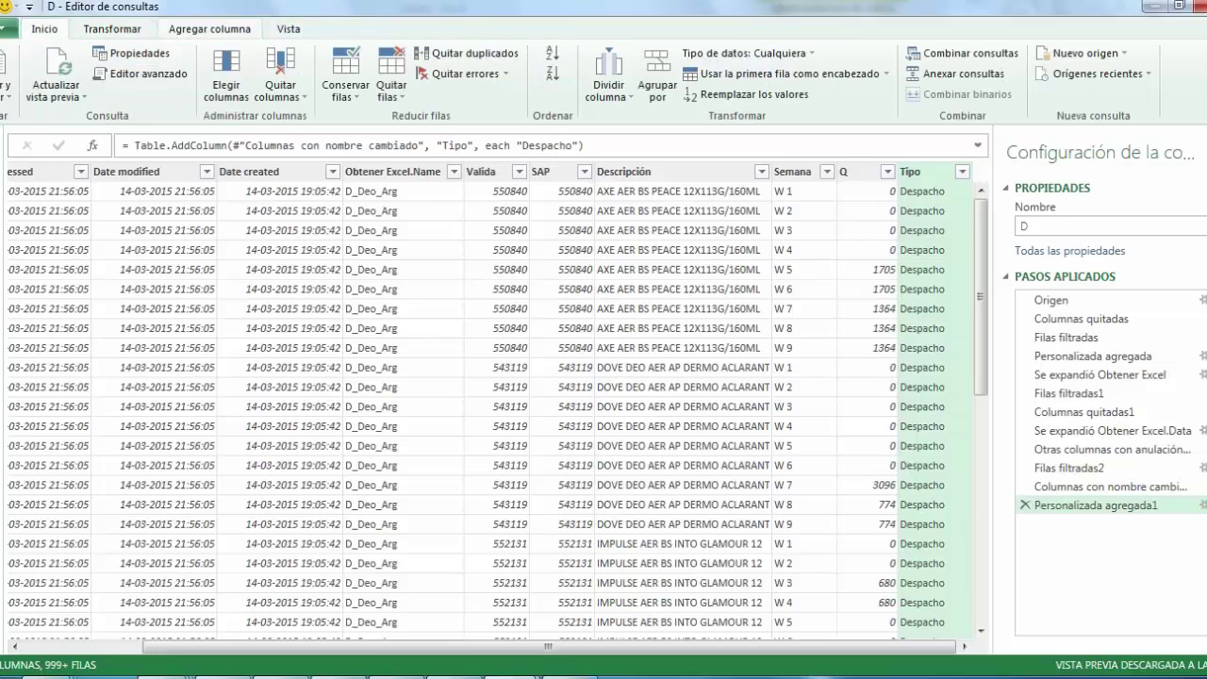
pyautogui.click(7, 75)
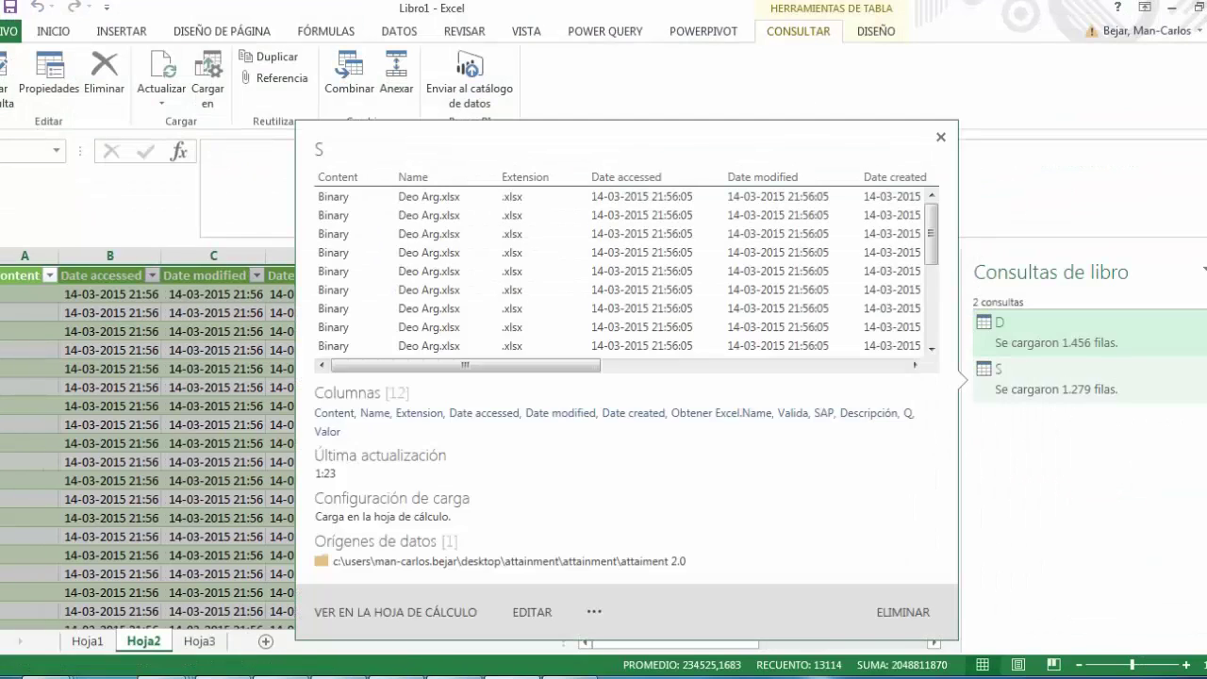
# Edit the S query and start a custom column named Tipo
pyautogui.doubleClick(1046, 377)
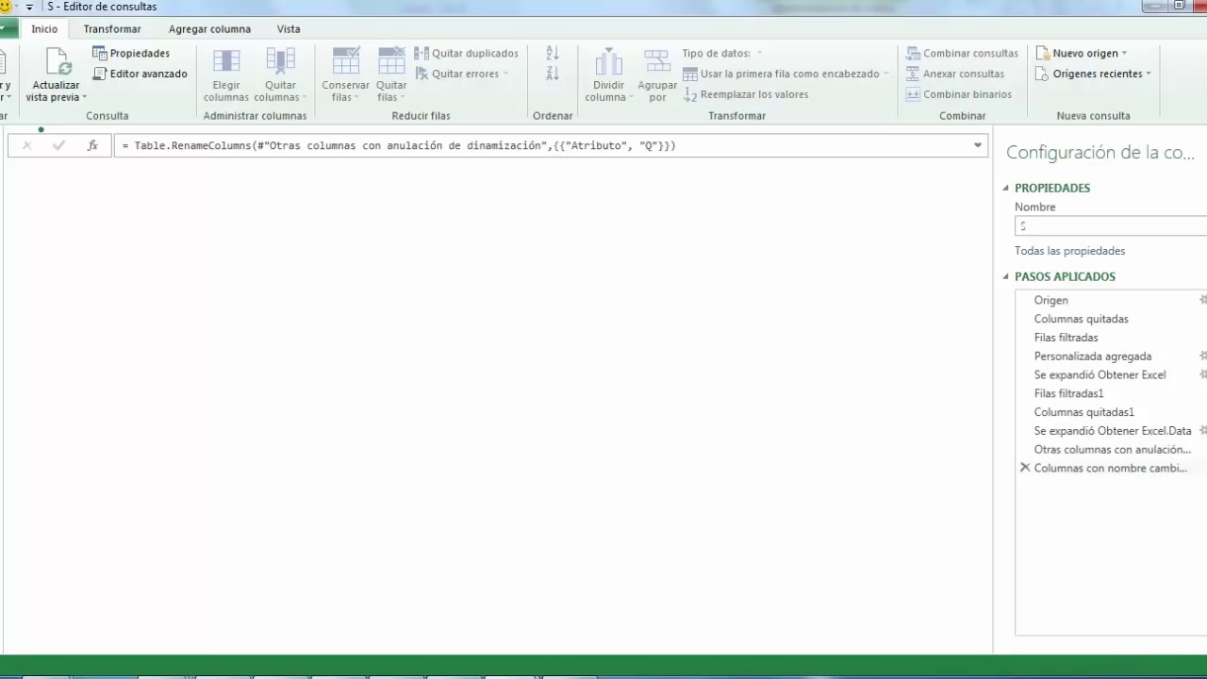
pyautogui.hscroll(5, 491, 406)
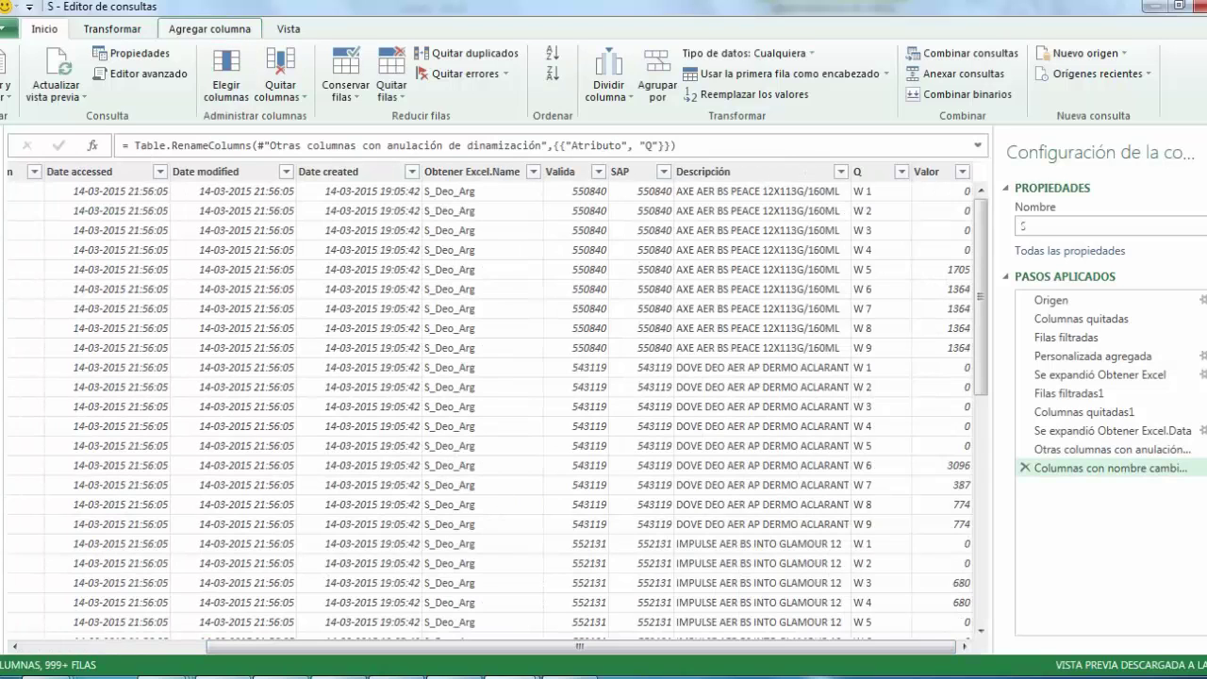
pyautogui.click(209, 28)
pyautogui.click(28, 76)
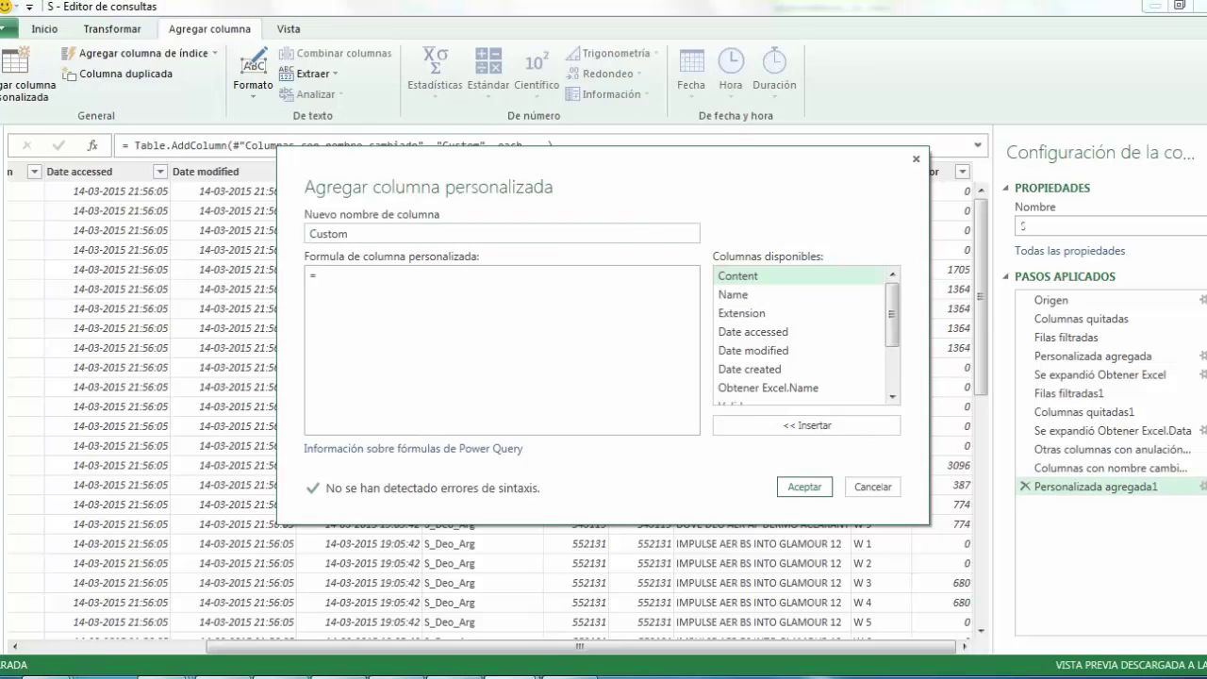
pyautogui.write('Tipo')
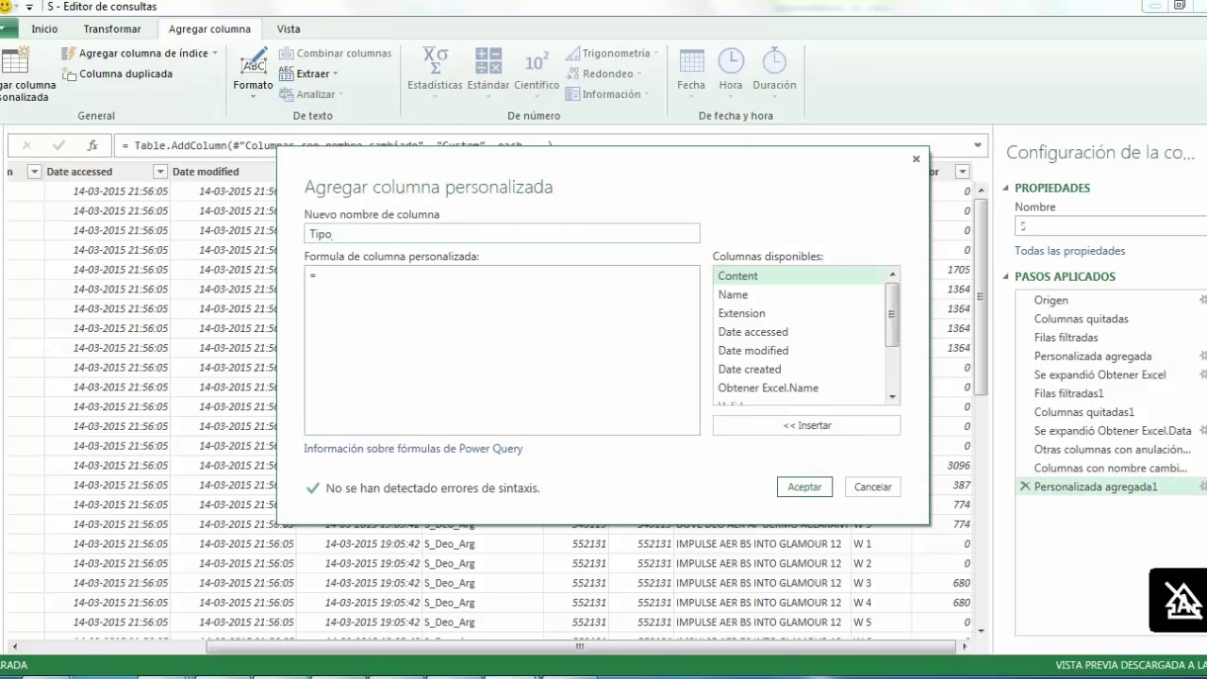
# Give the Tipo column the formula = "Solicitado" and load the S query back into the workbook
pyautogui.click(318, 275)
pyautogui.write('"Solic')
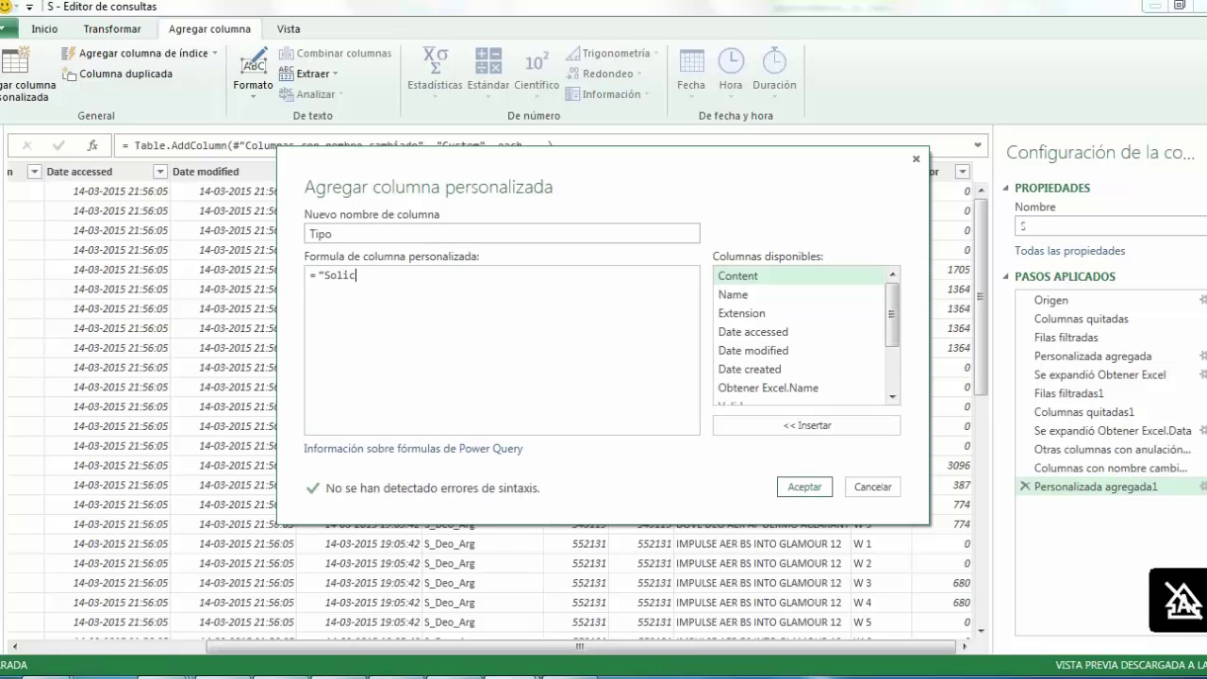
pyautogui.write('itadao')
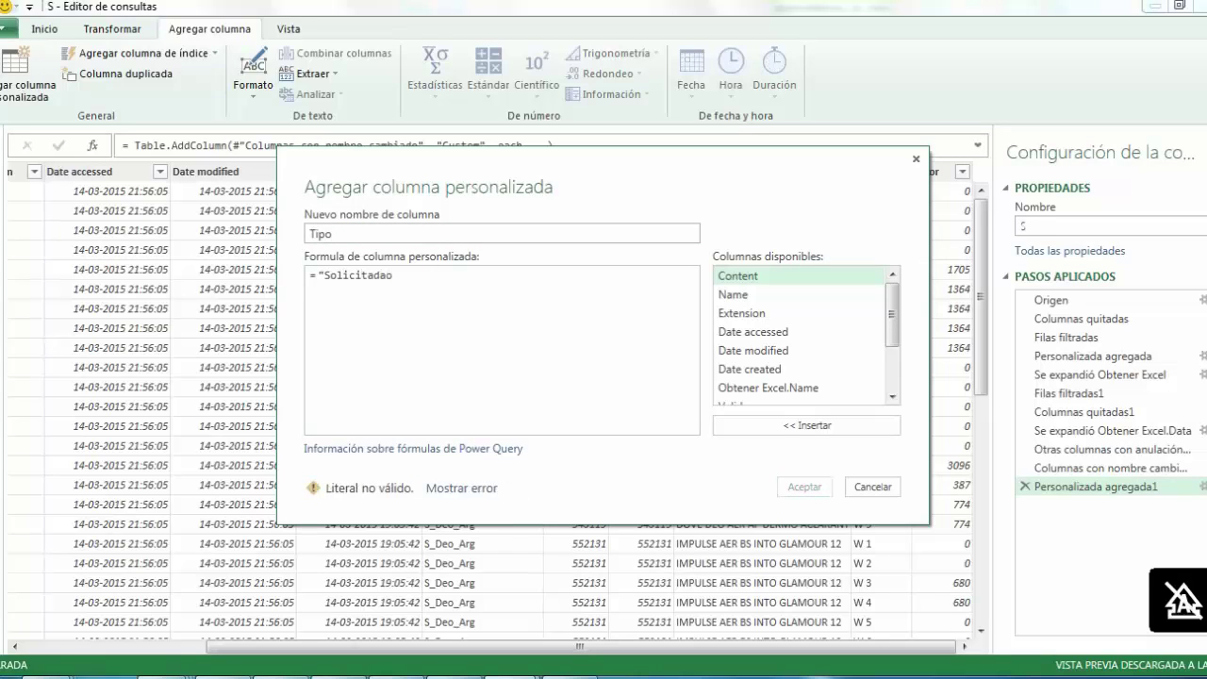
pyautogui.press('BackSpace')
pyautogui.press('BackSpace')
pyautogui.write('o')
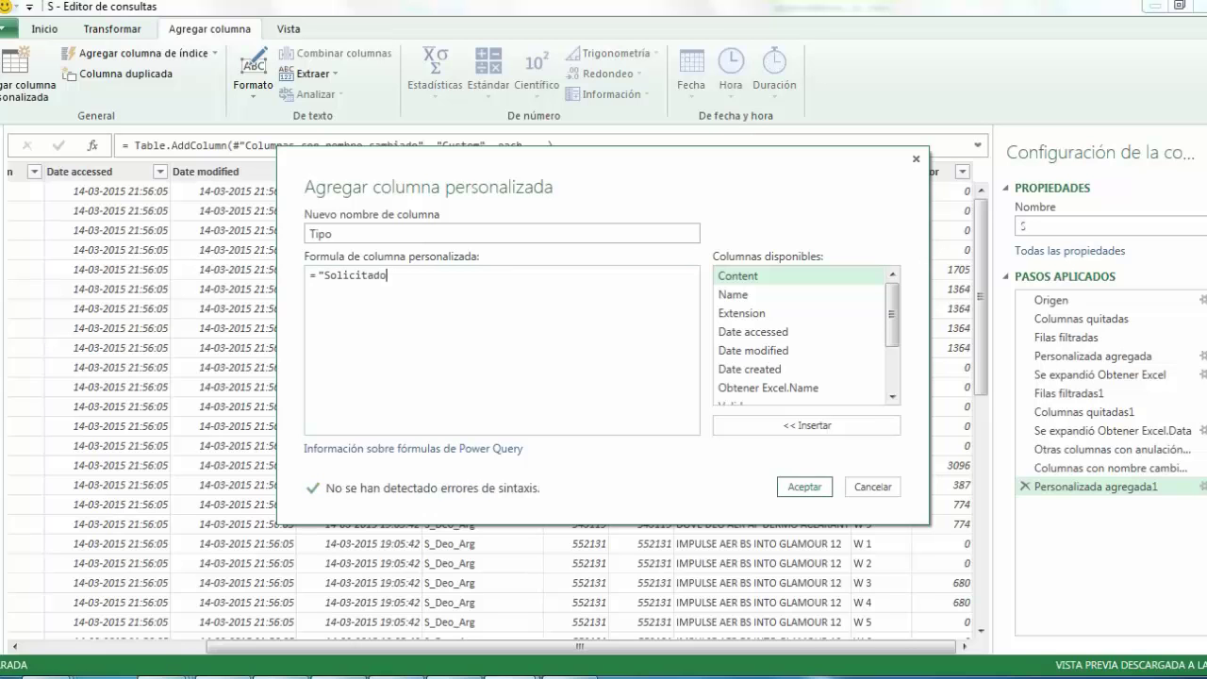
pyautogui.write('"')
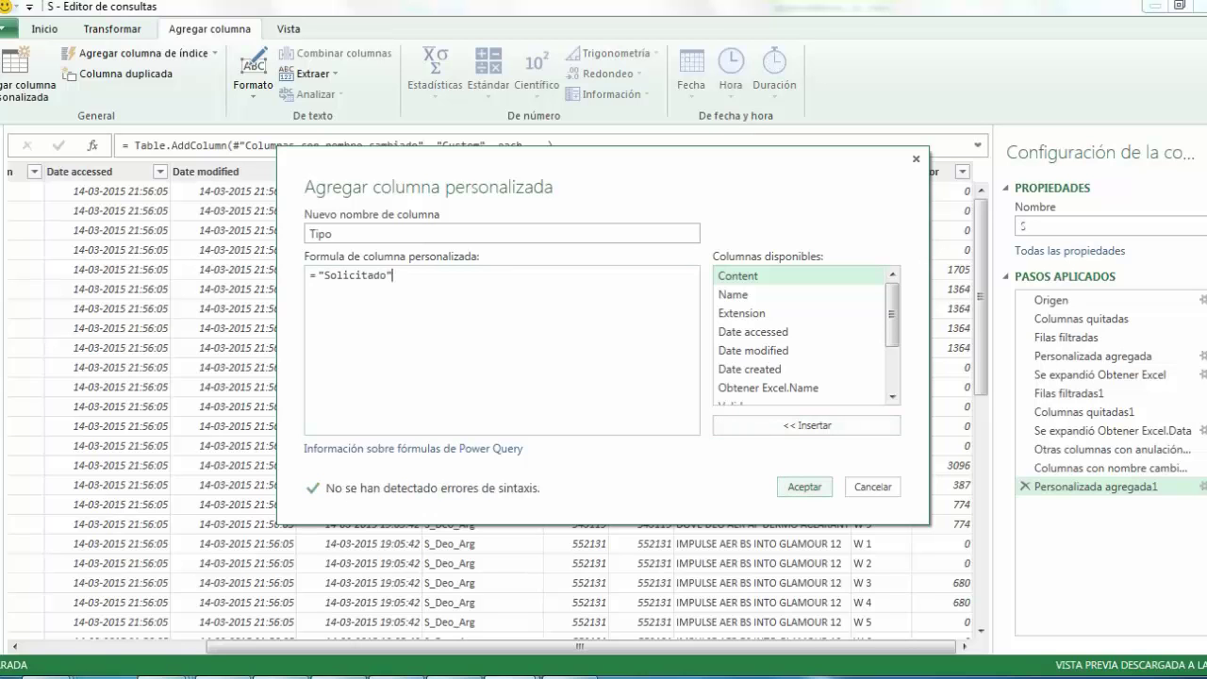
pyautogui.press('Return')
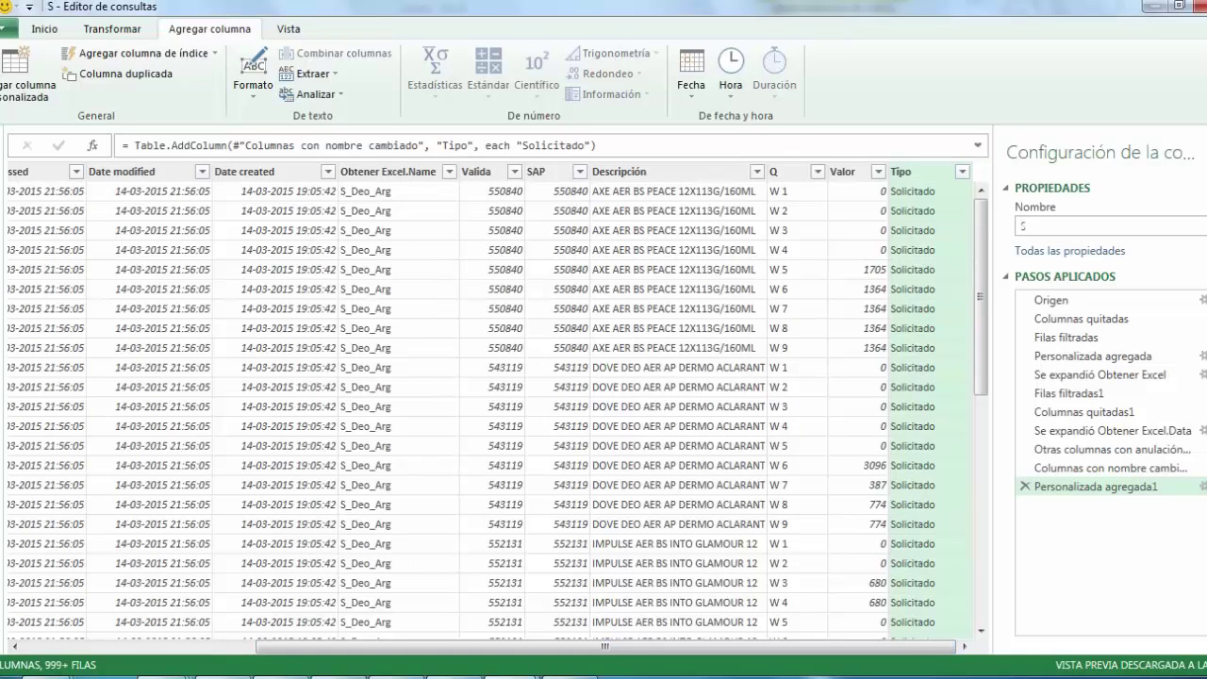
pyautogui.click(44, 28)
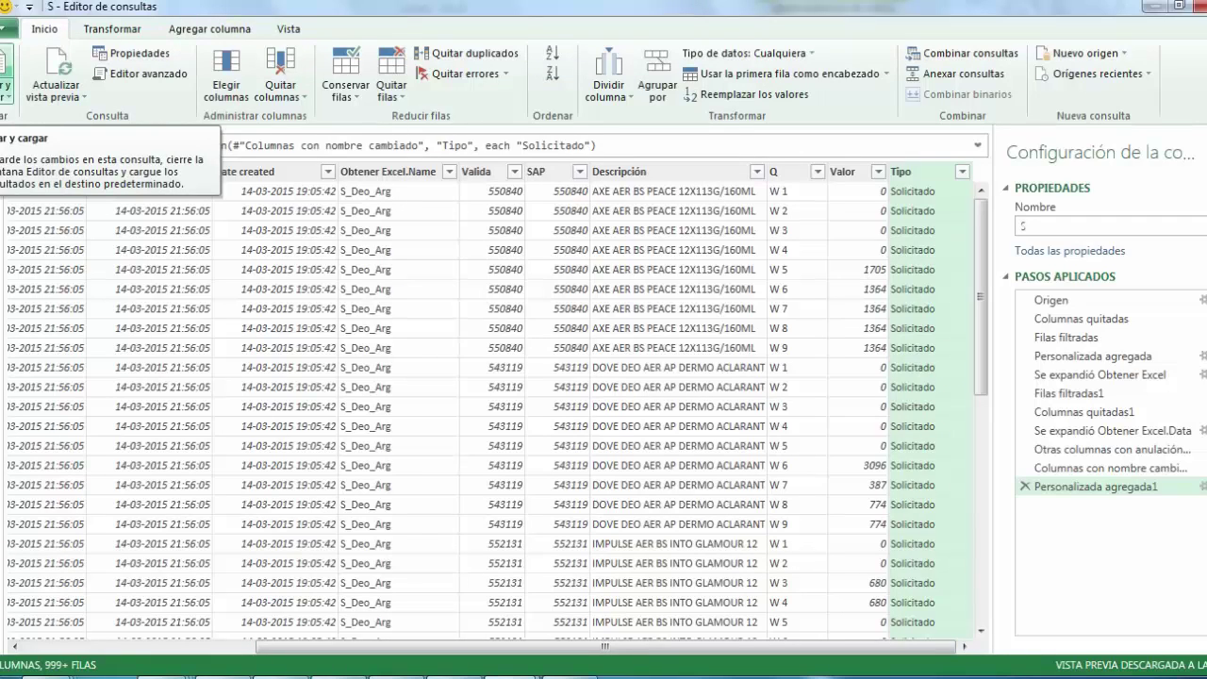
pyautogui.click(8, 85)
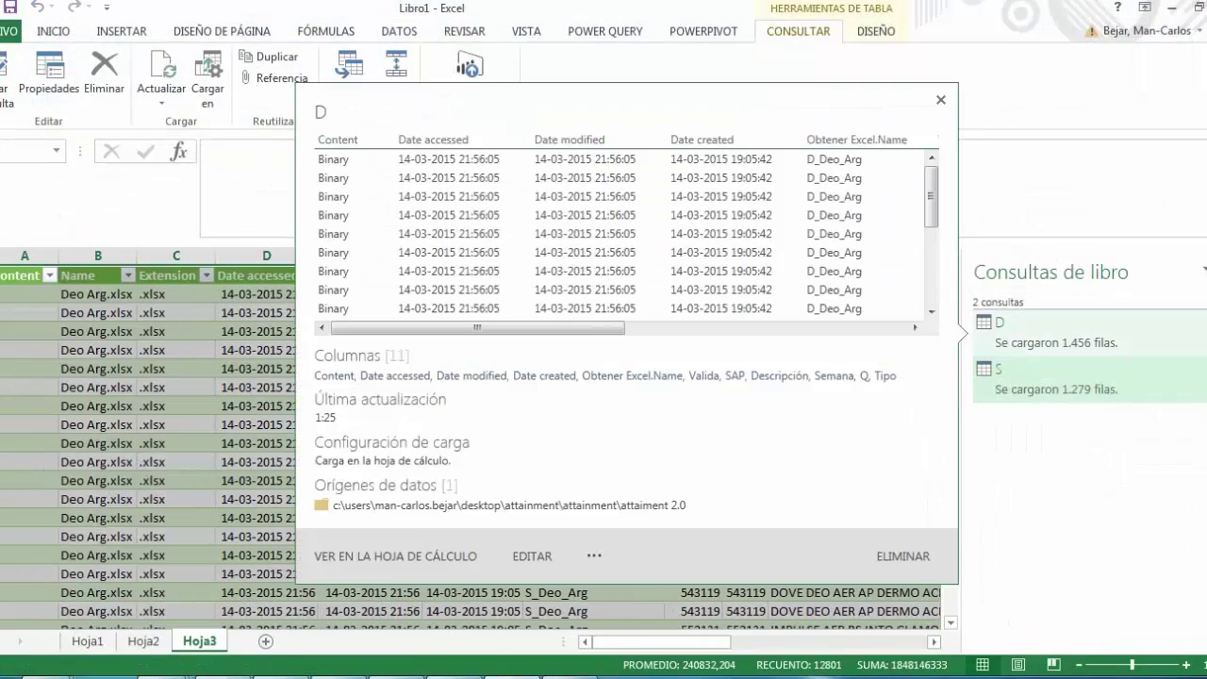
# Create a new query that references the D query
pyautogui.click(1055, 332)
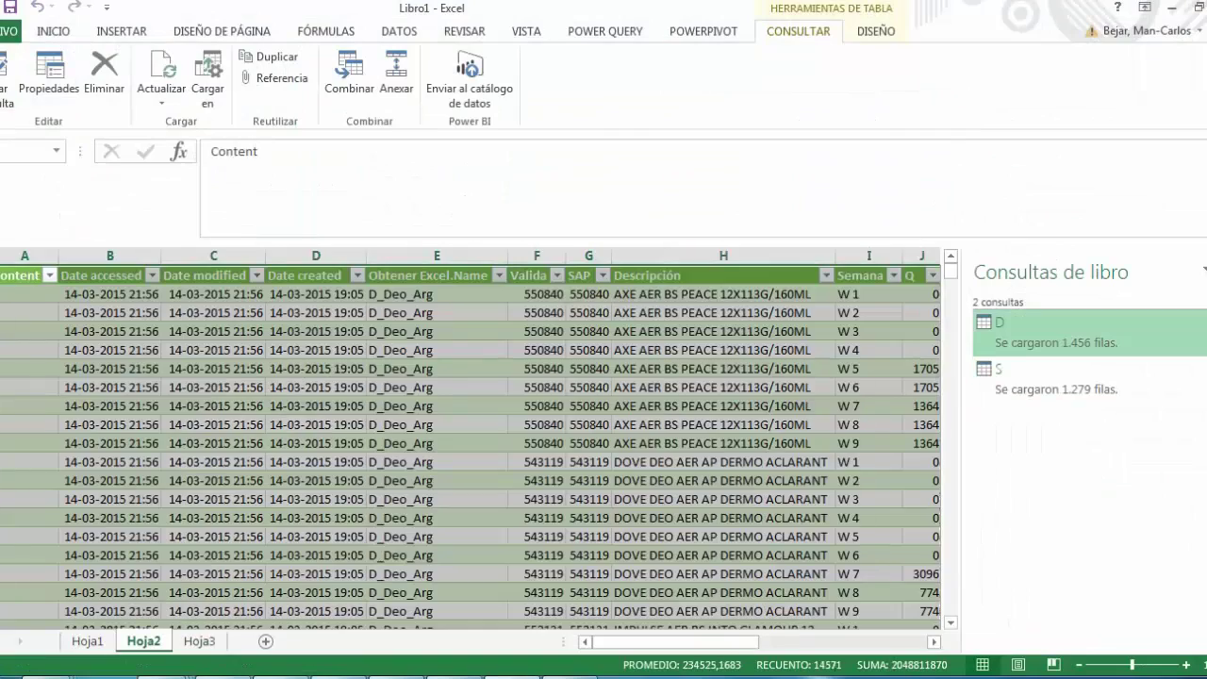
pyautogui.rightClick(1040, 337)
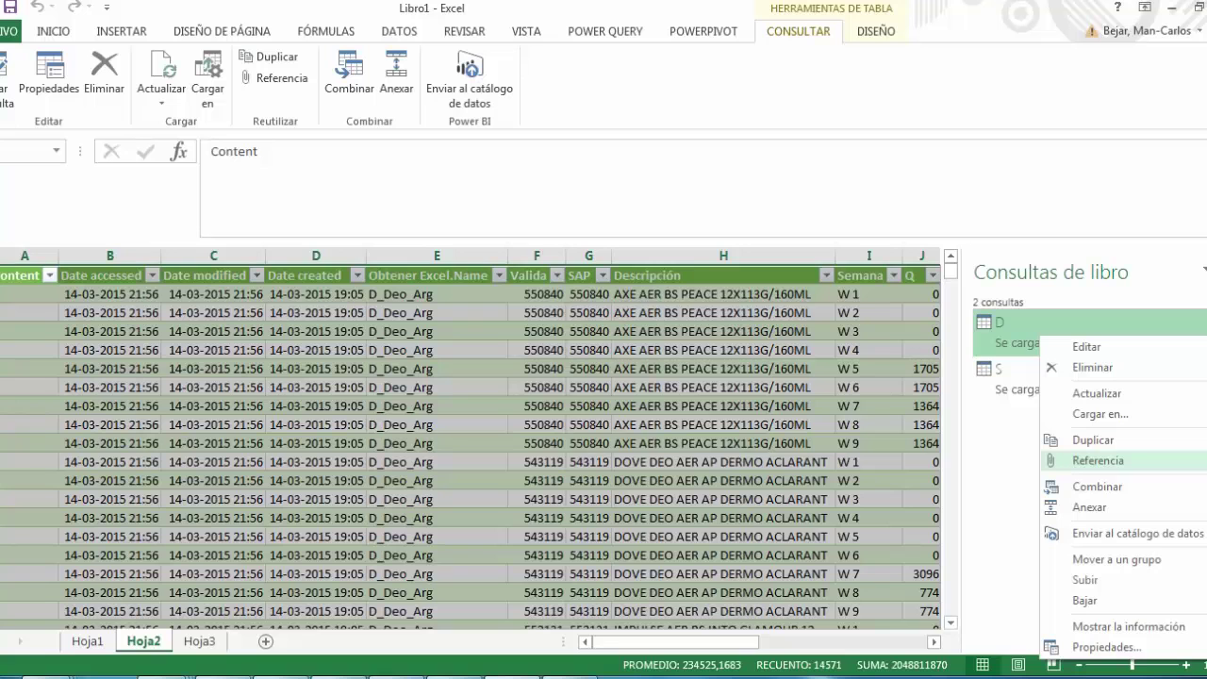
pyautogui.click(1084, 460)
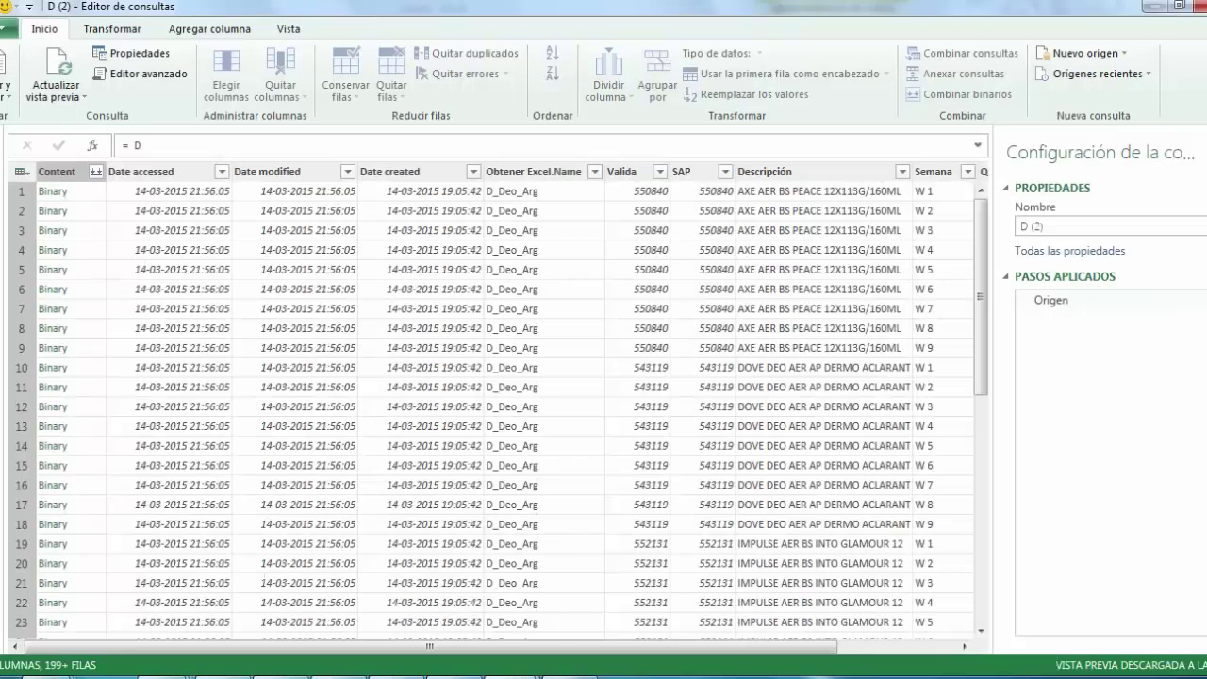
# Rename the new reference query as D & S
pyautogui.click(1042, 226)
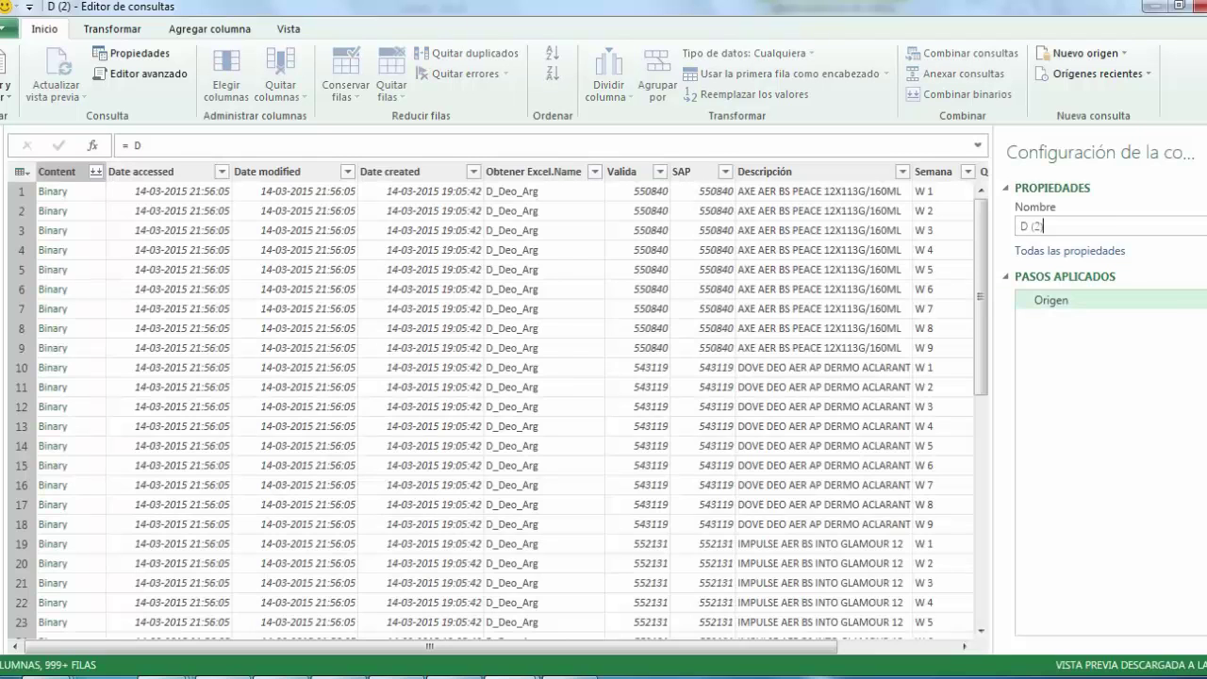
pyautogui.press('BackSpace')
pyautogui.press('BackSpace')
pyautogui.press('BackSpace')
pyautogui.press('BackSpace')
pyautogui.write('& S')
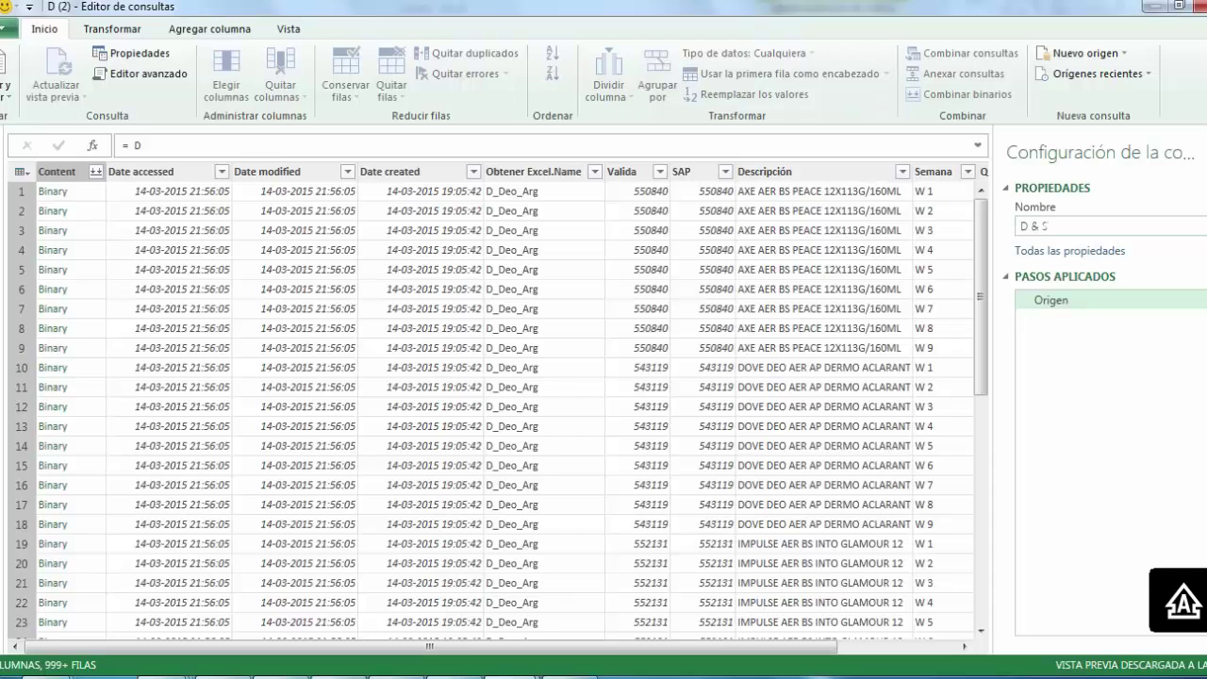
pyautogui.press('Return')
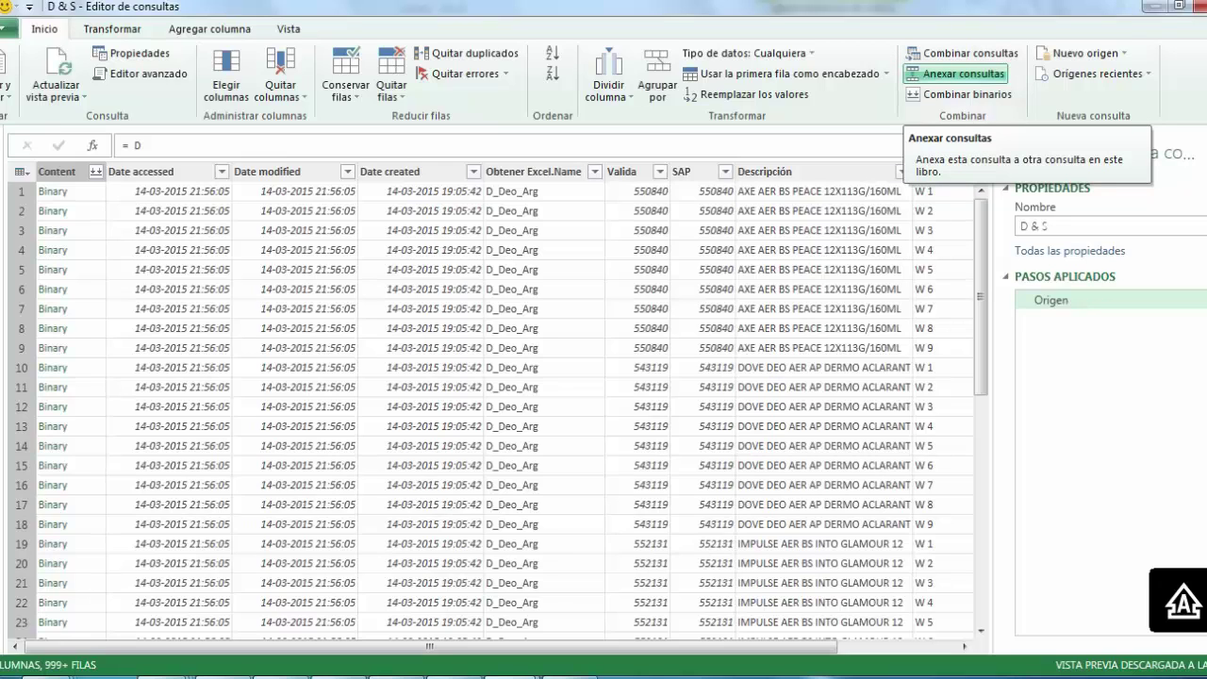
# Append the S table to the D & S query and load the combined result into the workbook
pyautogui.click(961, 73)
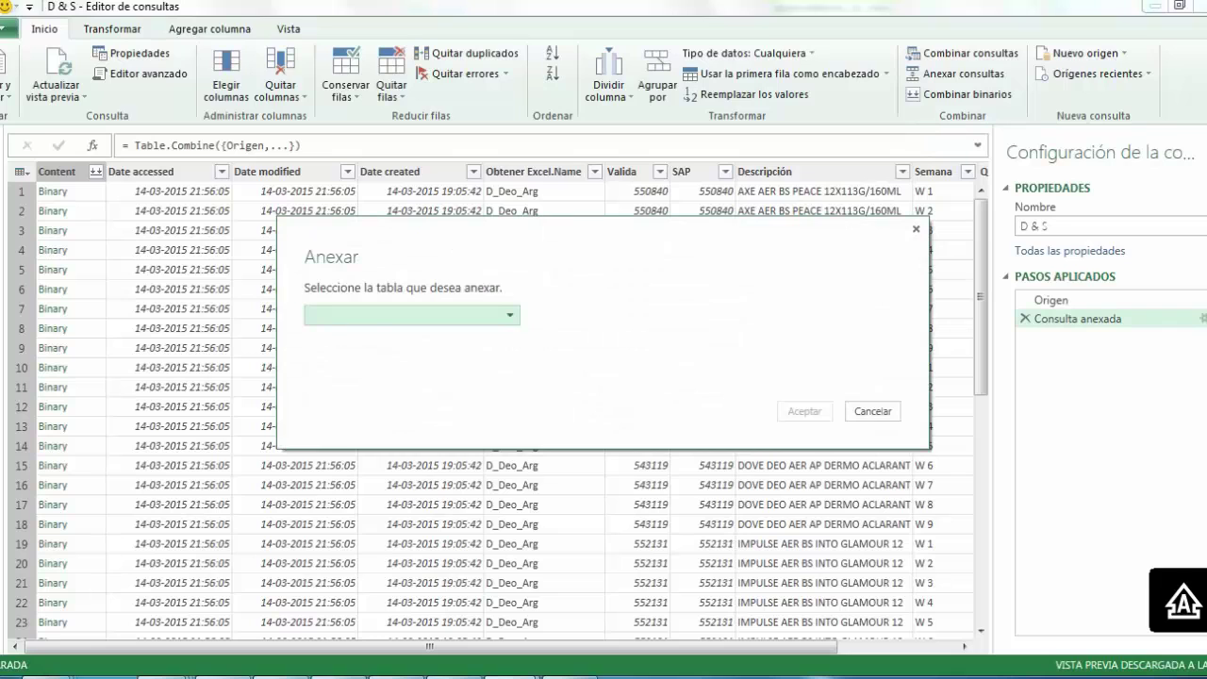
pyautogui.click(509, 315)
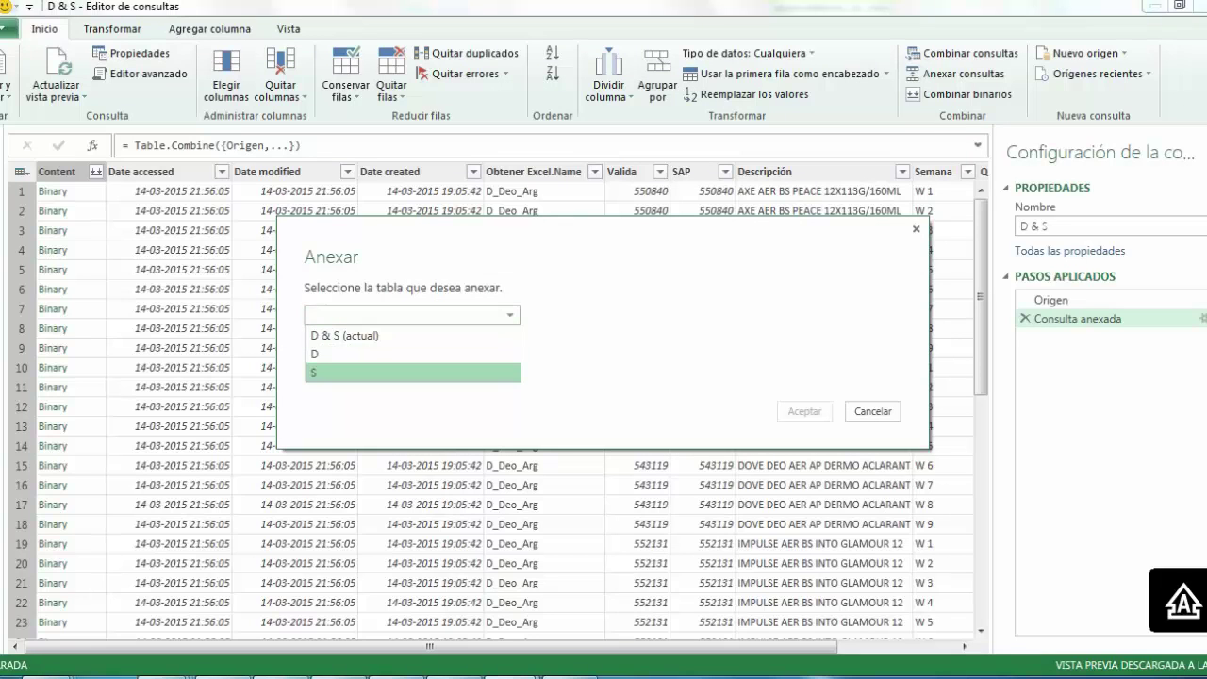
pyautogui.click(412, 373)
pyautogui.click(805, 411)
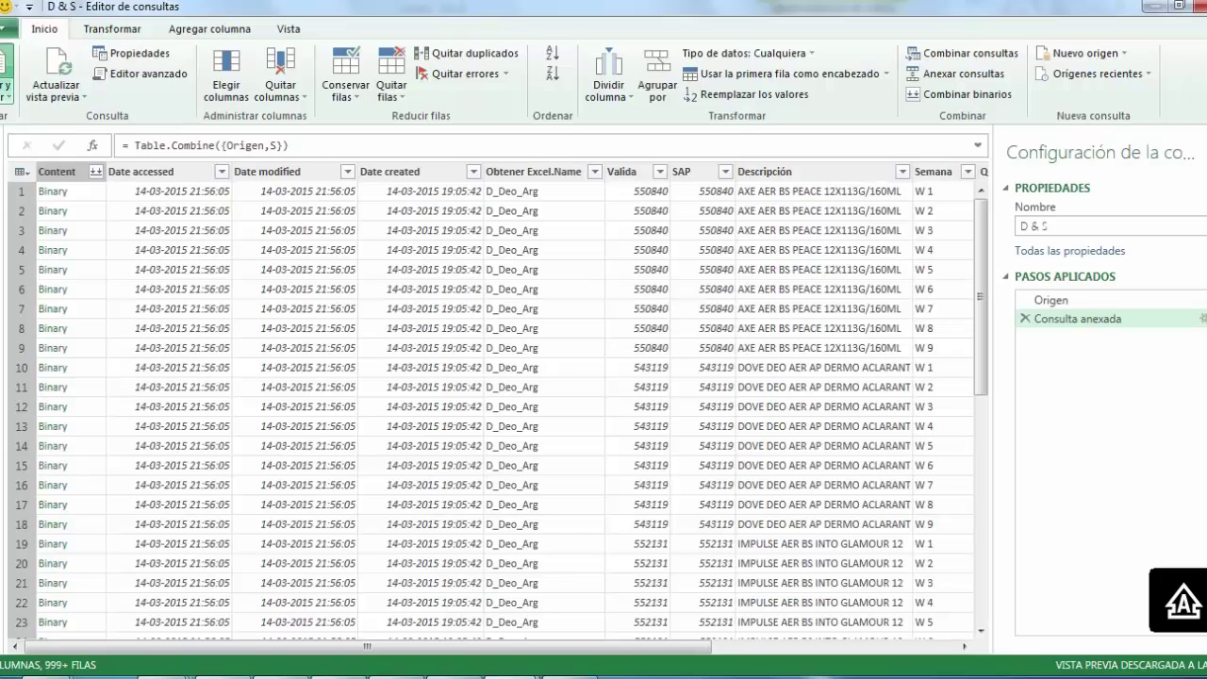
pyautogui.click(6, 75)
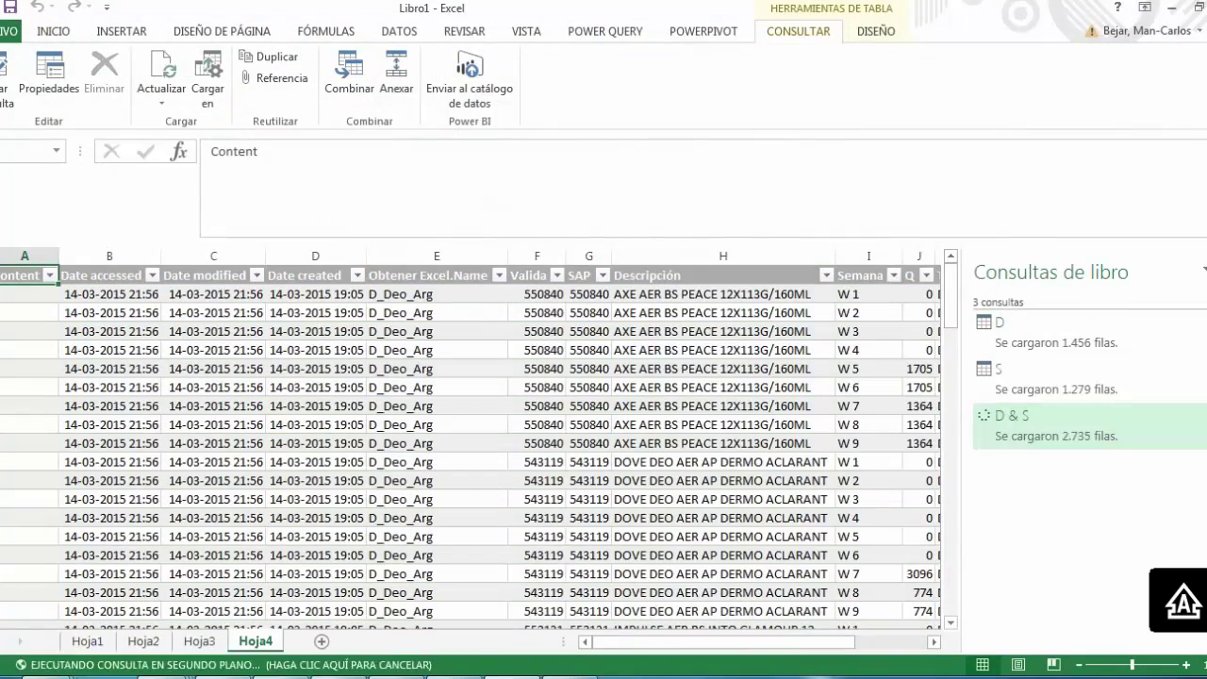
# Check the Tipo column's filter values and look across all columns of the combined table on Hoja4
pyautogui.moveTo(656, 641); pyautogui.dragTo(698, 641)
pyautogui.click(719, 275)
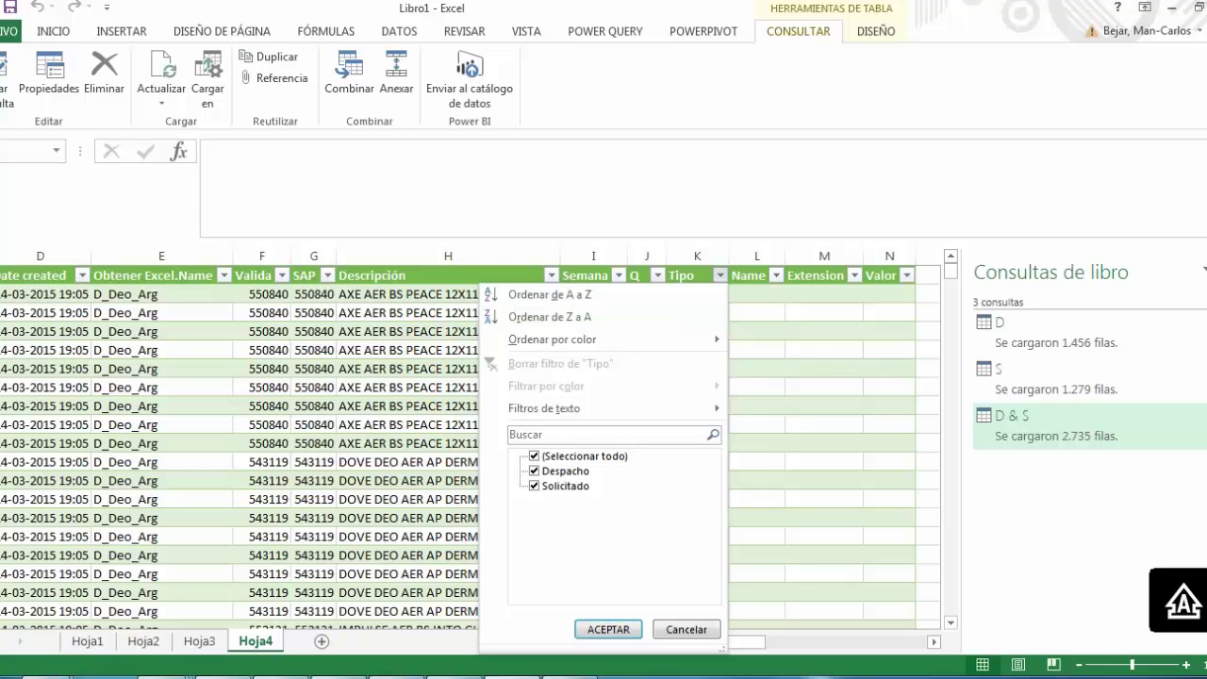
pyautogui.press('Escape')
pyautogui.press('Right')
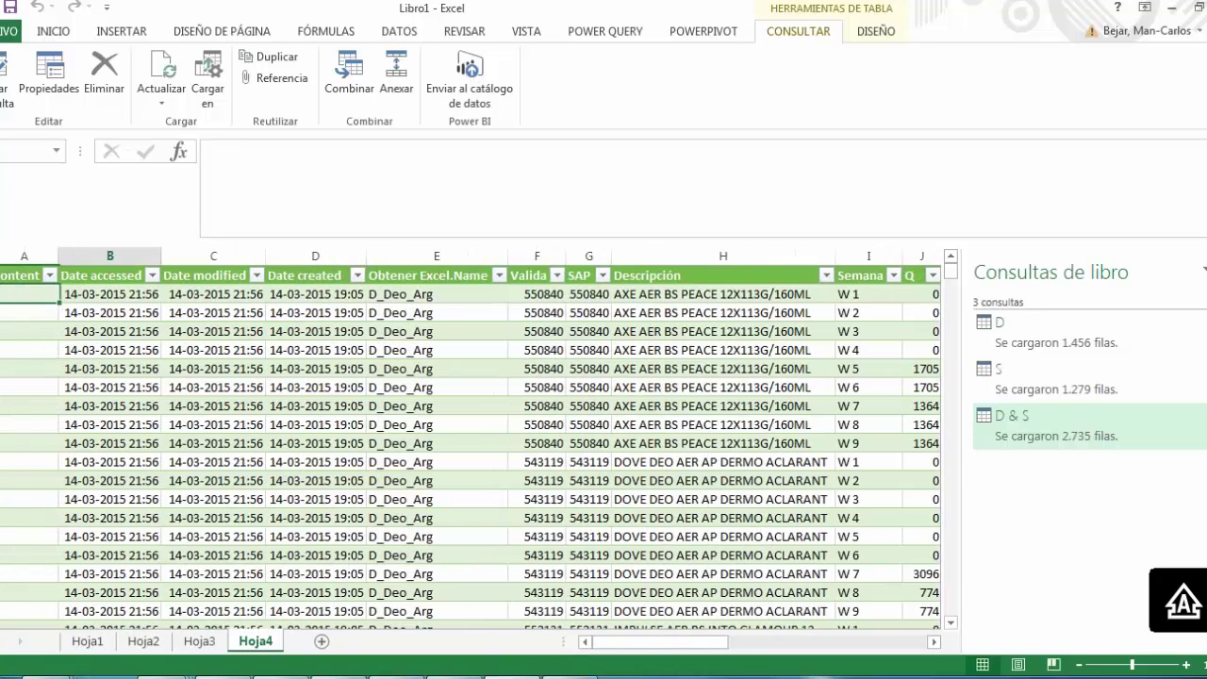
pyautogui.press('Right')
pyautogui.press('Right')
pyautogui.press('Right')
pyautogui.press('Right')
pyautogui.press('Right')
pyautogui.press('Right')
pyautogui.press('Right')
pyautogui.press('Right')
pyautogui.press('Right')
pyautogui.press('Right')
pyautogui.press('Right')
pyautogui.press('Right')
pyautogui.press('Right')
pyautogui.press('Right')
pyautogui.press('Left')
pyautogui.press('Left')
pyautogui.press('Left')
pyautogui.press('Left')
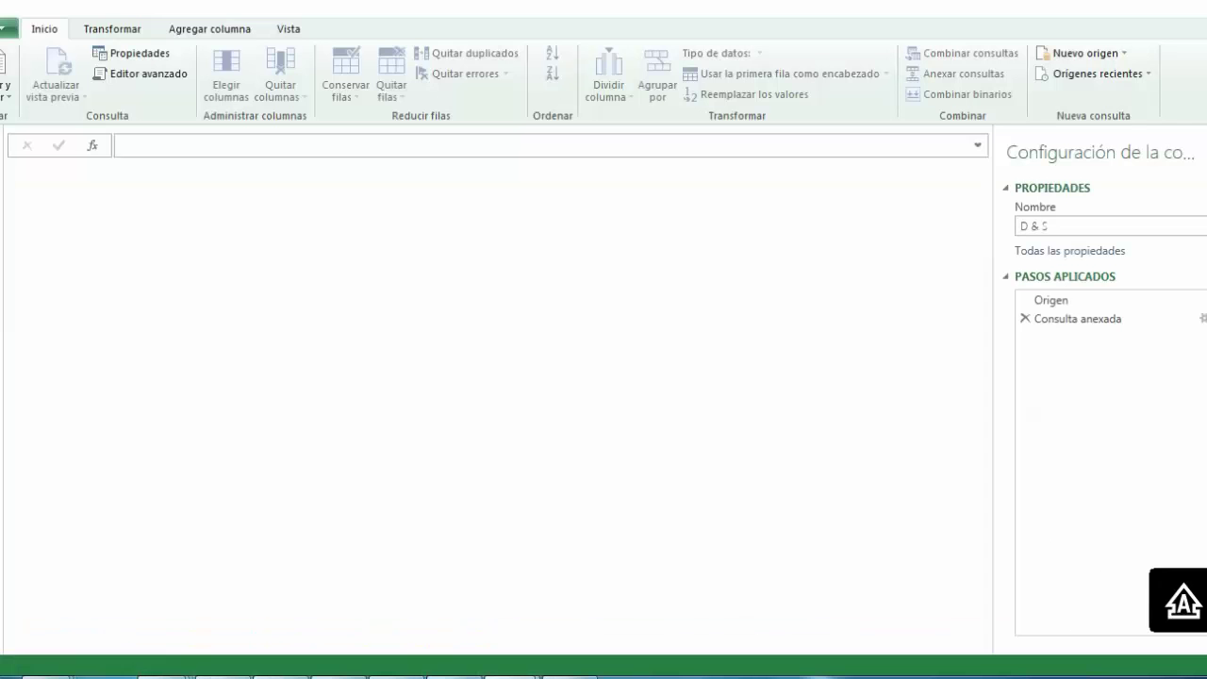
# Remove the Name, Extension and Valor columns from the D & S query and load it back into the workbook
pyautogui.moveTo(368, 647); pyautogui.dragTo(611, 647)
pyautogui.click(790, 171)
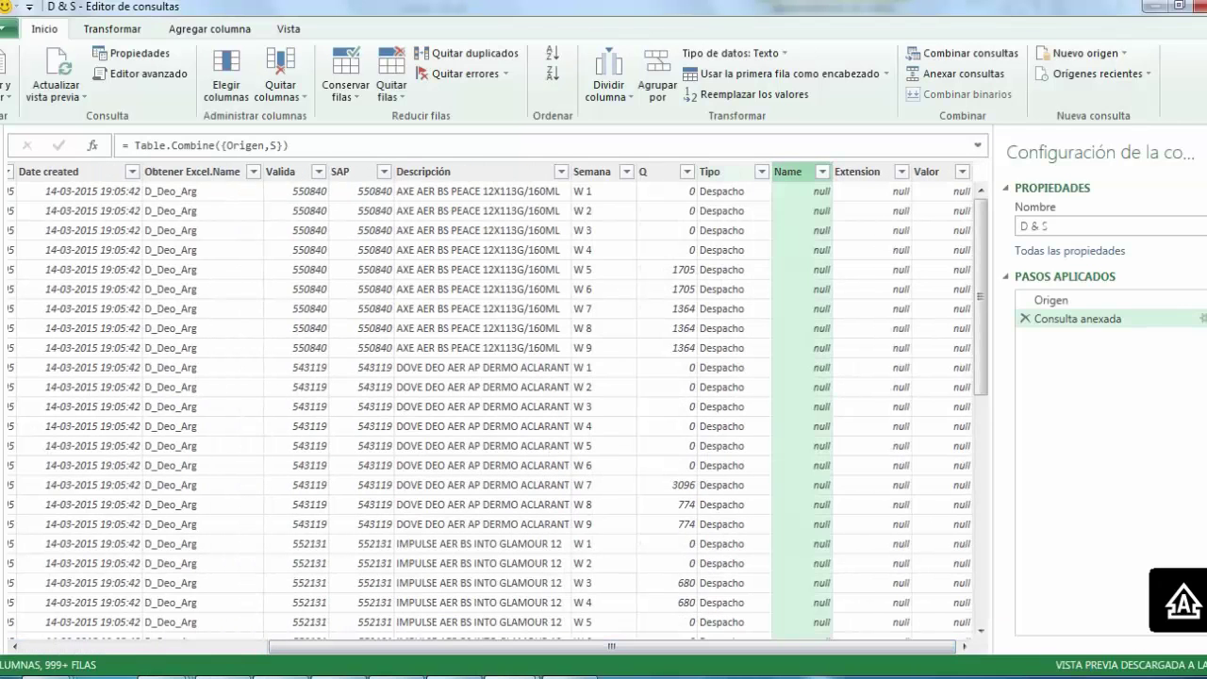
pyautogui.keyDown('ctrl'); pyautogui.click(857, 172); pyautogui.keyUp('ctrl')
pyautogui.keyDown('ctrl'); pyautogui.click(928, 172); pyautogui.keyUp('ctrl')
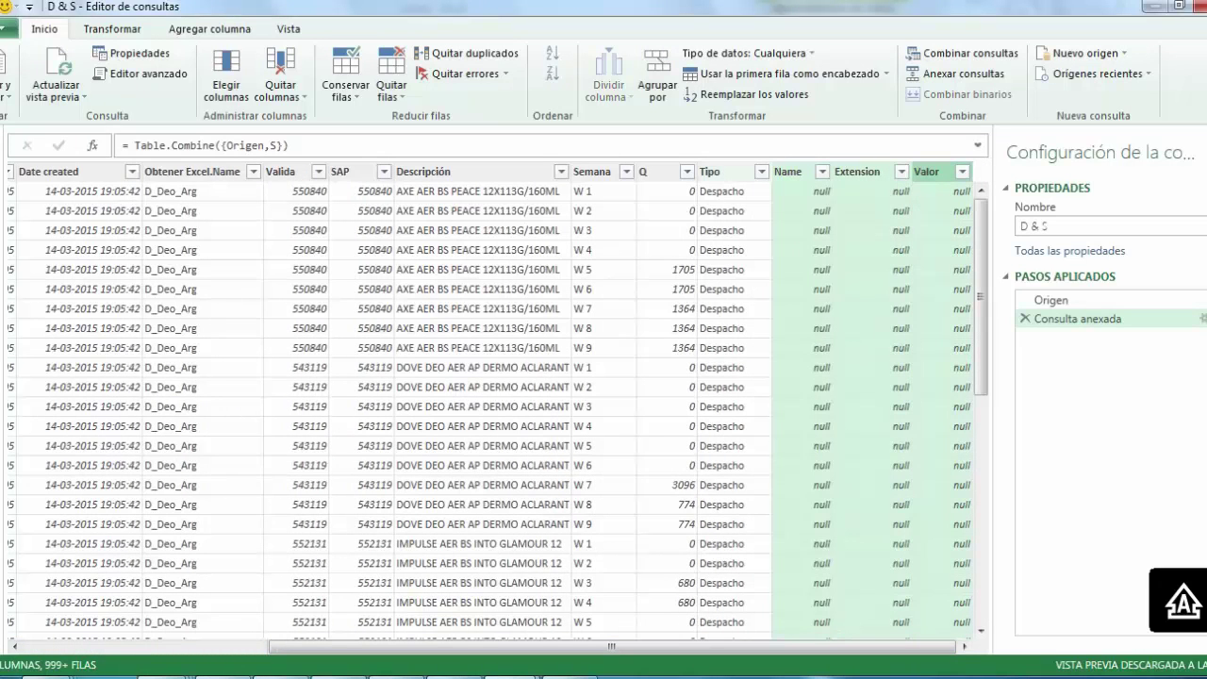
pyautogui.press('Delete')
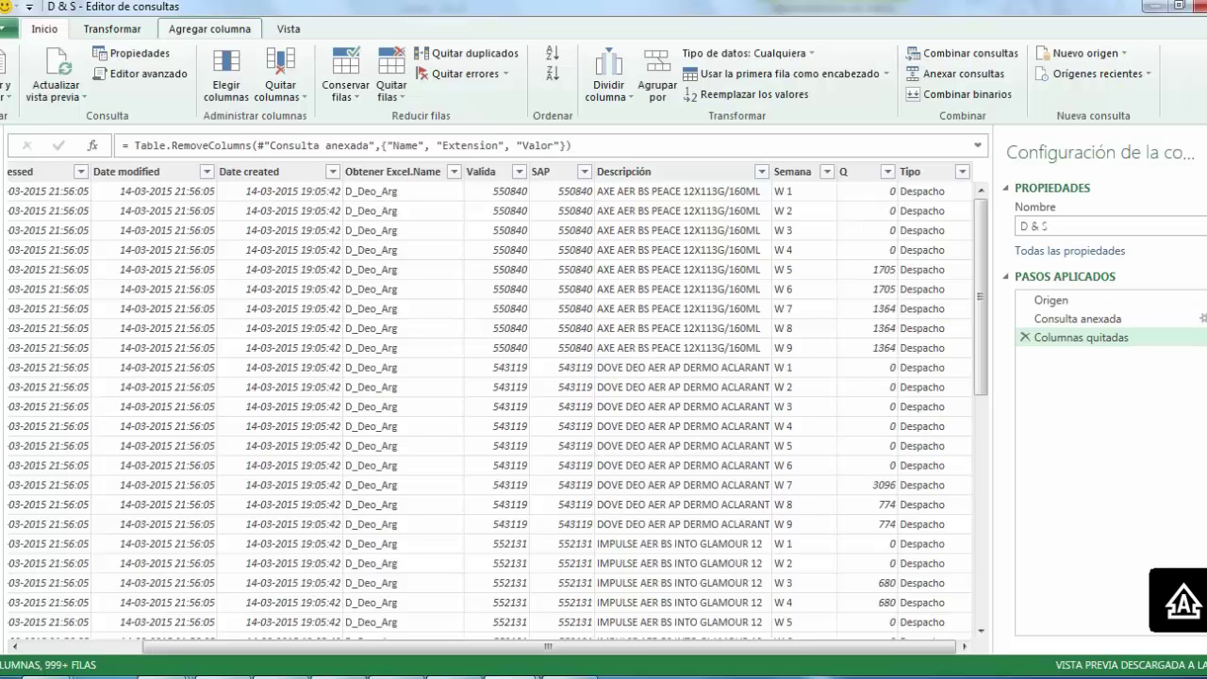
pyautogui.click(4, 62)
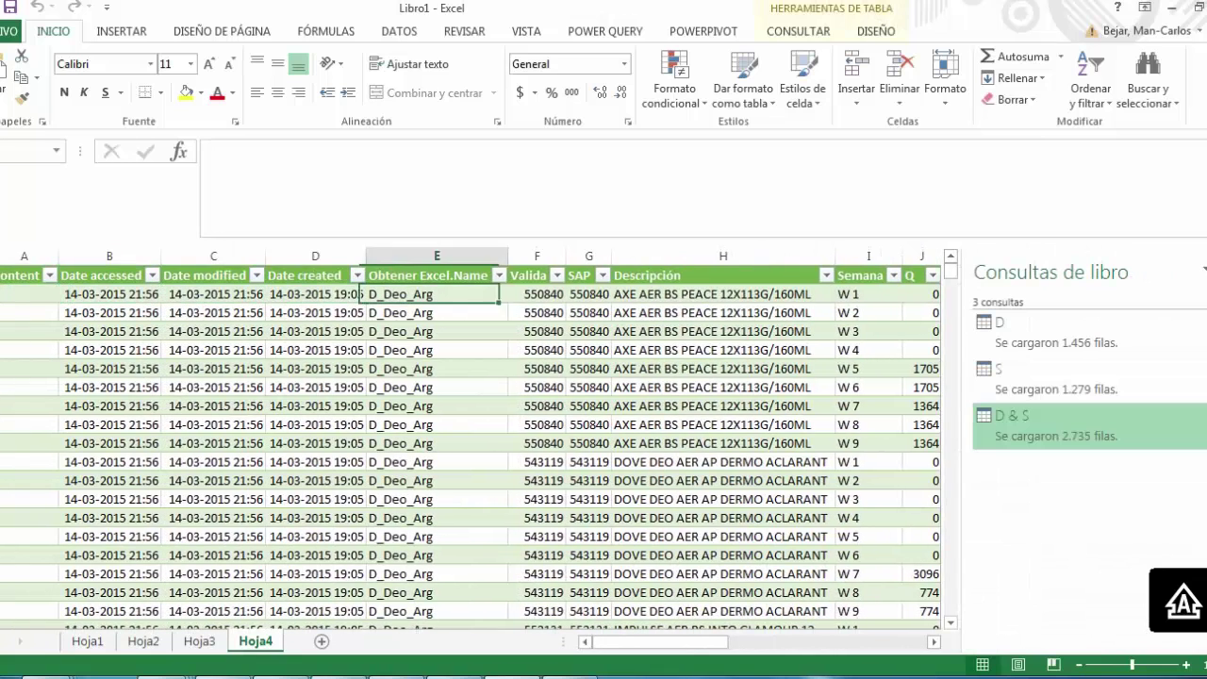
# Review the reloaded D & S table's columns and the filter values of Obtener Excel.Name
pyautogui.press('Right')
pyautogui.press('Right')
pyautogui.press('Right')
pyautogui.press('Right')
pyautogui.press('Right')
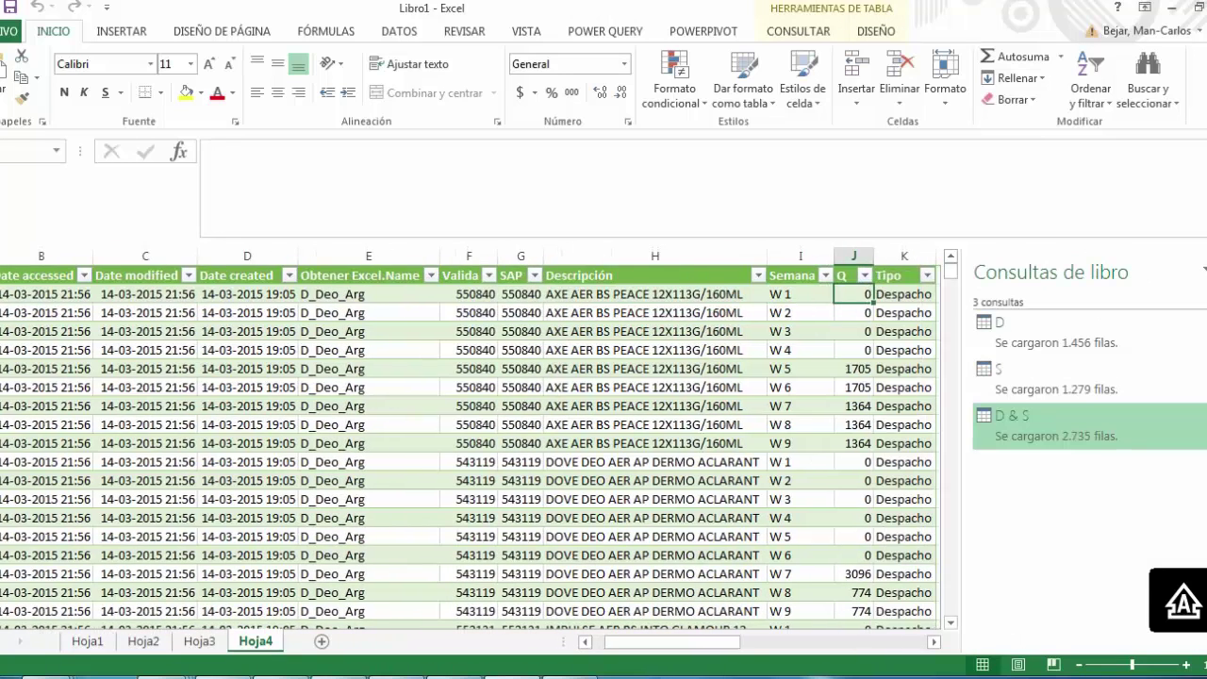
pyautogui.press('Left')
pyautogui.press('Left')
pyautogui.press('Left')
pyautogui.press('Left')
pyautogui.press('Left')
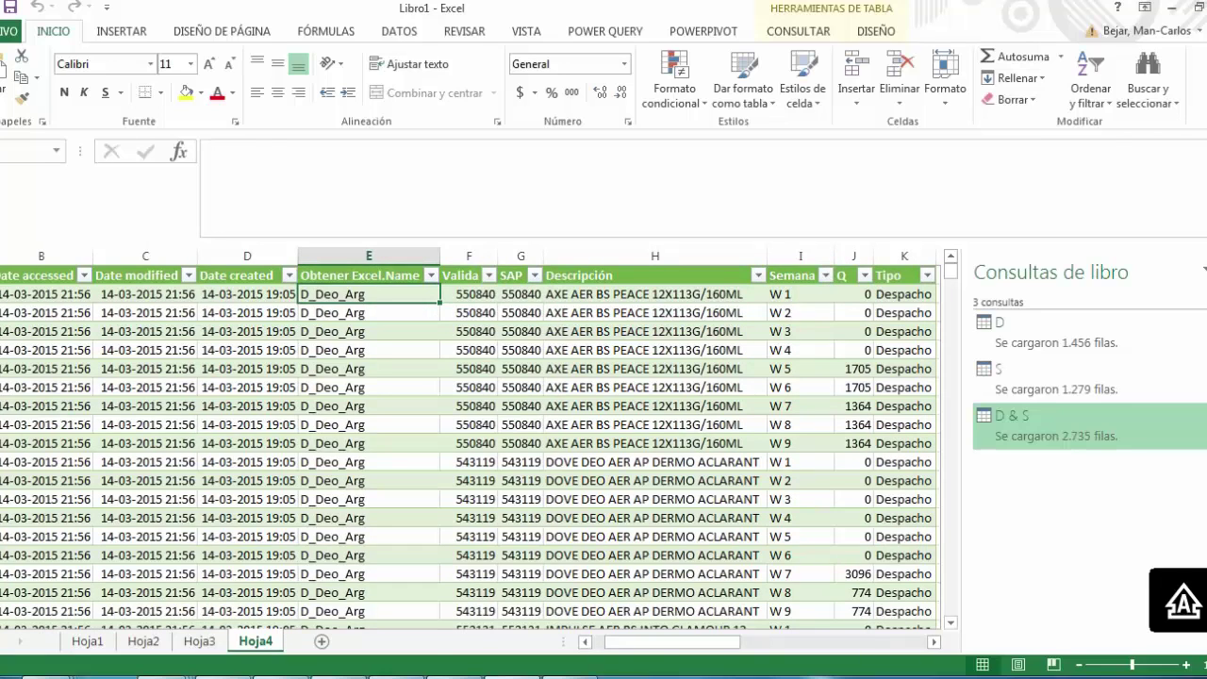
pyautogui.click(431, 275)
pyautogui.moveTo(423, 499); pyautogui.dragTo(423, 551)
pyautogui.click(318, 629)
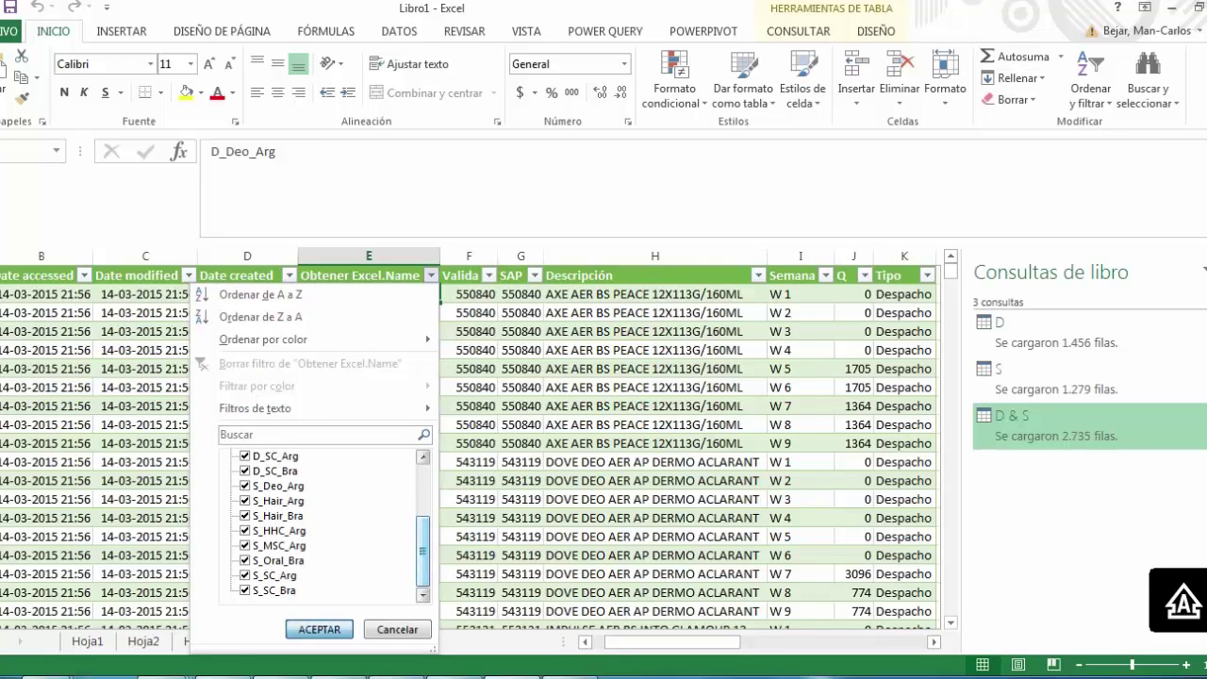
# Examine the Semana and Q entries in the first Despacho rows of the combined table
pyautogui.click(654, 424)
pyautogui.click(800, 424)
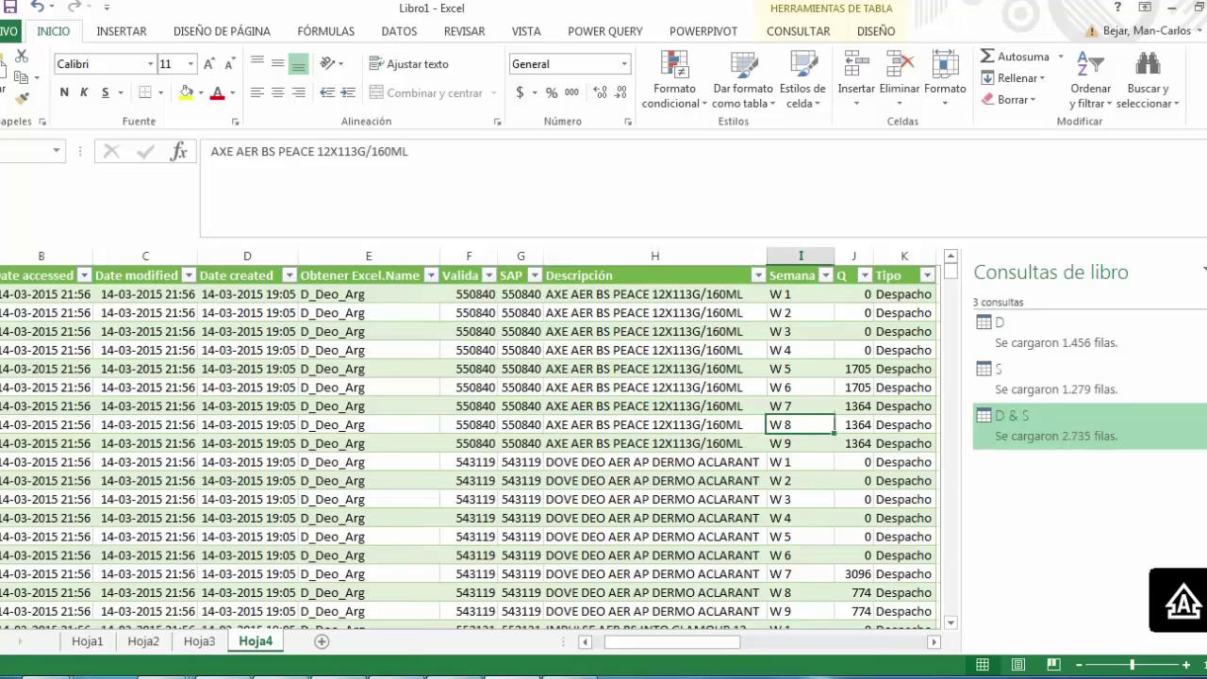
pyautogui.hotkey('ctrl', 'Down')
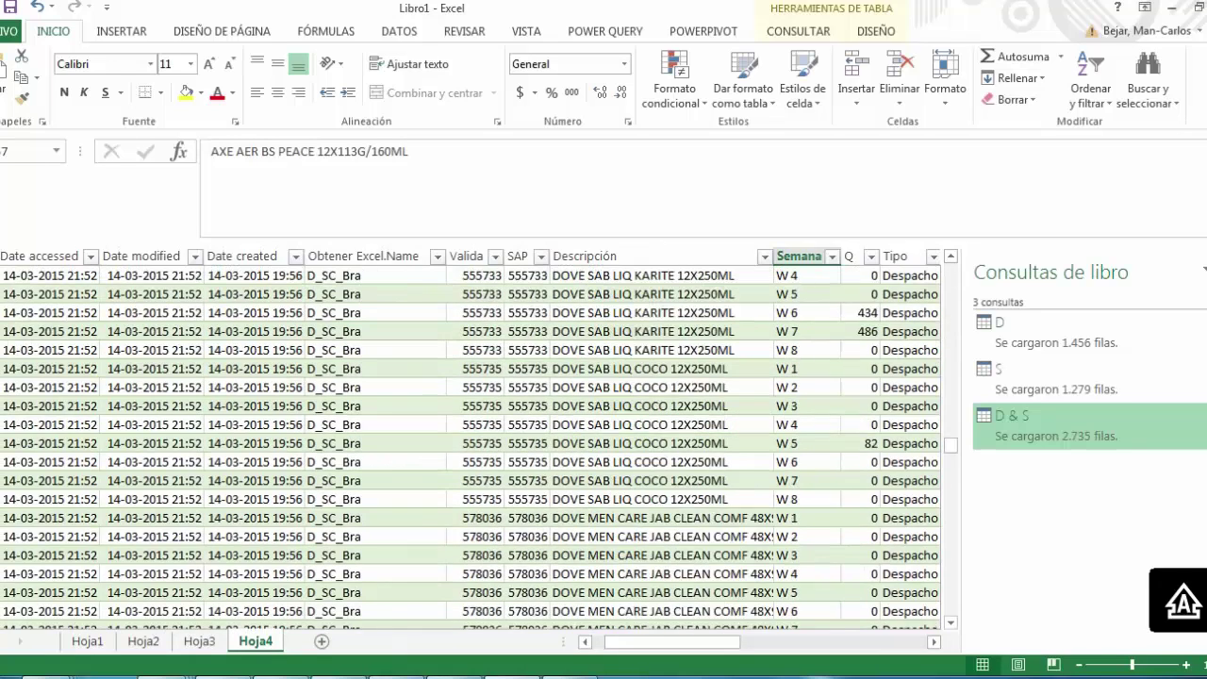
pyautogui.hotkey('ctrl', 'Up')
pyautogui.press('Right')
pyautogui.press('Down')
pyautogui.press('Down')
pyautogui.press('Down')
pyautogui.press('Down')
pyautogui.press('Down')
pyautogui.press('Down')
pyautogui.press('Down')
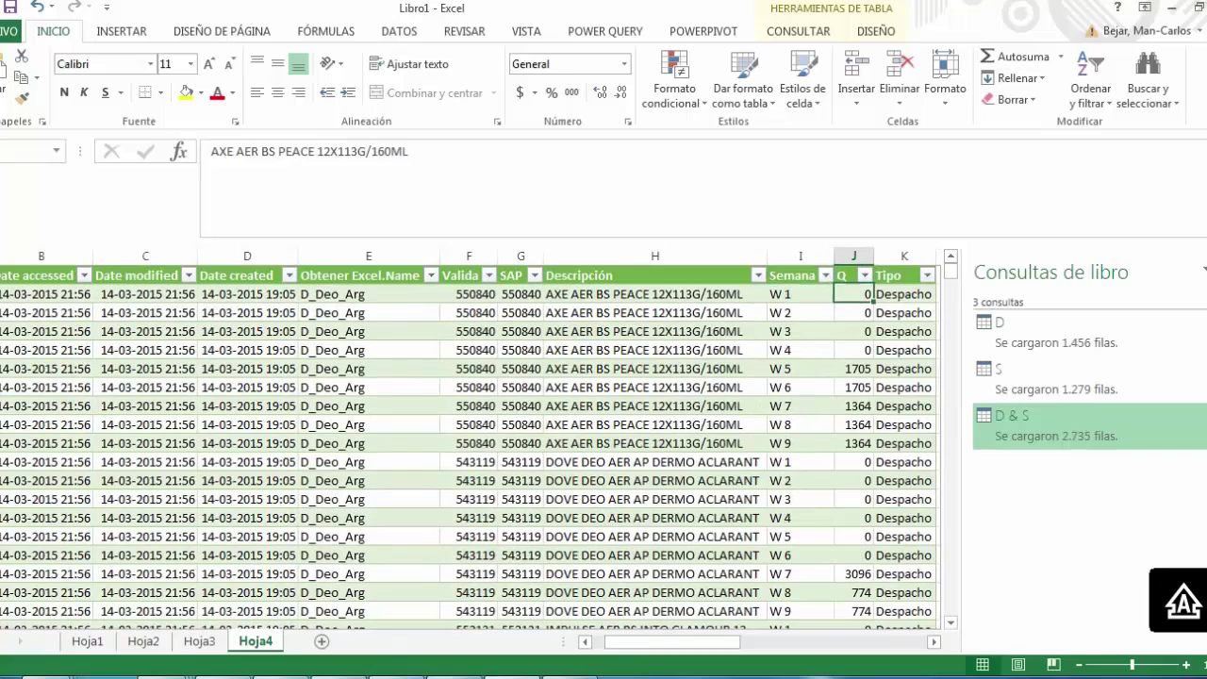
pyautogui.press('Left')
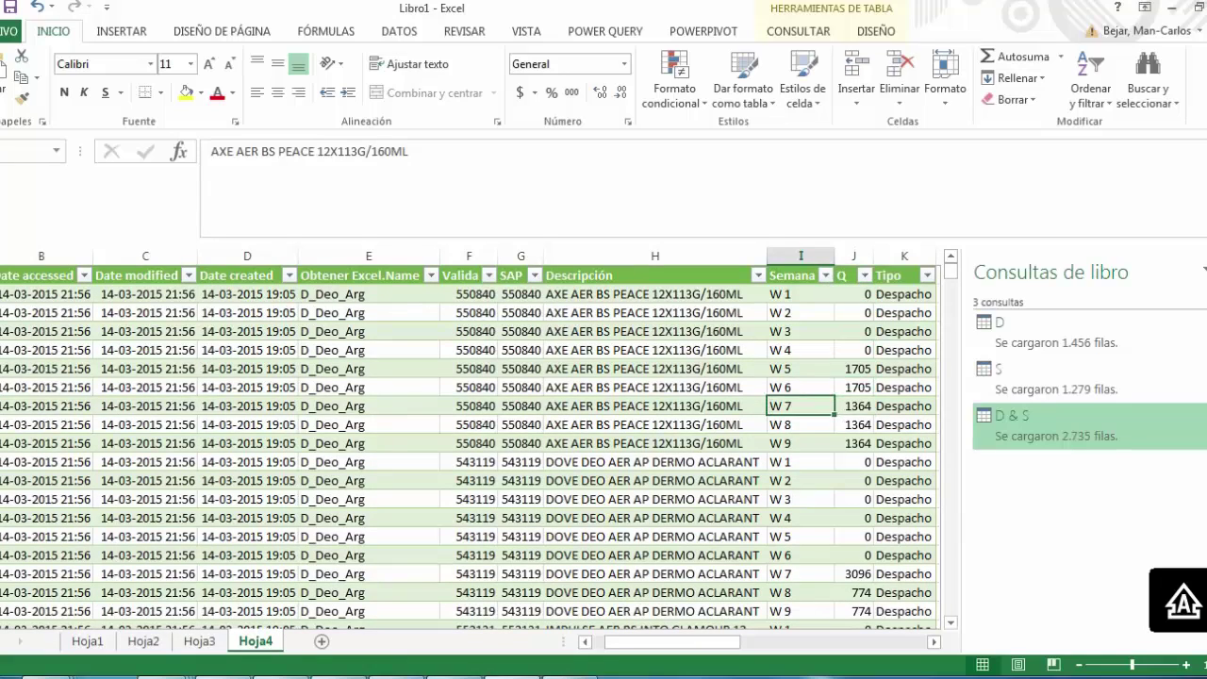
# Compare the Semana and Q columns where the rows change from Despacho to Solicitado
pyautogui.hotkey('ctrl', 'Down')
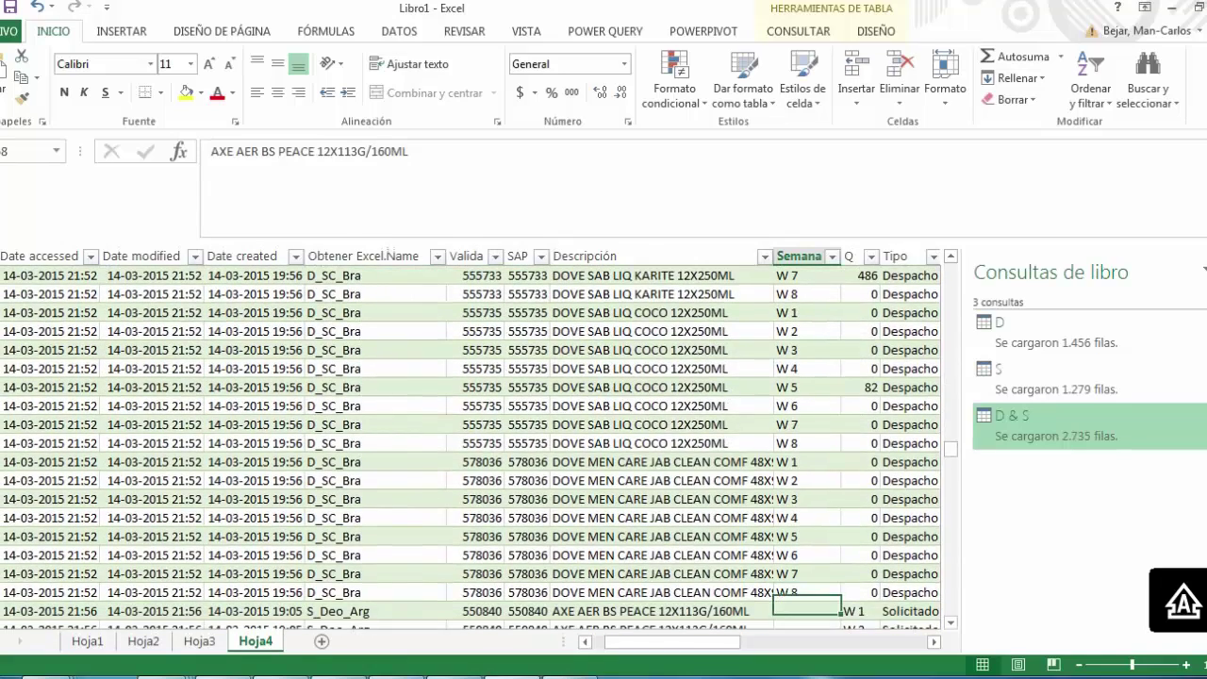
pyautogui.press('Down')
pyautogui.press('Down')
pyautogui.press('Down')
pyautogui.press('Down')
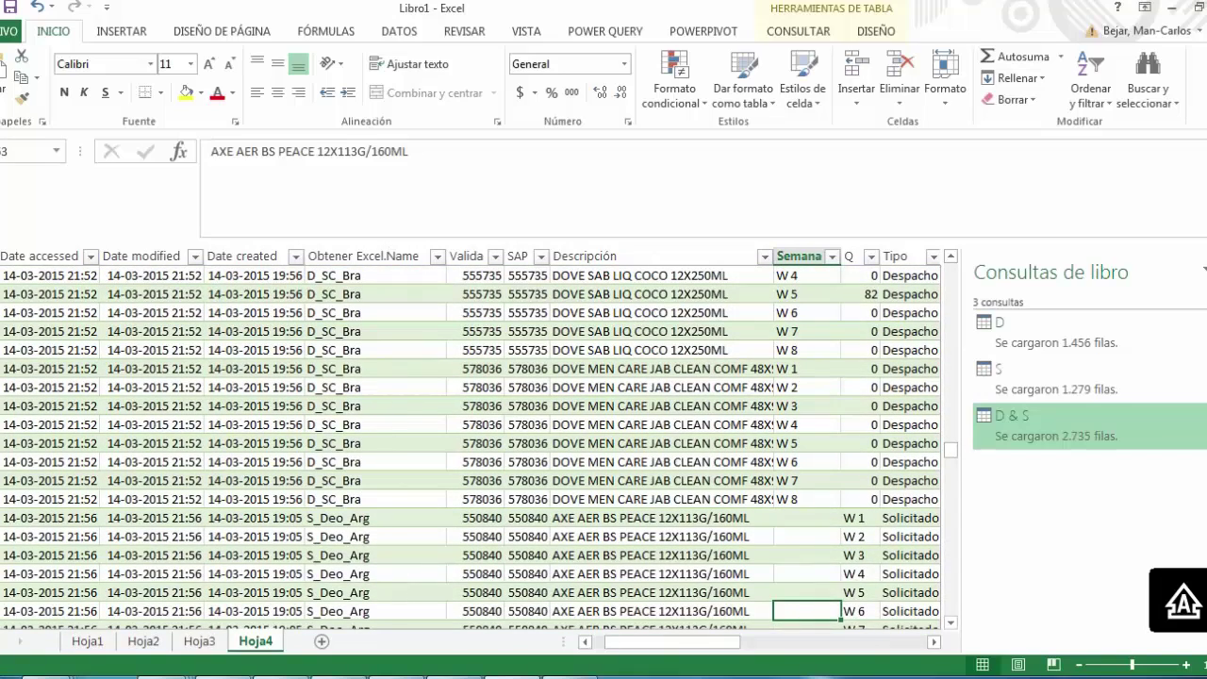
pyautogui.press('Up')
pyautogui.press('Up')
pyautogui.press('Up')
pyautogui.press('Up')
pyautogui.press('Right')
pyautogui.press('Right')
pyautogui.press('Right')
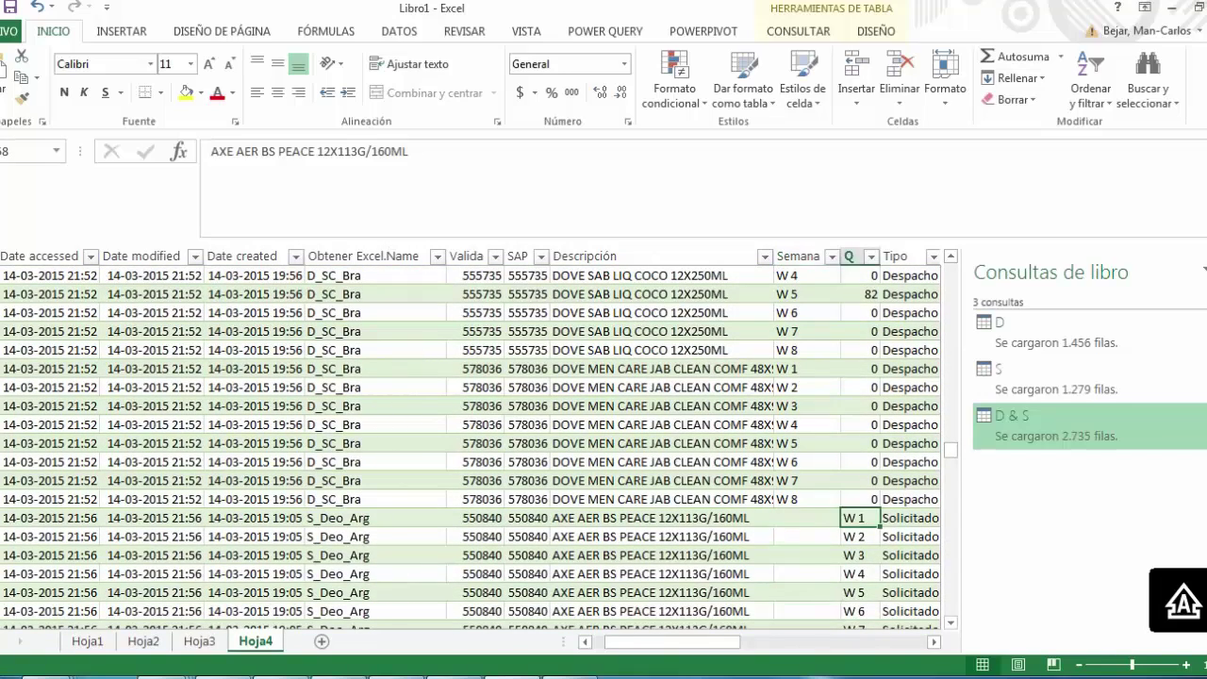
pyautogui.press('Left')
pyautogui.press('Left')
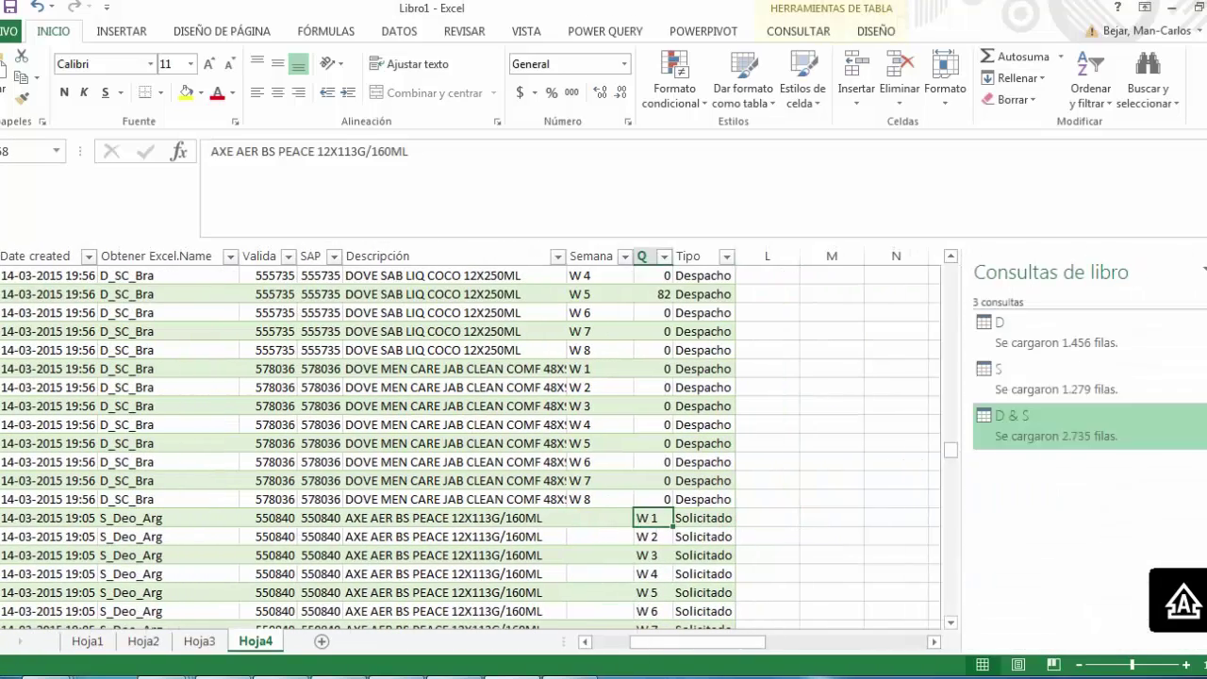
pyautogui.press('Left')
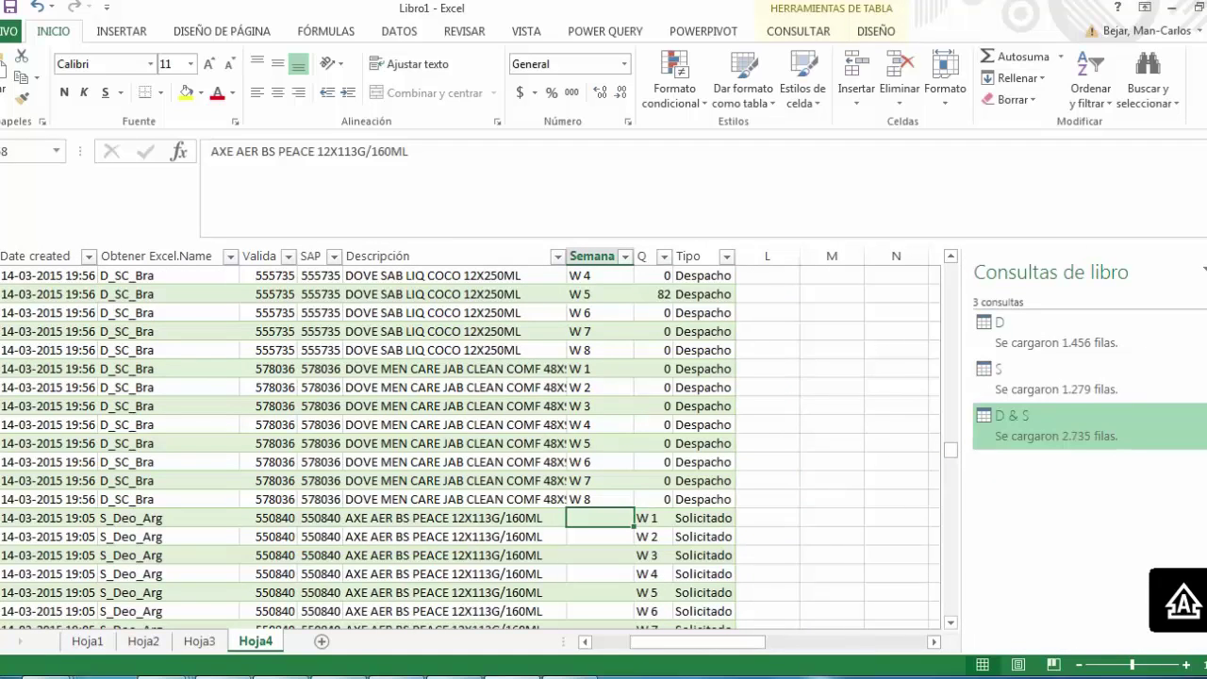
pyautogui.press('Right')
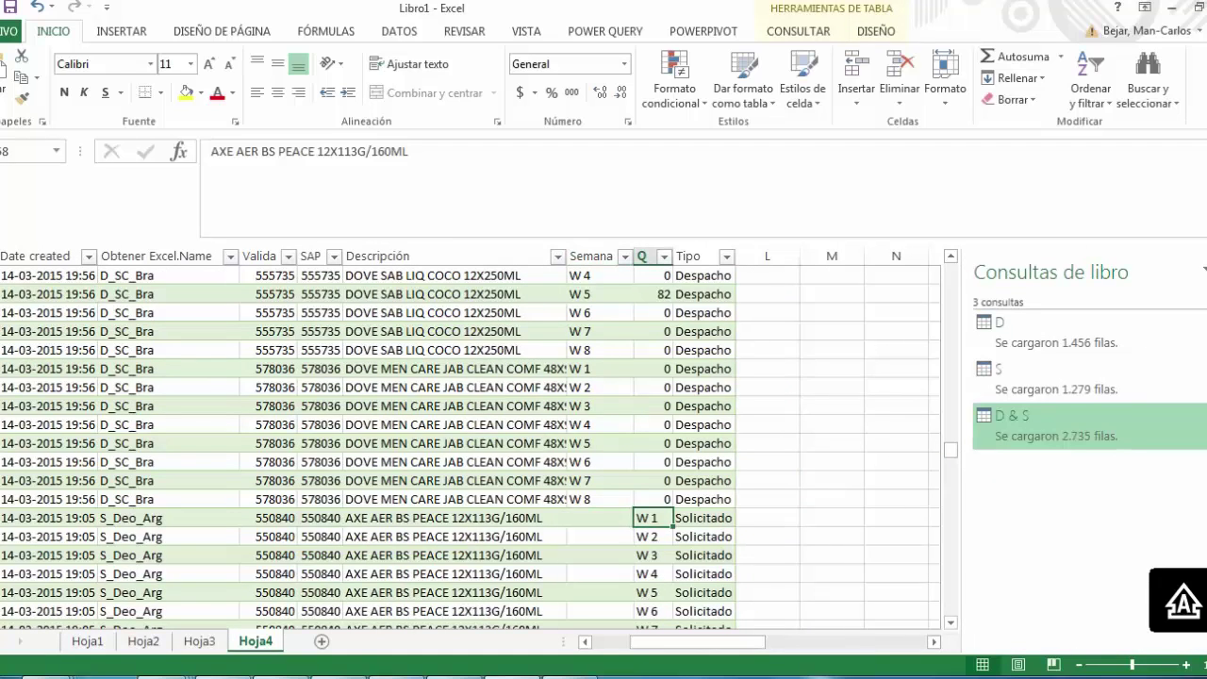
pyautogui.press('Left')
pyautogui.press('Up')
pyautogui.press('Up')
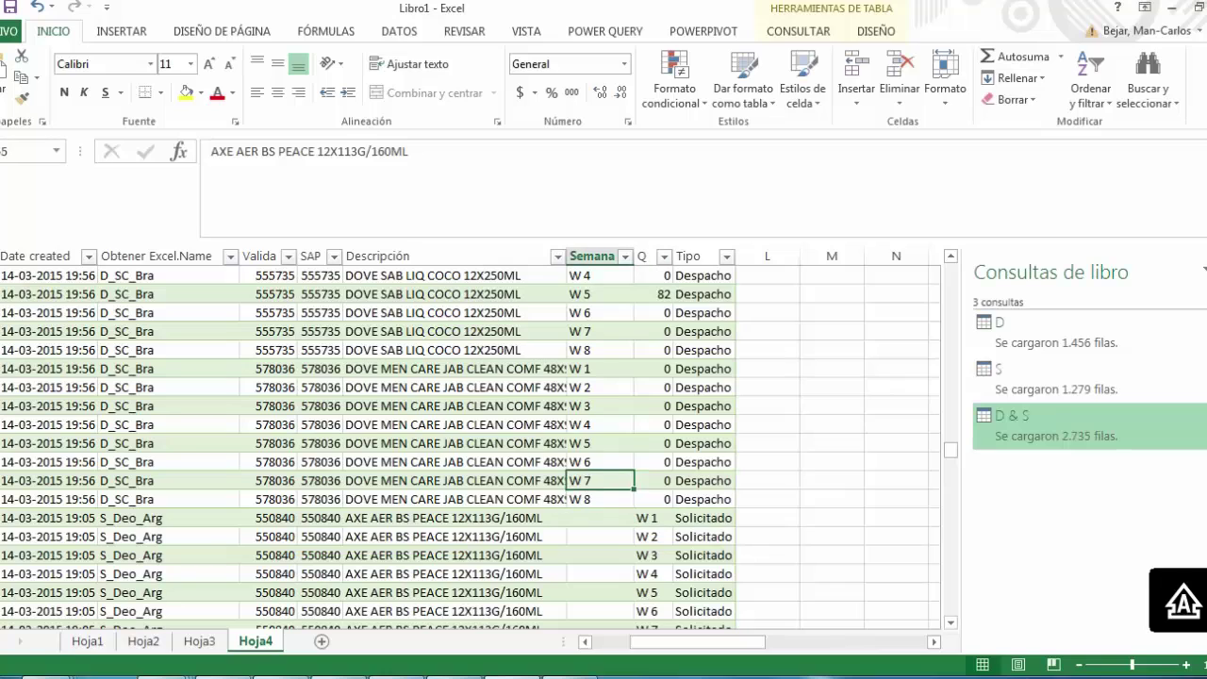
pyautogui.press('Up')
pyautogui.press('Down')
pyautogui.press('Down')
pyautogui.press('Up')
pyautogui.press('Up')
pyautogui.press('Down')
pyautogui.press('Down')
pyautogui.press('Down')
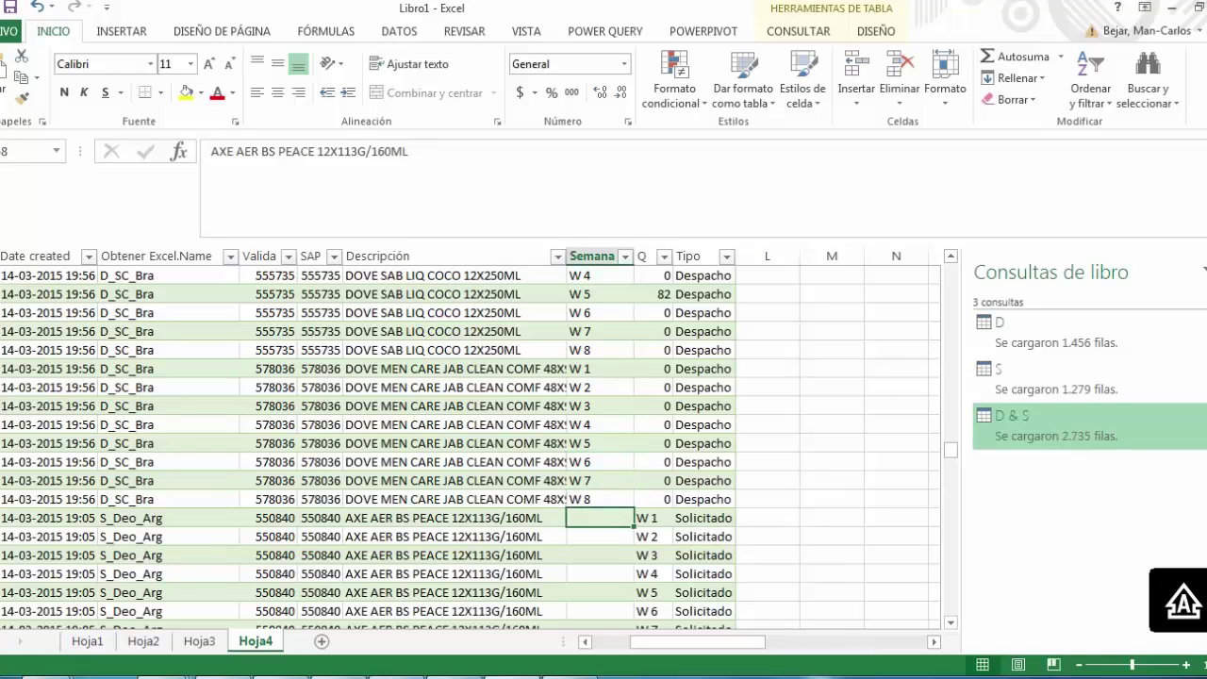
pyautogui.press('Right')
pyautogui.press('Up')
pyautogui.press('Up')
pyautogui.press('Up')
pyautogui.press('Up')
pyautogui.press('Up')
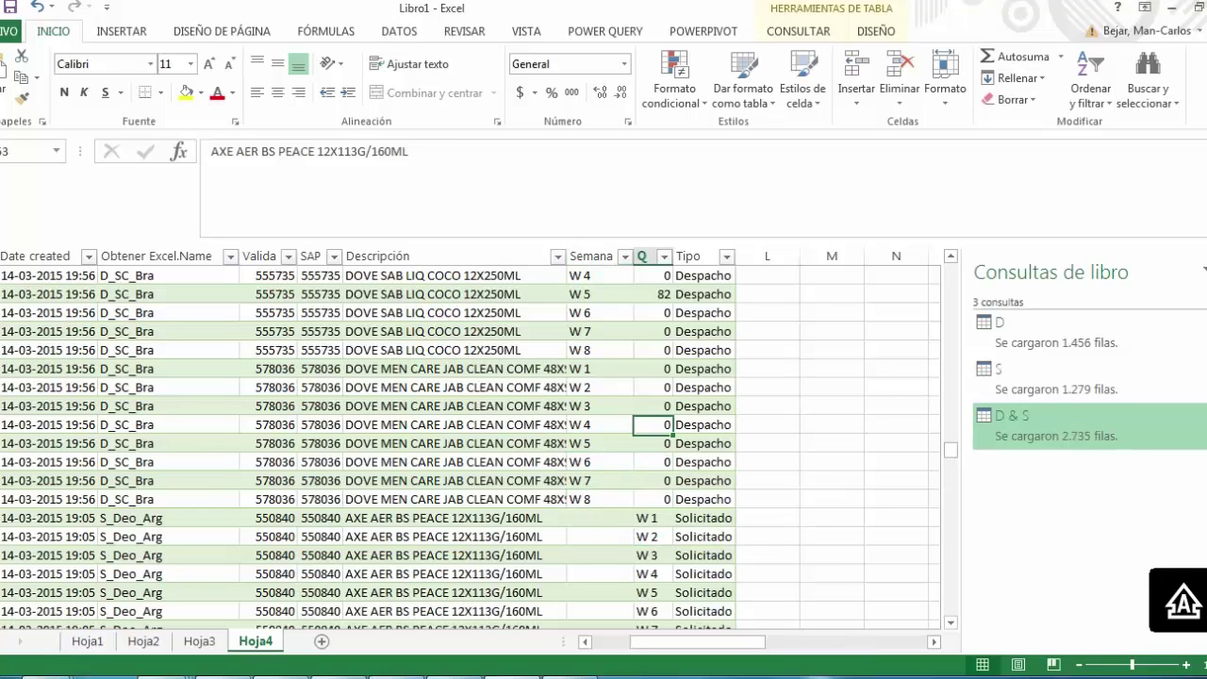
pyautogui.press('Down')
pyautogui.press('Down')
pyautogui.press('Down')
pyautogui.press('Down')
pyautogui.press('Down')
pyautogui.press('Down')
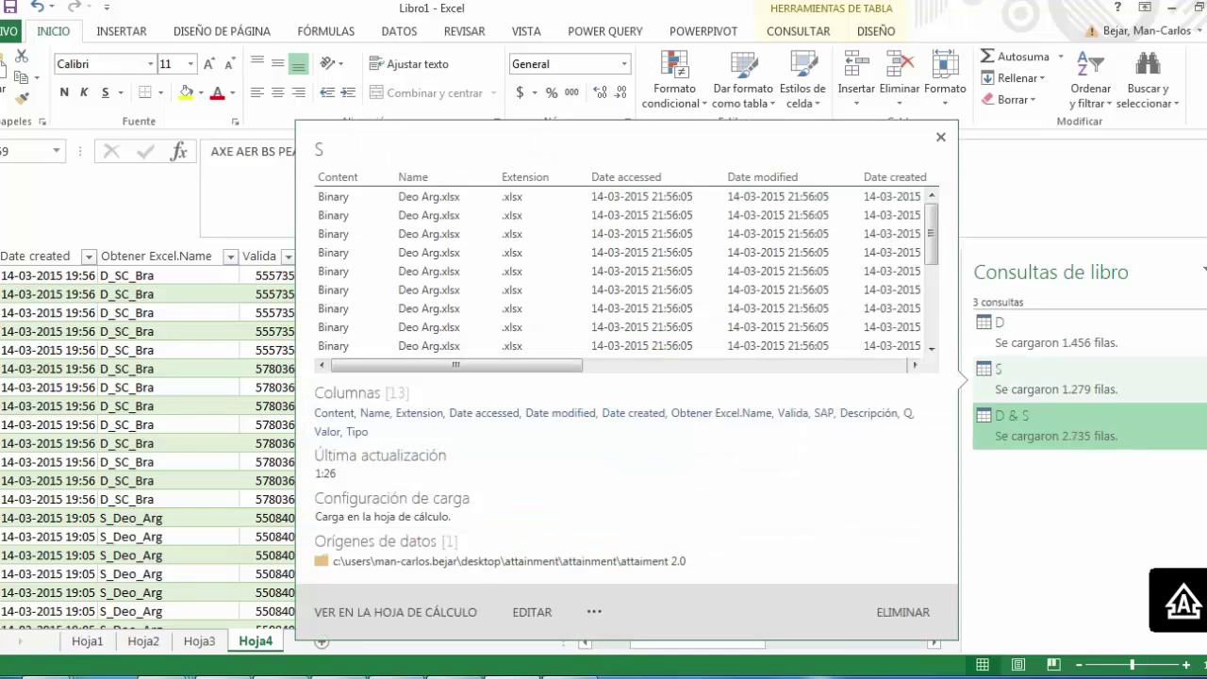
# Open the S query for editing and rename its Q column to Semana
pyautogui.click(1037, 377)
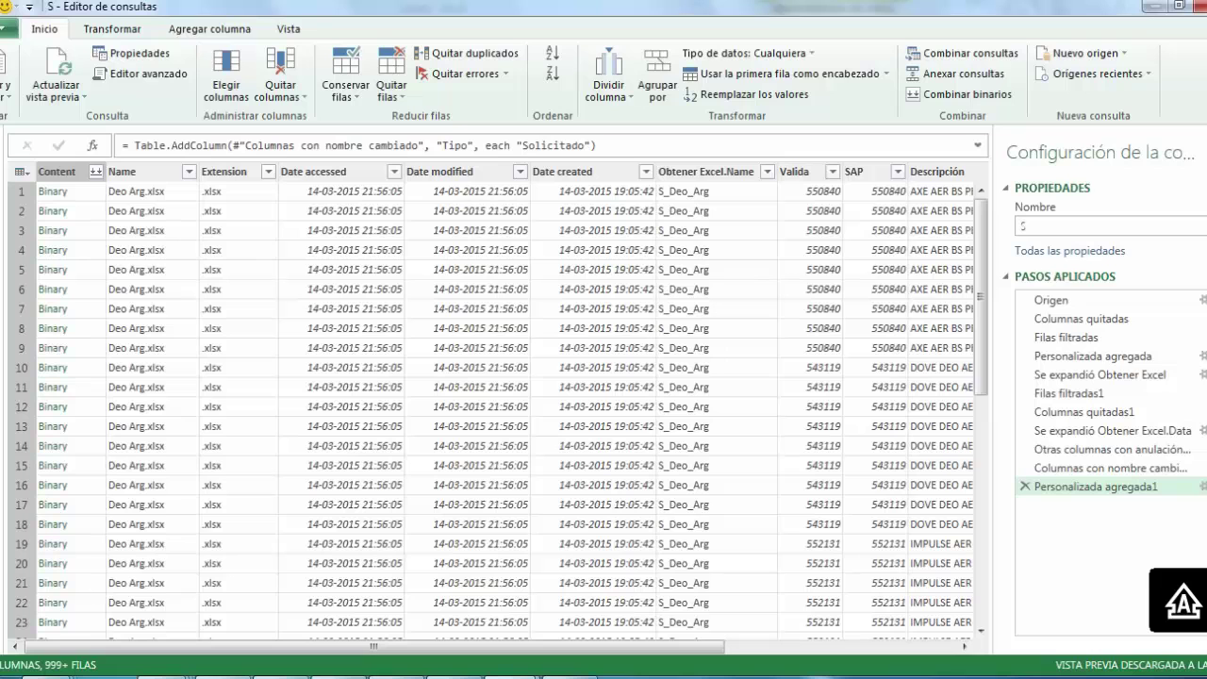
pyautogui.moveTo(373, 646); pyautogui.dragTo(604, 646)
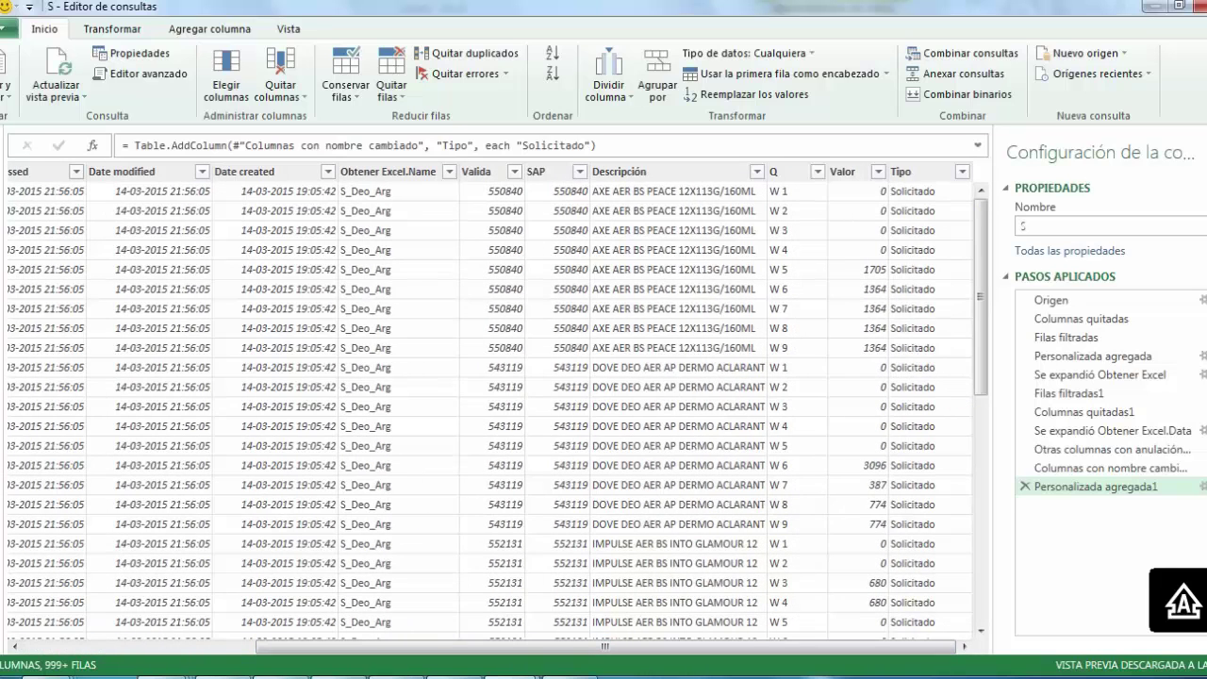
pyautogui.click(787, 170)
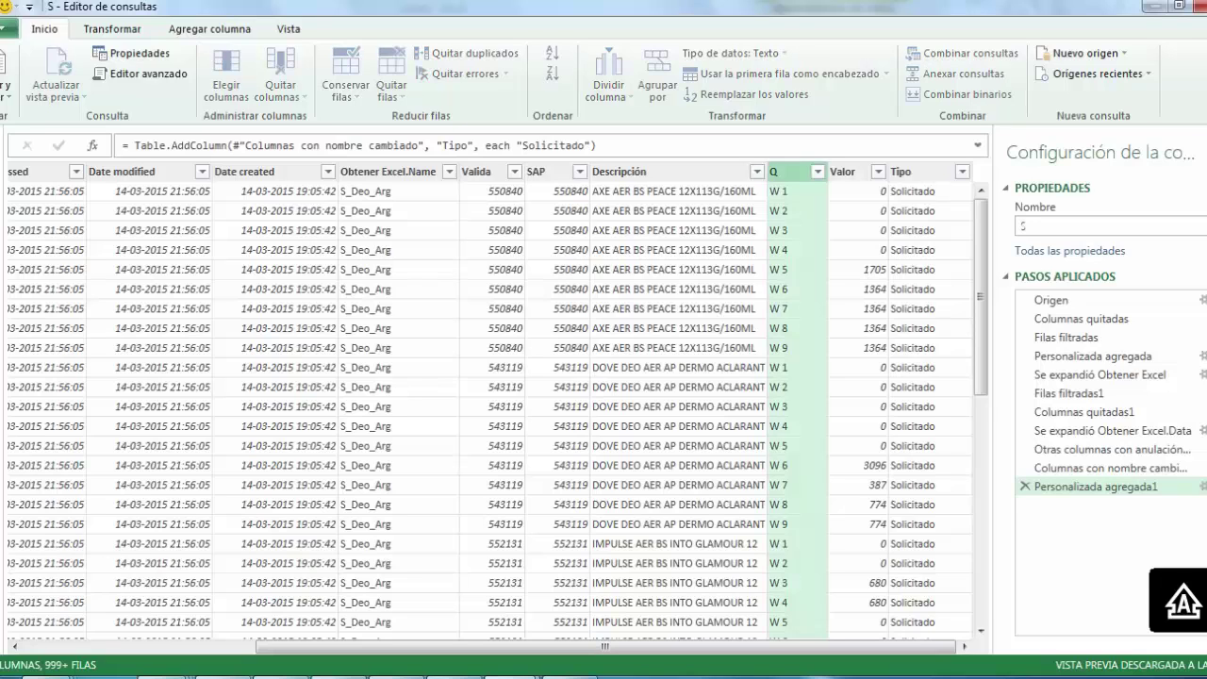
pyautogui.press('Return')
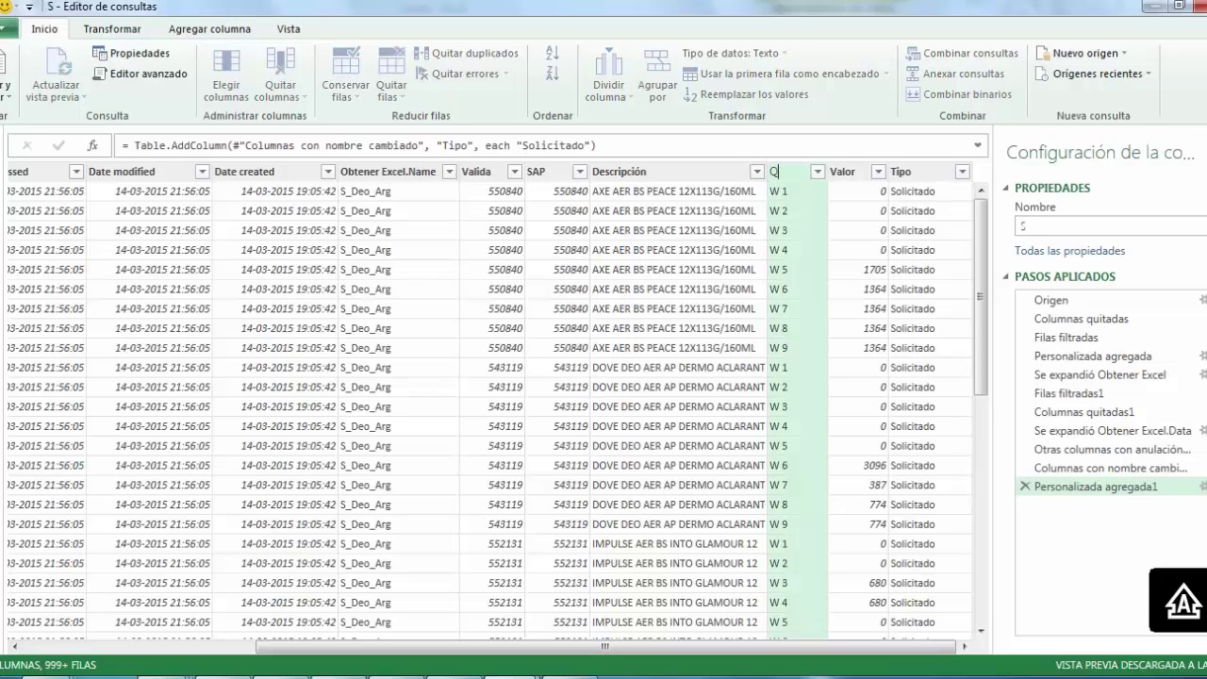
pyautogui.press('F2')
pyautogui.write('sEMAN')
pyautogui.press('BackSpace')
pyautogui.press('BackSpace')
pyautogui.press('BackSpace')
pyautogui.press('BackSpace')
pyautogui.press('BackSpace')
pyautogui.write('Semana')
pyautogui.press('Tab')
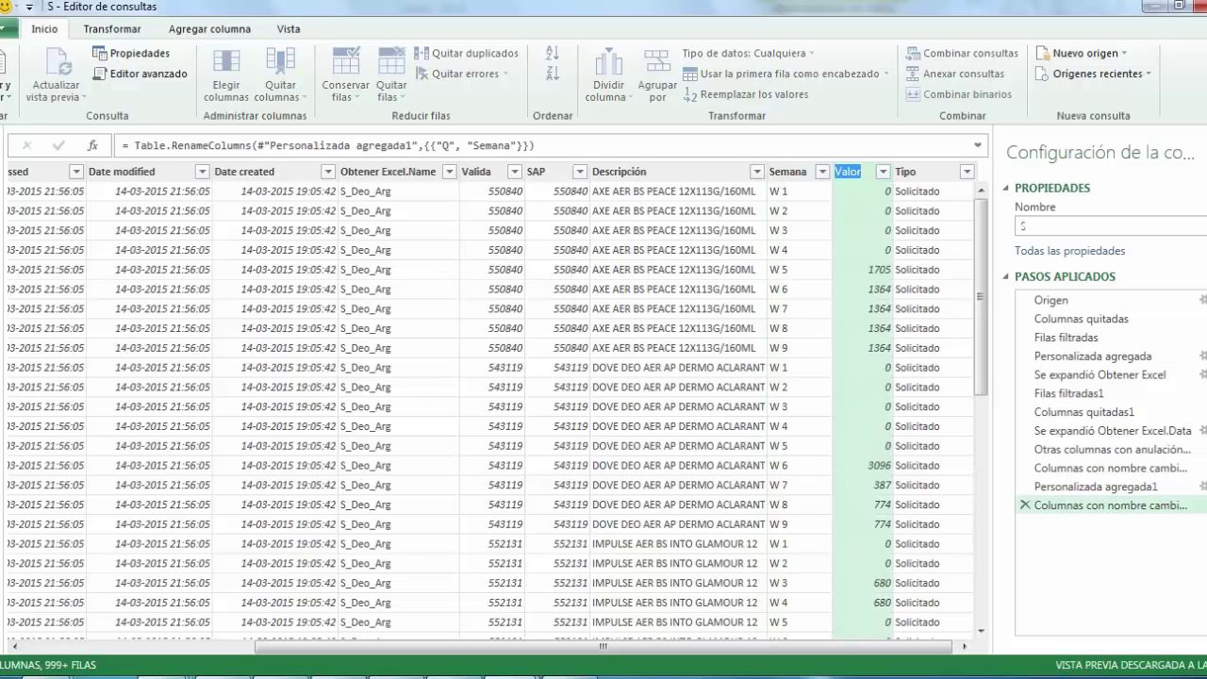
# Rename the S query's Valor column to Q and load the query back into the workbook
pyautogui.write('q')
pyautogui.press('BackSpace')
pyautogui.write('Q')
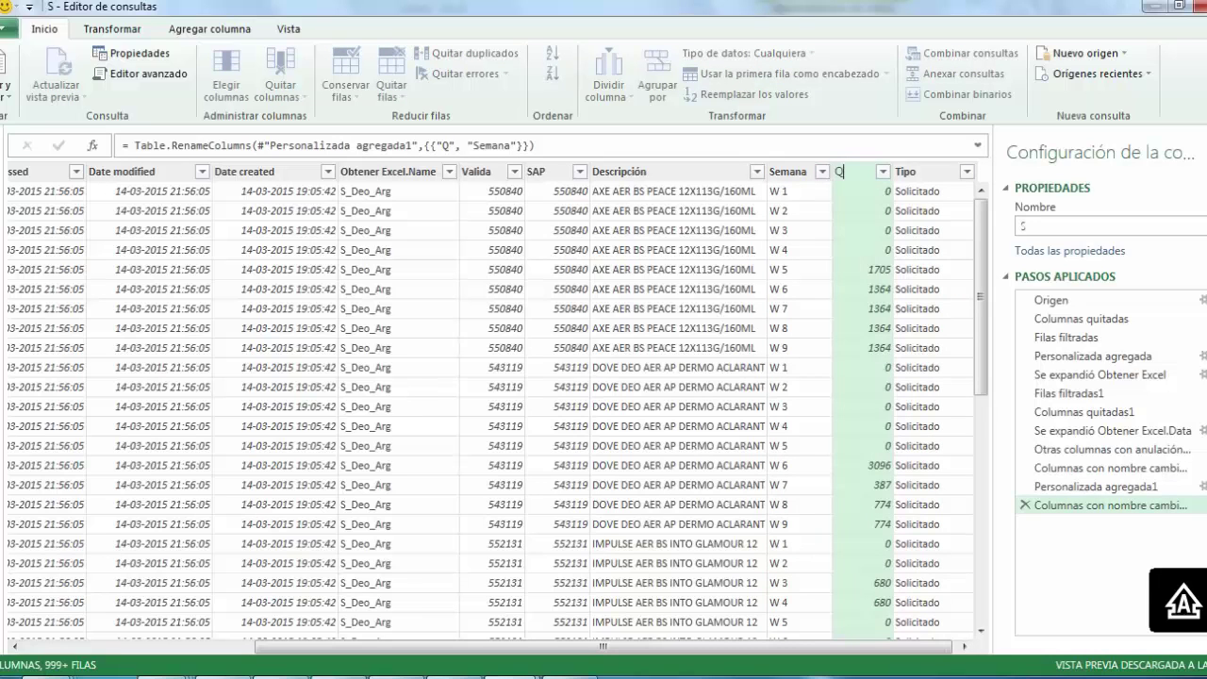
pyautogui.press('Return')
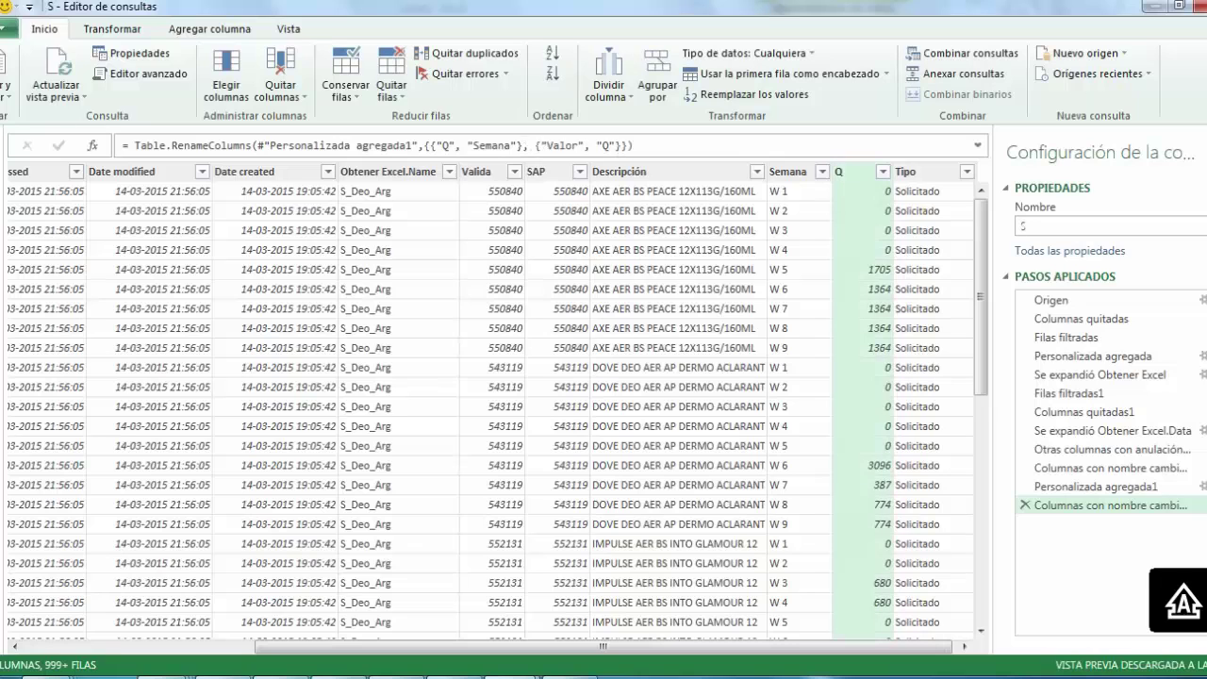
pyautogui.click(7, 75)
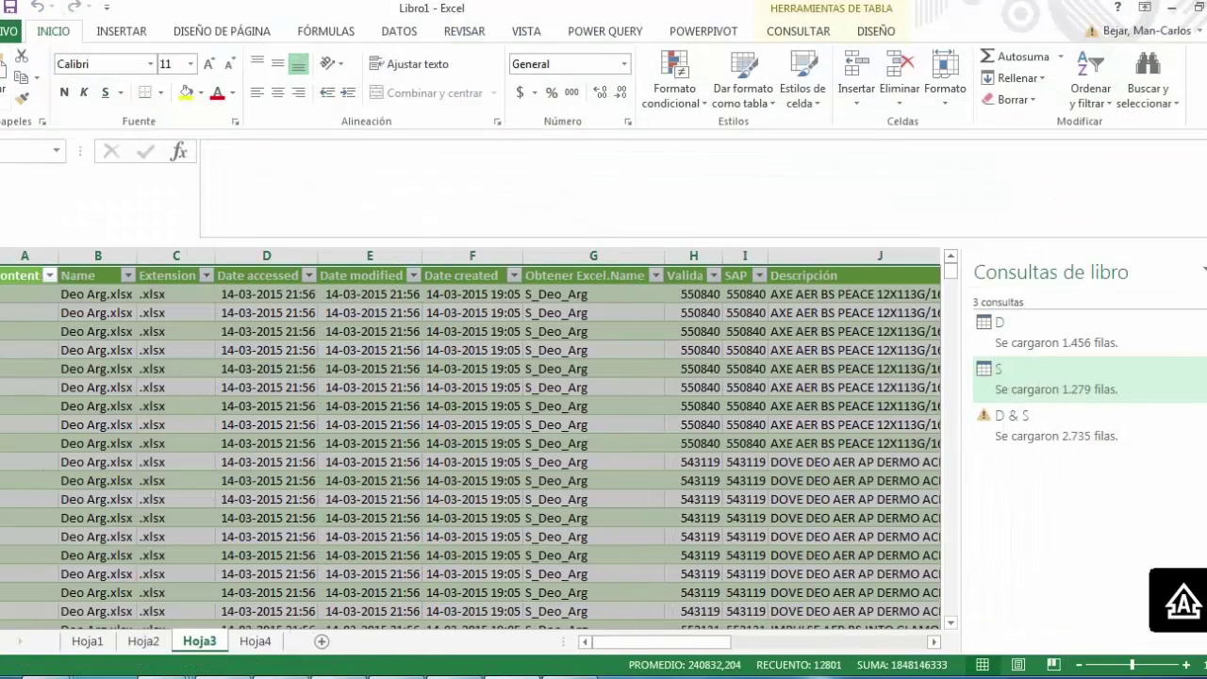
# Try to refresh the D & S query and check the S query's Semana, Q and Tipo columns
pyautogui.click(1056, 425)
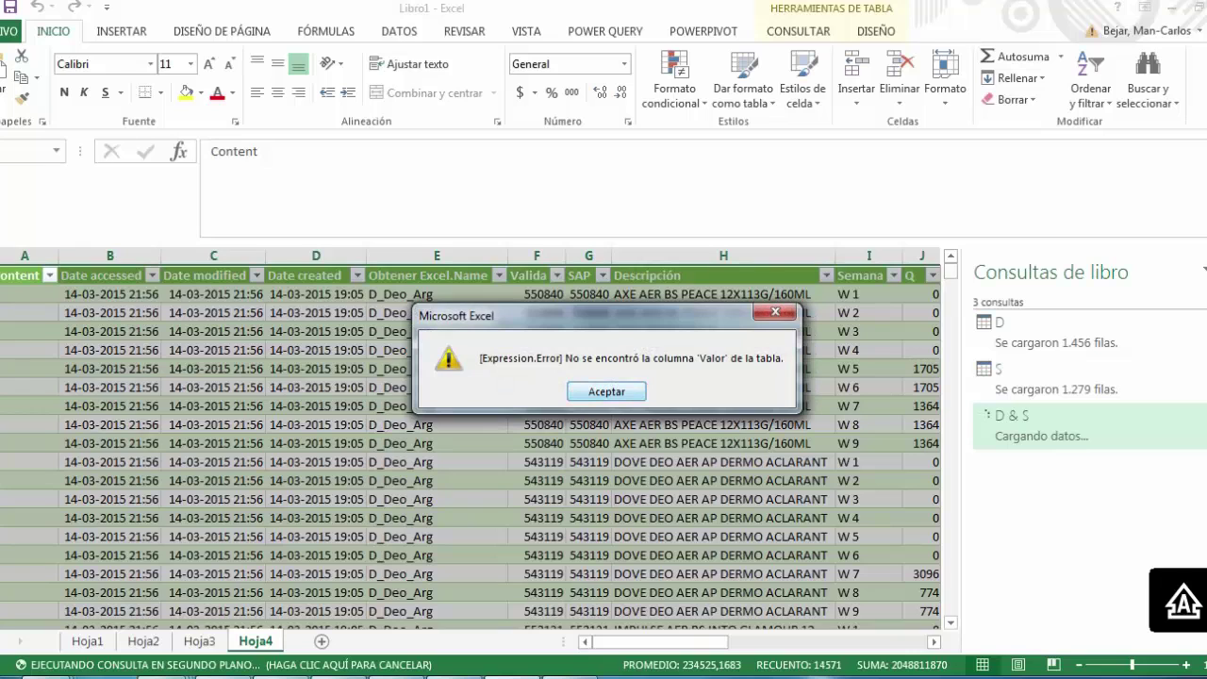
pyautogui.press('Return')
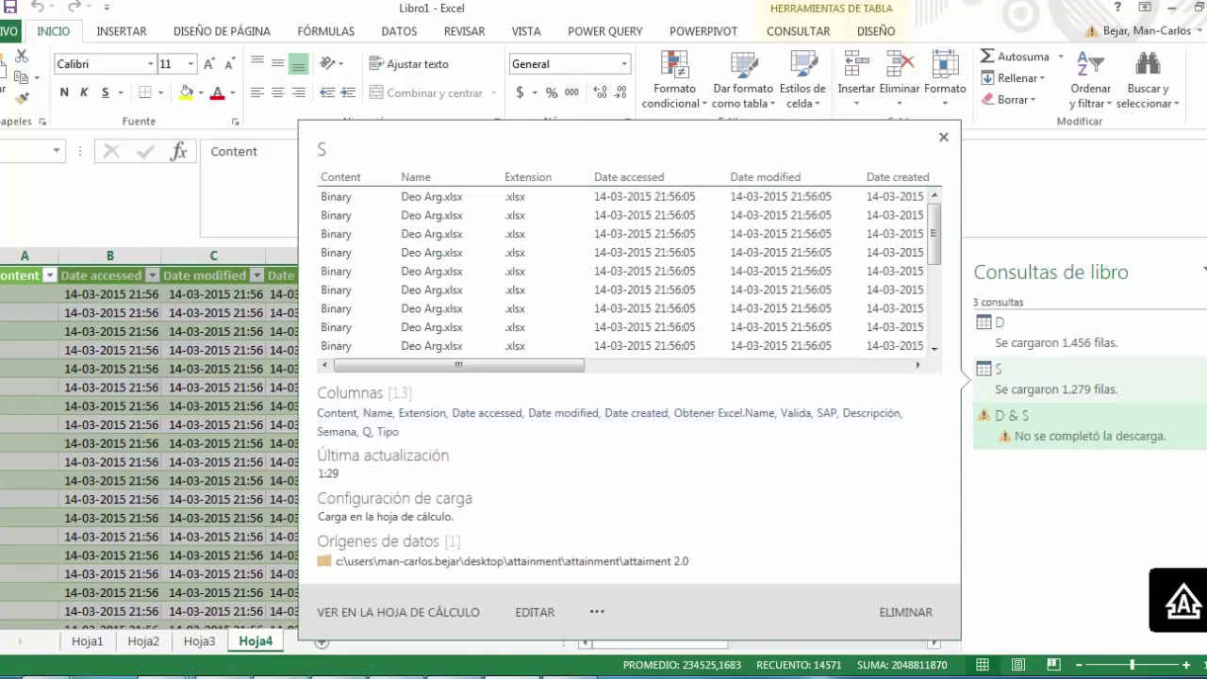
pyautogui.click(1047, 379)
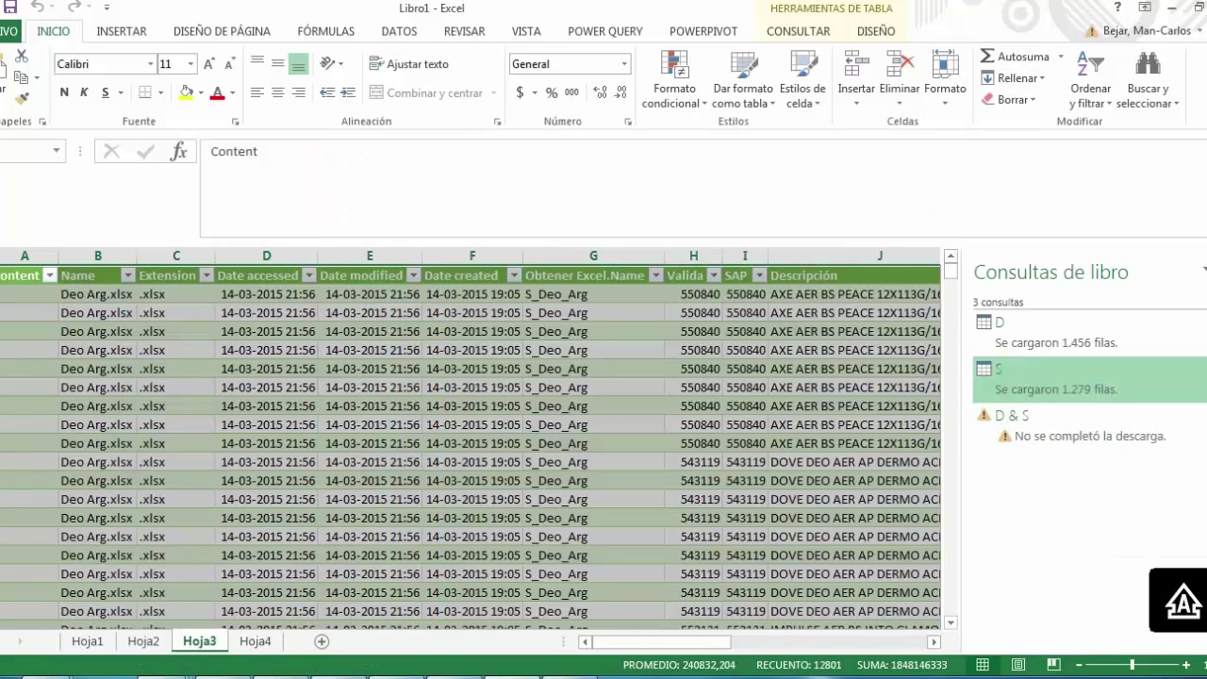
pyautogui.doubleClick(1046, 379)
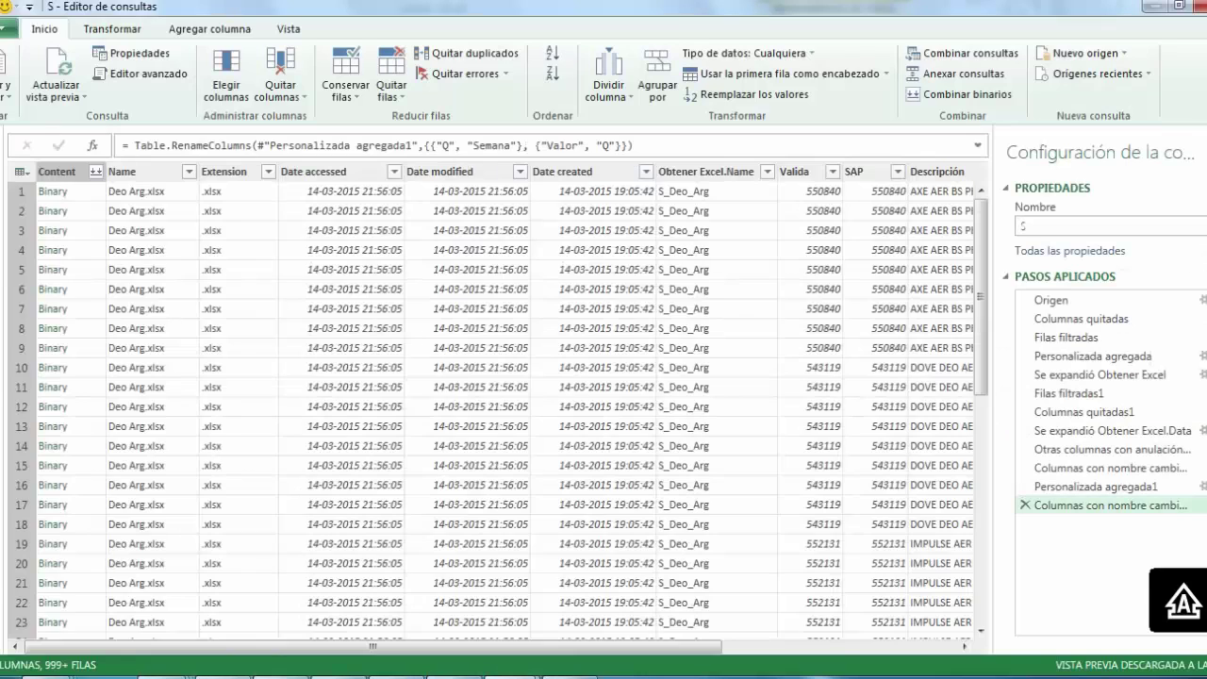
pyautogui.hscroll(5, 497, 405)
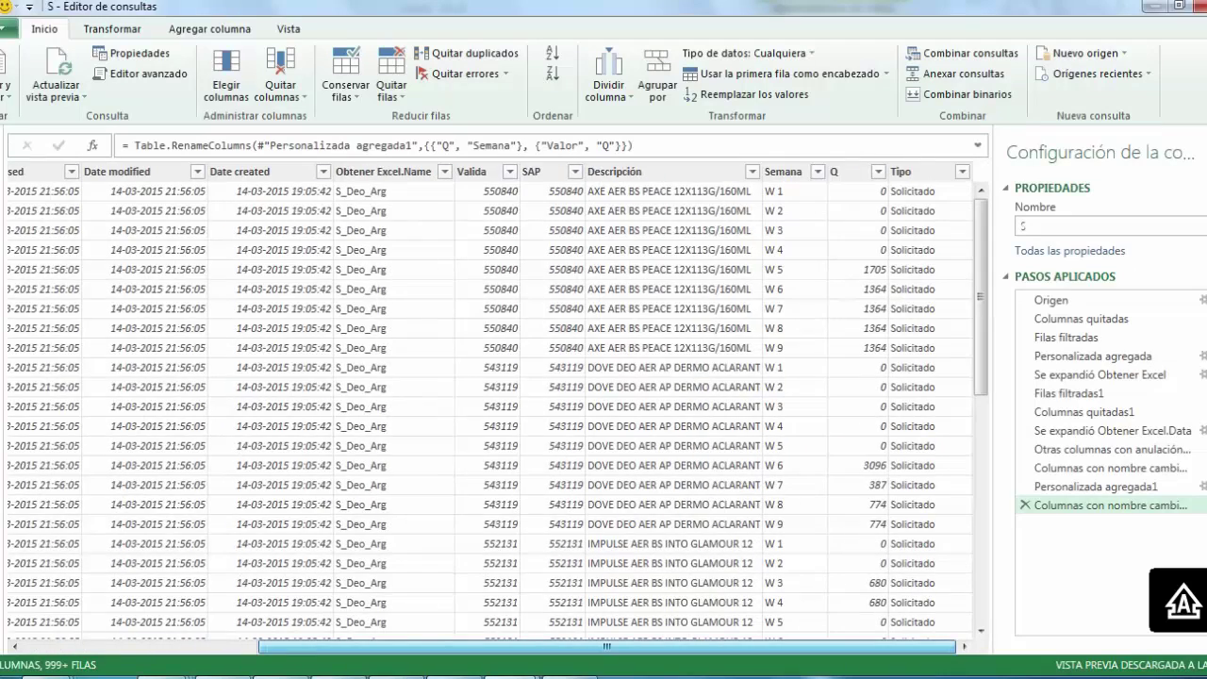
pyautogui.hscroll(-2, 498, 406)
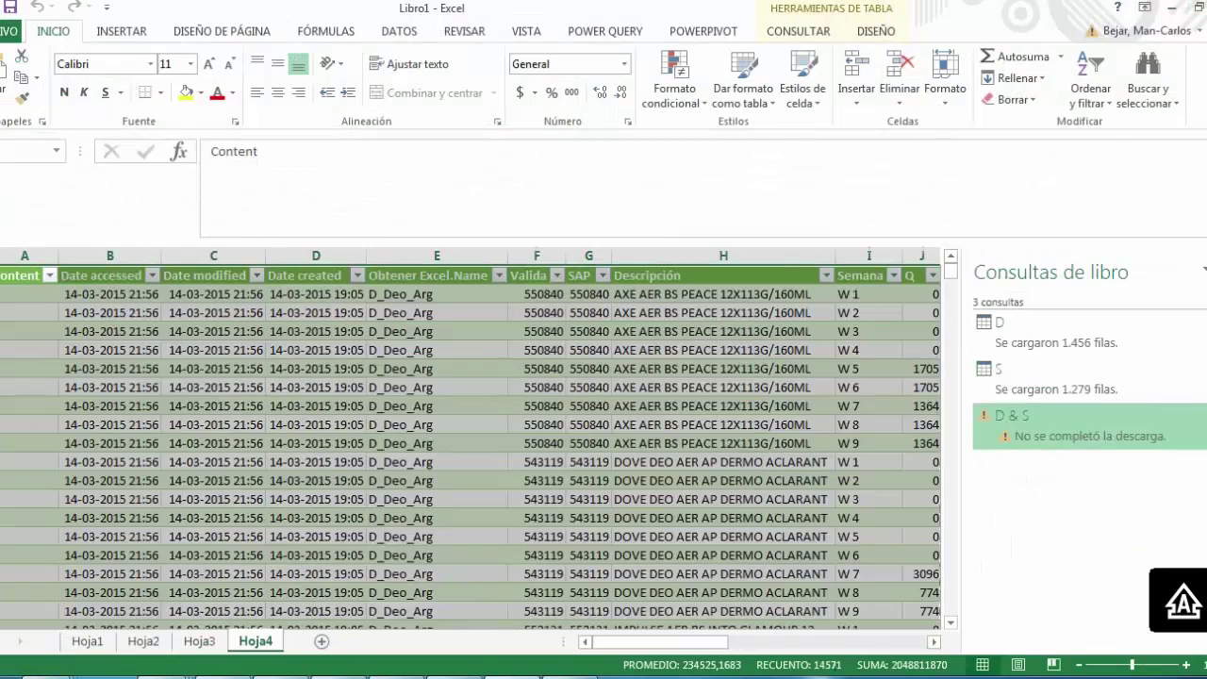
# Replace the D & S query's Columnas quitadas step with one removing only Name and Extension, and load it into the workbook
pyautogui.doubleClick(1013, 416)
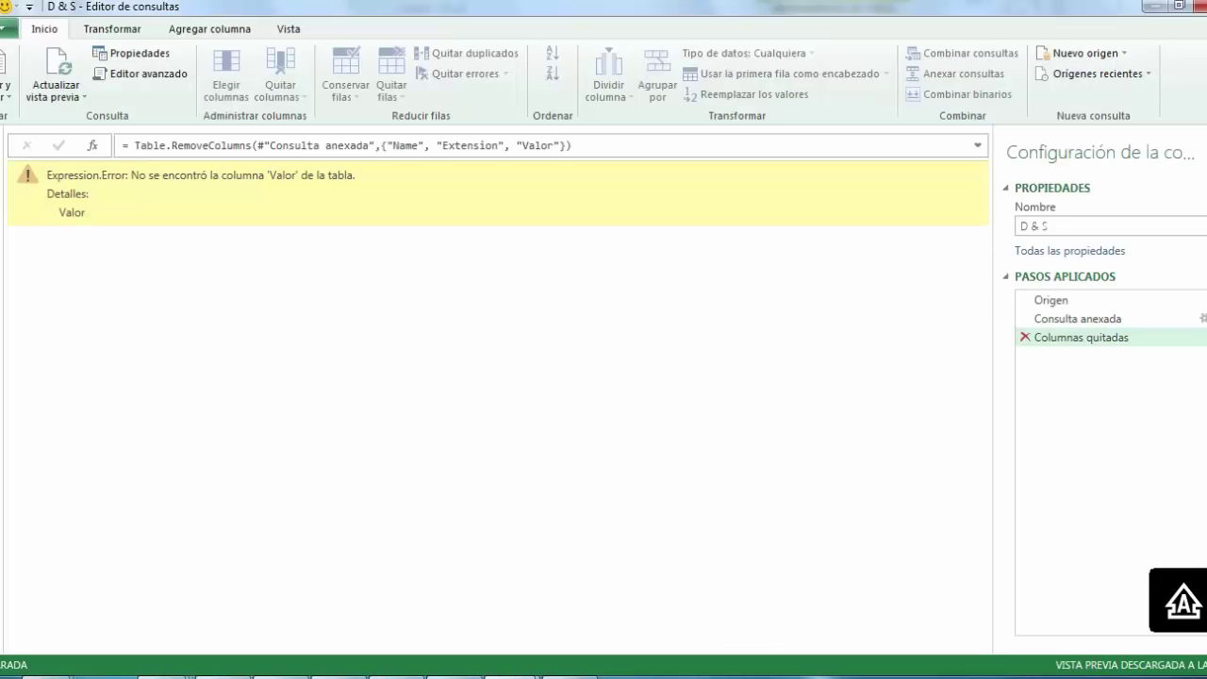
pyautogui.click(1025, 337)
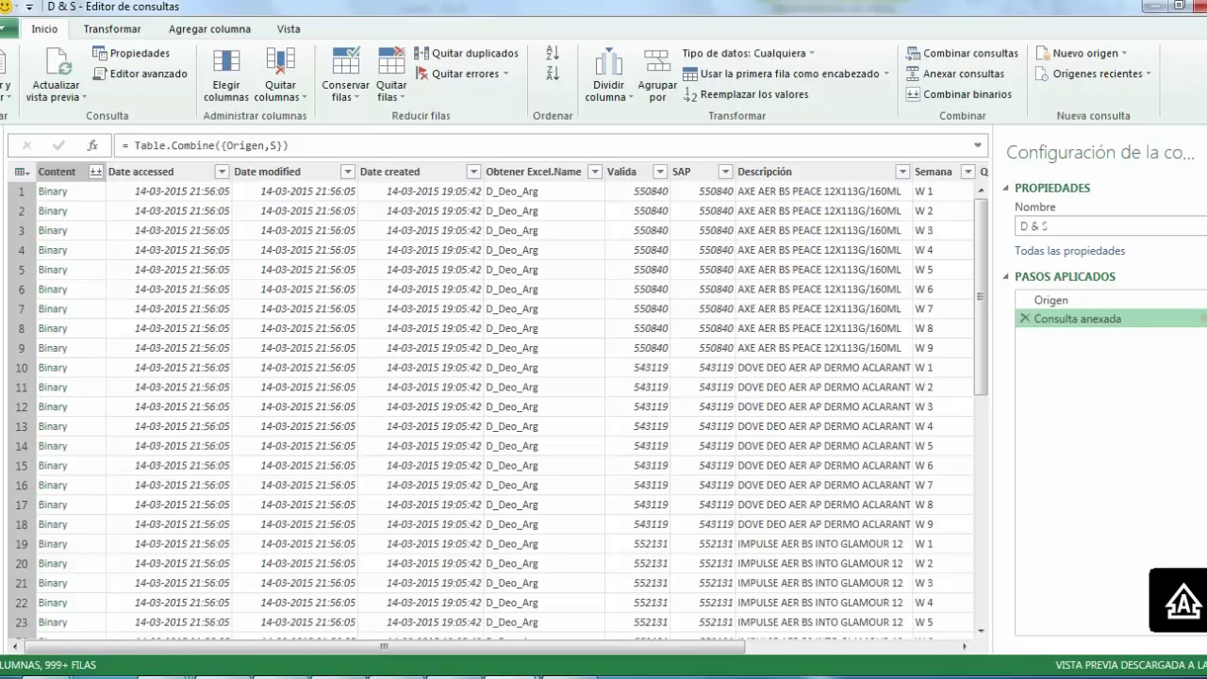
pyautogui.moveTo(384, 647); pyautogui.dragTo(594, 647)
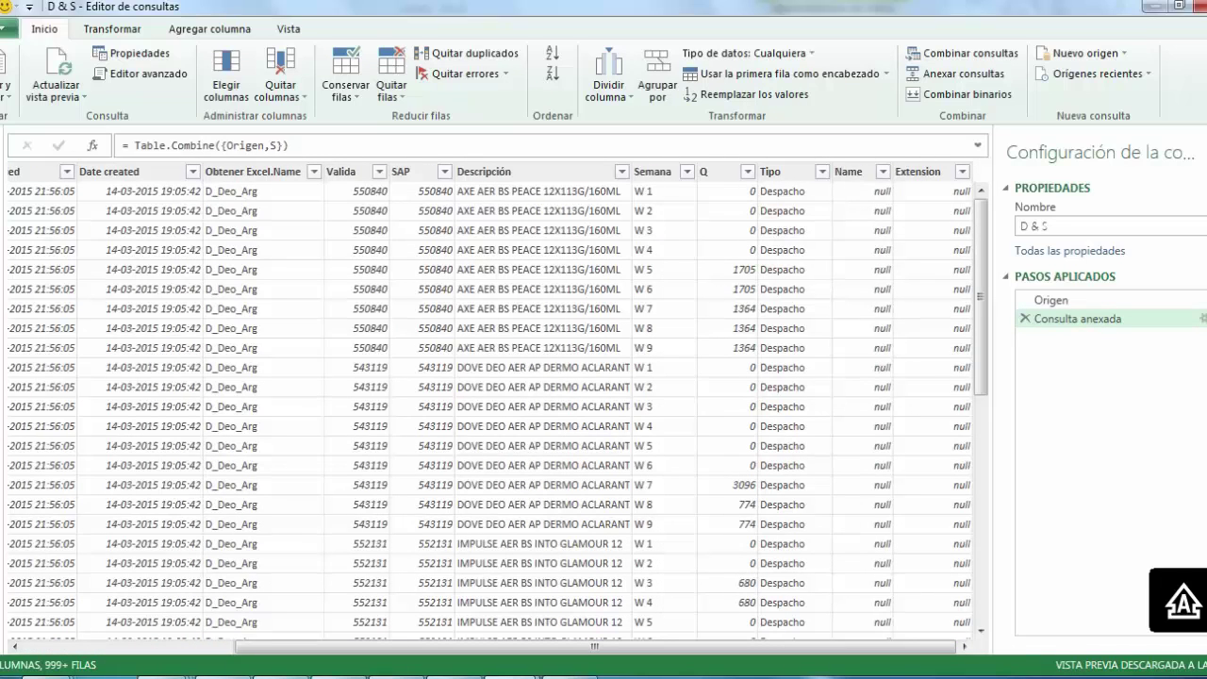
pyautogui.click(848, 172)
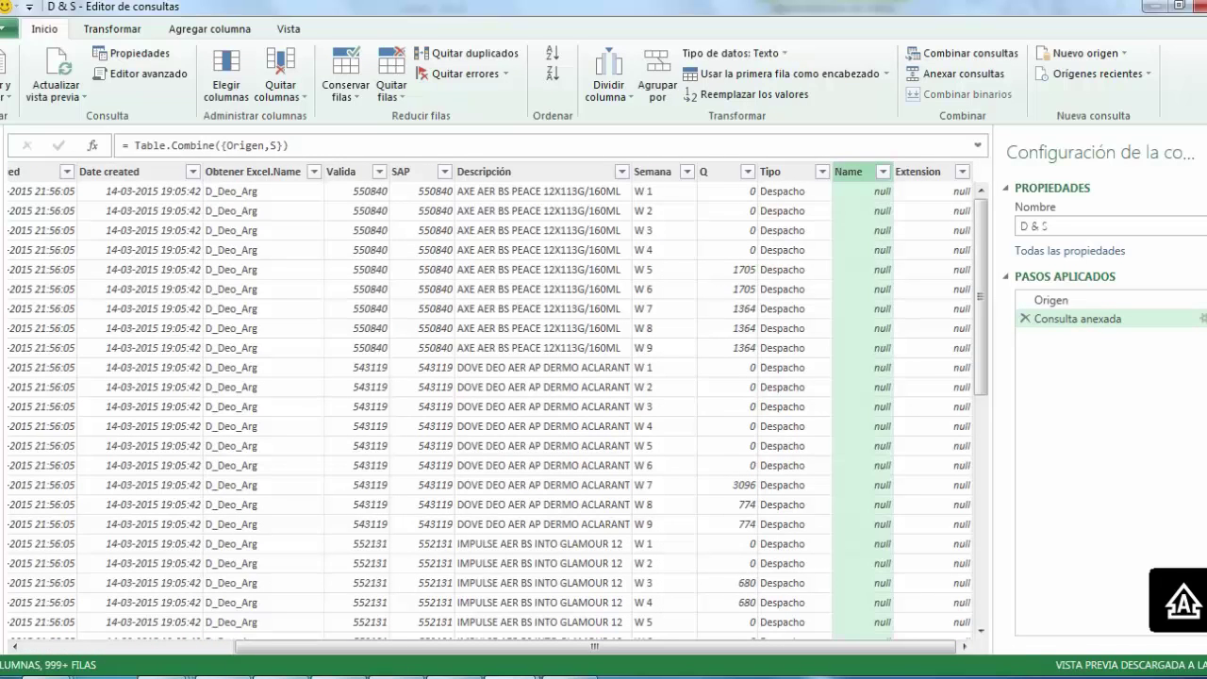
pyautogui.keyDown('shift'); pyautogui.click(919, 172); pyautogui.keyUp('shift')
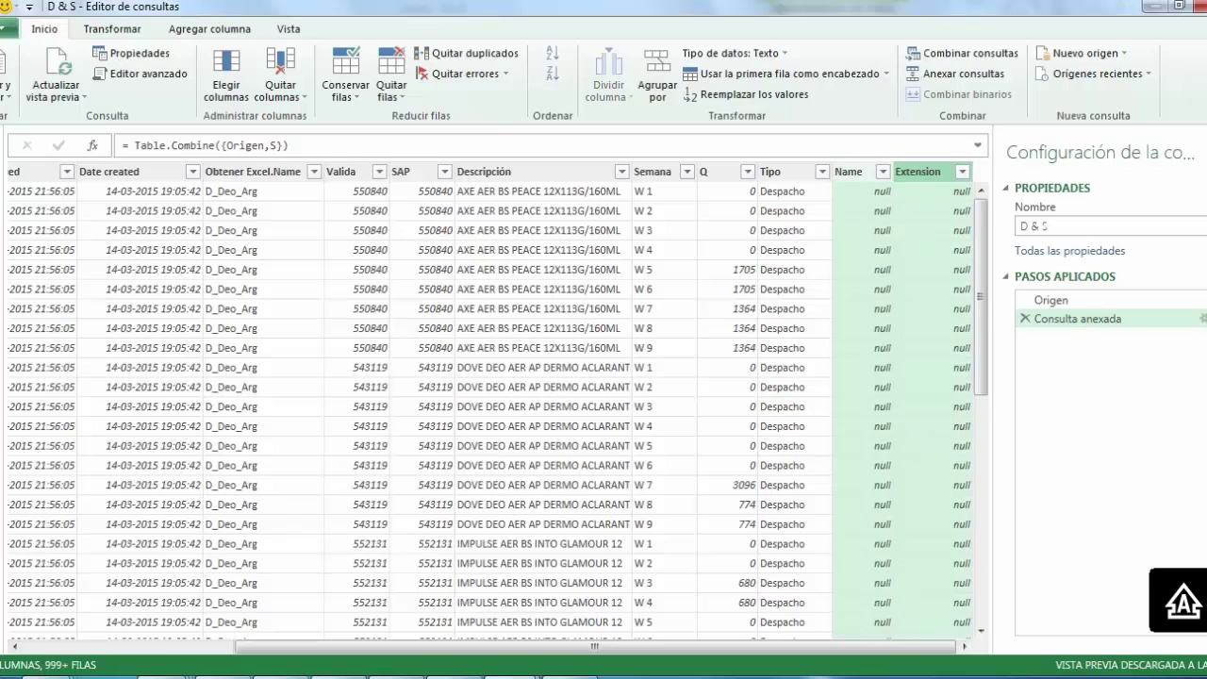
pyautogui.press('Delete')
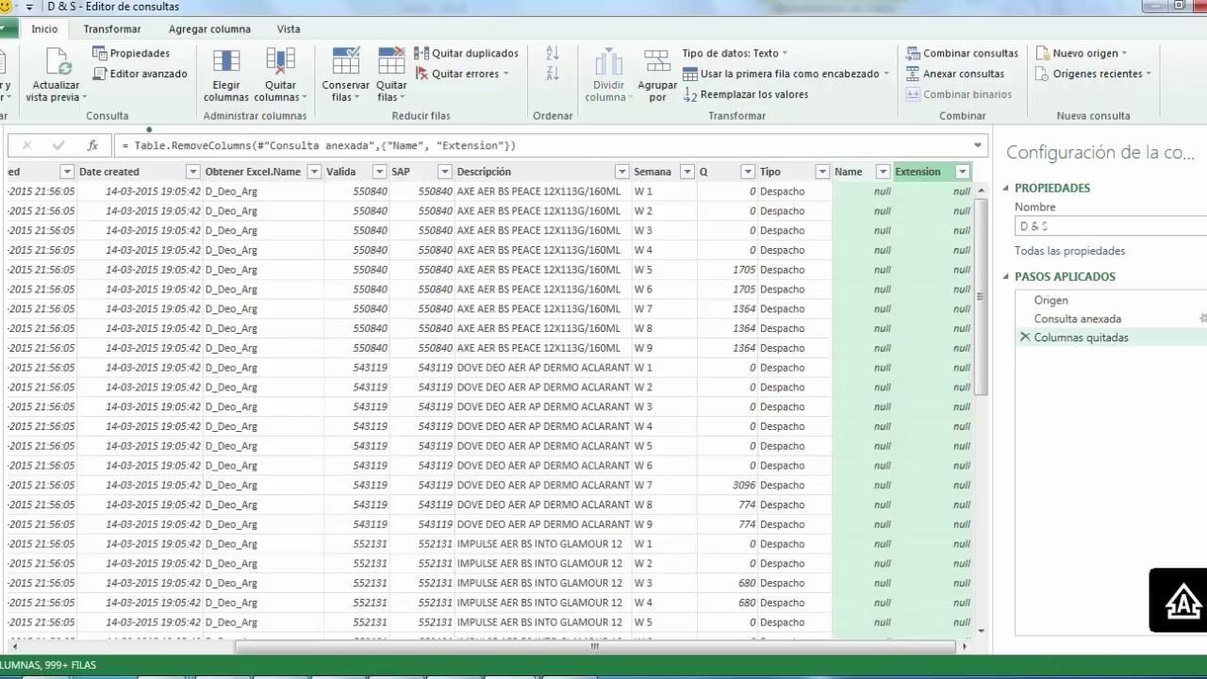
pyautogui.click(8, 66)
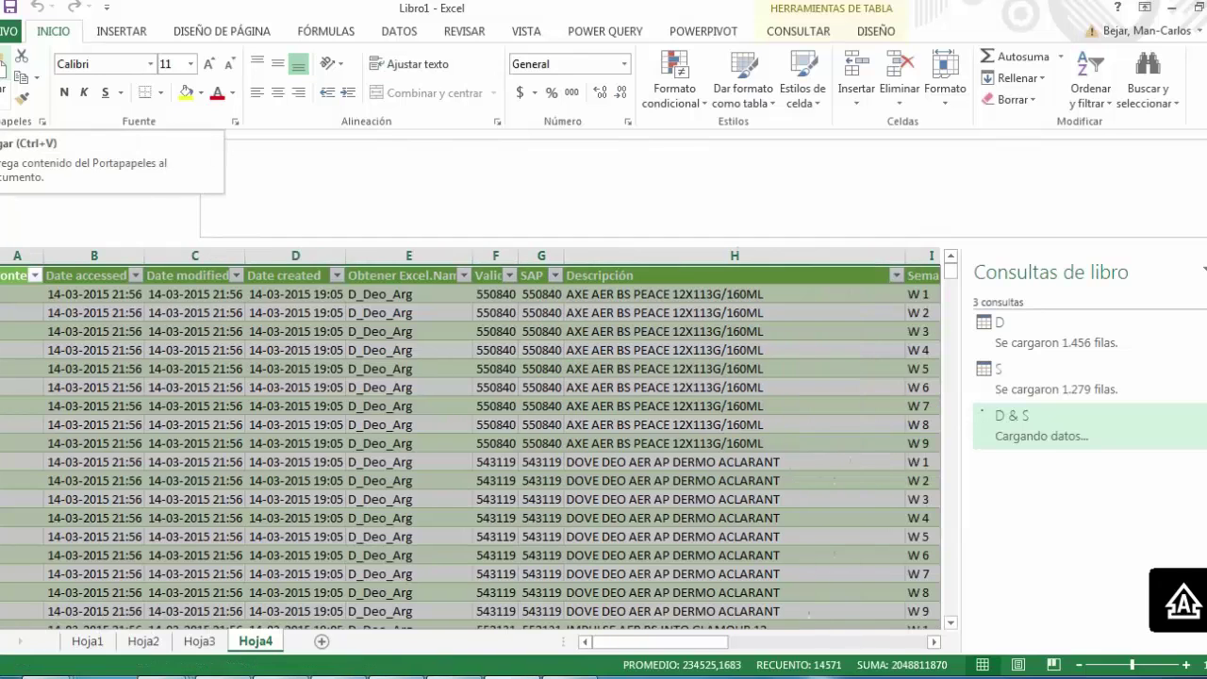
# Examine the Semana entries down the D_ rows of the reloaded D & S table to where the S_ rows begin
pyautogui.click(723, 479)
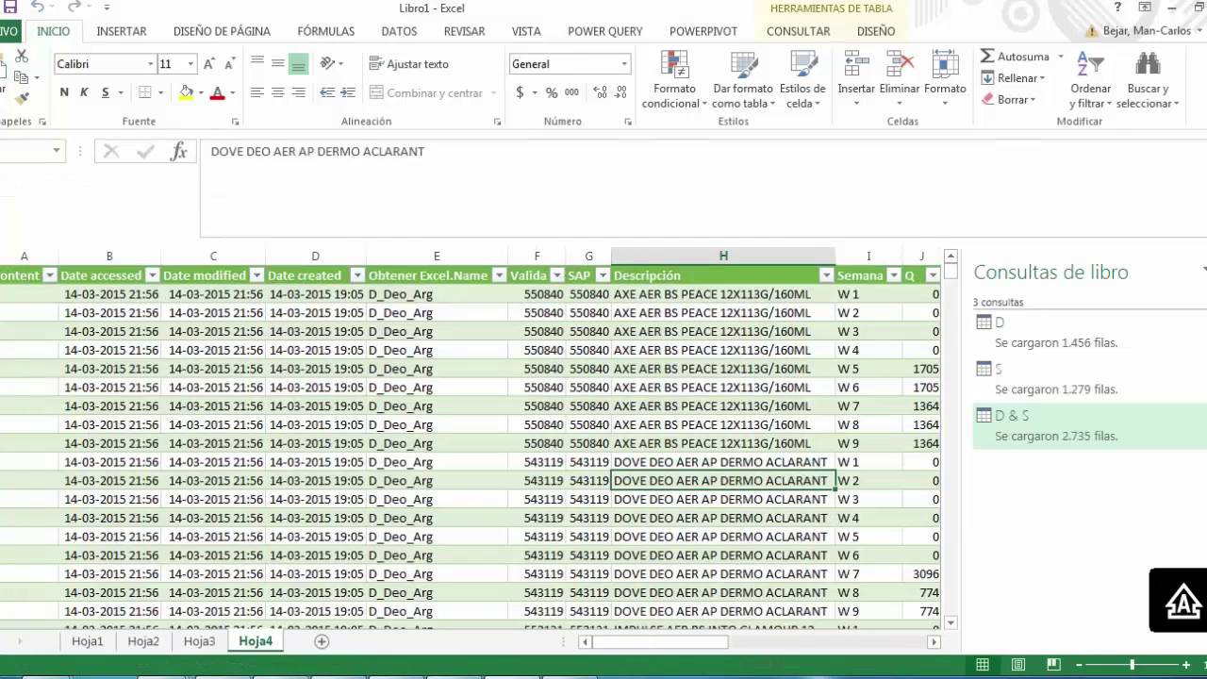
pyautogui.press('Right')
pyautogui.press('Down')
pyautogui.press('Down')
pyautogui.press('Down')
pyautogui.press('Down')
pyautogui.press('Down')
pyautogui.press('Down')
pyautogui.press('Down')
pyautogui.press('Down')
pyautogui.press('Down')
pyautogui.press('Down')
pyautogui.press('Down')
pyautogui.press('Down')
pyautogui.press('Down')
pyautogui.press('Down')
pyautogui.press('Down')
pyautogui.press('Down')
pyautogui.press('Down')
pyautogui.press('Down')
pyautogui.press('Down')
pyautogui.press('Down')
pyautogui.press('Down')
pyautogui.press('Down')
pyautogui.press('Down')
pyautogui.press('Down')
pyautogui.press('Down')
pyautogui.press('Down')
pyautogui.press('Down')
pyautogui.press('Down')
pyautogui.press('Down')
pyautogui.press('Down')
pyautogui.press('Down')
pyautogui.press('Down')
pyautogui.press('Down')
pyautogui.press('Down')
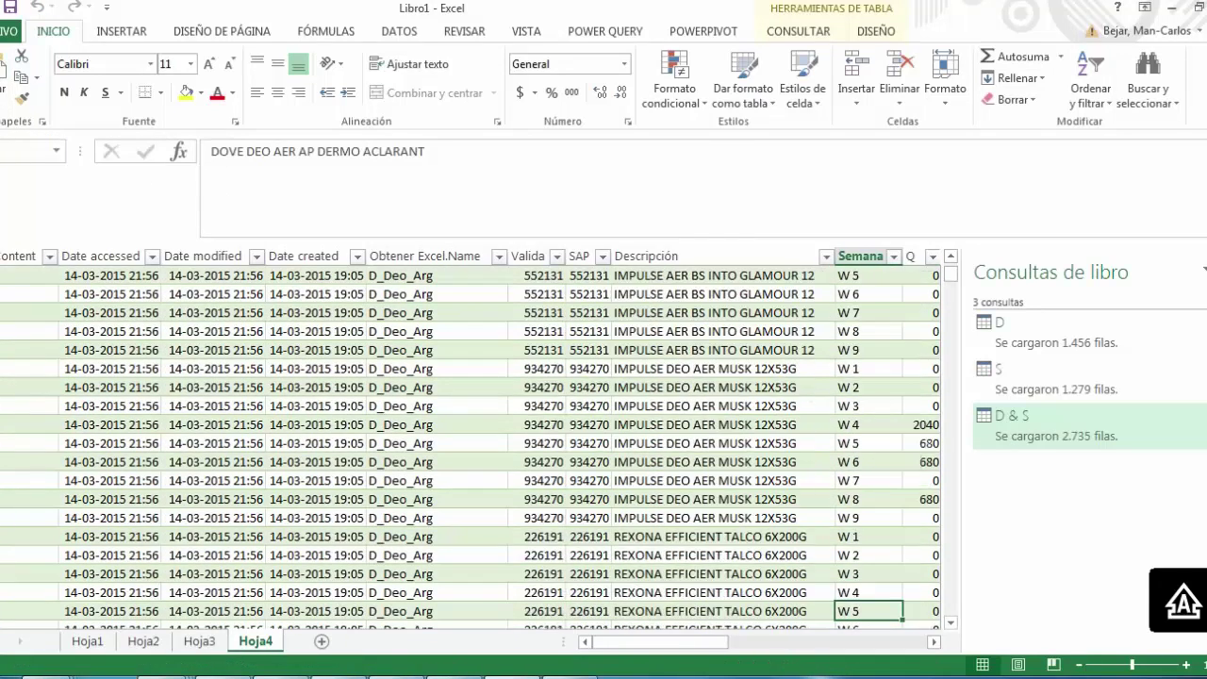
pyautogui.press('Down')
pyautogui.press('Down')
pyautogui.press('Down')
pyautogui.press('Down')
pyautogui.press('Down')
pyautogui.press('Down')
pyautogui.press('Down')
pyautogui.press('Down')
pyautogui.press('Down')
pyautogui.press('Down')
pyautogui.press('Down')
pyautogui.press('Down')
pyautogui.press('Down')
pyautogui.press('Down')
pyautogui.press('Down')
pyautogui.press('Down')
pyautogui.press('Down')
pyautogui.press('Down')
pyautogui.press('Down')
pyautogui.press('Down')
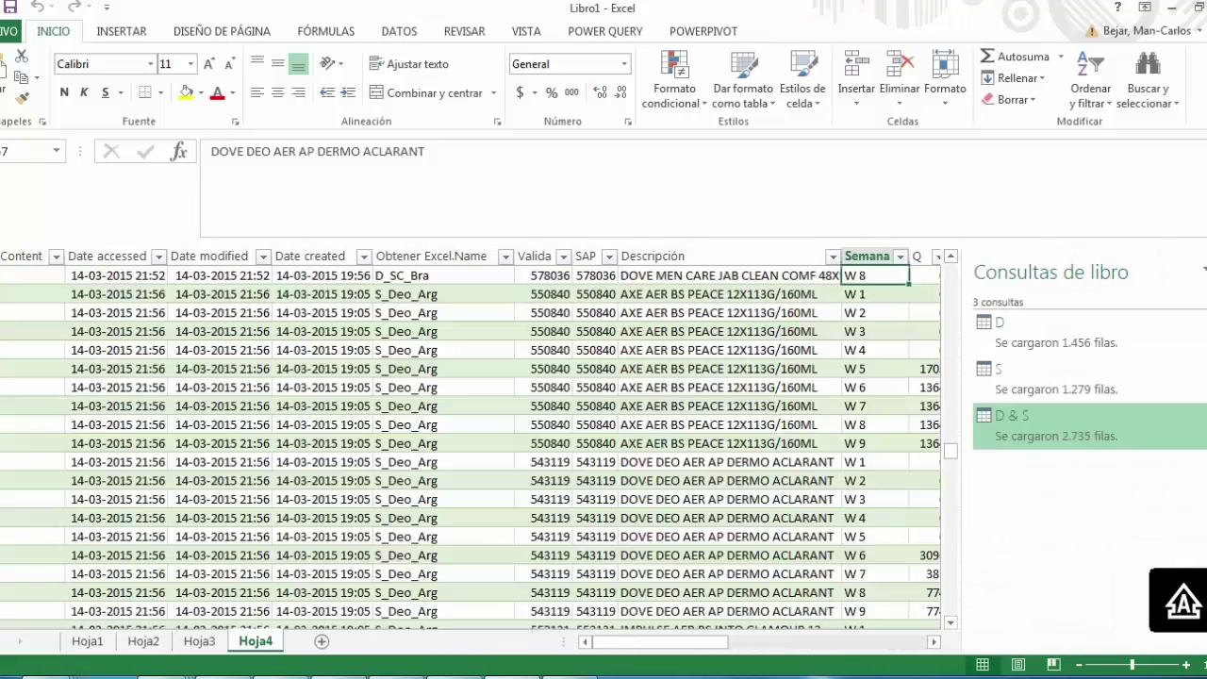
# Examine the Semana and Q entries down the S_Deo_Arg rows of the combined table
pyautogui.press('Down')
pyautogui.press('Down')
pyautogui.press('Down')
pyautogui.press('Down')
pyautogui.press('Down')
pyautogui.press('Down')
pyautogui.press('Down')
pyautogui.press('Down')
pyautogui.press('Down')
pyautogui.press('Down')
pyautogui.press('Down')
pyautogui.press('Down')
pyautogui.press('Down')
pyautogui.press('Down')
pyautogui.press('Down')
pyautogui.press('Down')
pyautogui.press('Down')
pyautogui.press('Down')
pyautogui.press('Down')
pyautogui.press('Down')
pyautogui.press('Down')
pyautogui.press('Down')
pyautogui.press('Down')
pyautogui.press('Down')
pyautogui.press('Down')
pyautogui.press('Down')
pyautogui.press('Down')
pyautogui.press('Down')
pyautogui.press('Down')
pyautogui.press('Down')
pyautogui.press('Down')
pyautogui.press('Down')
pyautogui.press('Down')
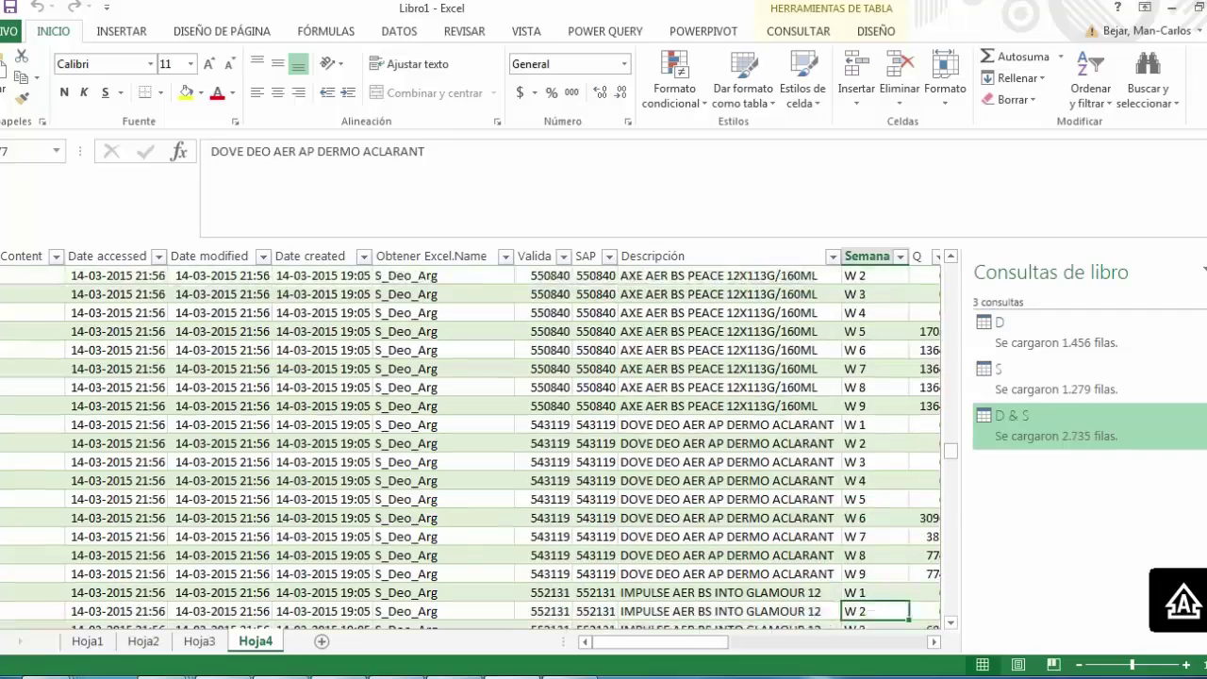
pyautogui.press('Down')
pyautogui.press('Down')
pyautogui.press('Down')
pyautogui.press('Down')
pyautogui.press('Down')
pyautogui.press('Down')
pyautogui.press('Down')
pyautogui.press('Down')
pyautogui.press('Down')
pyautogui.press('Down')
pyautogui.press('Down')
pyautogui.press('Down')
pyautogui.press('Down')
pyautogui.press('Down')
pyautogui.press('Down')
pyautogui.press('Down')
pyautogui.press('Down')
pyautogui.press('Down')
pyautogui.press('Down')
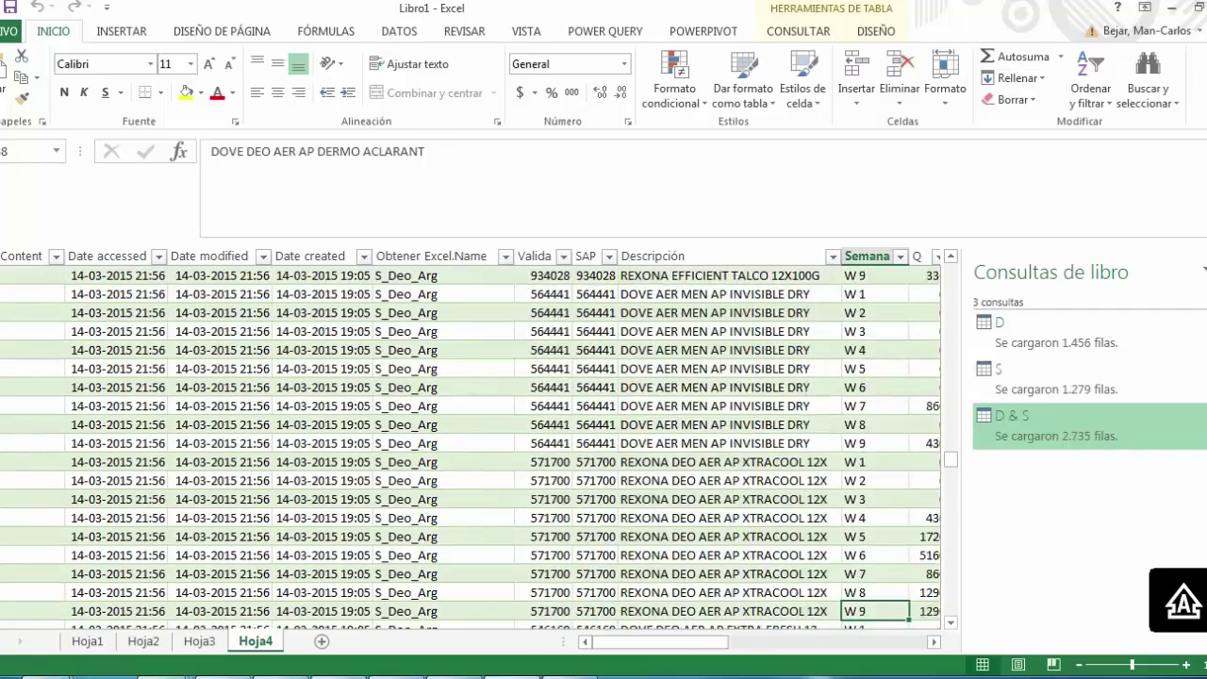
# Examine the Tipo entries down the S_Deo_Arg rows of the combined table
pyautogui.press('Right')
pyautogui.press('Down')
pyautogui.press('Right')
pyautogui.press('Down')
pyautogui.press('Down')
pyautogui.press('Down')
pyautogui.press('Down')
pyautogui.press('Down')
pyautogui.press('Down')
pyautogui.press('Down')
pyautogui.press('Down')
pyautogui.press('Down')
pyautogui.press('Down')
pyautogui.press('Down')
pyautogui.press('Down')
pyautogui.press('Down')
pyautogui.press('Down')
pyautogui.press('Down')
pyautogui.press('Down')
pyautogui.press('Down')
pyautogui.press('Down')
pyautogui.press('Down')
pyautogui.press('Down')
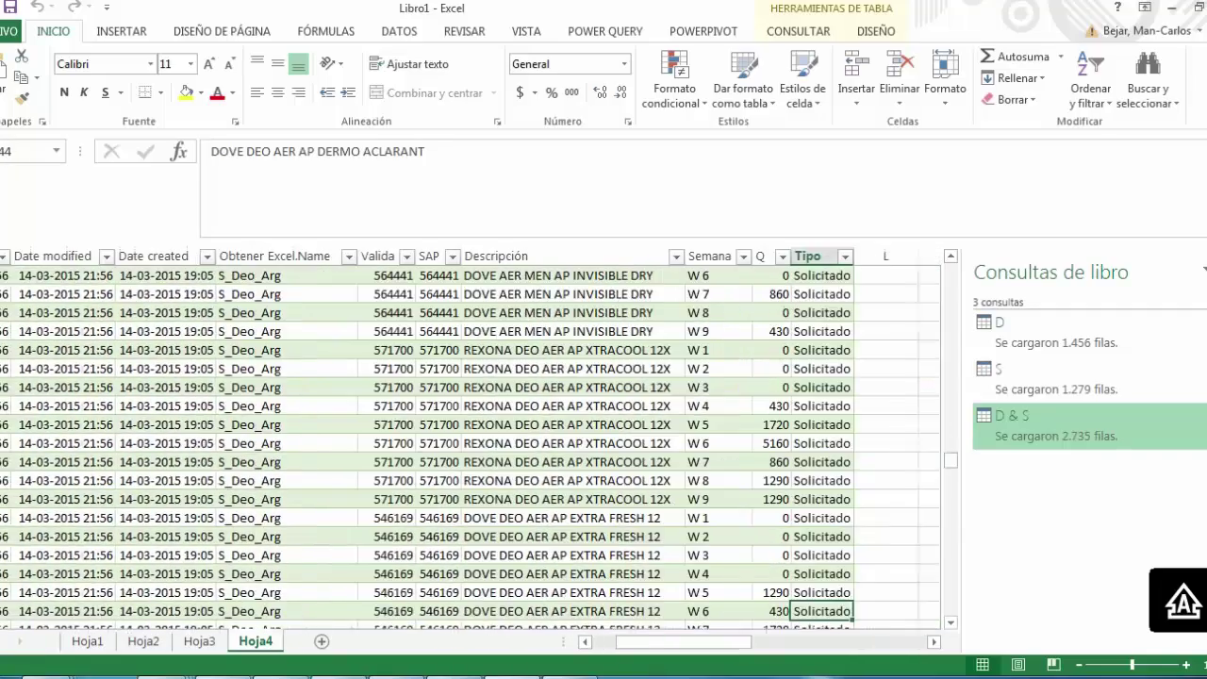
# Examine the Tipo entries where the D_SC_Bra rows end and the S_Deo_Arg rows begin
pyautogui.press('Up')
pyautogui.press('Up')
pyautogui.press('Up')
pyautogui.press('Up')
pyautogui.press('Up')
pyautogui.press('Up')
pyautogui.press('Up')
pyautogui.press('Up')
pyautogui.press('Up')
pyautogui.press('Up')
pyautogui.press('Up')
pyautogui.press('Up')
pyautogui.press('Up')
pyautogui.press('Up')
pyautogui.press('Up')
pyautogui.press('Up')
pyautogui.press('Up')
pyautogui.press('Up')
pyautogui.press('Up')
pyautogui.press('Up')
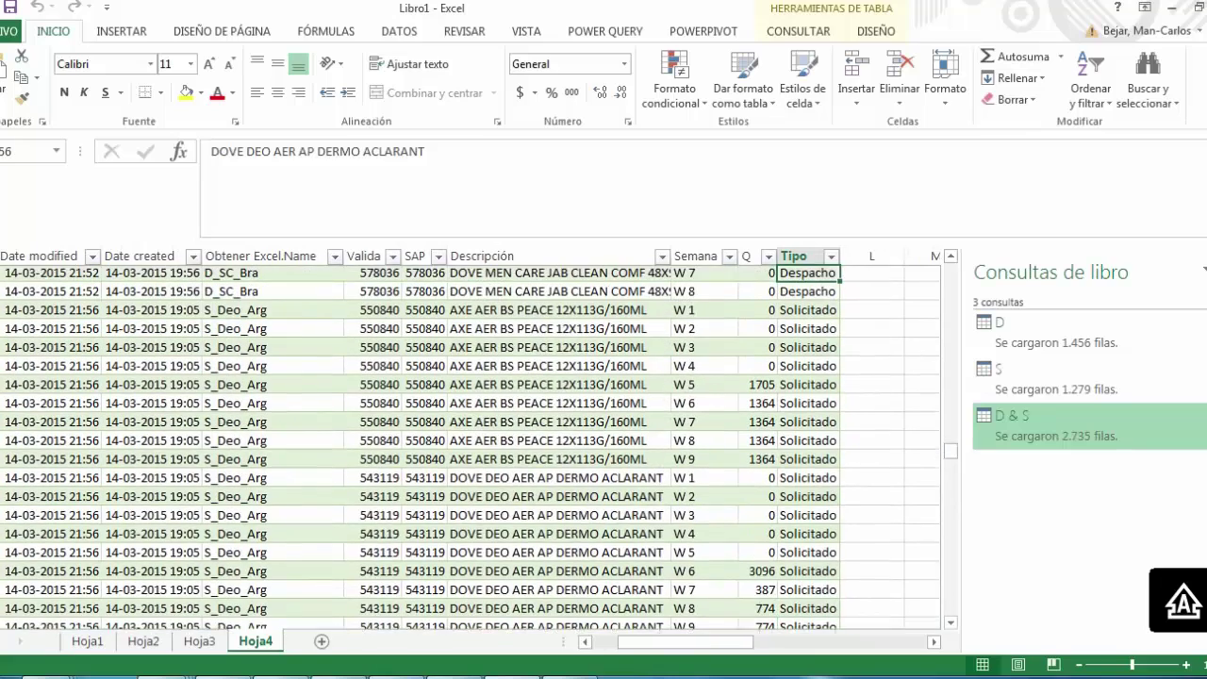
pyautogui.press('Down')
pyautogui.press('Down')
pyautogui.press('Down')
pyautogui.press('Down')
pyautogui.press('Down')
pyautogui.press('Down')
pyautogui.press('Down')
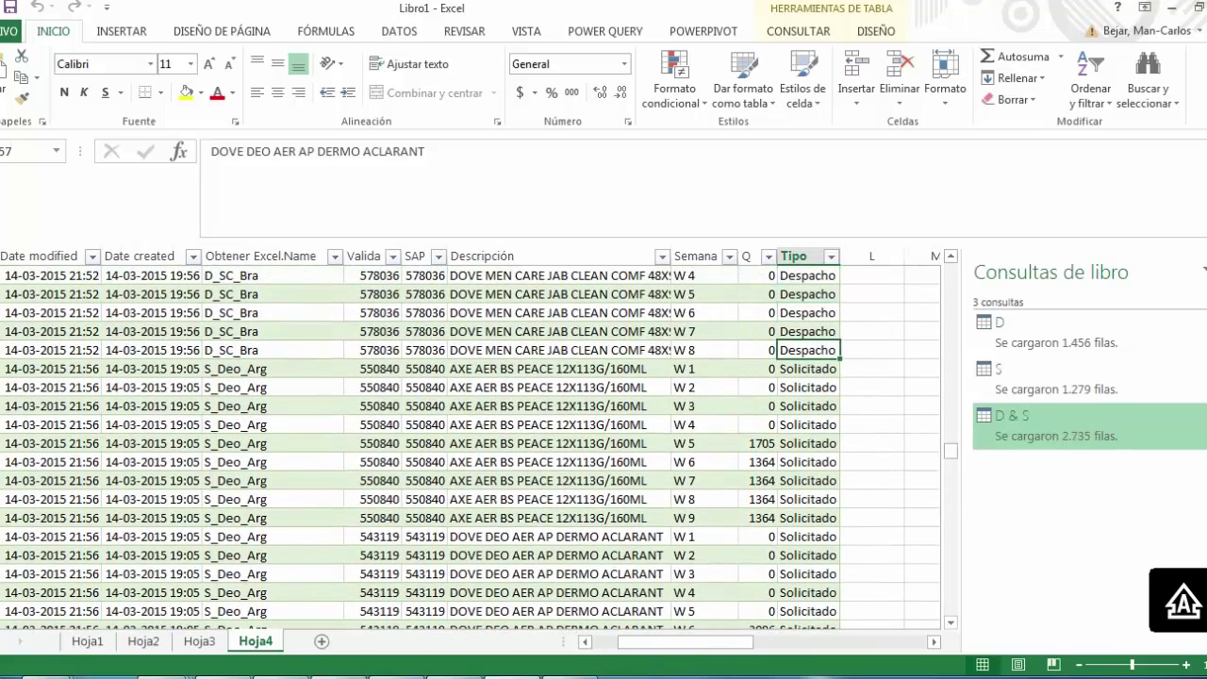
pyautogui.press('Up')
pyautogui.press('Up')
pyautogui.press('Up')
pyautogui.press('Up')
pyautogui.press('Down')
pyautogui.press('Down')
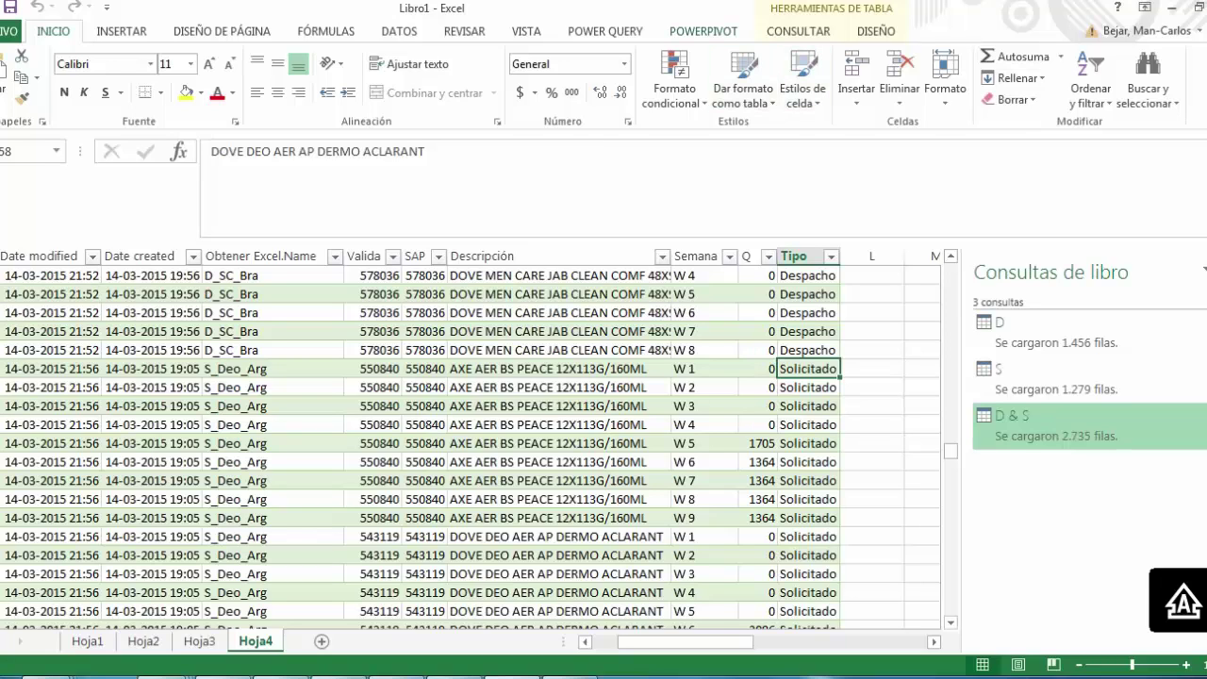
# Change the D & S query's load settings to connection only, add it to the data model, and accept removal of its worksheet table
pyautogui.click(703, 31)
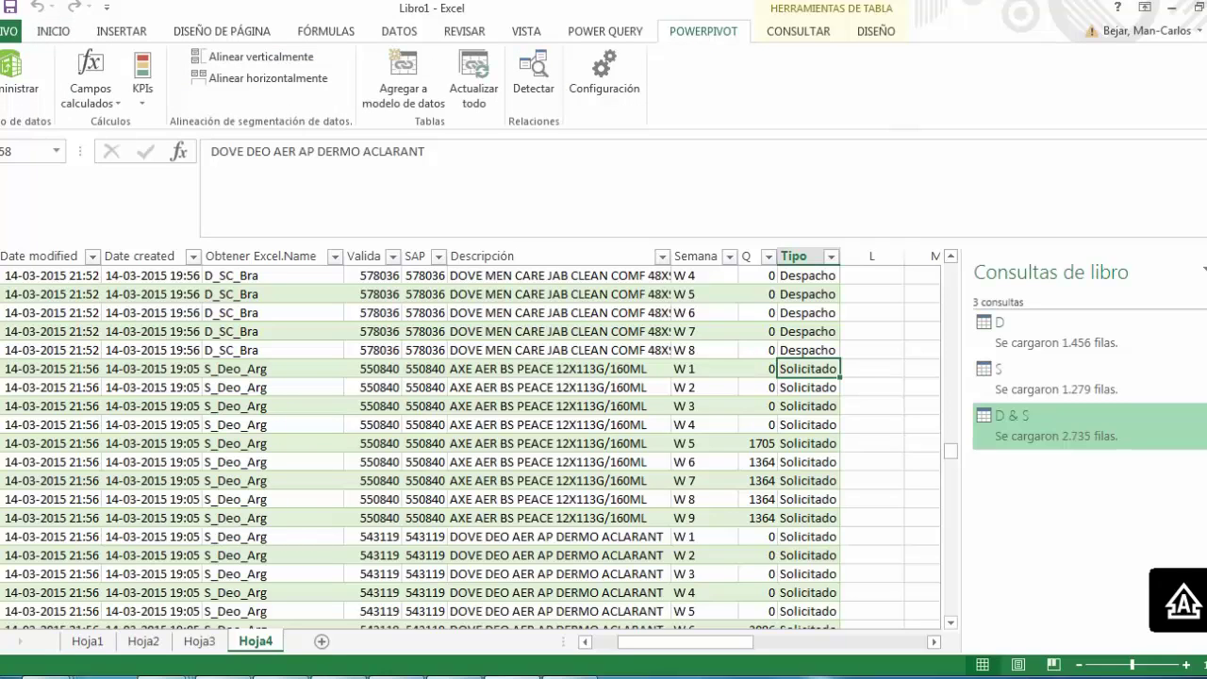
pyautogui.moveTo(1037, 424)
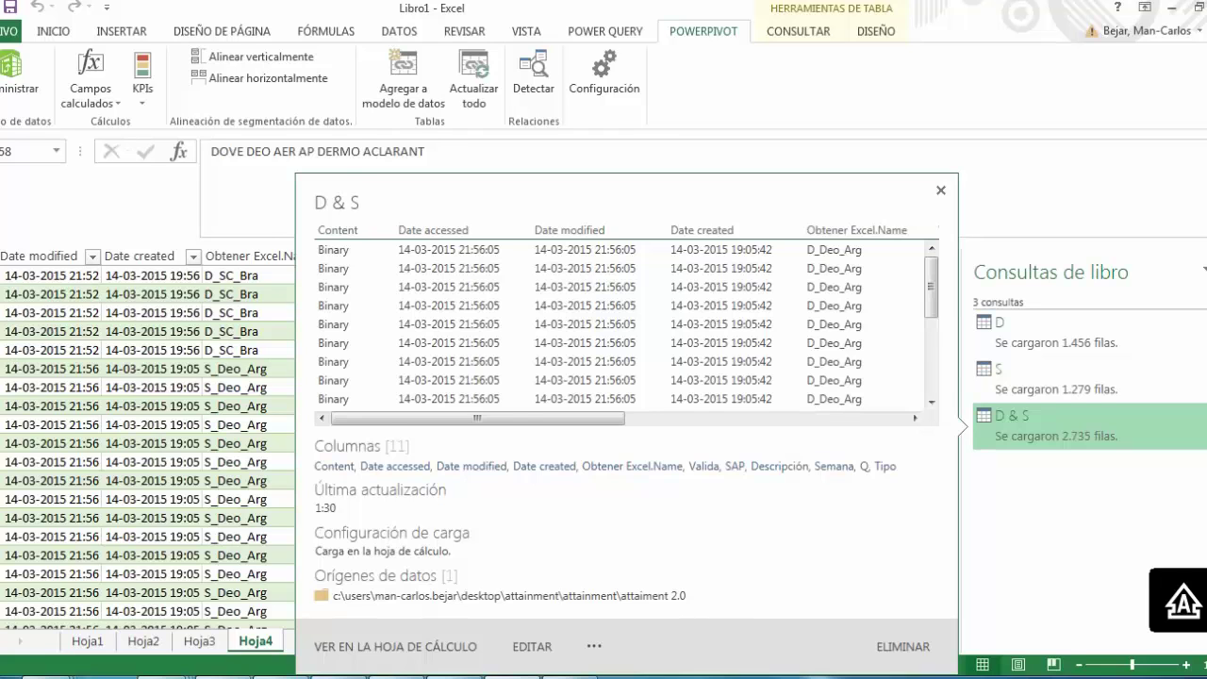
pyautogui.rightClick(1037, 424)
pyautogui.click(1099, 428)
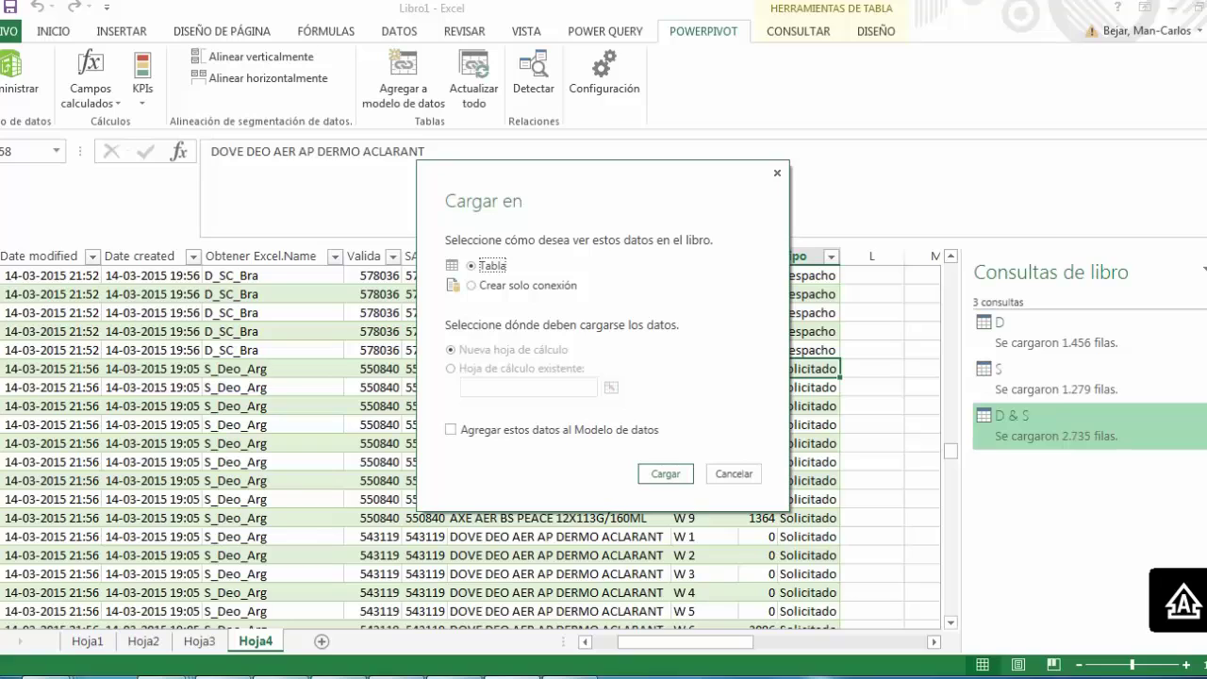
pyautogui.click(526, 285)
pyautogui.click(451, 430)
pyautogui.click(665, 473)
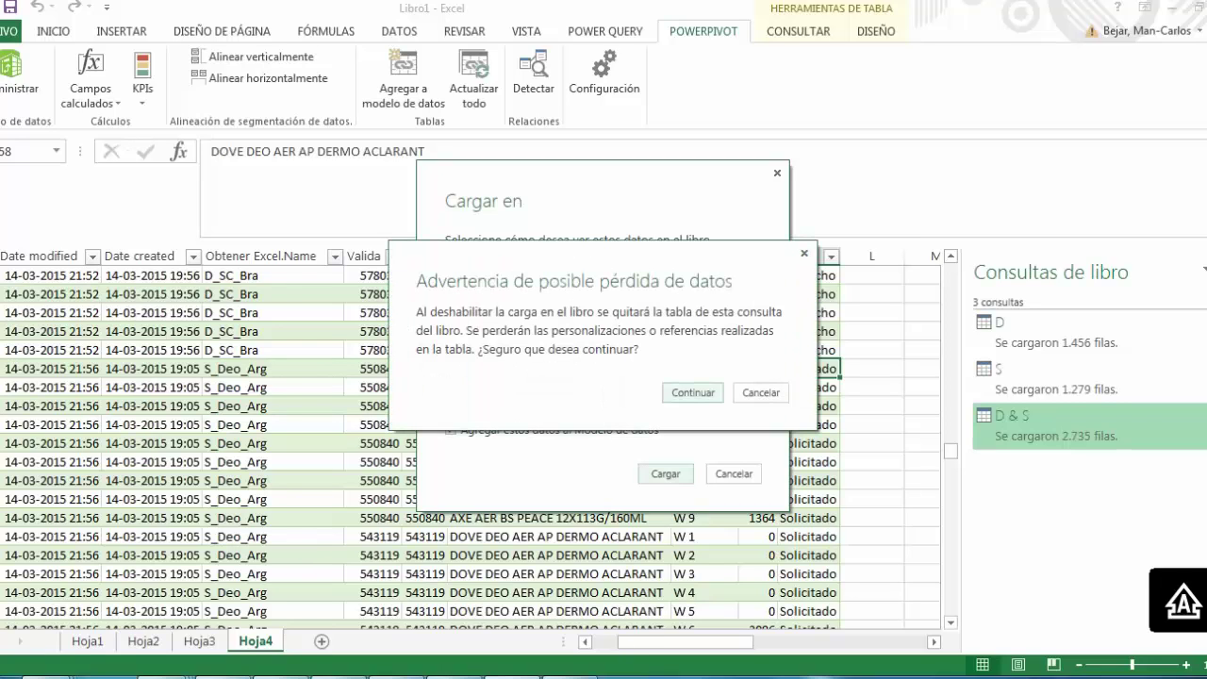
pyautogui.press('Return')
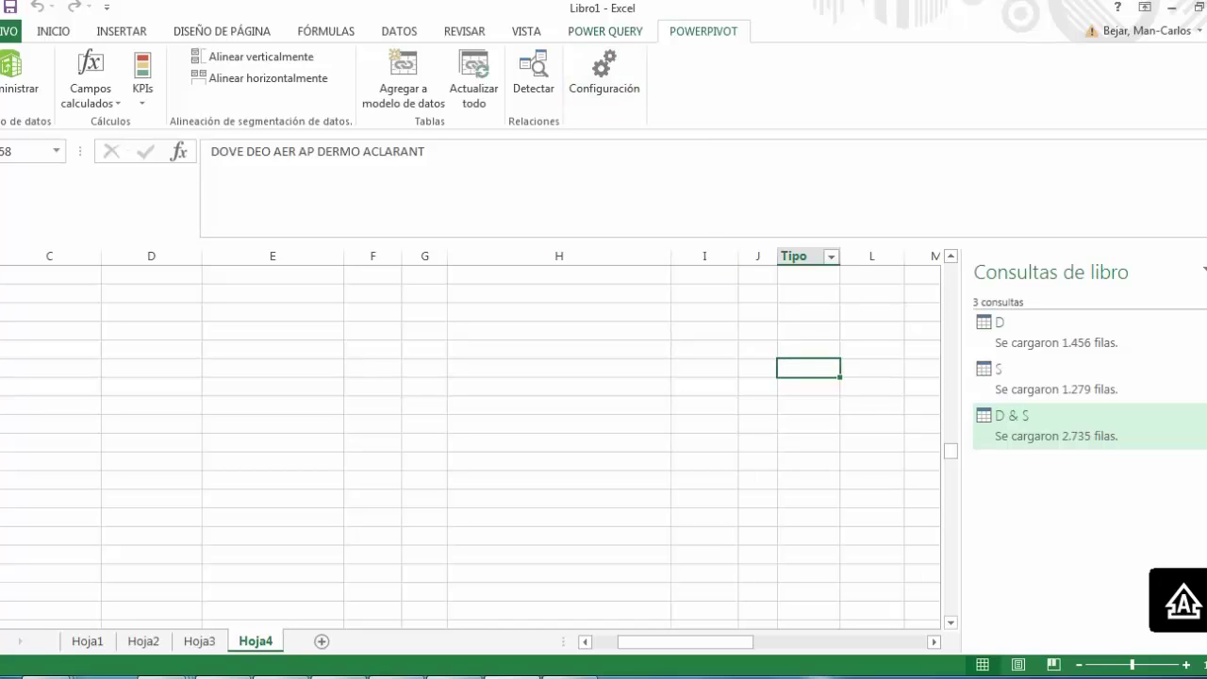
# Open the PowerPivot data model diagram, enlarge the D S table to show all its fields, and select Semana
pyautogui.click(604, 32)
pyautogui.click(703, 31)
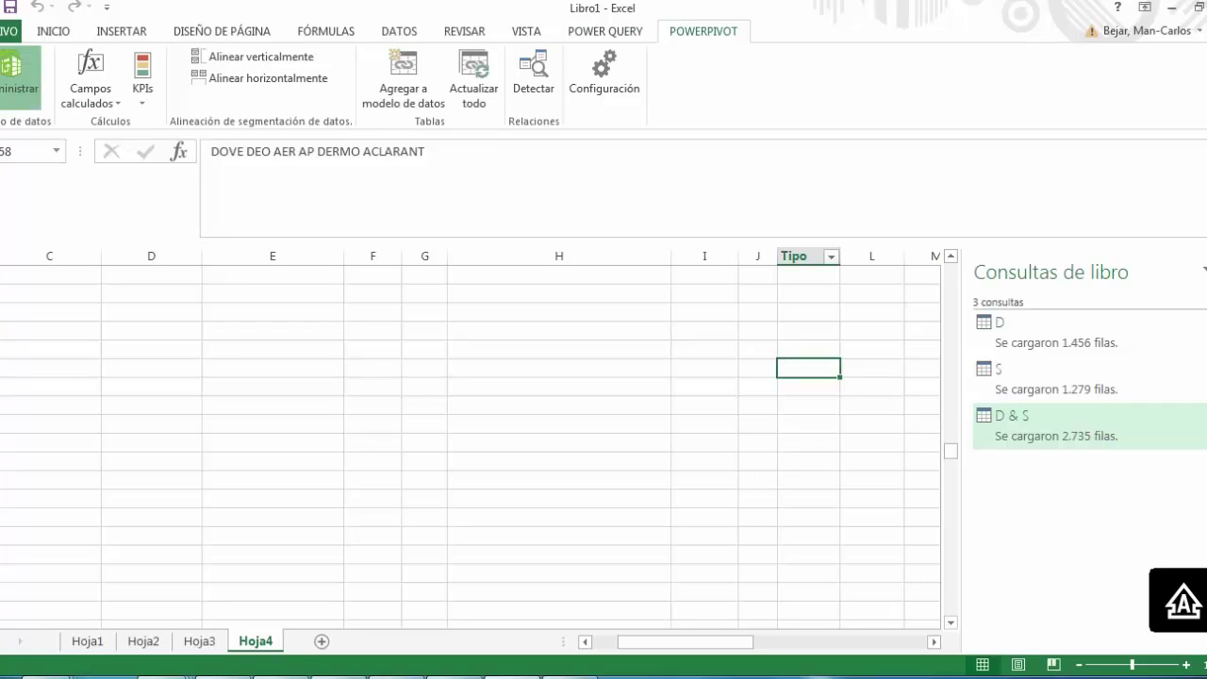
pyautogui.click(17, 76)
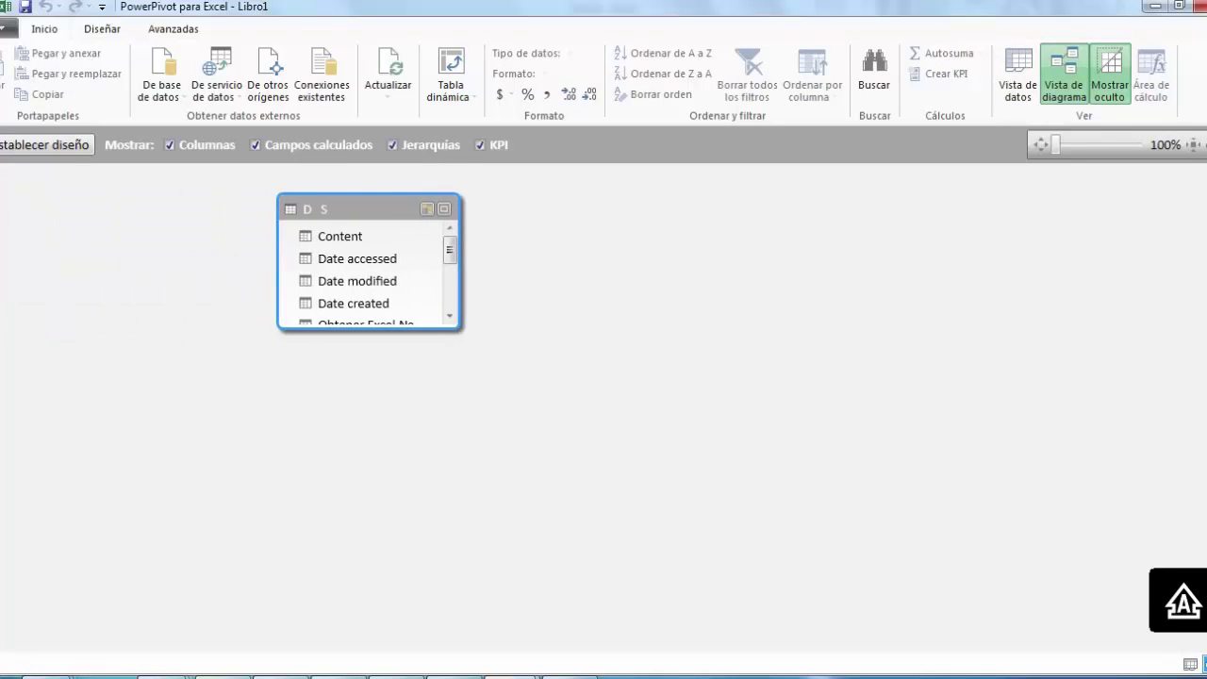
pyautogui.moveTo(368, 329); pyautogui.dragTo(369, 389)
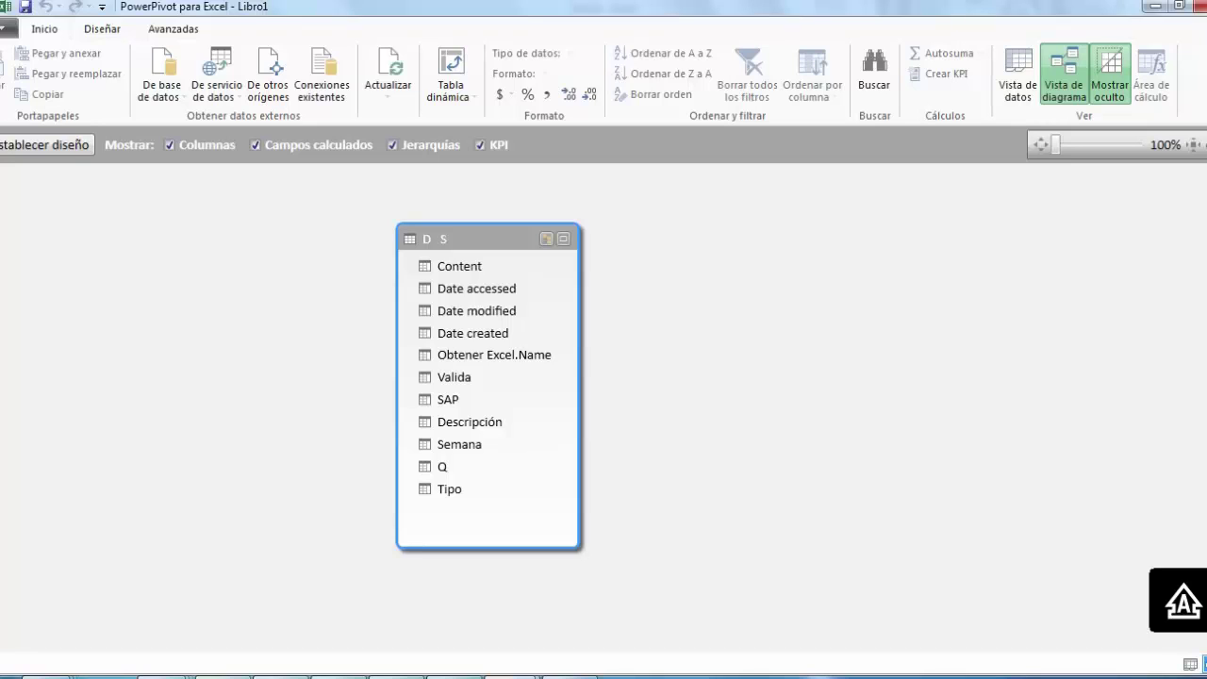
pyautogui.click(457, 443)
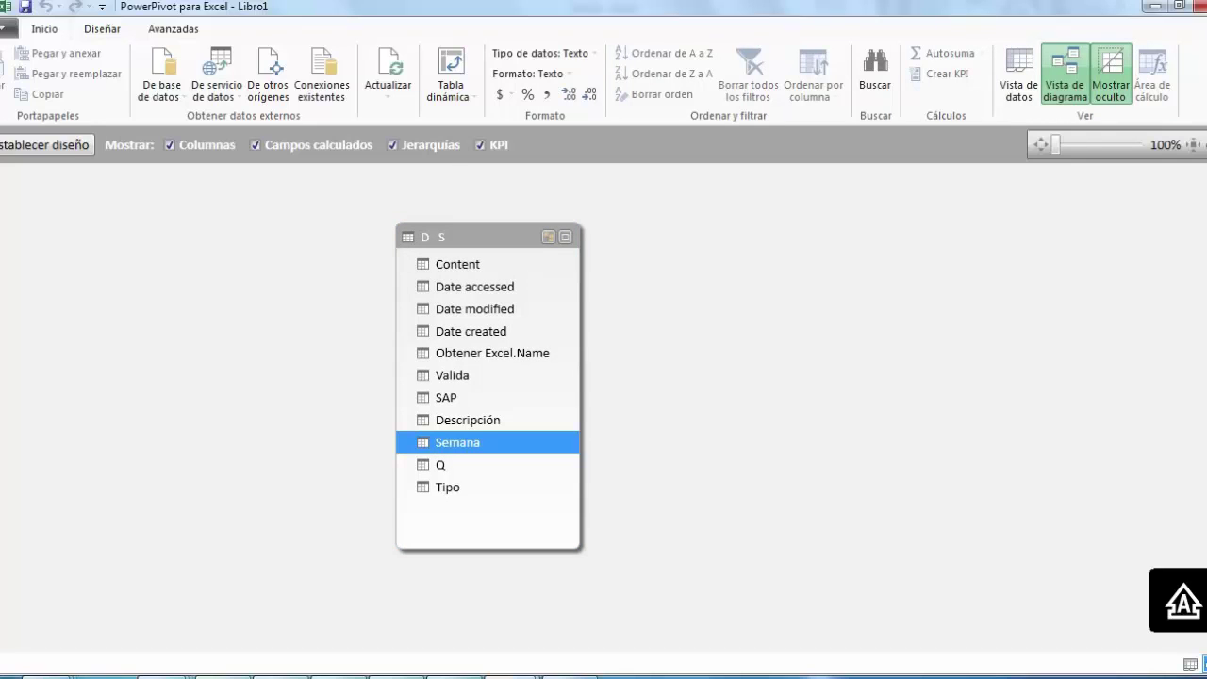
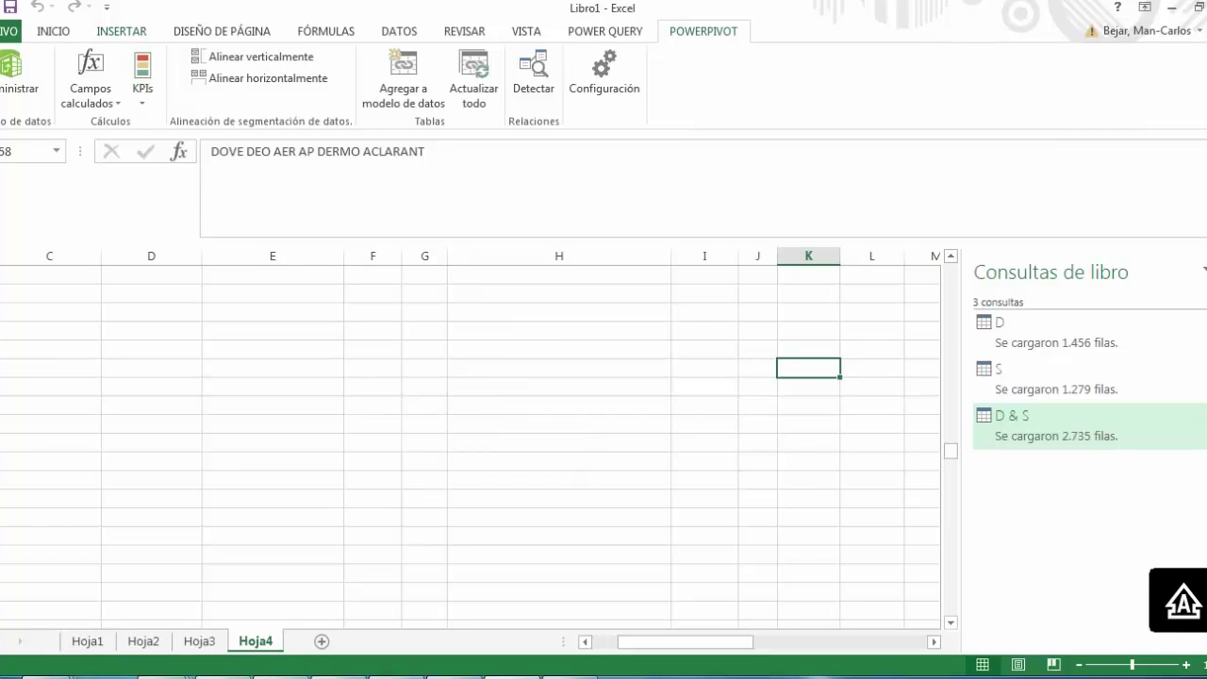
# Import the Excel workbook AllDates.xlsx from the desktop's Attainment\Attainment\Attaiment 2.0\Calendario folder through Power Query
pyautogui.click(604, 31)
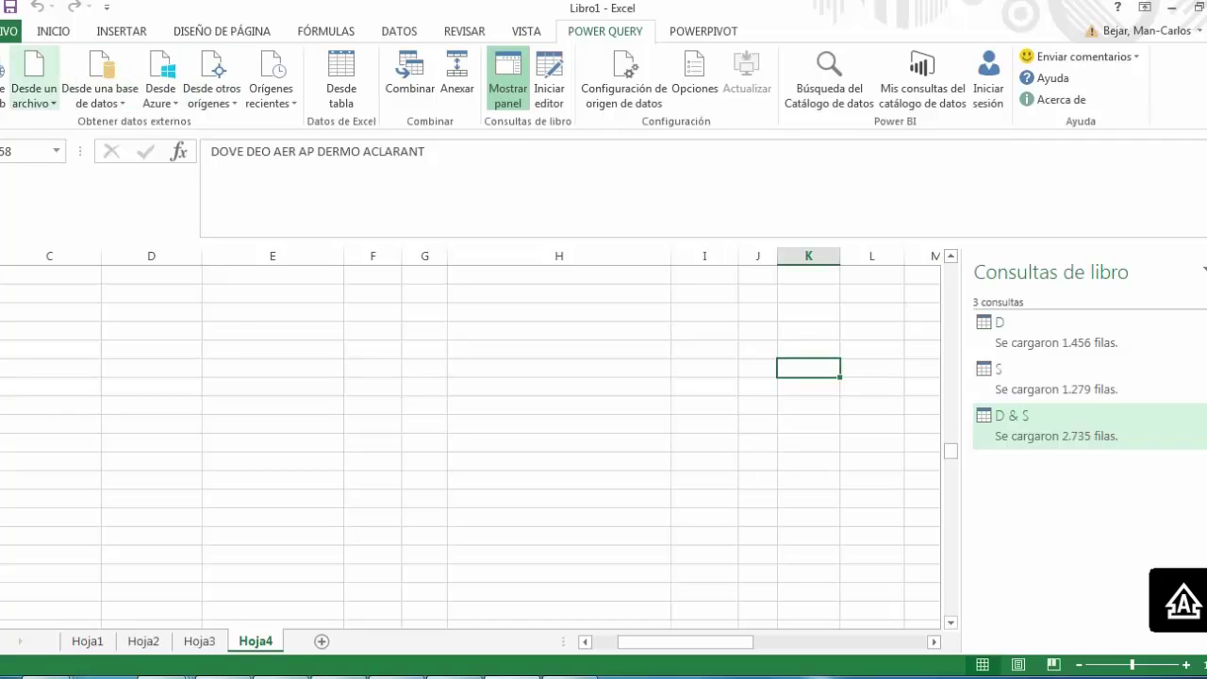
pyautogui.click(34, 87)
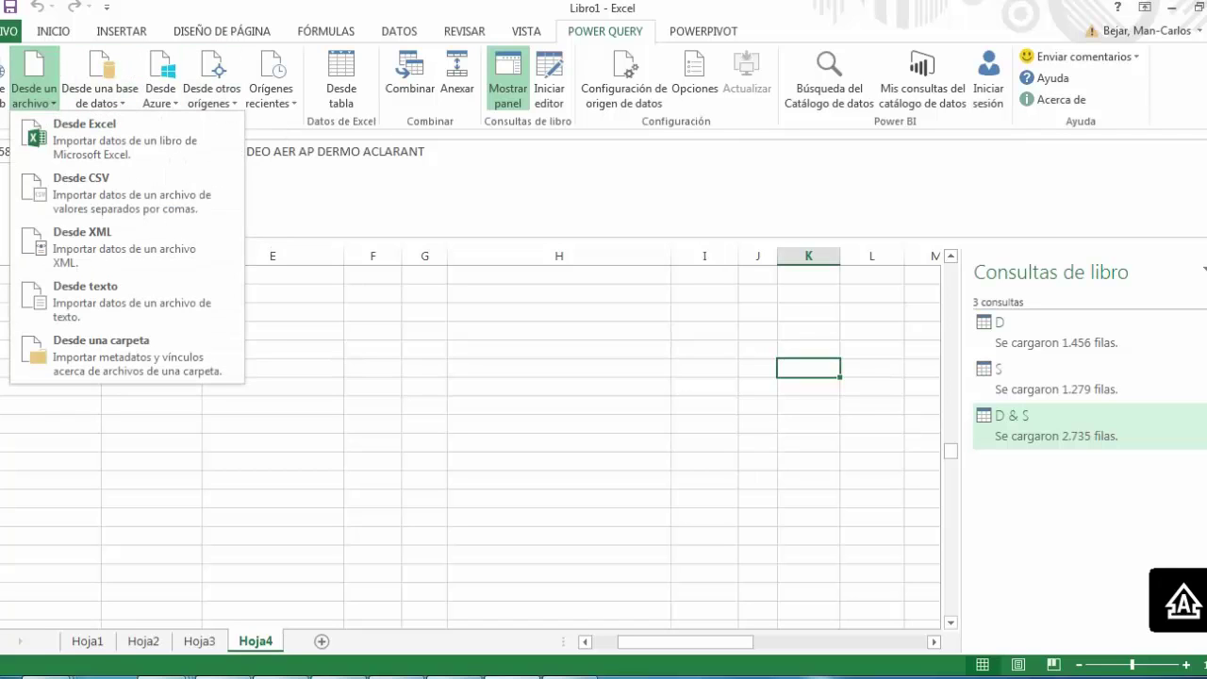
pyautogui.click(113, 138)
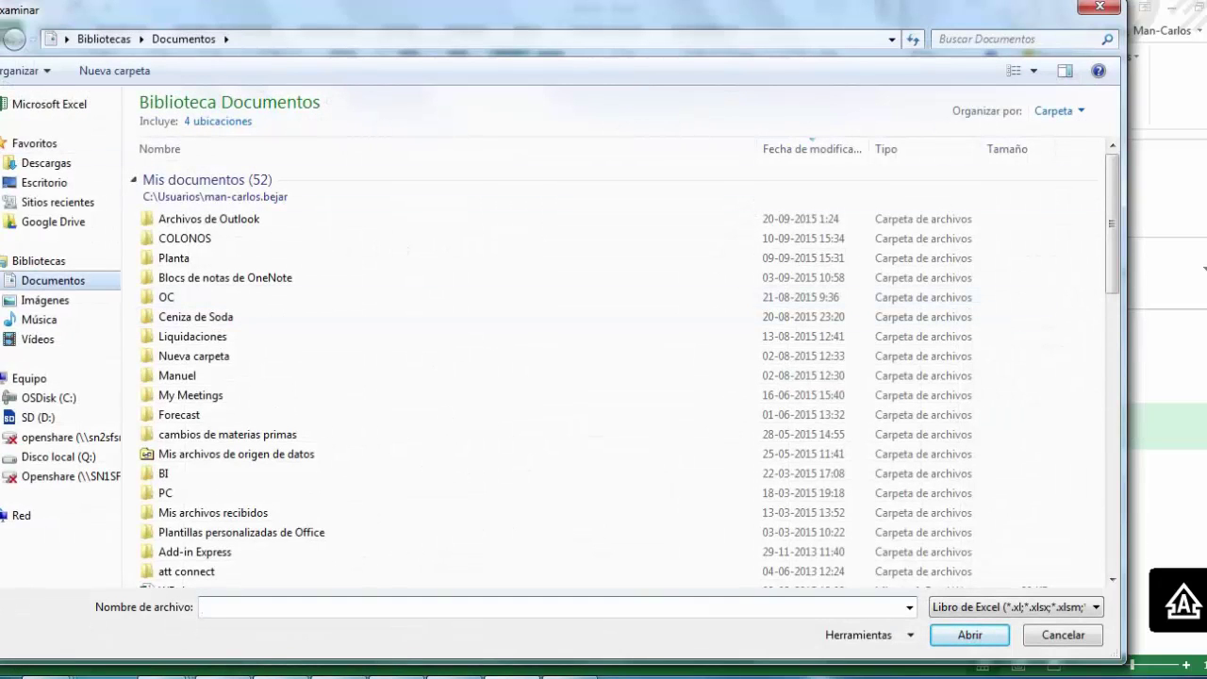
pyautogui.click(44, 182)
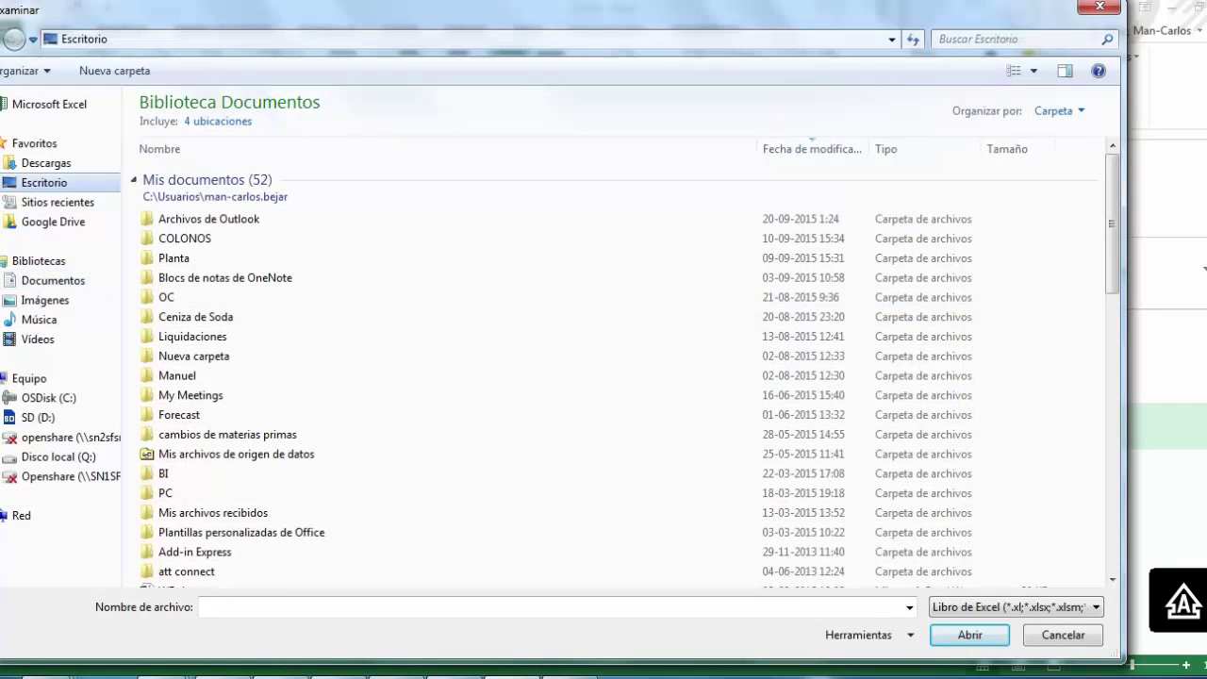
pyautogui.doubleClick(186, 183)
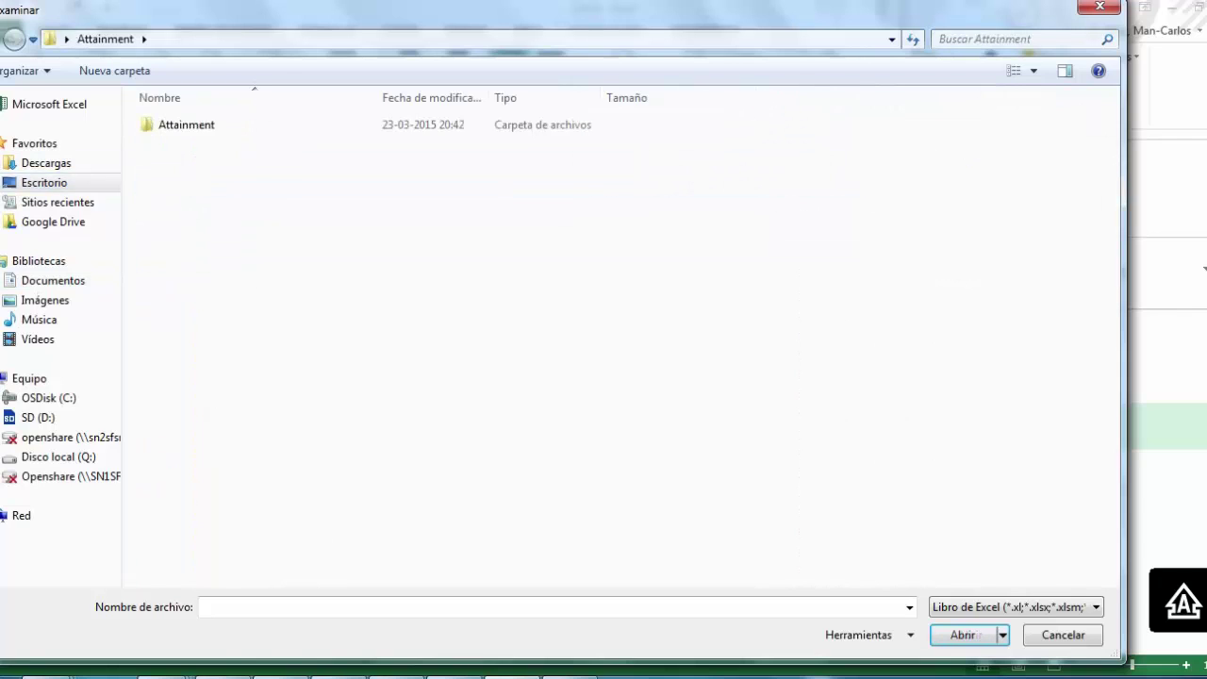
pyautogui.doubleClick(186, 123)
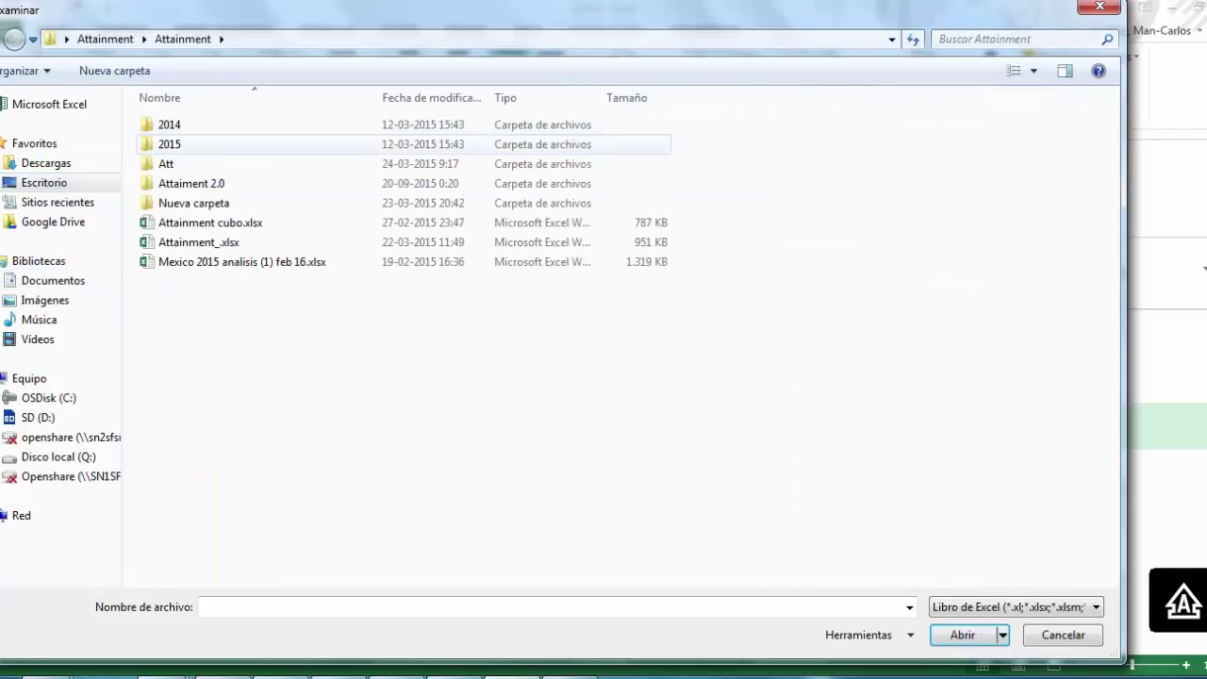
pyautogui.click(170, 145)
pyautogui.doubleClick(191, 182)
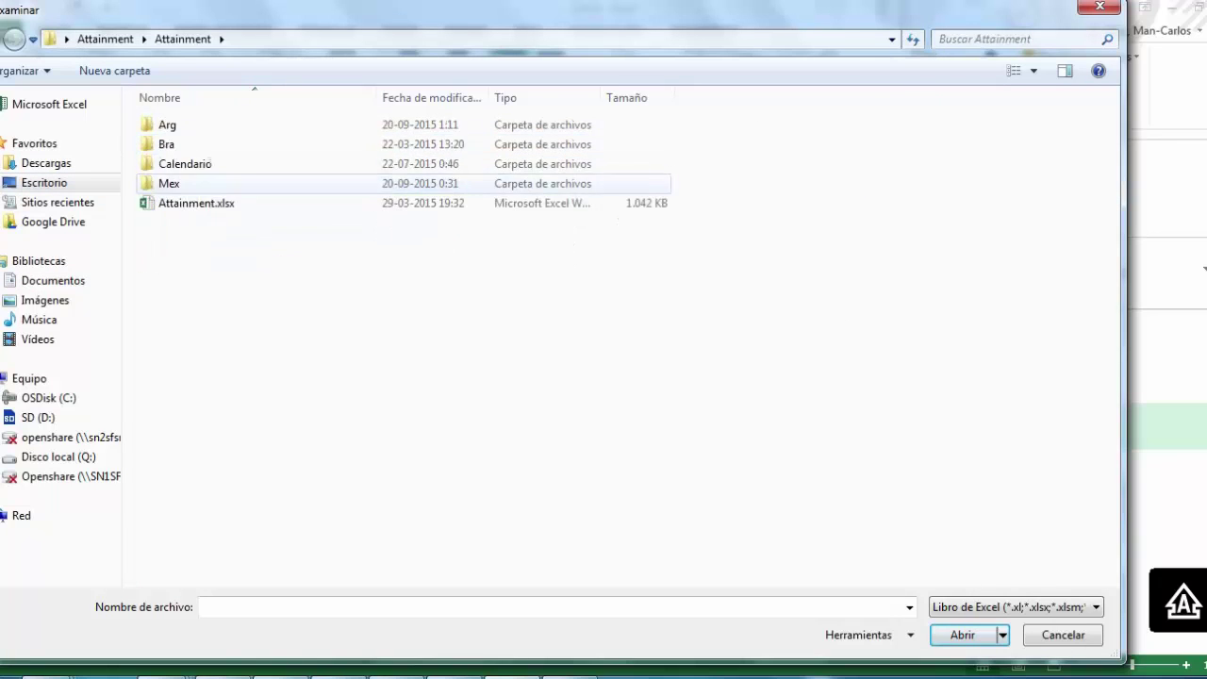
pyautogui.doubleClick(185, 163)
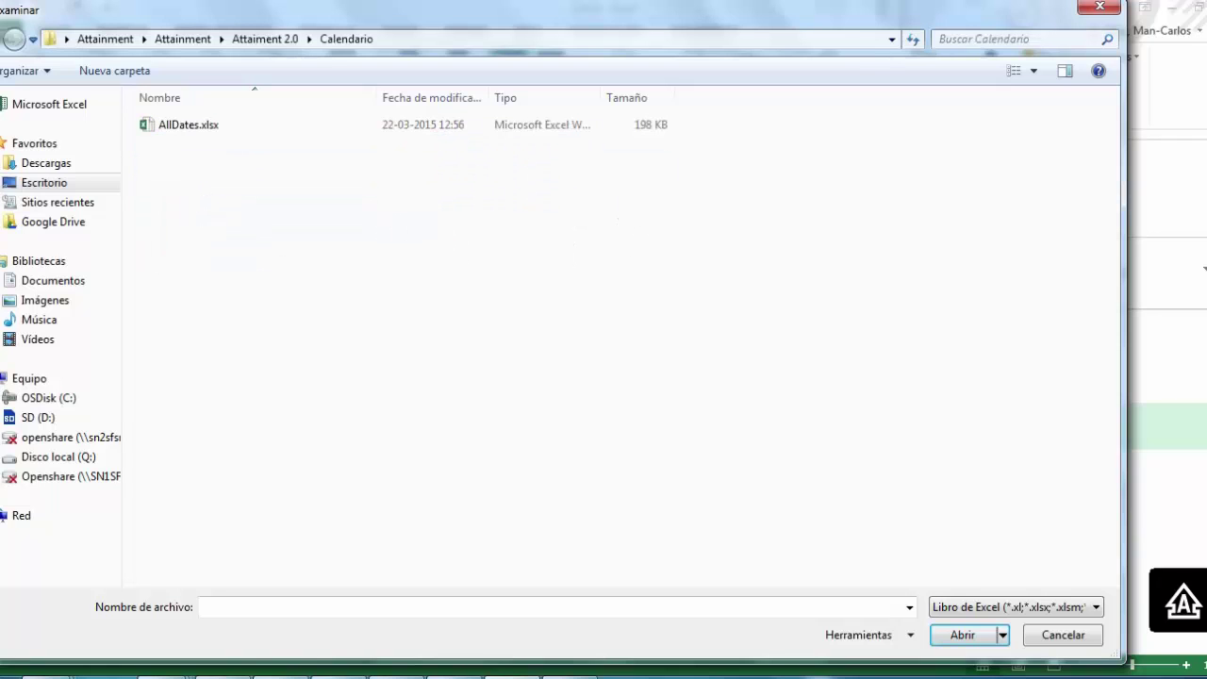
pyautogui.click(189, 125)
pyautogui.press('Return')
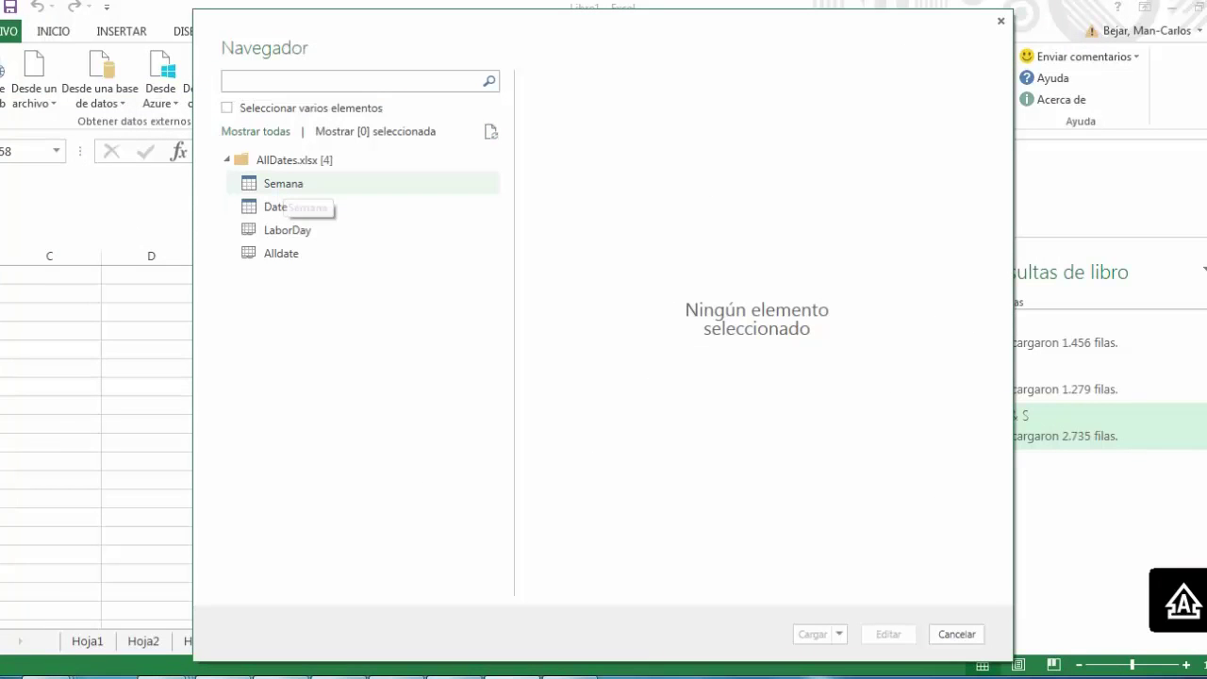
# Load the Semana table from AllDates.xlsx as a connection only and add it to the data model
pyautogui.click(286, 183)
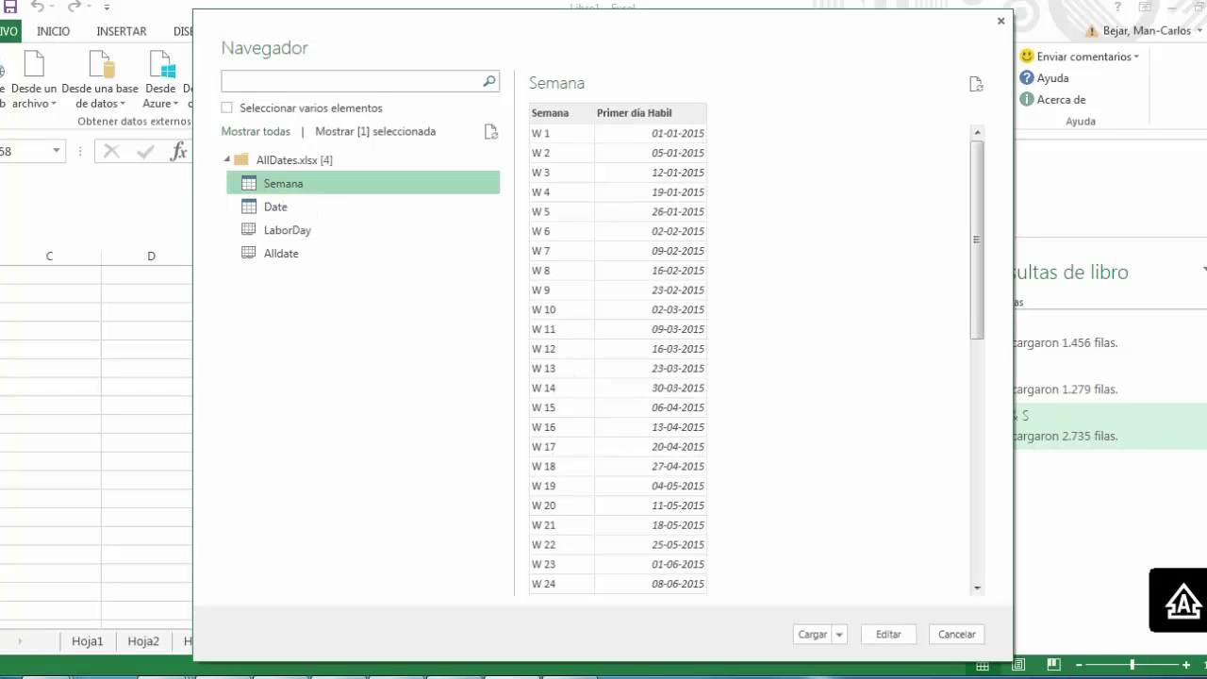
pyautogui.click(839, 634)
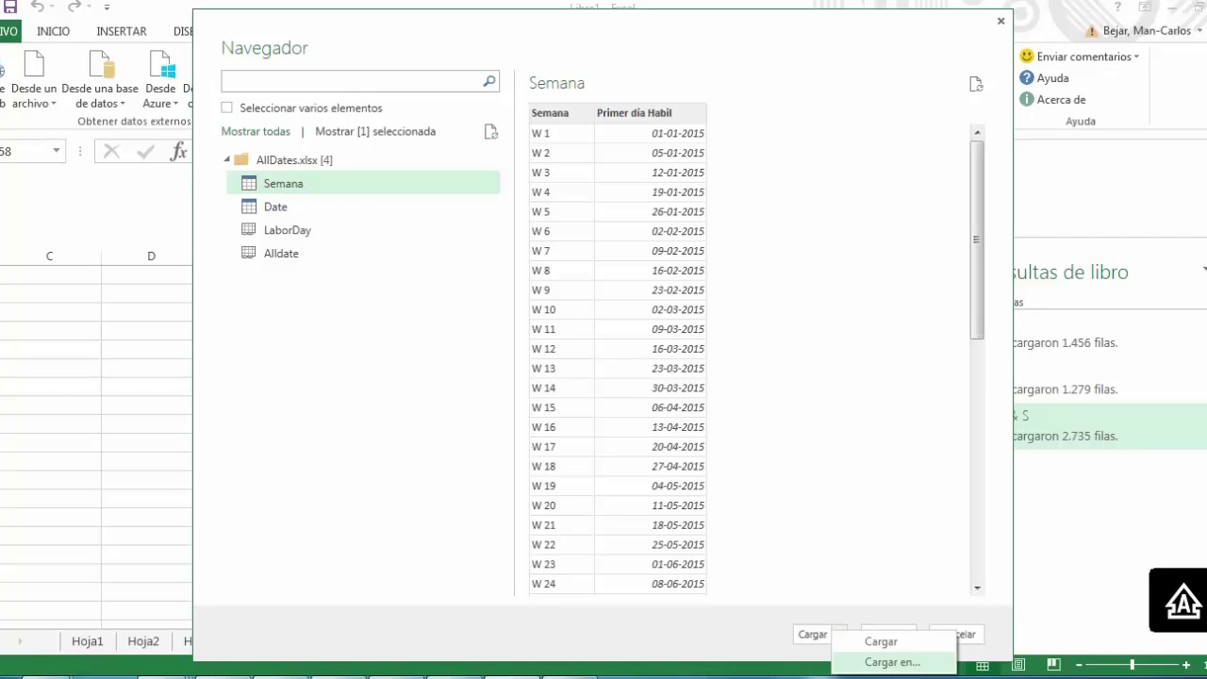
pyautogui.click(892, 662)
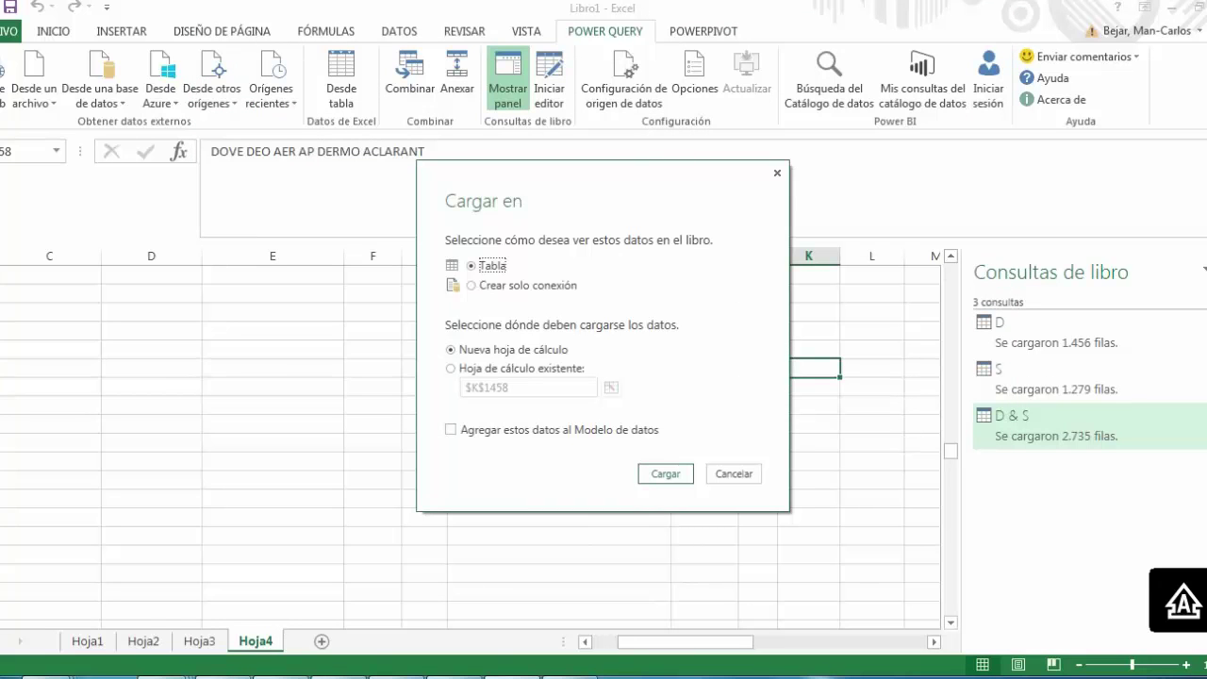
pyautogui.click(471, 284)
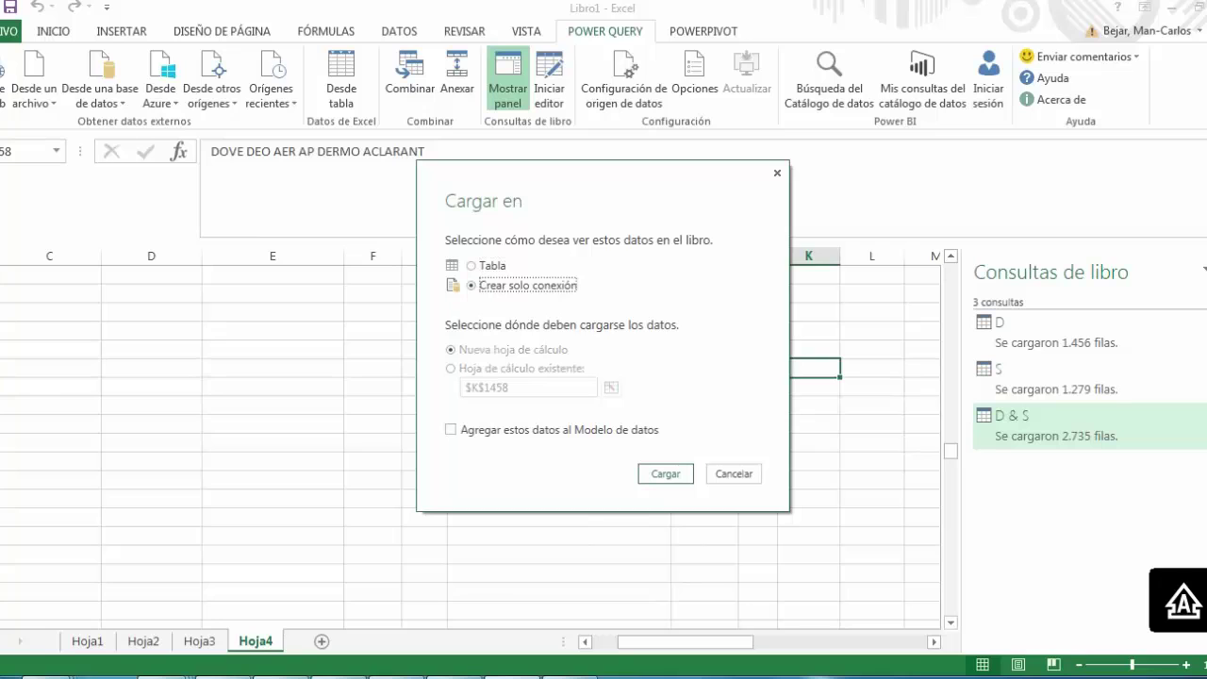
pyautogui.click(449, 429)
pyautogui.press('Return')
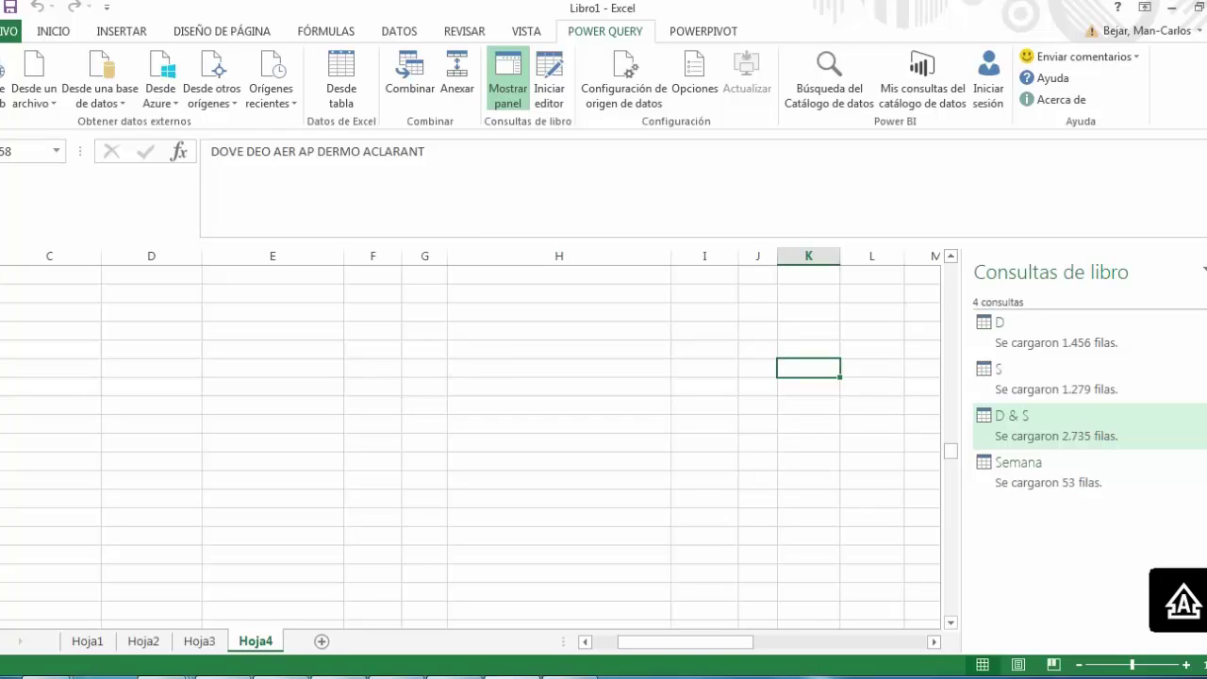
# Duplicate the Semana query, remove its Tipo cambiado step, and point its Navegación step to the Date table
pyautogui.rightClick(1015, 460)
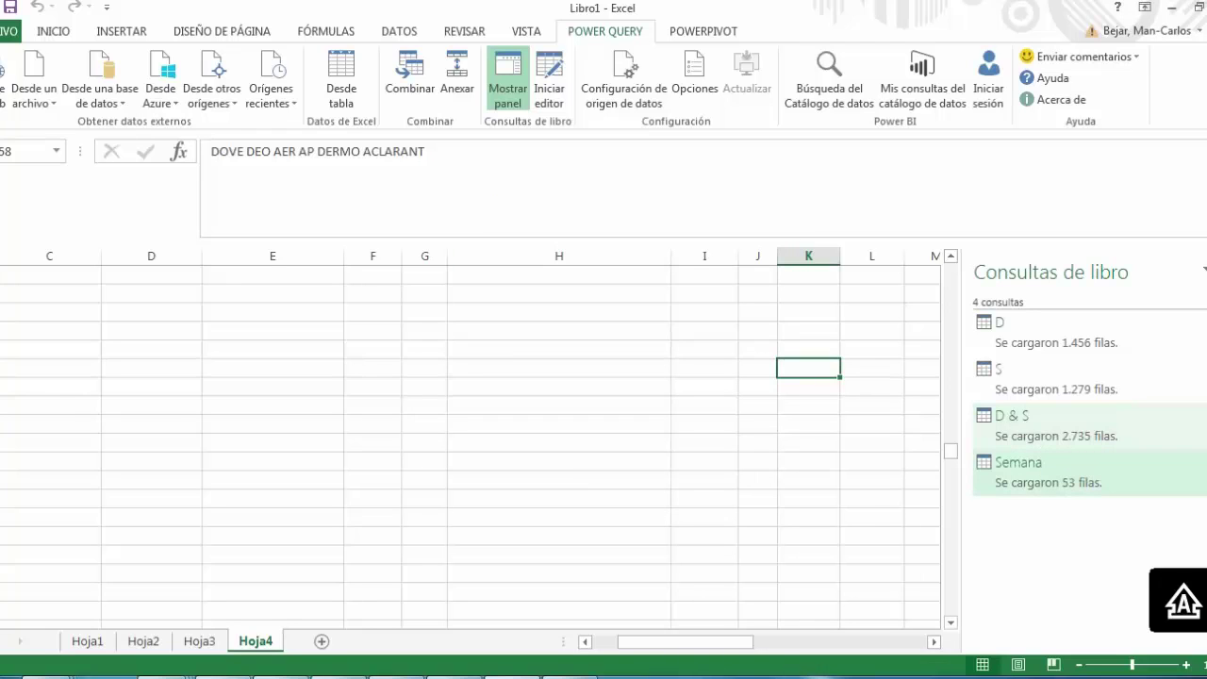
pyautogui.click(1061, 361)
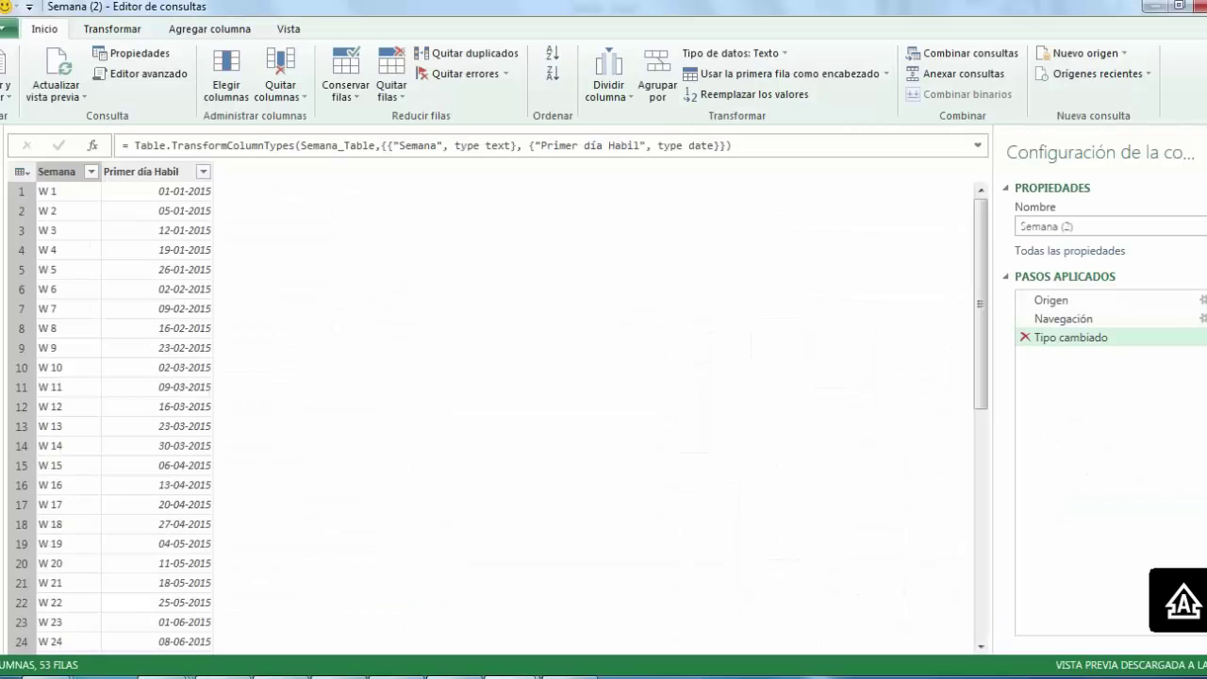
pyautogui.click(1024, 338)
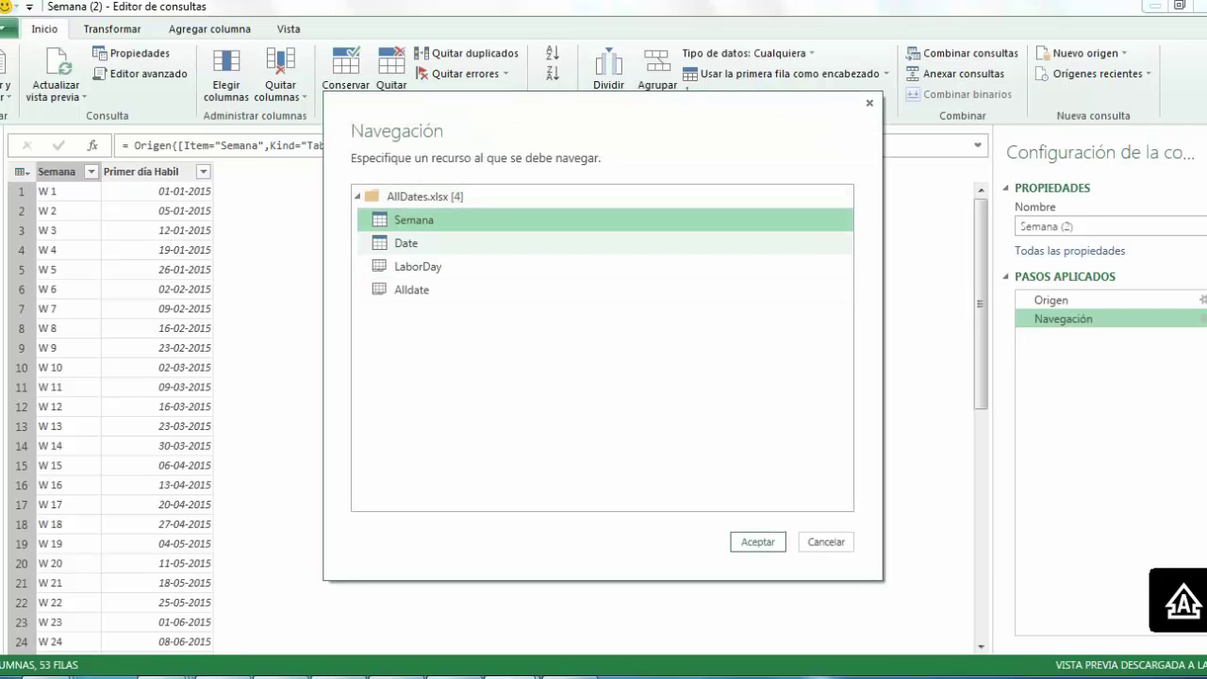
pyautogui.click(406, 242)
pyautogui.click(757, 541)
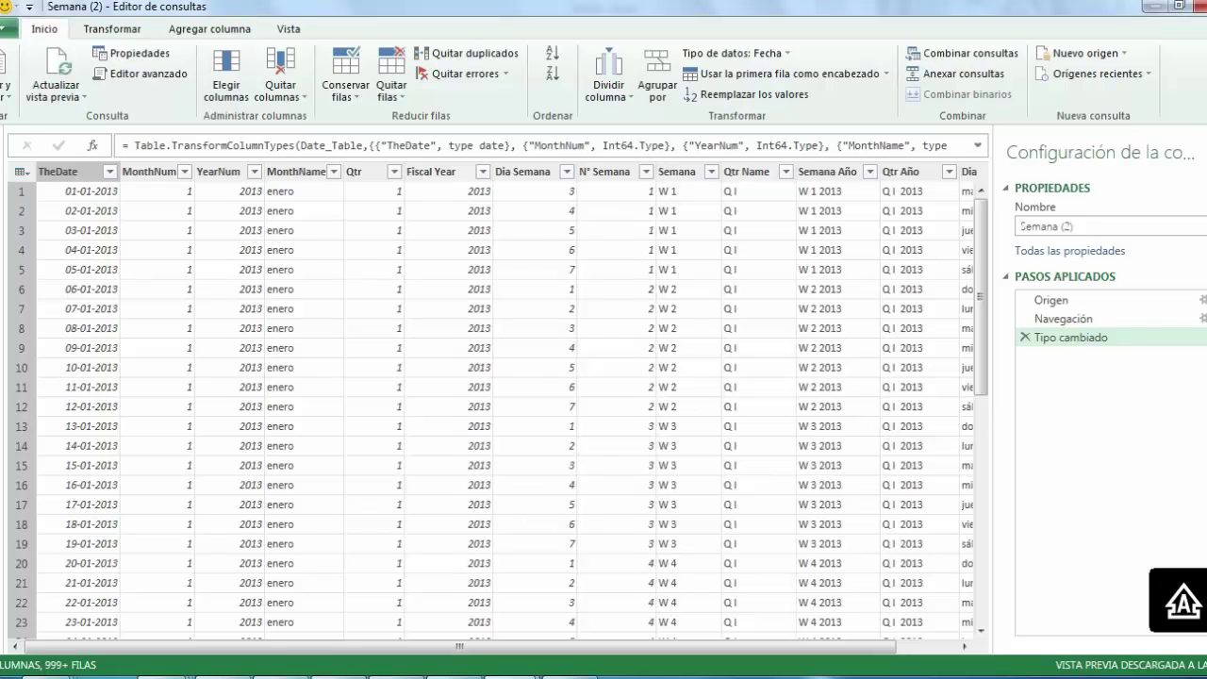
pyautogui.hscroll(3, 490, 396)
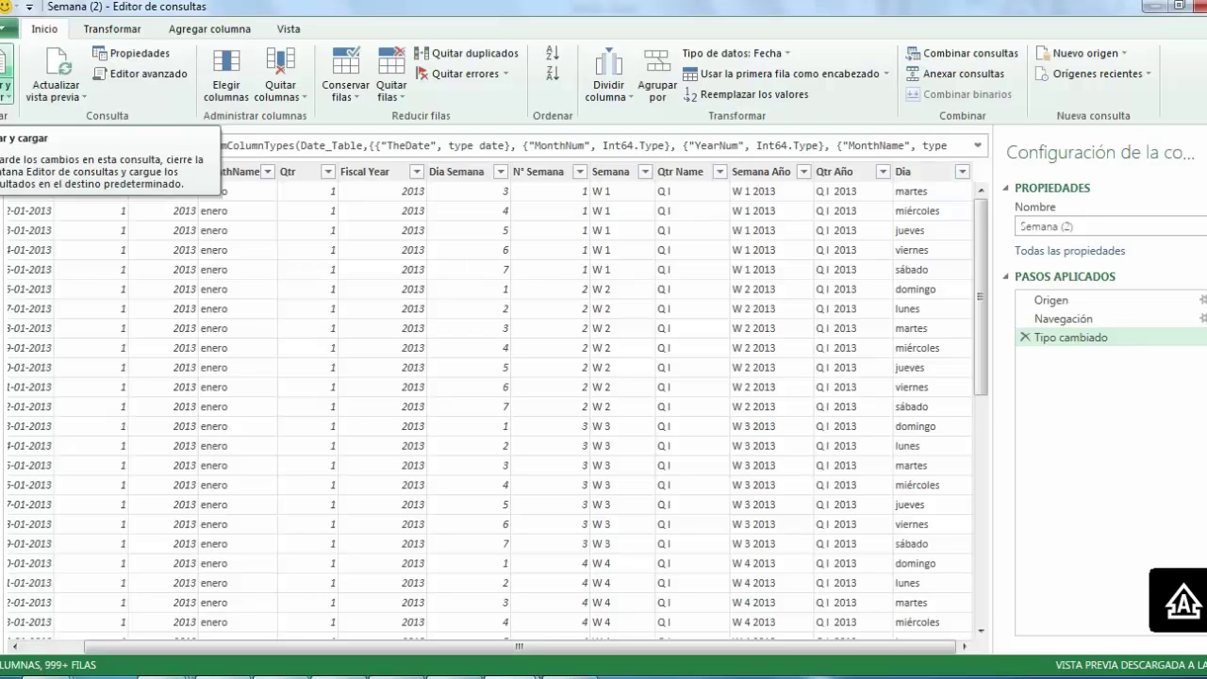
# Rename the Semana (2) query as Date and load it into the workbook
pyautogui.click(1043, 226)
pyautogui.hotkey('ctrl', 'a')
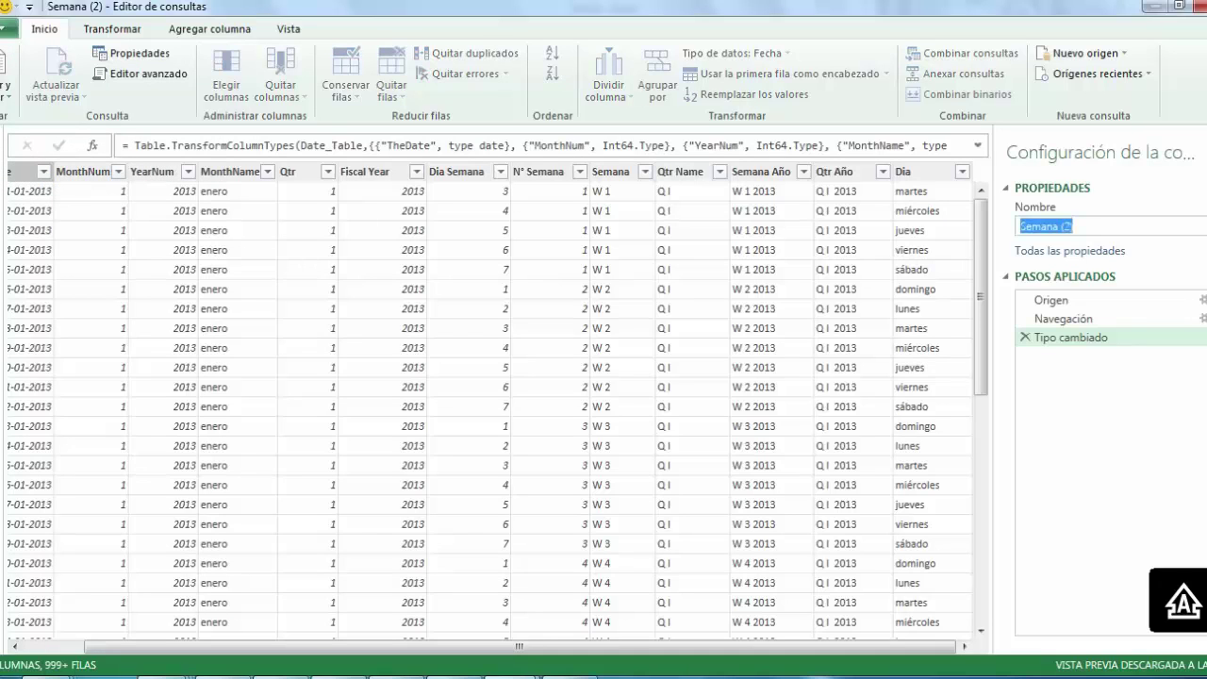
pyautogui.press('BackSpace')
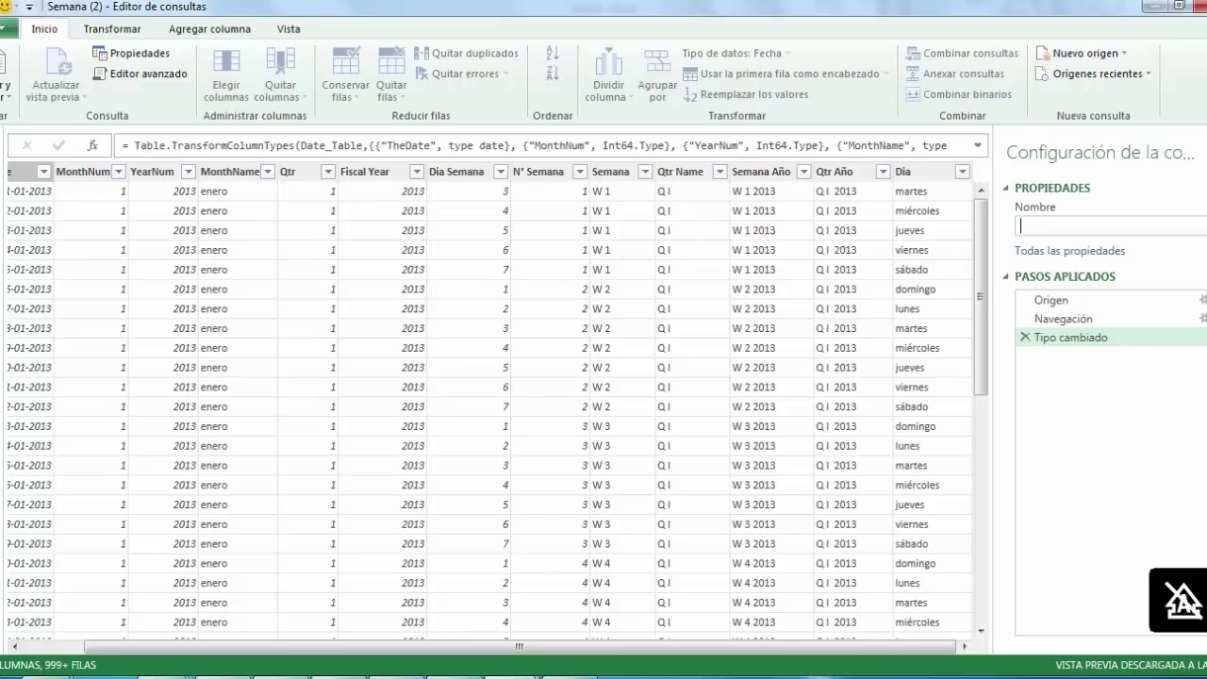
pyautogui.write('Date')
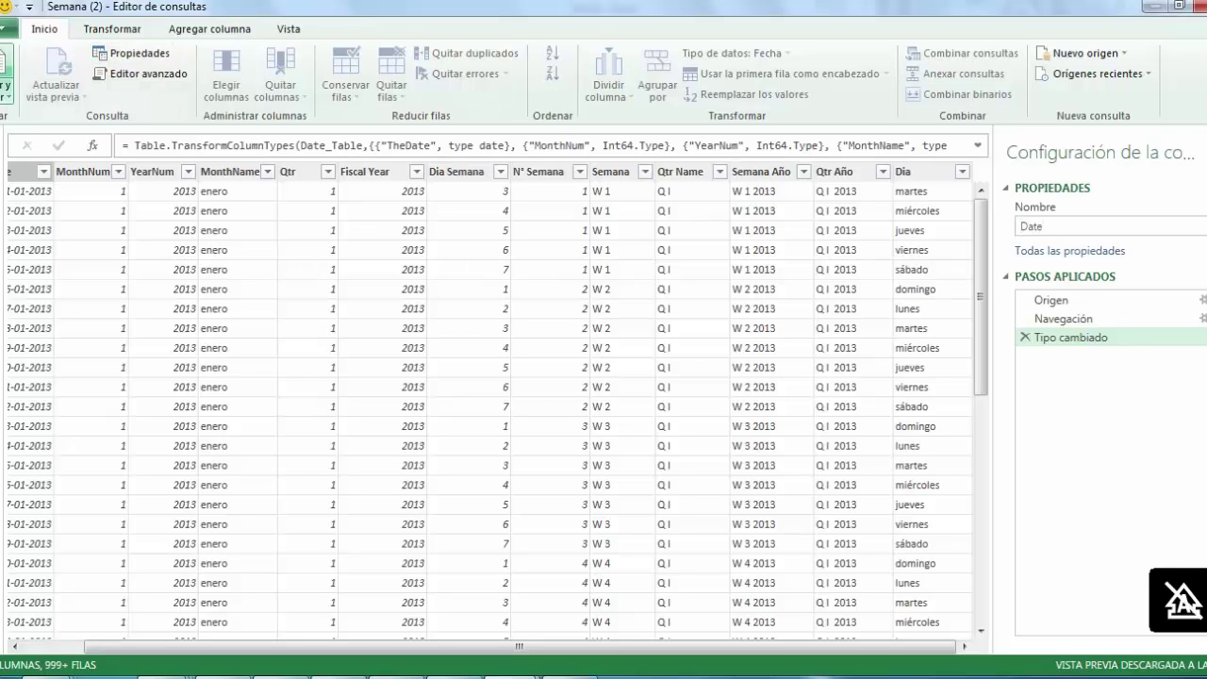
pyautogui.click(5, 81)
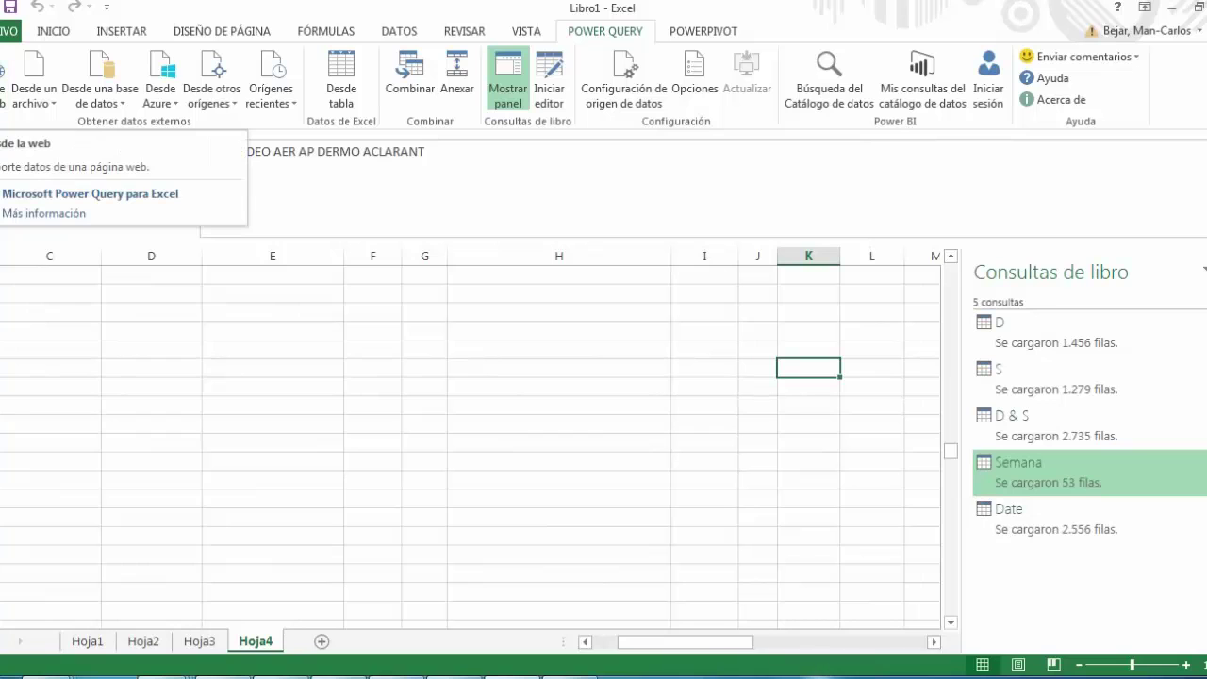
# Set the Date query to load as a connection only and add it to the data model
pyautogui.rightClick(1029, 514)
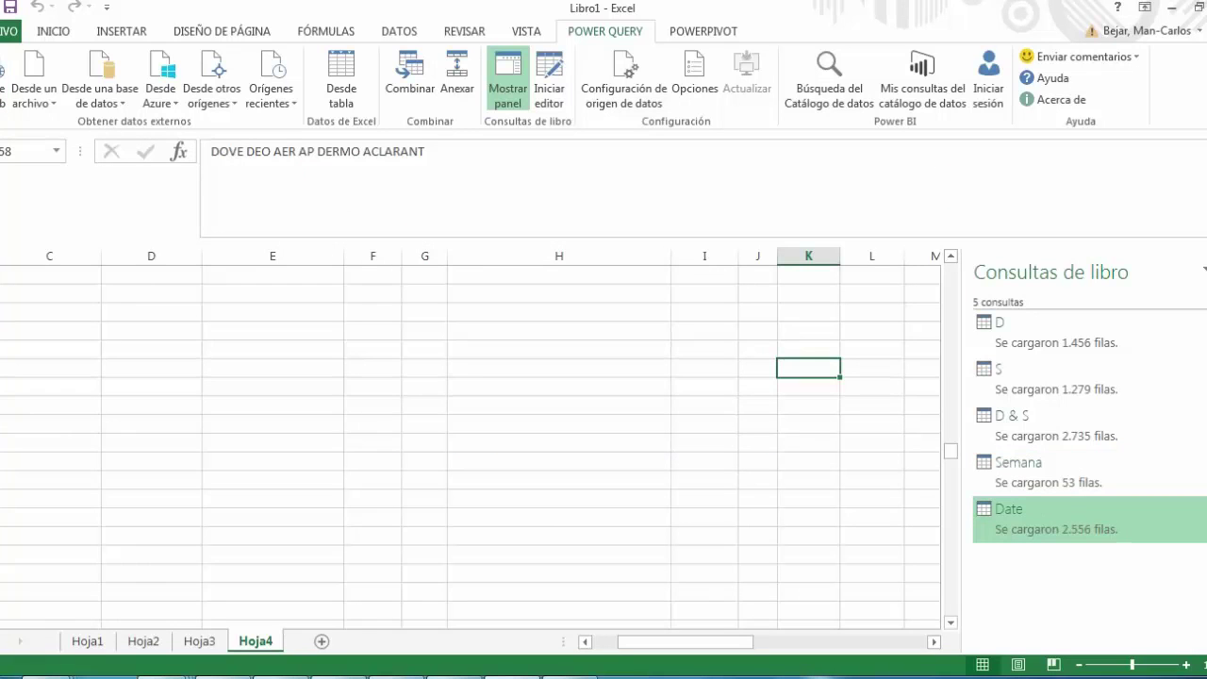
pyautogui.click(1091, 428)
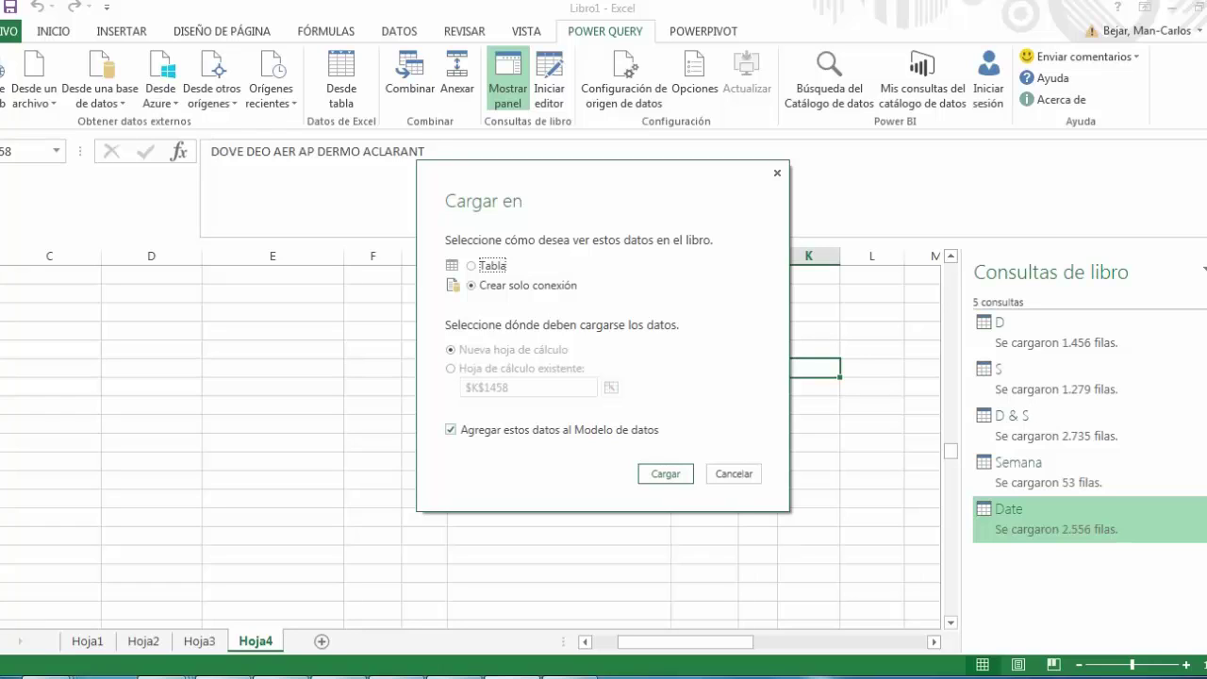
pyautogui.press('Return')
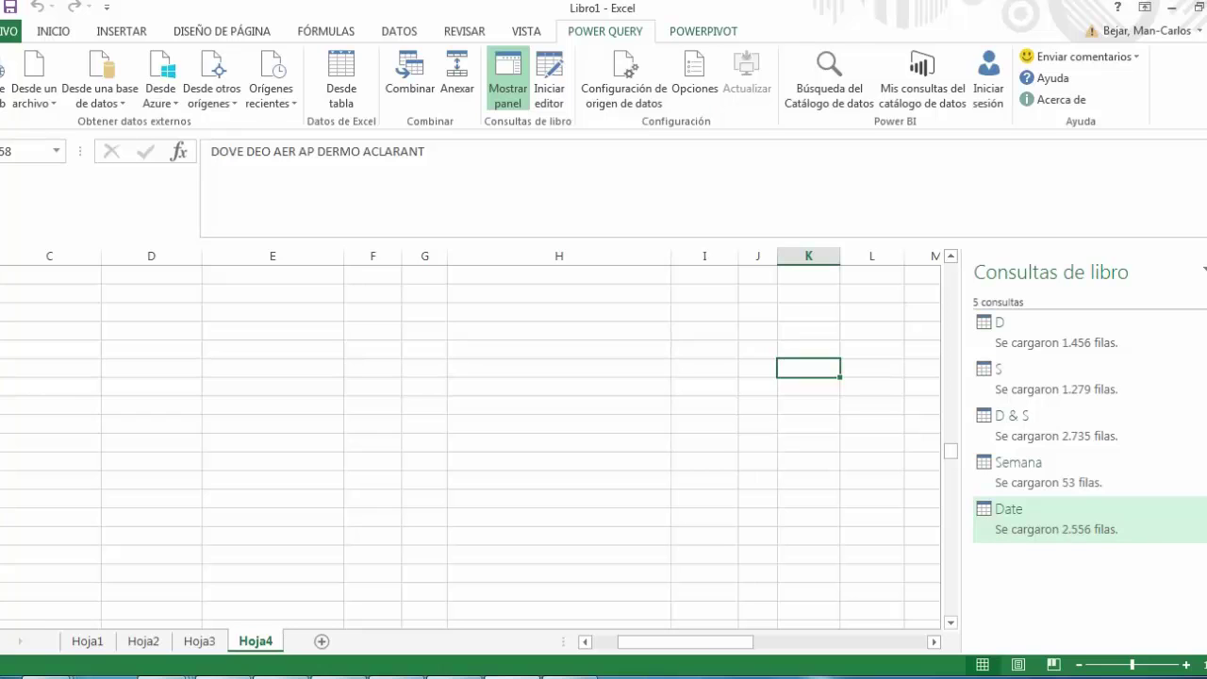
# Open the PowerPivot data model and look through the data of the Semana, Date and D S tables
pyautogui.click(703, 31)
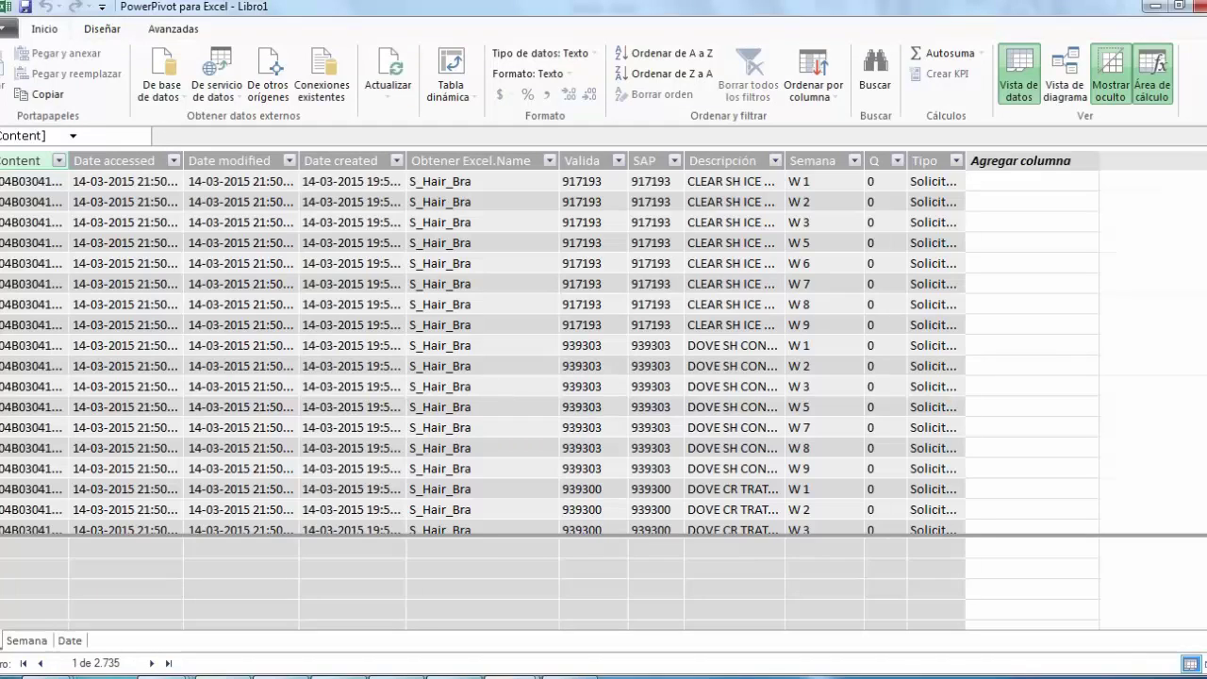
pyautogui.click(26, 641)
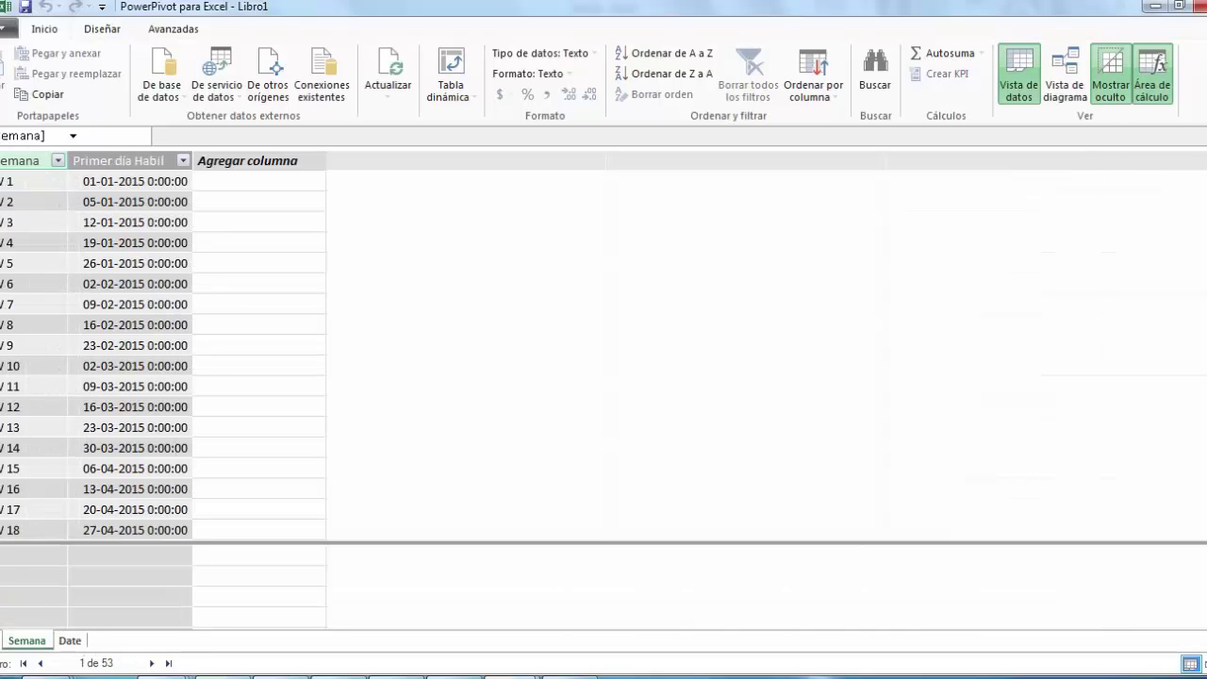
pyautogui.click(70, 641)
pyautogui.click(26, 641)
pyautogui.click(1, 641)
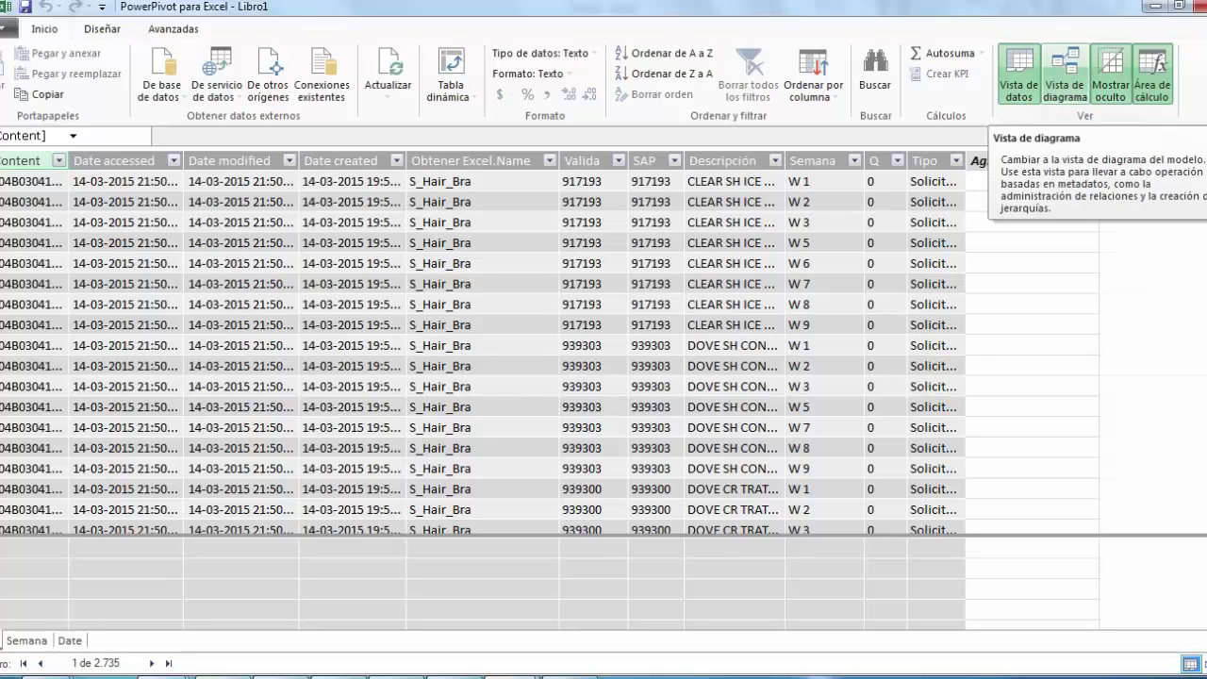
# Show the model as a diagram, separate the Semana and Date tables, and enlarge Date to reveal more of its fields
pyautogui.click(1065, 76)
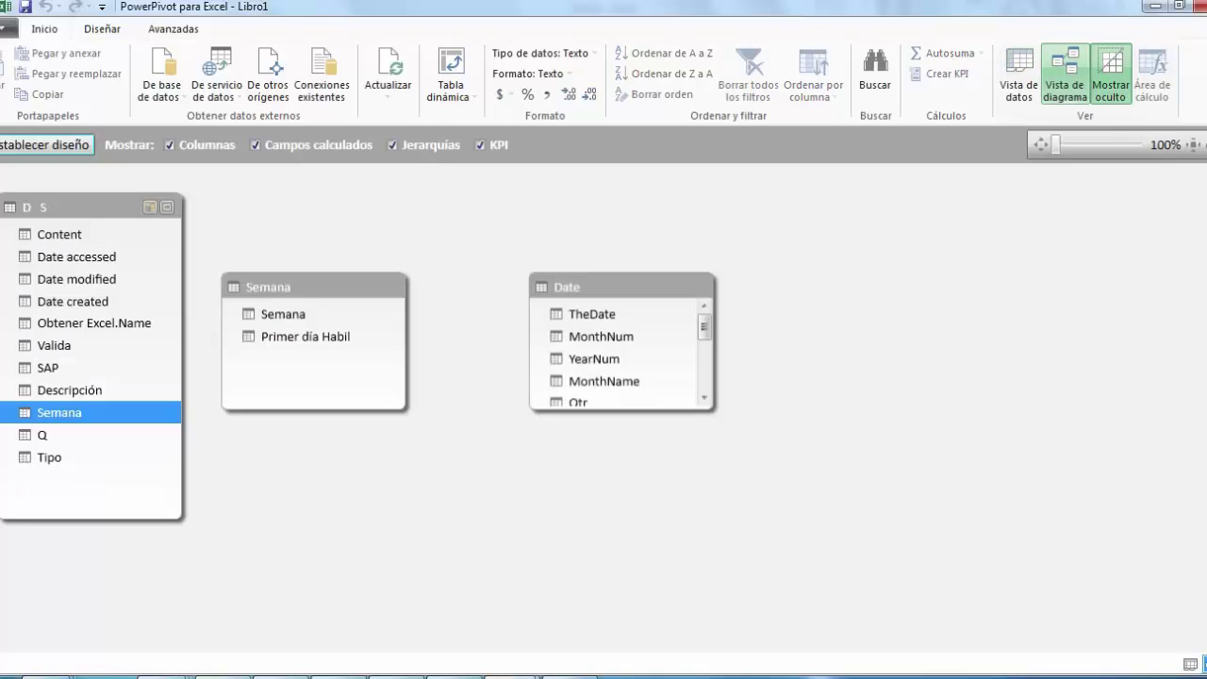
pyautogui.moveTo(283, 287); pyautogui.dragTo(362, 217)
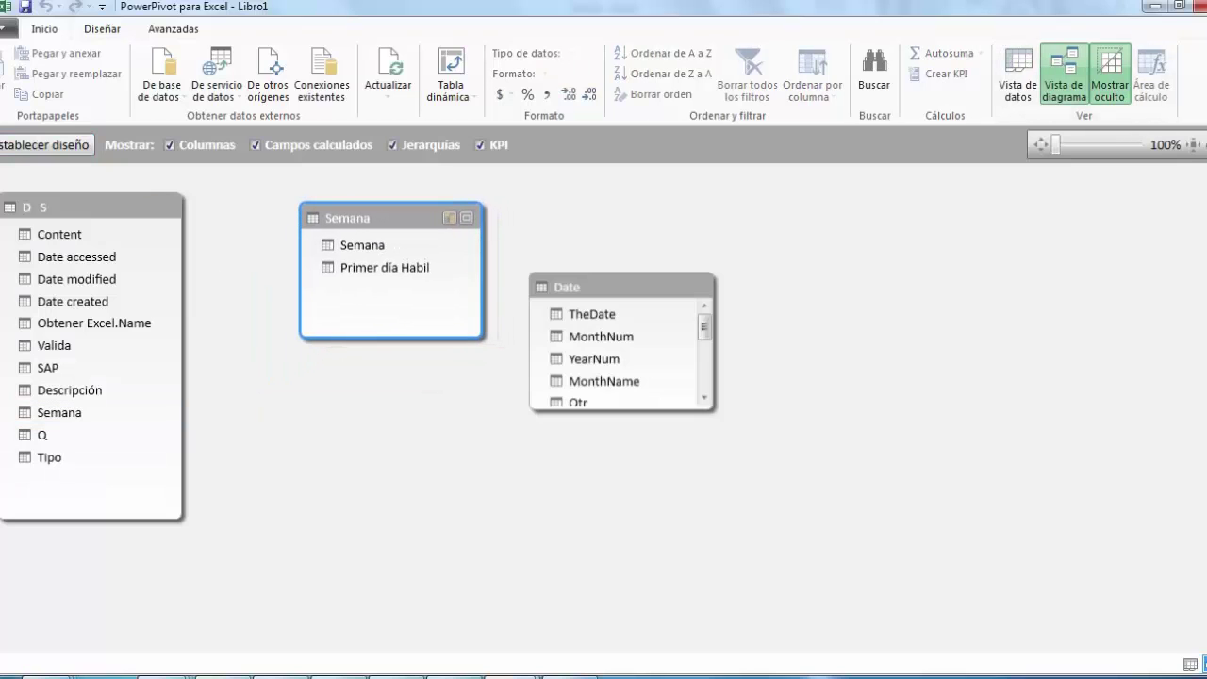
pyautogui.moveTo(603, 286); pyautogui.dragTo(606, 411)
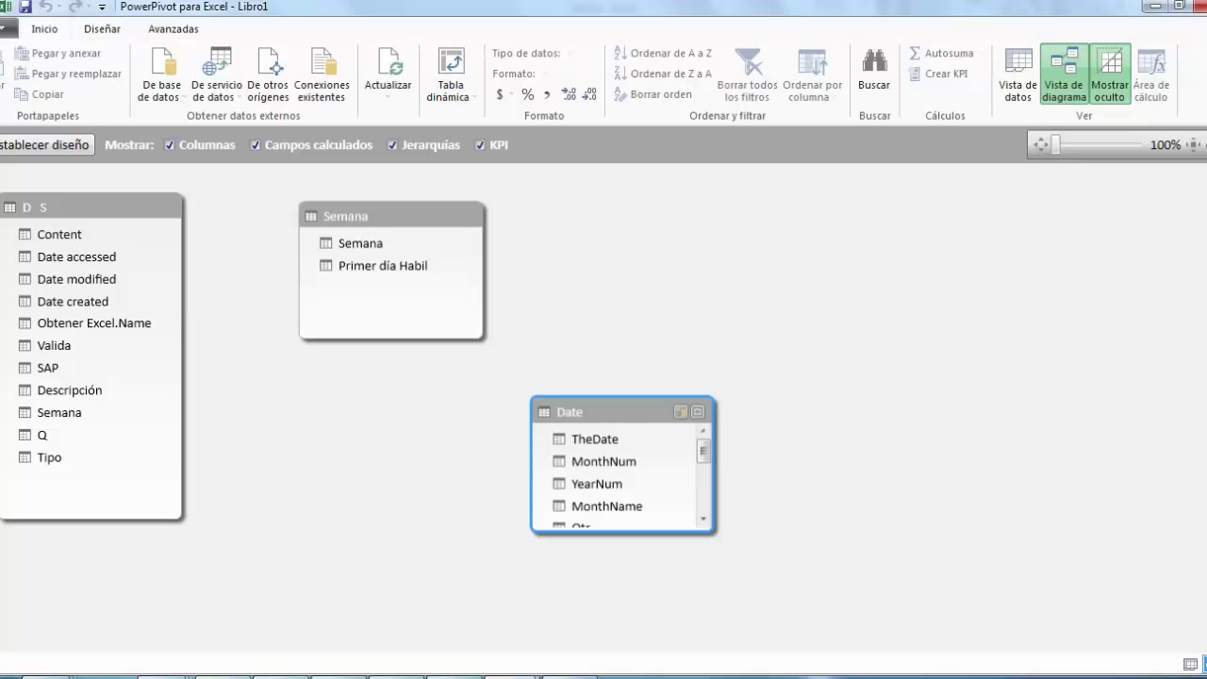
pyautogui.moveTo(623, 532); pyautogui.dragTo(623, 624)
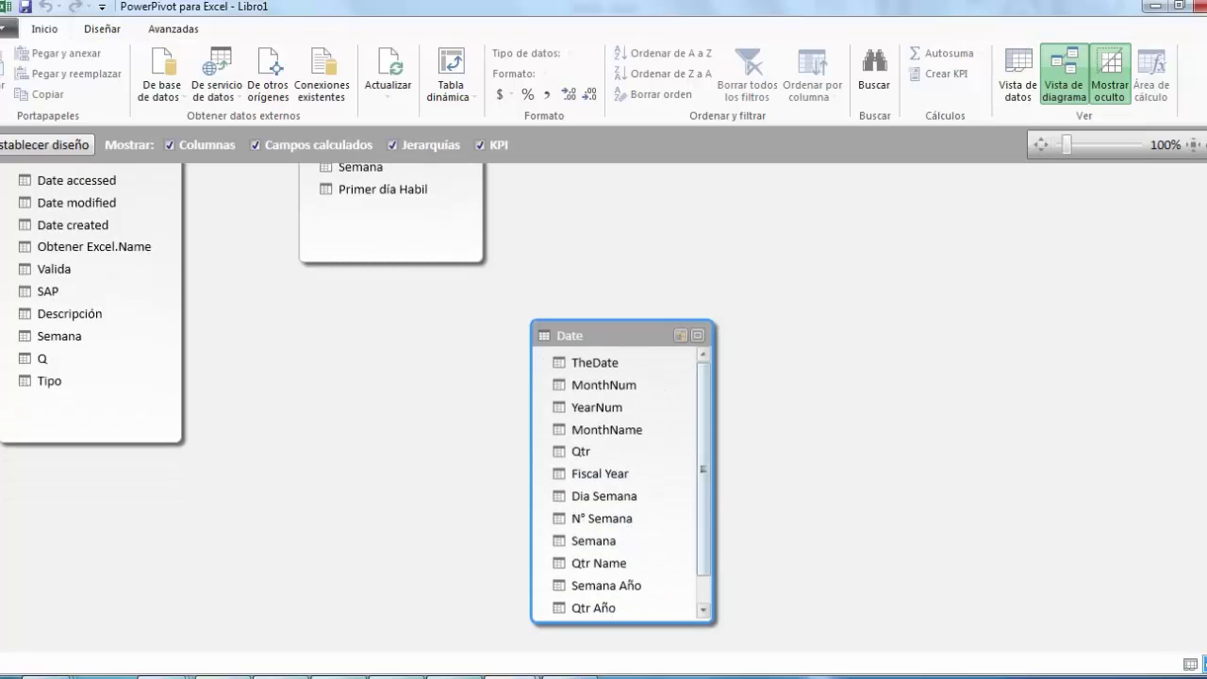
pyautogui.scroll(-1, 622, 481)
pyautogui.scroll(1, 631, 479)
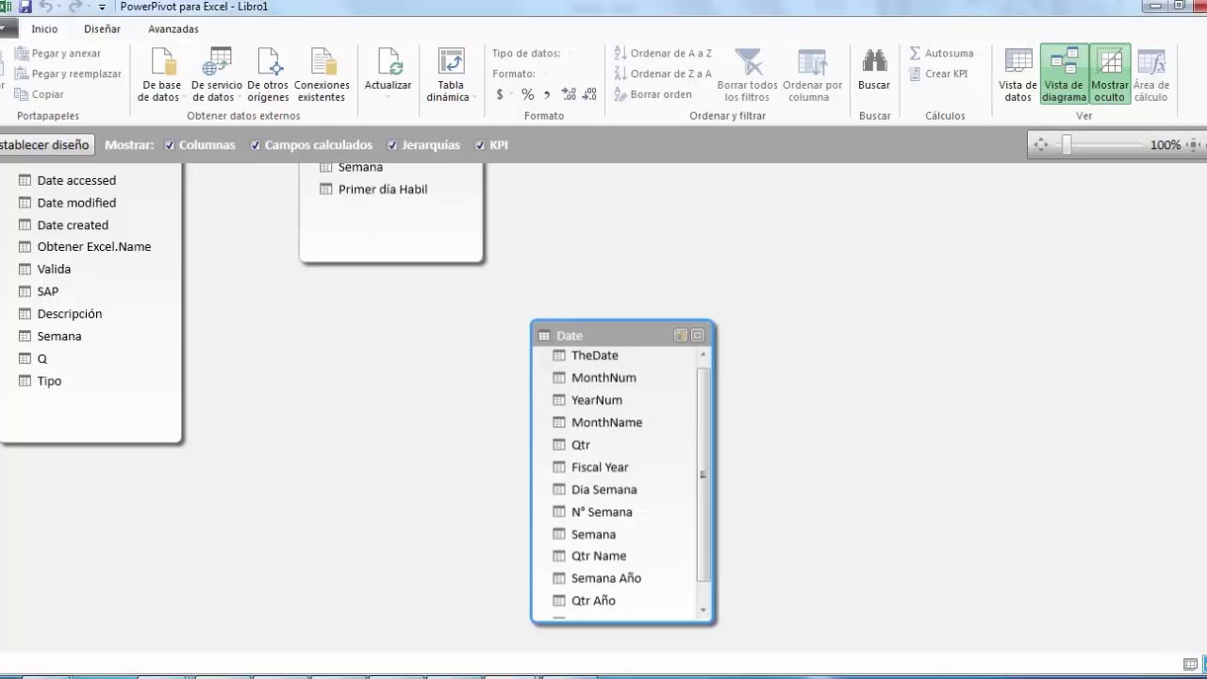
pyautogui.scroll(-1, 622, 480)
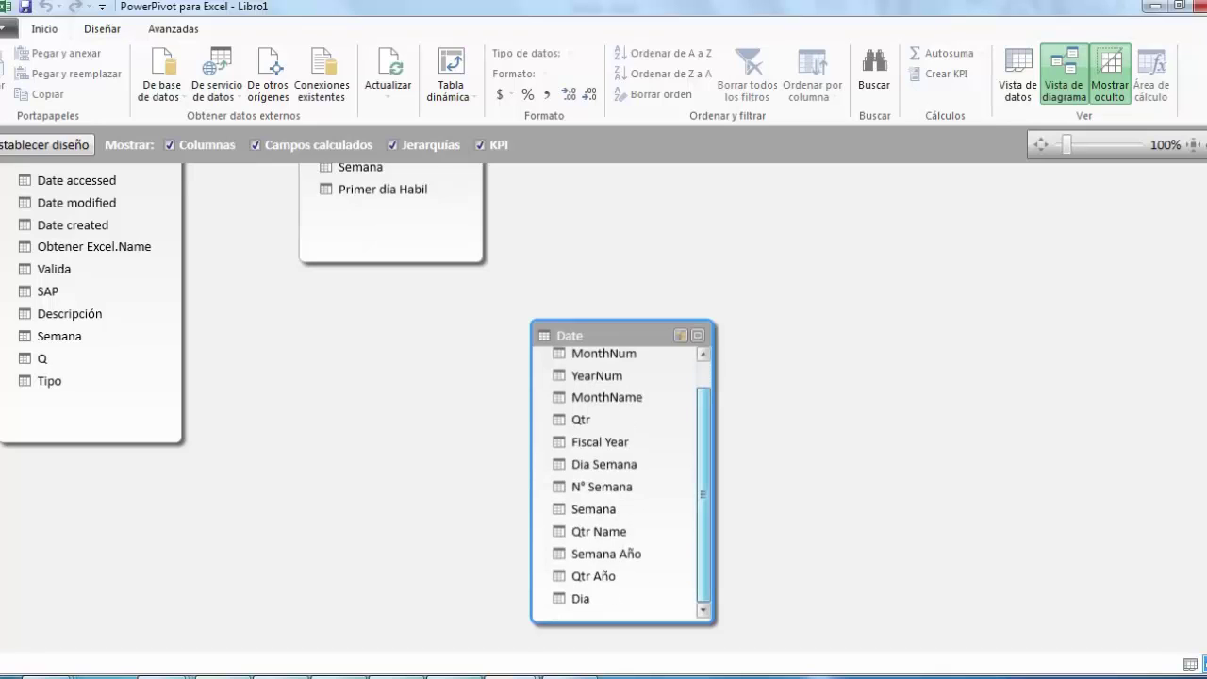
pyautogui.scroll(2, 622, 481)
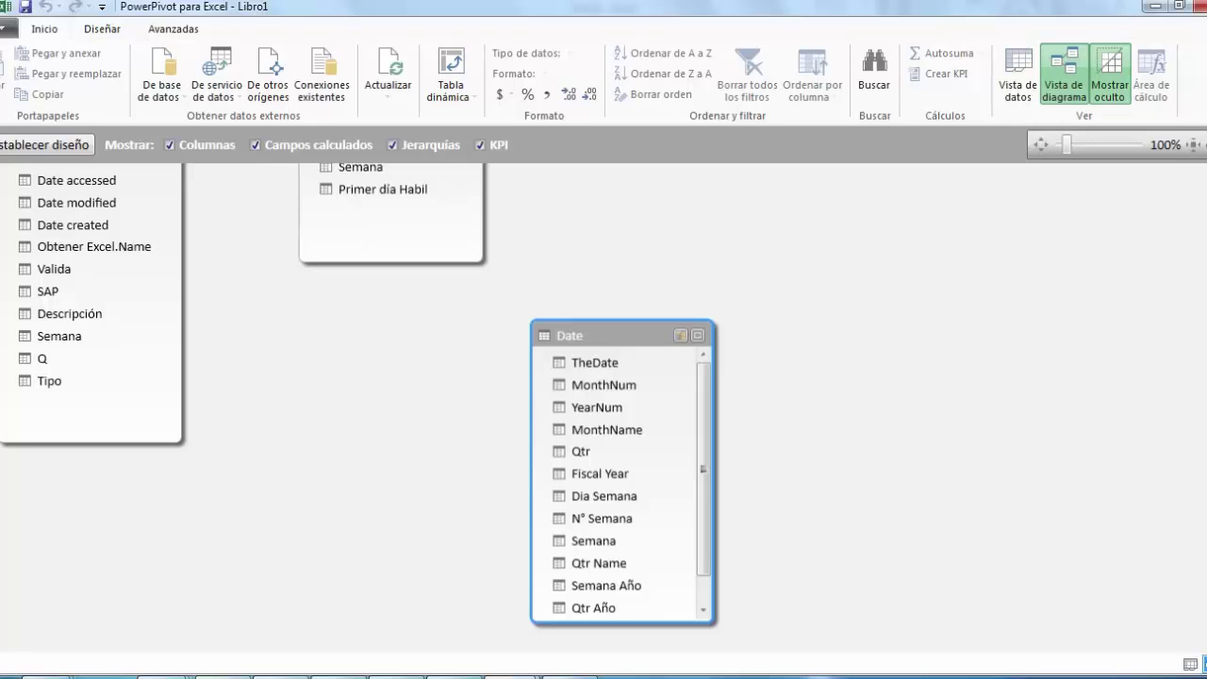
# Arrange the Semana and Date tables side by side to the right of the D S table
pyautogui.moveTo(613, 335); pyautogui.dragTo(642, 309)
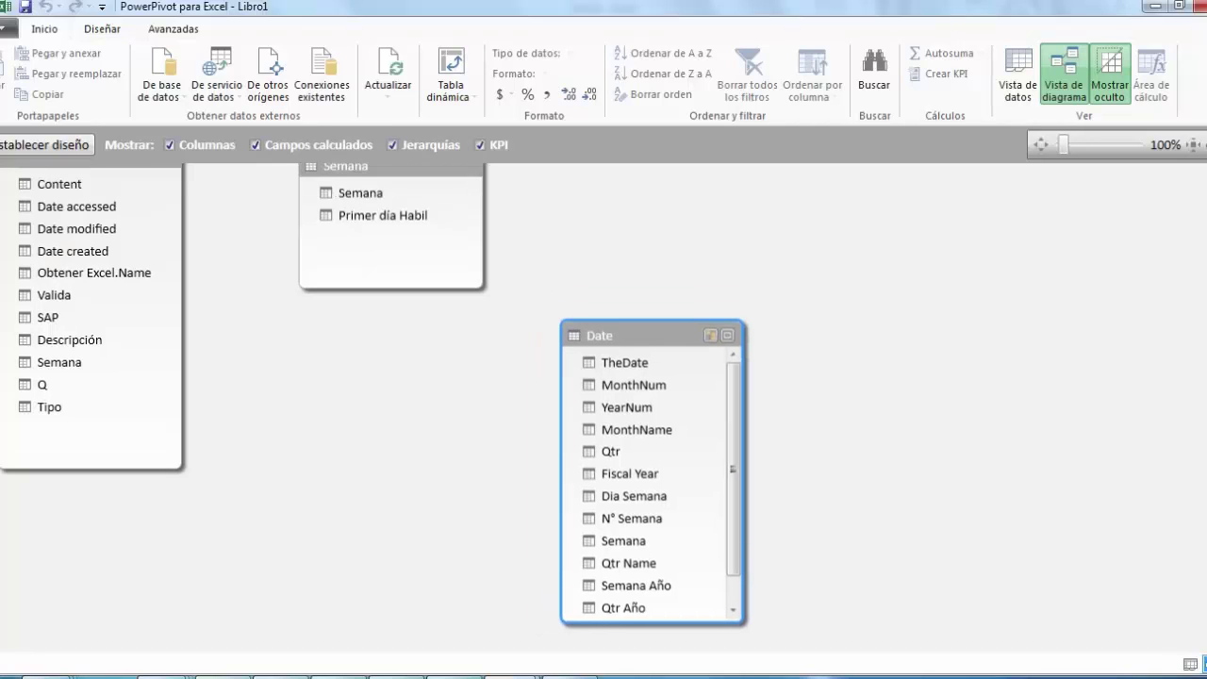
pyautogui.moveTo(377, 169); pyautogui.dragTo(371, 214)
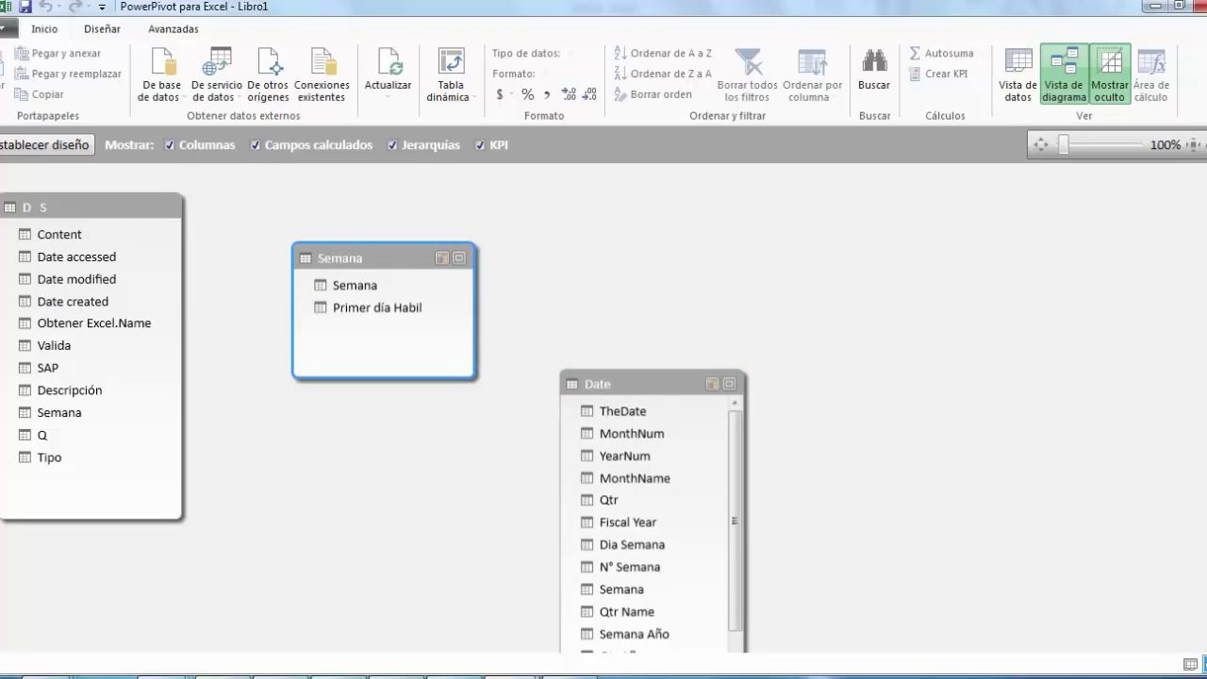
pyautogui.moveTo(622, 384); pyautogui.dragTo(696, 247)
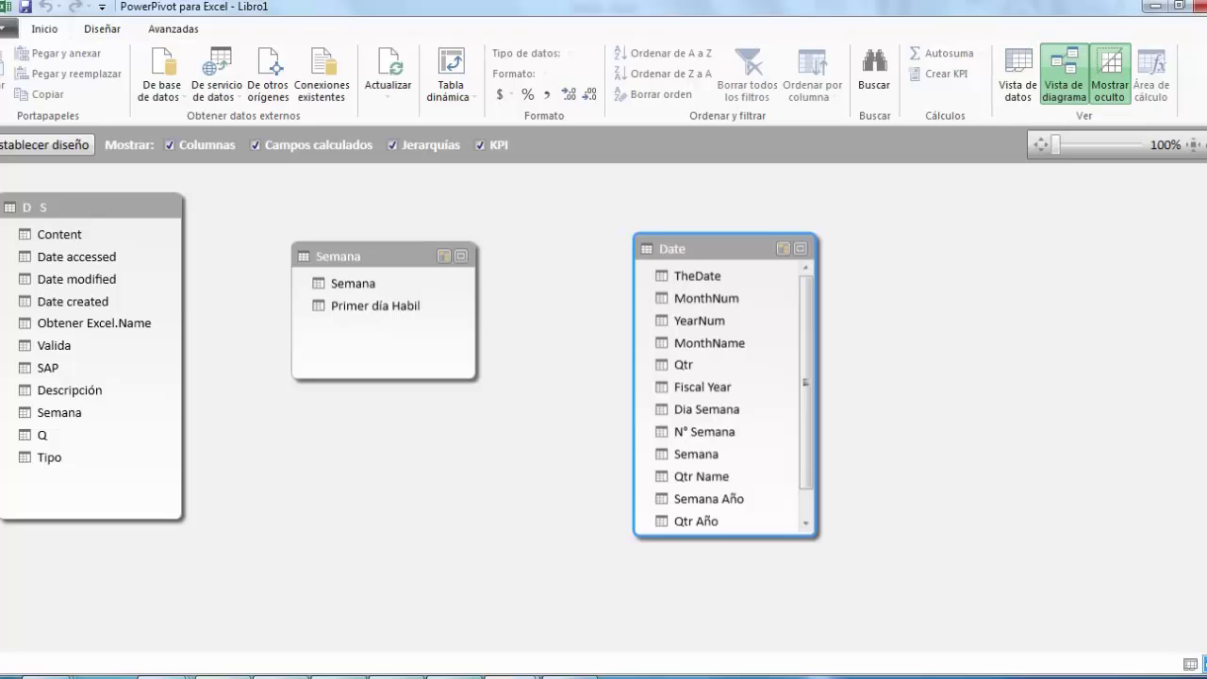
# Relate D S to Semana through their Semana fields, and Semana's Primer día Habil to Date's TheDate
pyautogui.click(375, 305)
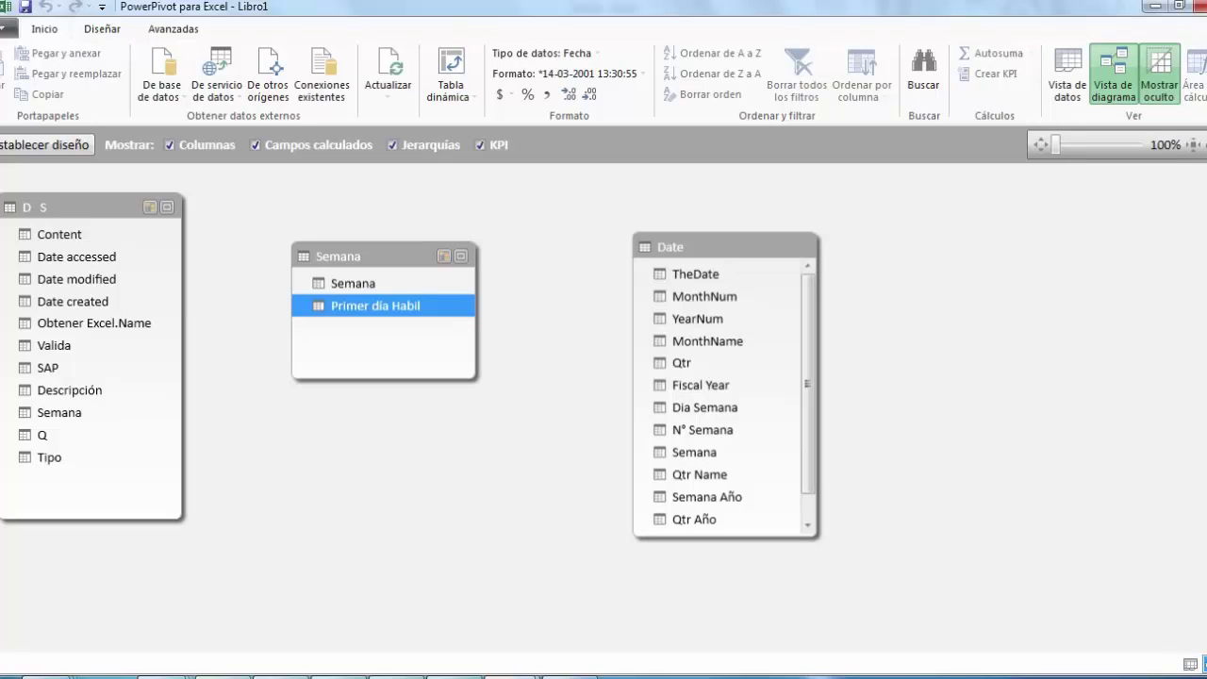
pyautogui.moveTo(58, 412); pyautogui.dragTo(326, 284)
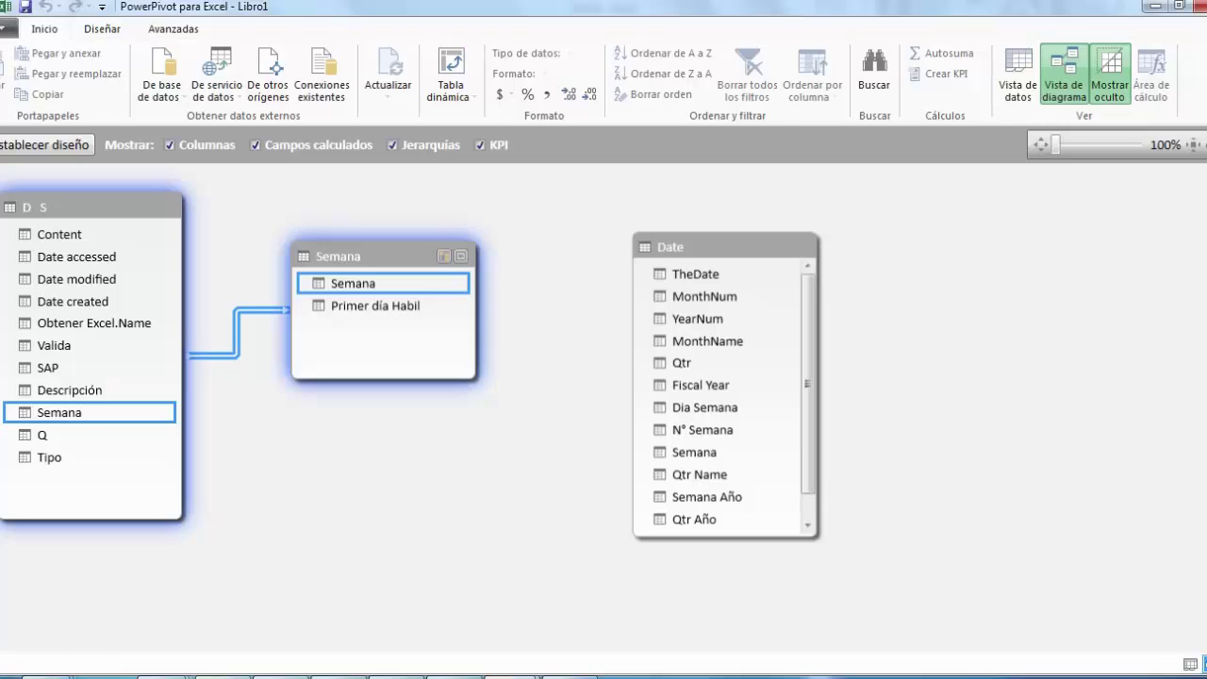
pyautogui.moveTo(375, 305); pyautogui.dragTo(662, 275)
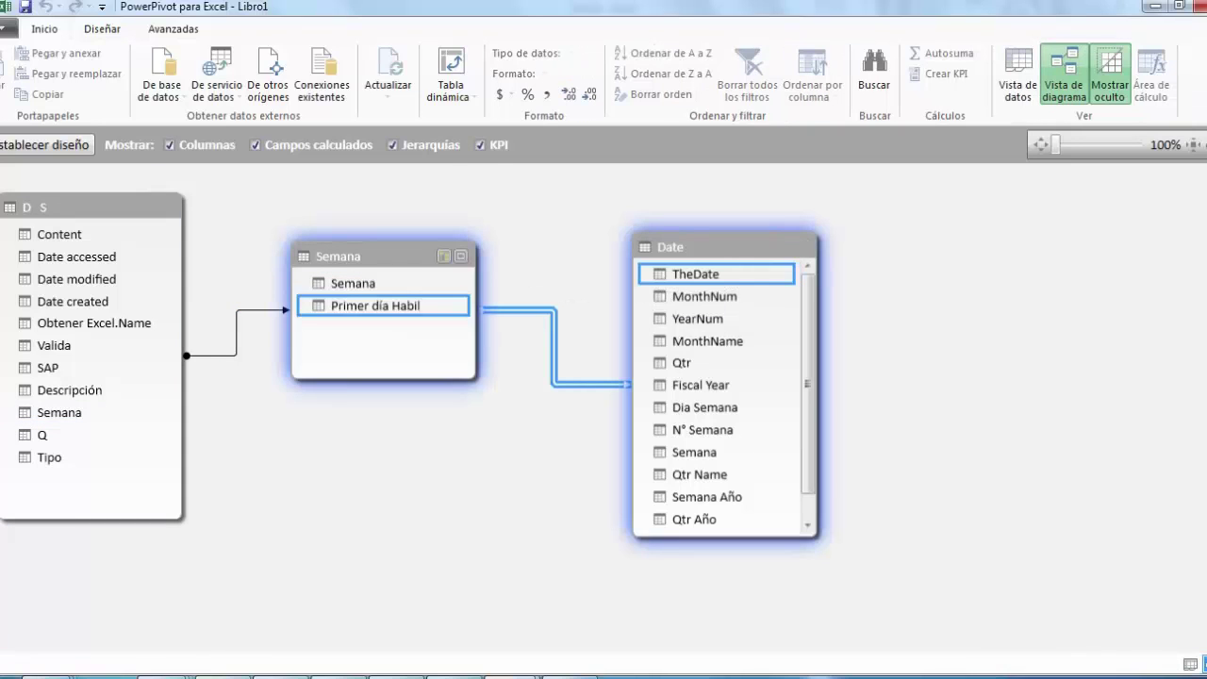
# Space out the D S, Semana and Date tables evenly in the relationship diagram
pyautogui.moveTo(386, 256); pyautogui.dragTo(458, 238)
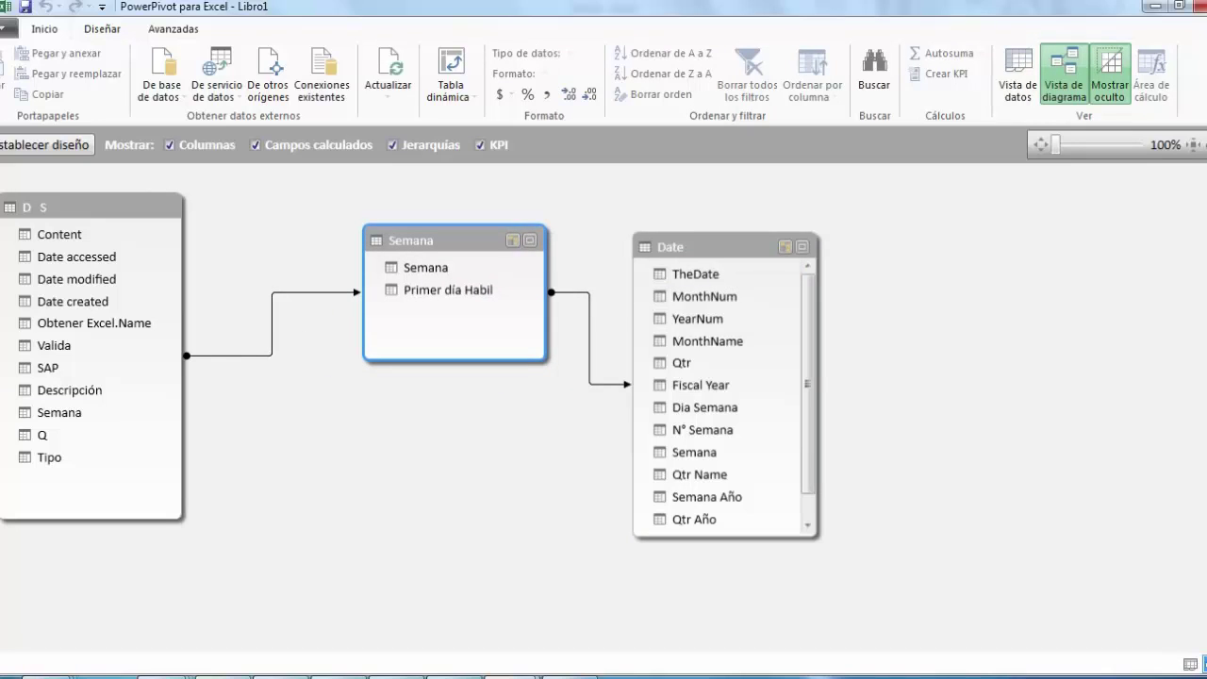
pyautogui.moveTo(721, 247); pyautogui.dragTo(788, 231)
pyautogui.moveTo(86, 207); pyautogui.dragTo(141, 208)
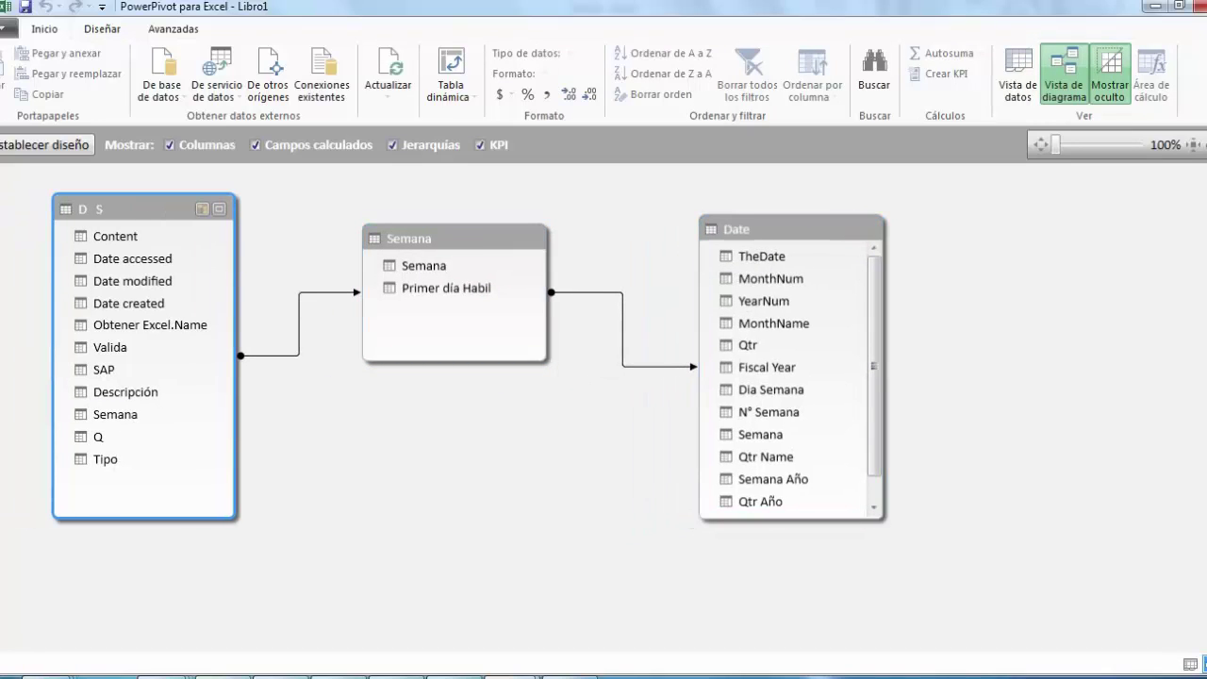
pyautogui.click(102, 28)
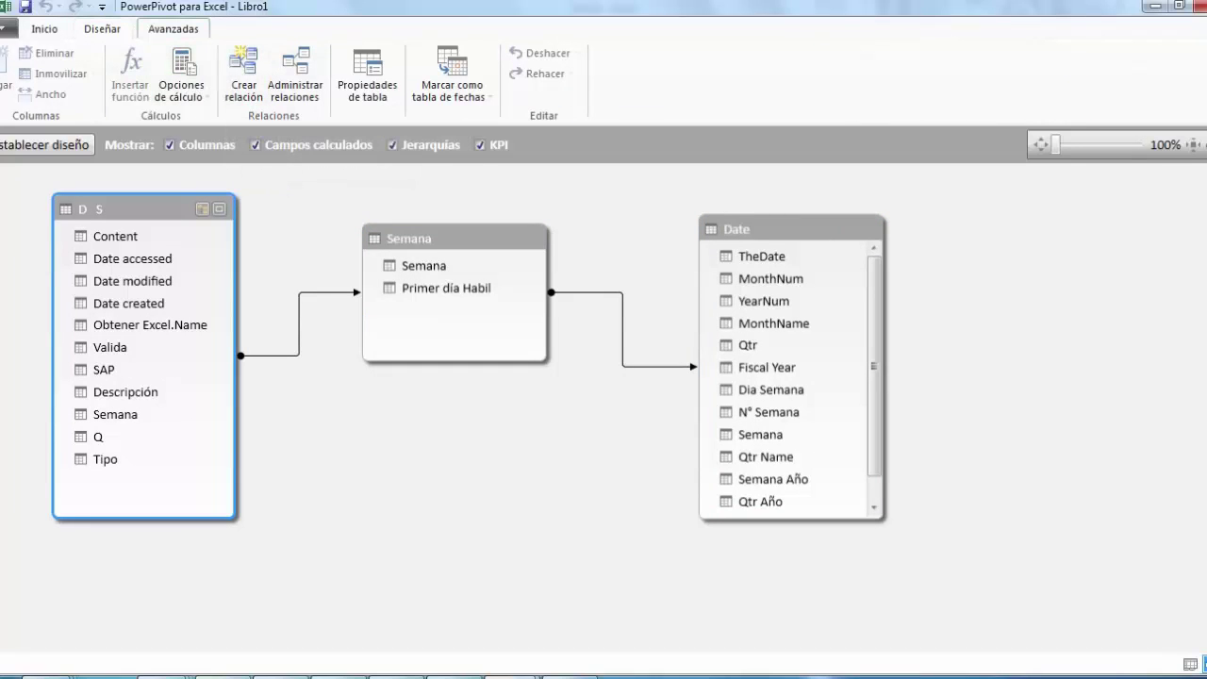
pyautogui.click(173, 28)
pyautogui.click(102, 28)
pyautogui.click(44, 28)
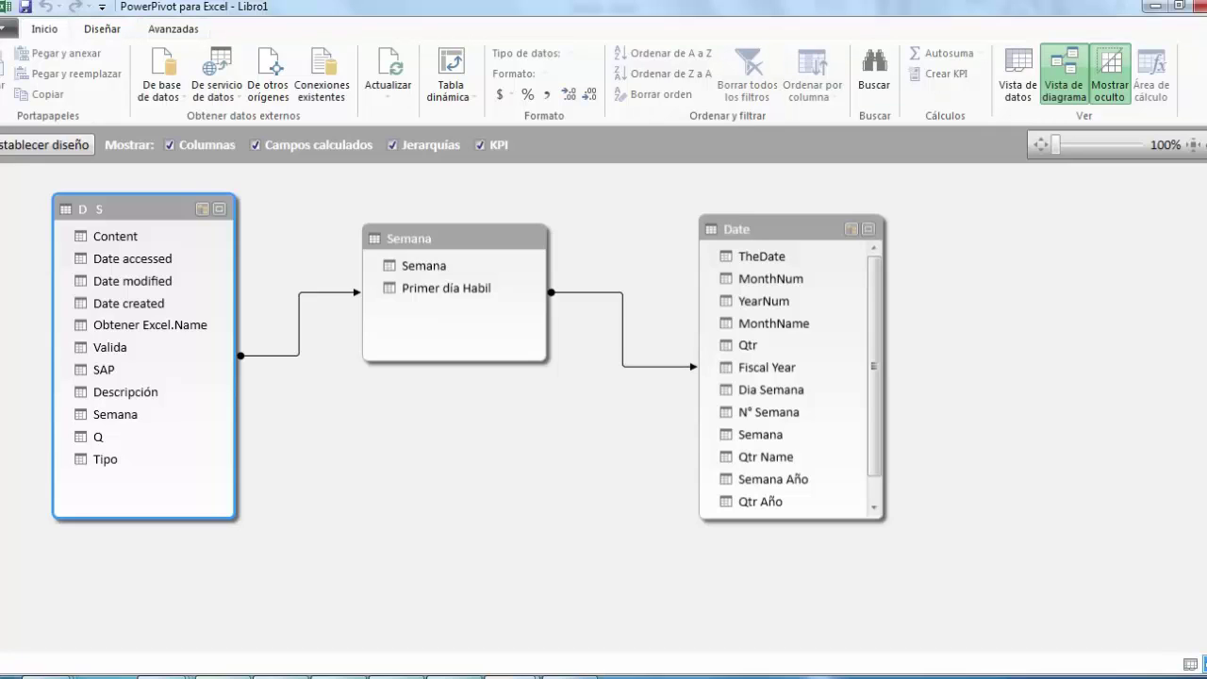
pyautogui.click(773, 230)
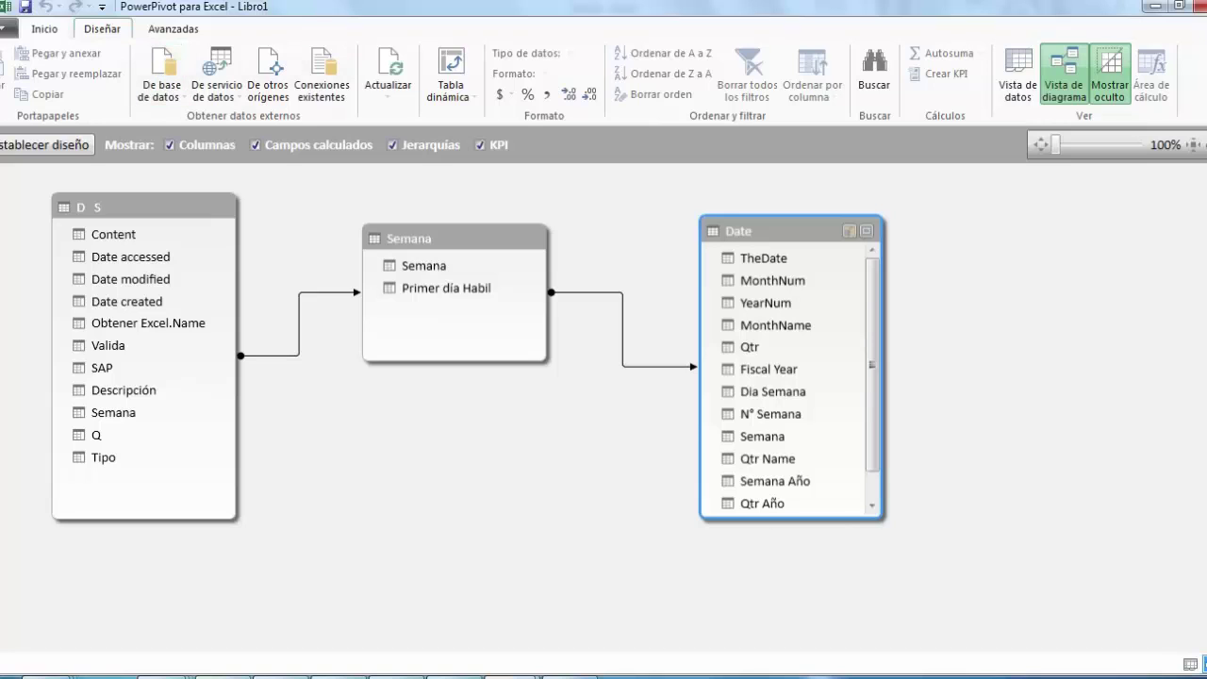
pyautogui.click(102, 28)
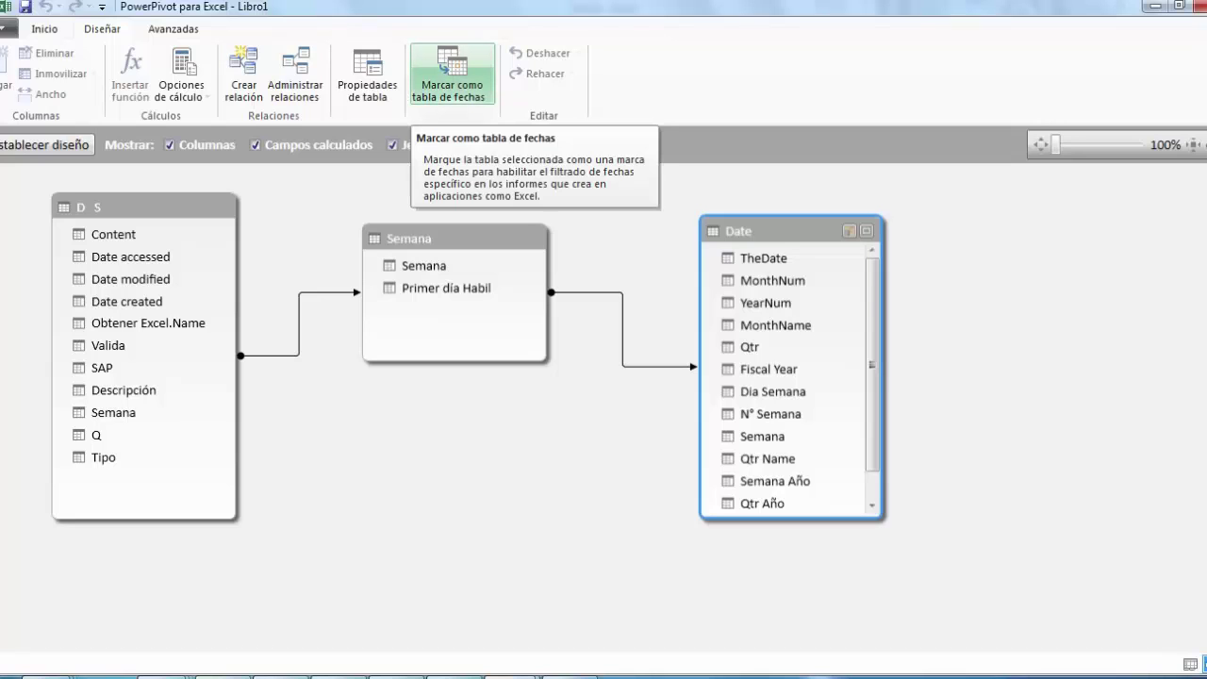
pyautogui.click(452, 75)
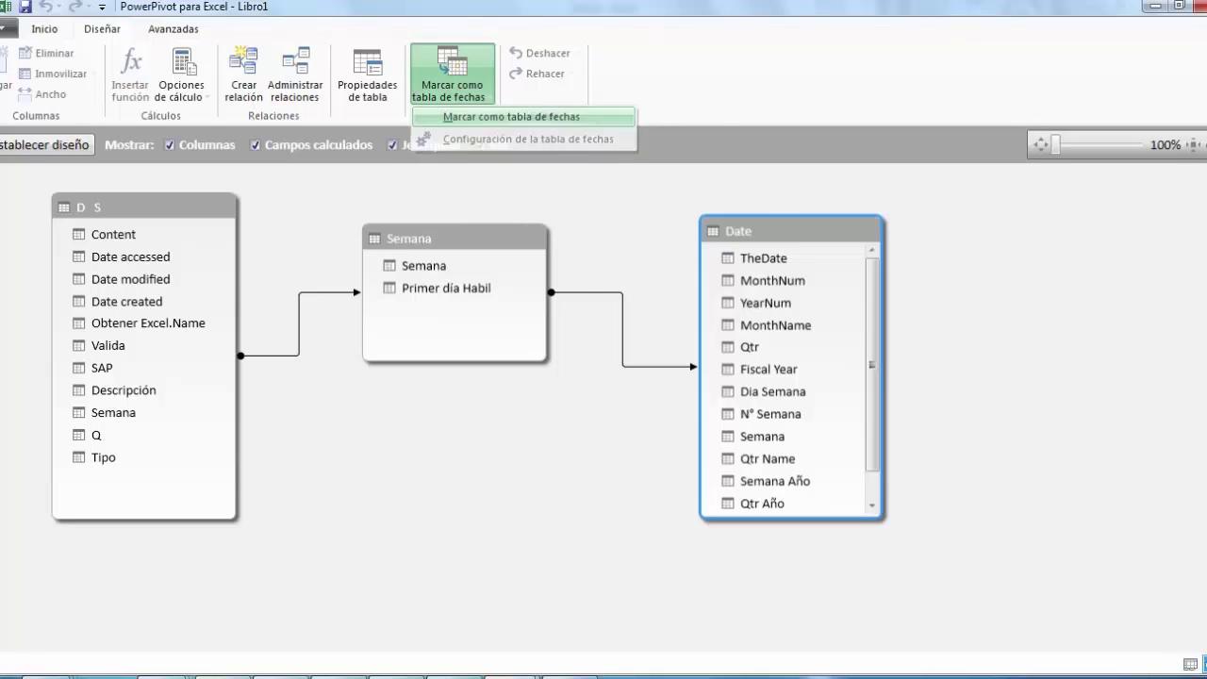
pyautogui.click(511, 117)
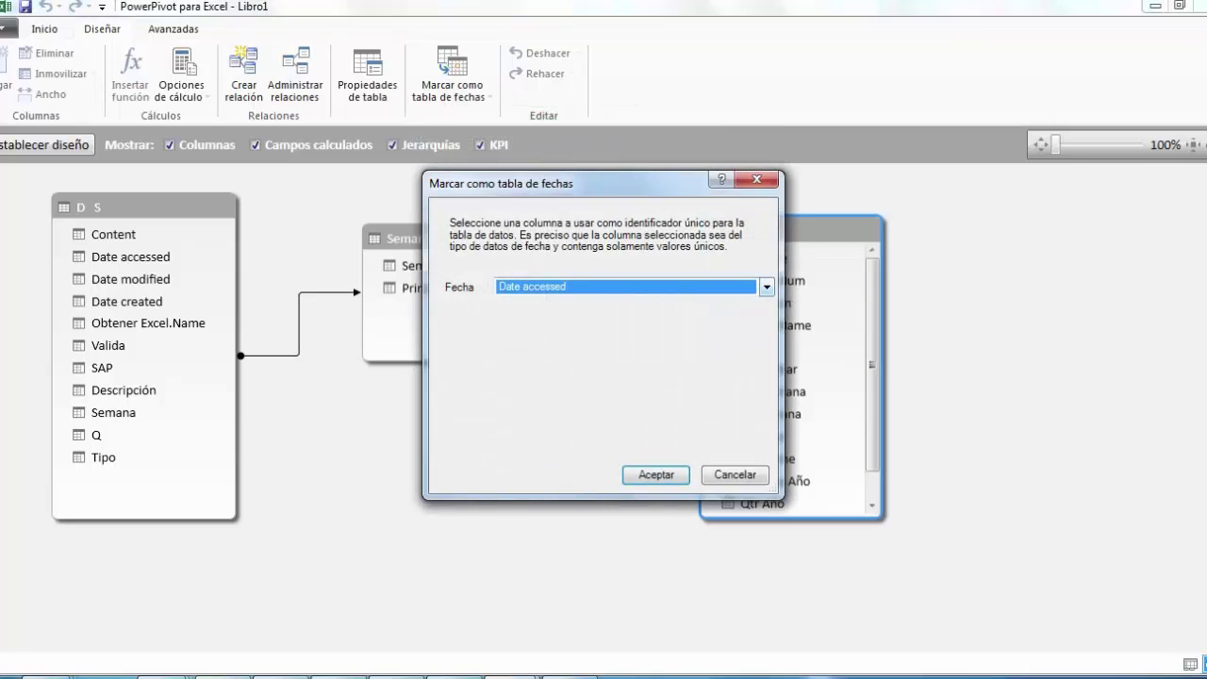
pyautogui.click(767, 287)
pyautogui.moveTo(766, 337)
pyautogui.mouseDown()
pyautogui.moveTo(767, 306)
pyautogui.moveTo(766, 355)
pyautogui.mouseUp()
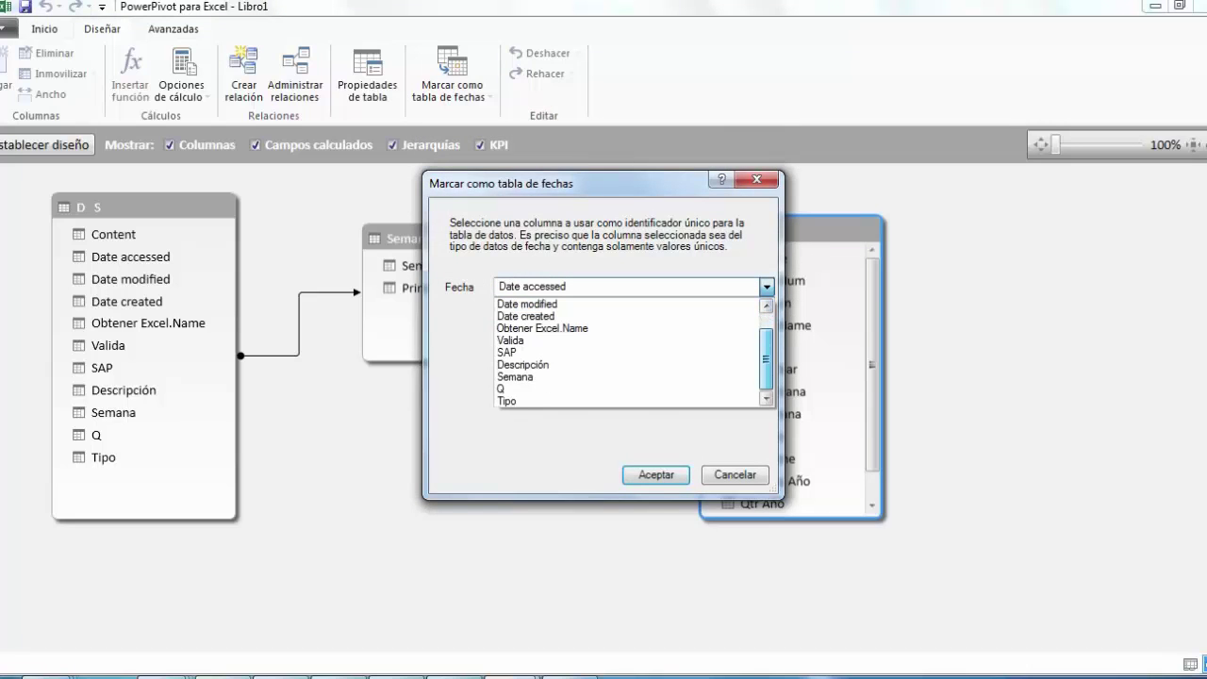
pyautogui.scroll(2, 622, 349)
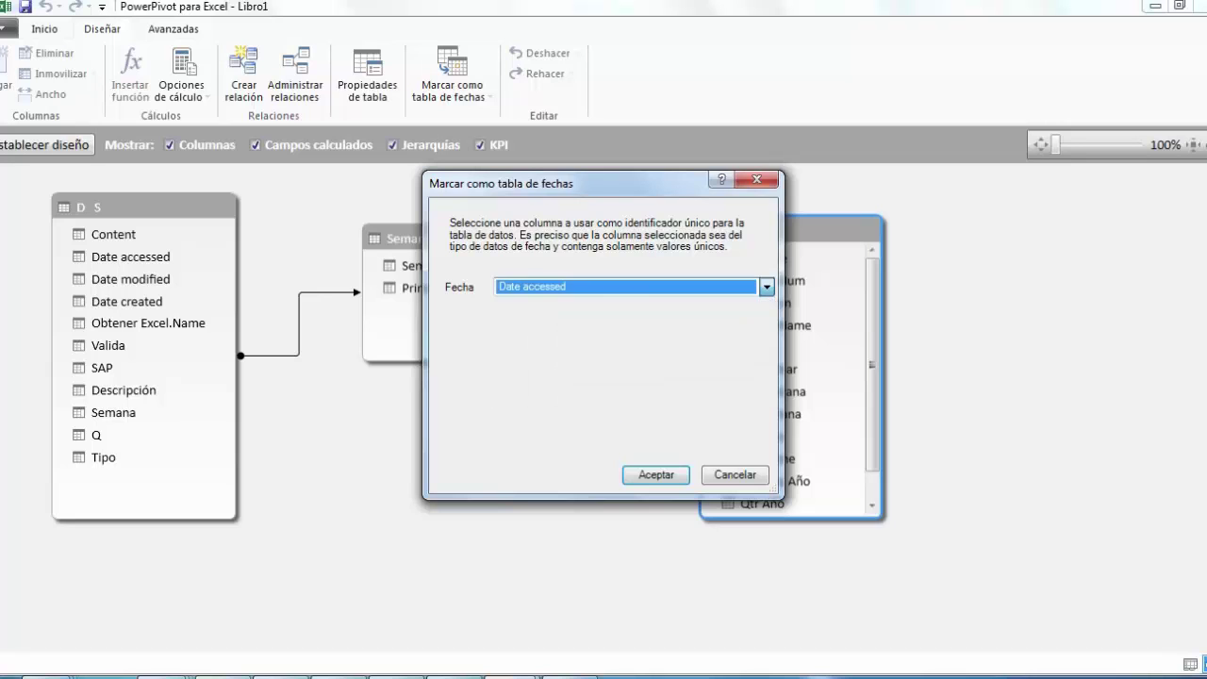
pyautogui.click(528, 304)
pyautogui.click(756, 179)
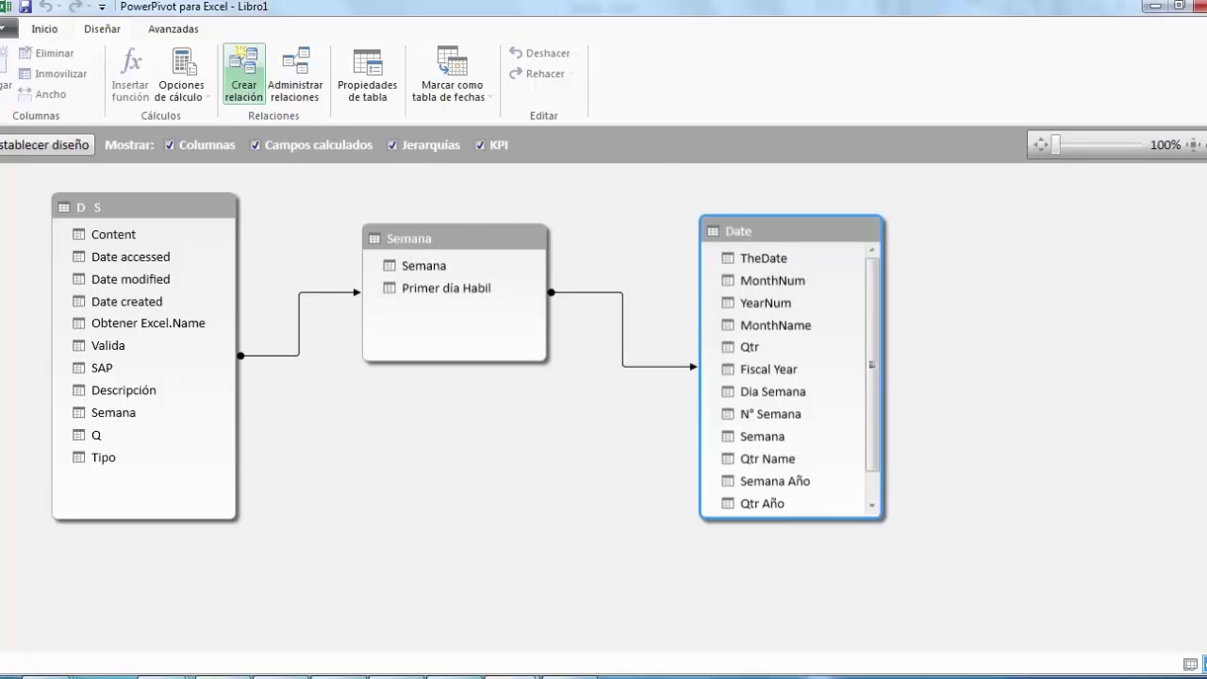
pyautogui.click(45, 29)
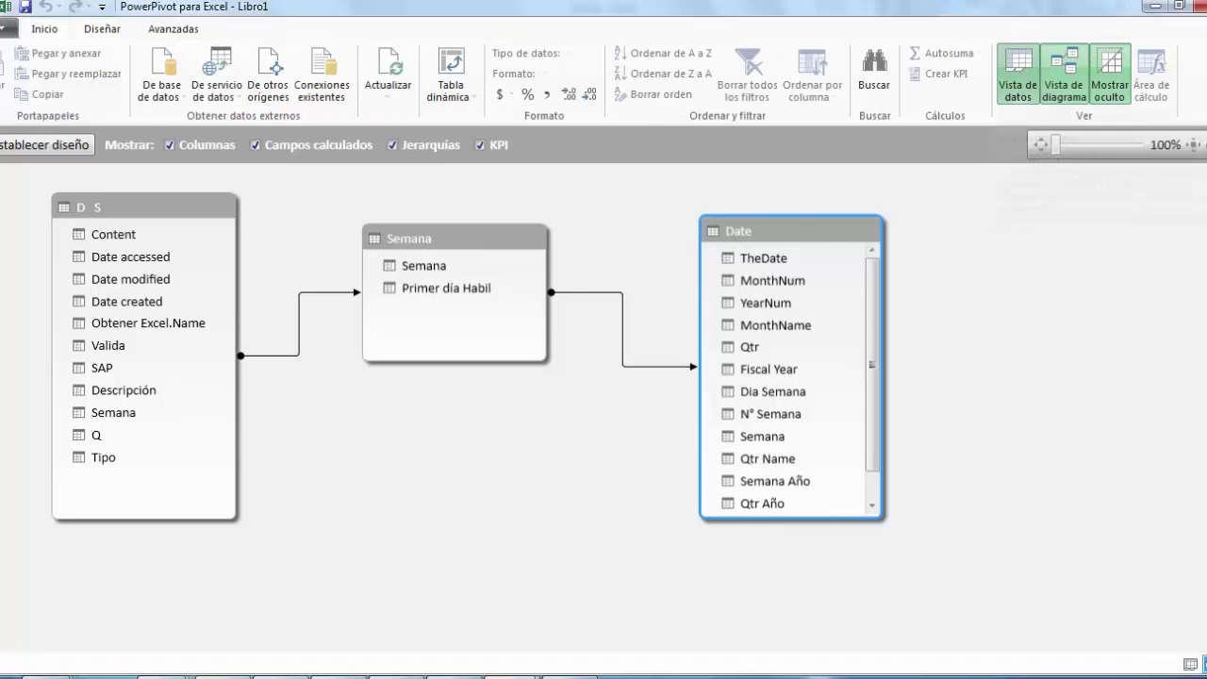
# Mark the Date table as the model's date table, using TheDate as the unique date column
pyautogui.click(1019, 75)
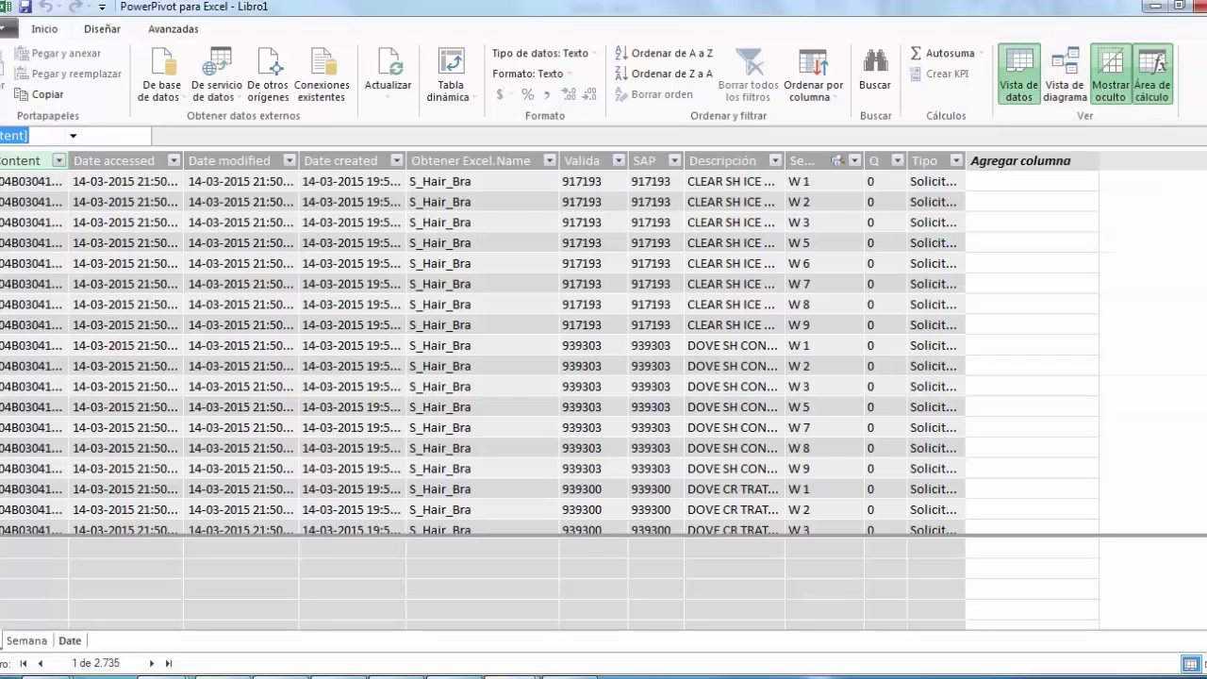
pyautogui.click(70, 640)
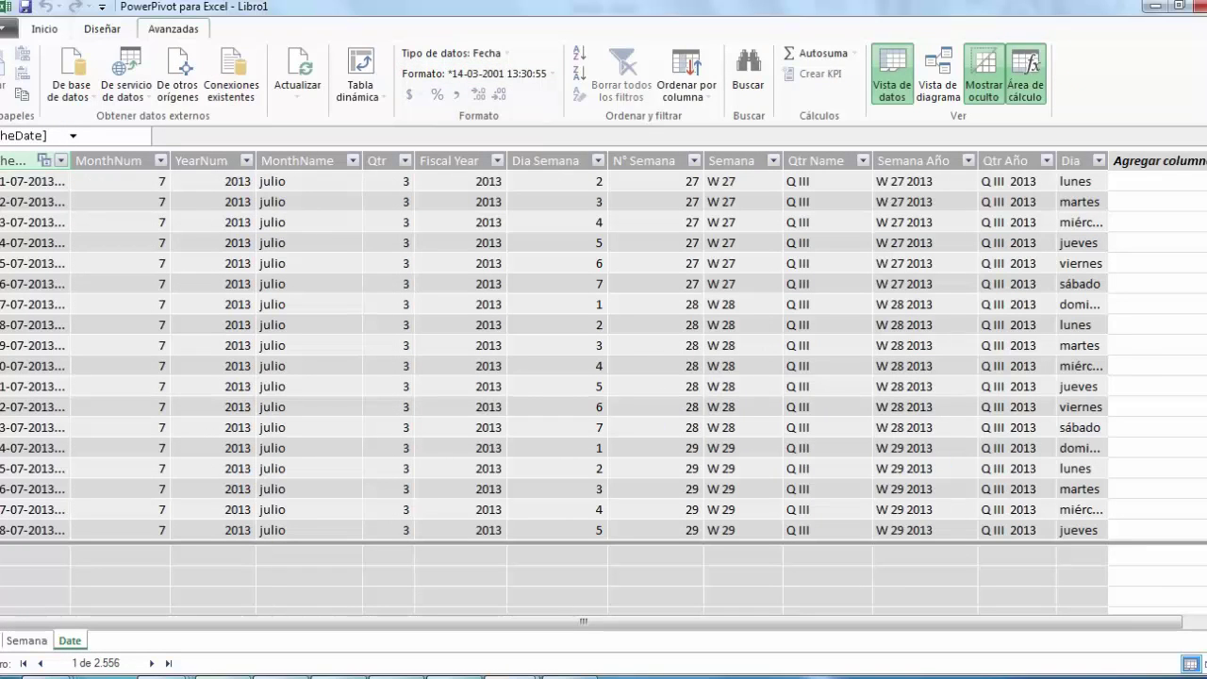
pyautogui.click(102, 28)
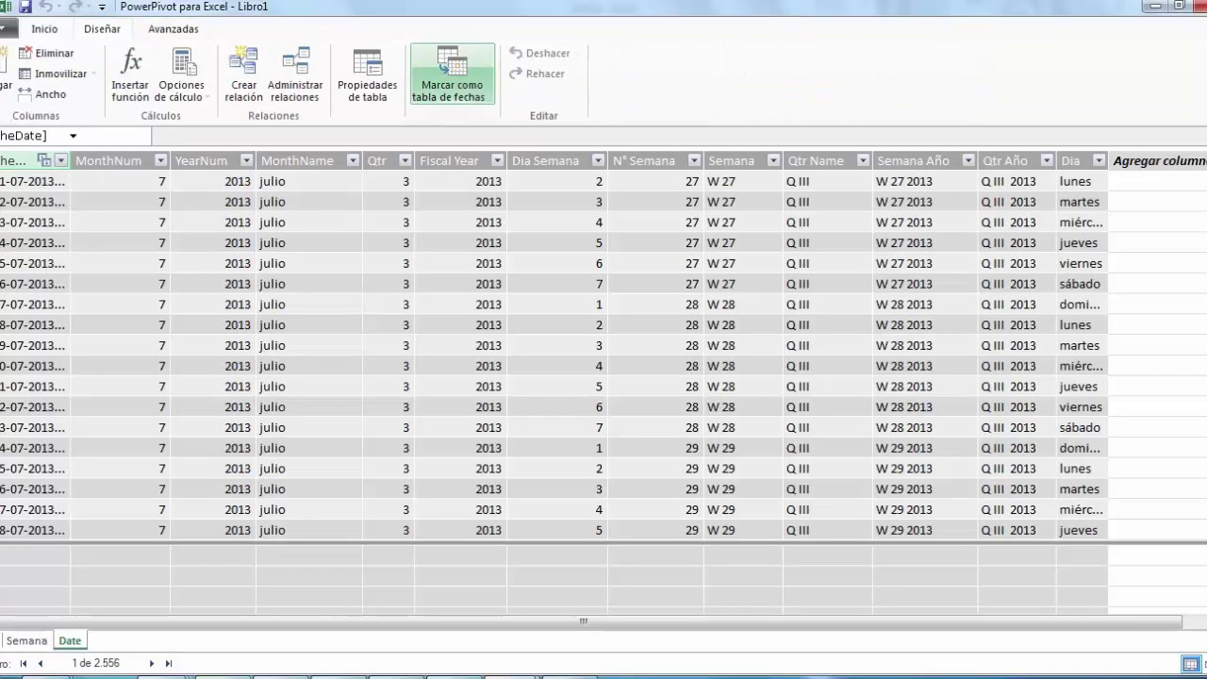
pyautogui.click(452, 76)
pyautogui.click(511, 116)
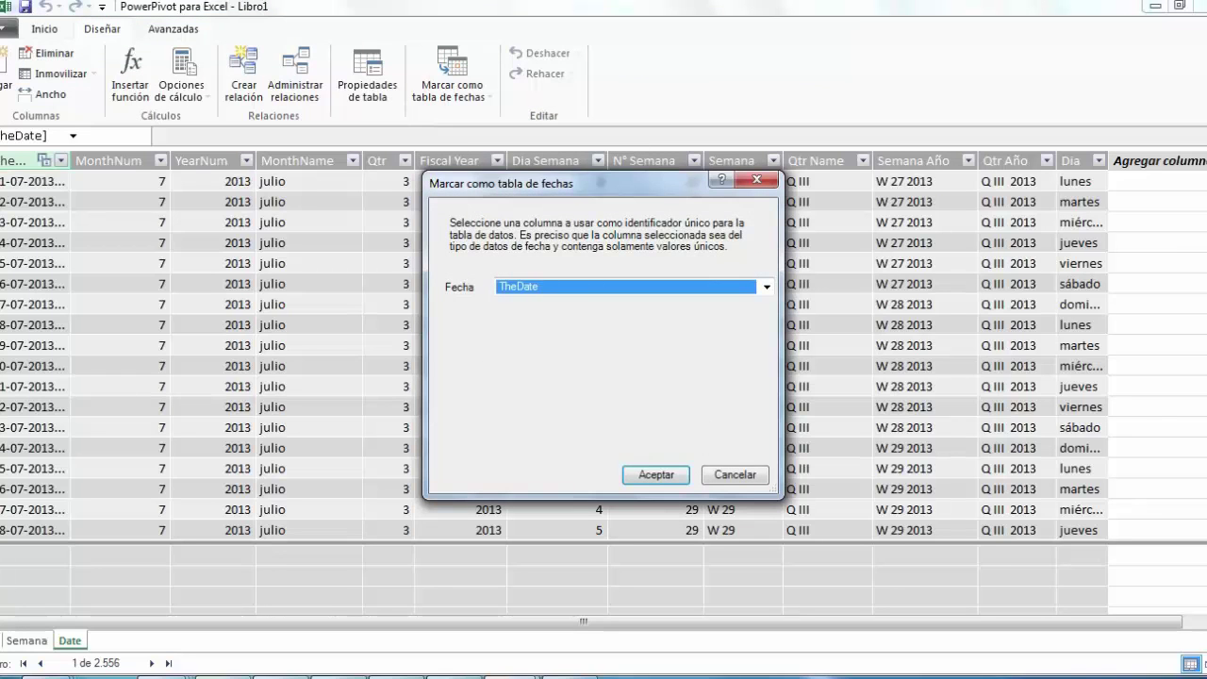
pyautogui.click(766, 287)
pyautogui.scroll(-2, 627, 351)
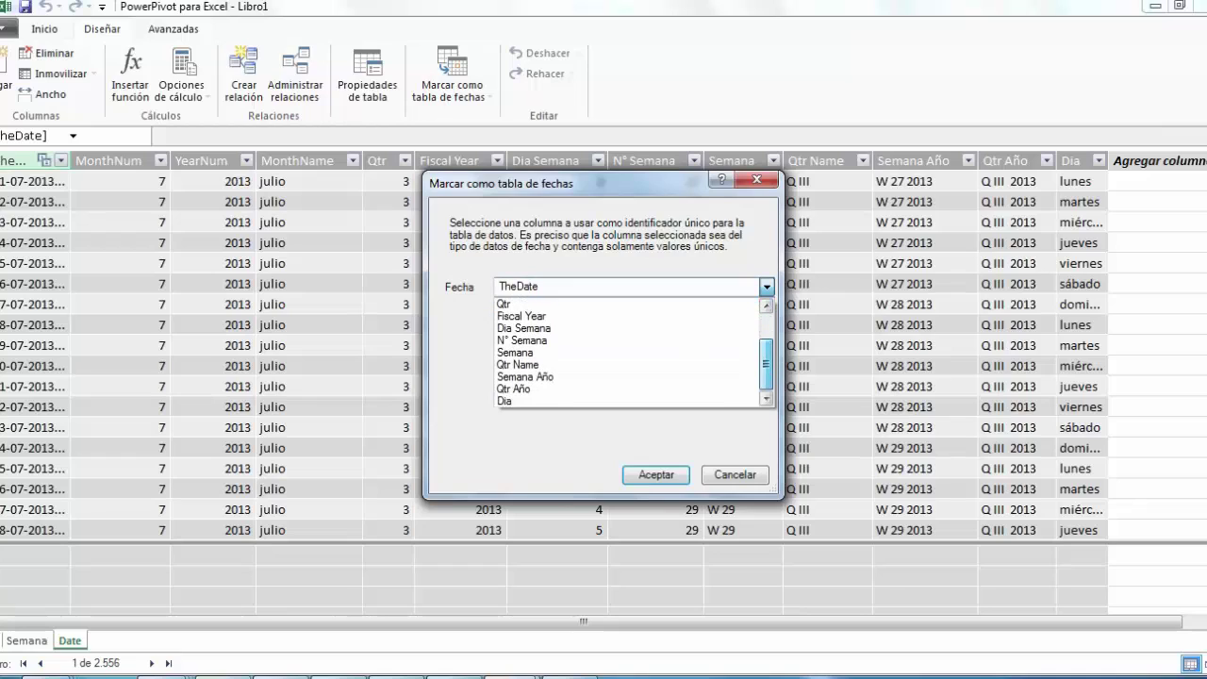
pyautogui.scroll(2, 627, 351)
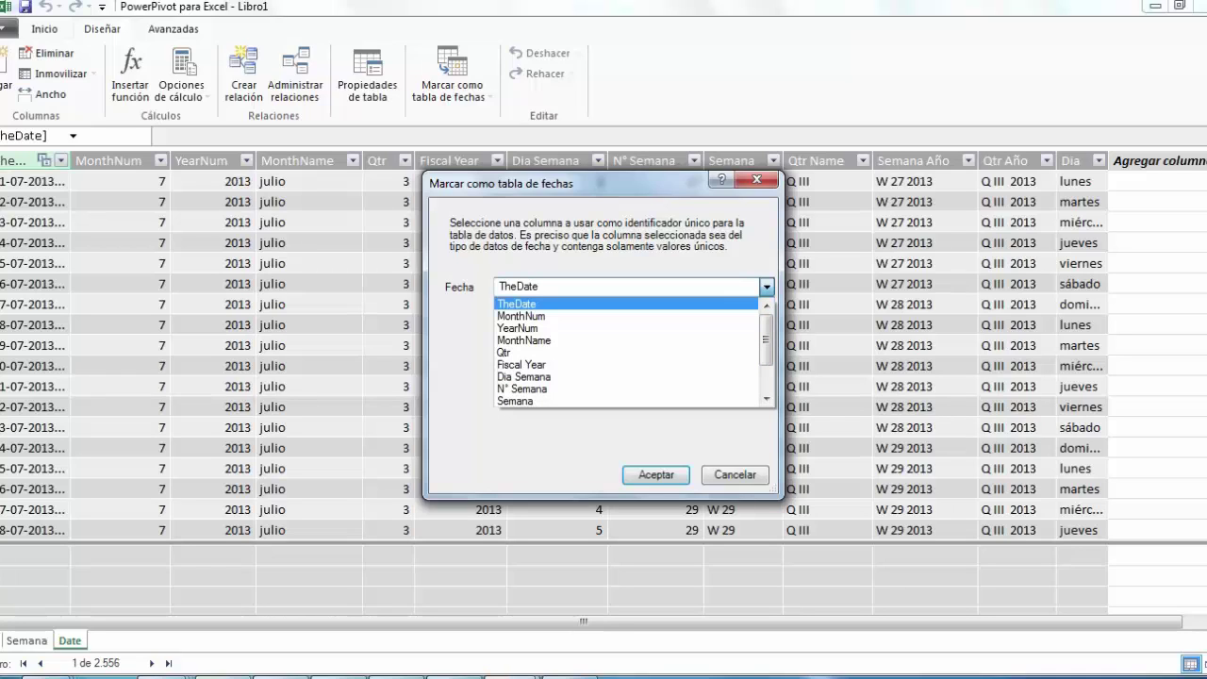
pyautogui.press('Return')
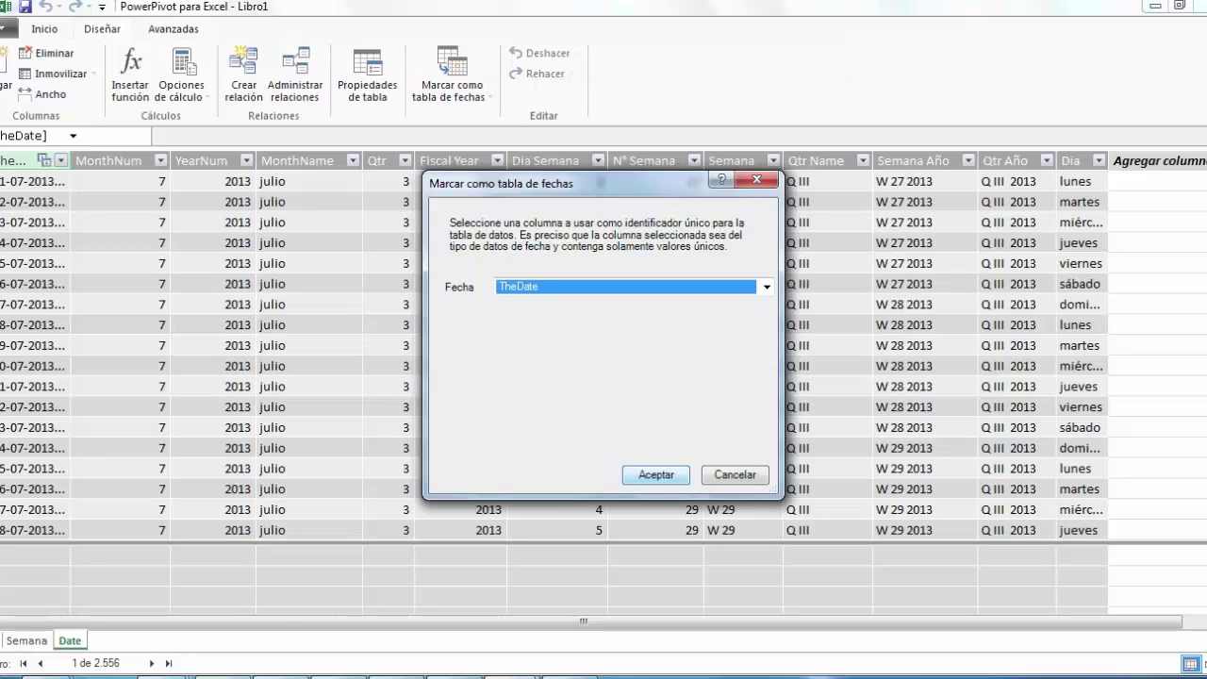
pyautogui.press('Return')
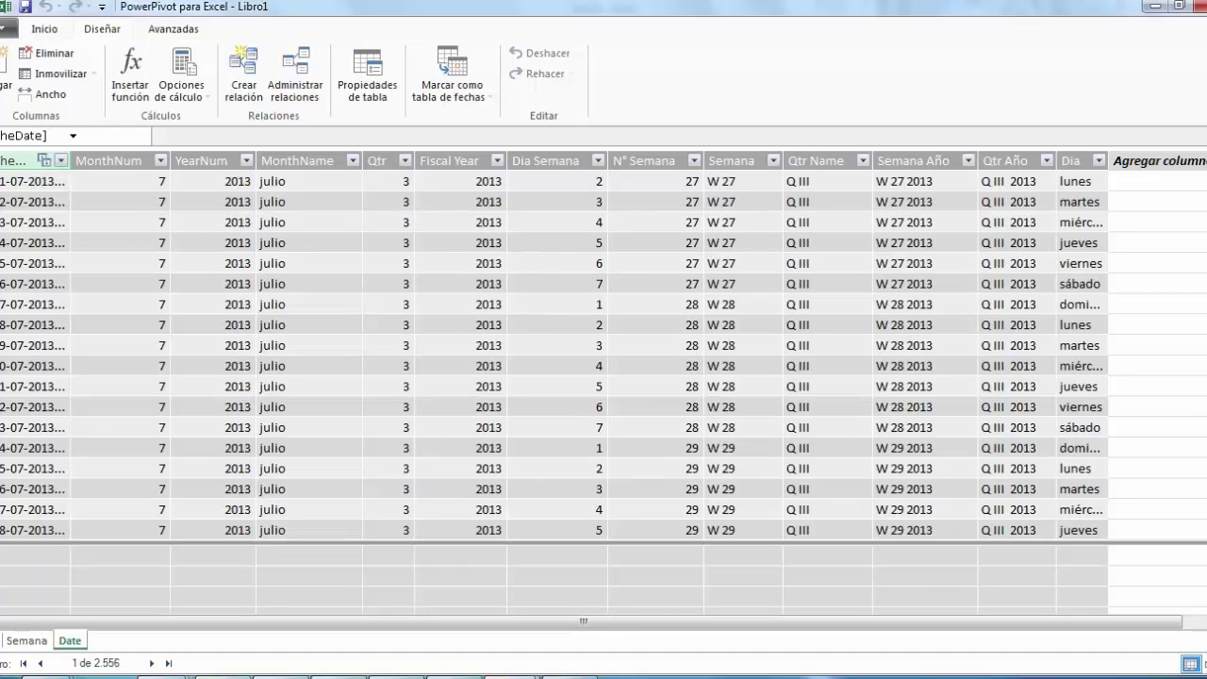
# Insert a PivotTable from the data model on a new worksheet and widen its field list
pyautogui.click(45, 28)
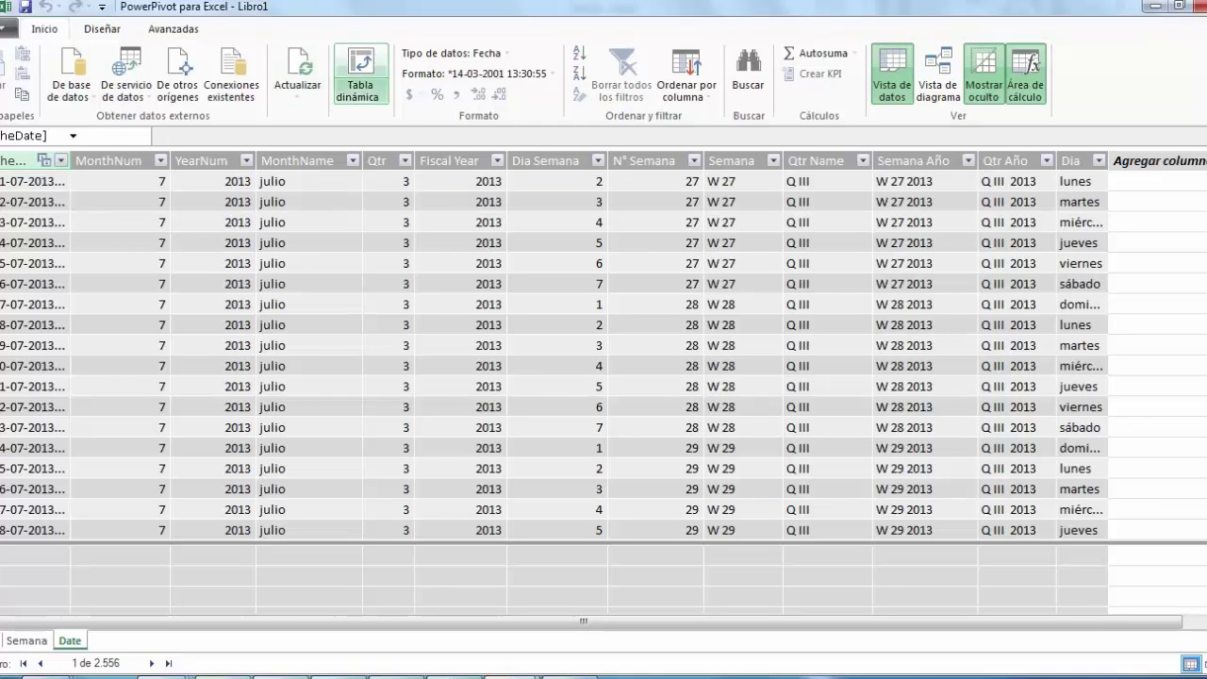
pyautogui.click(359, 73)
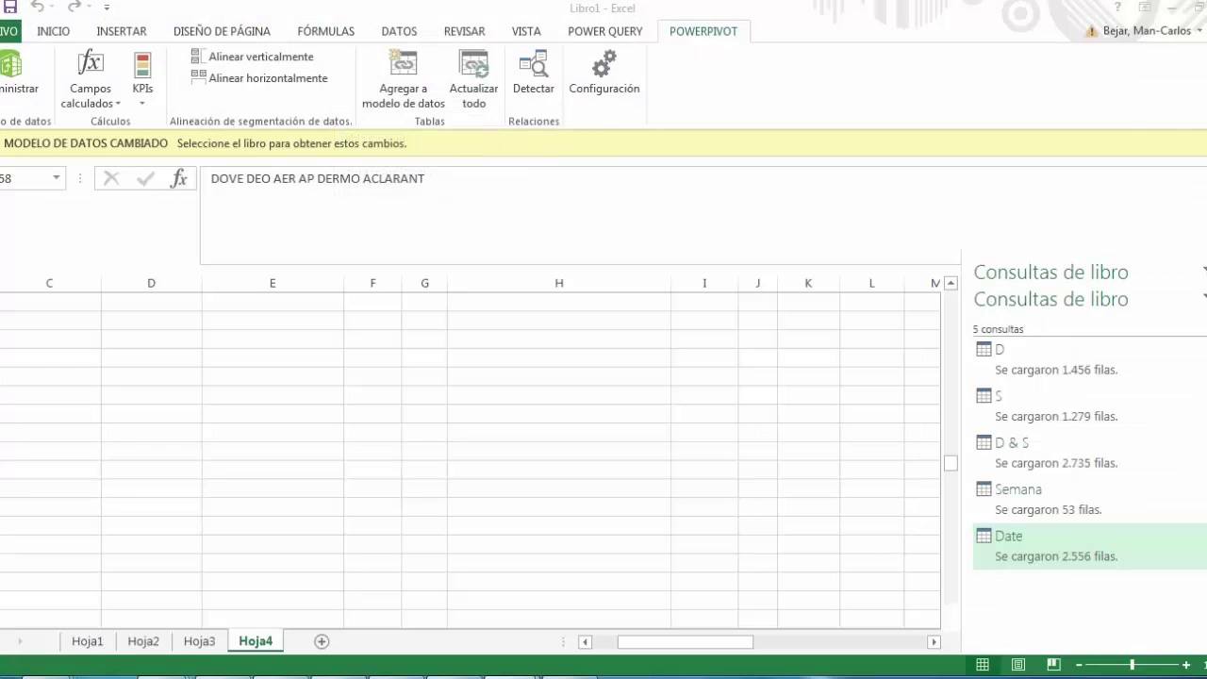
pyautogui.press('Return')
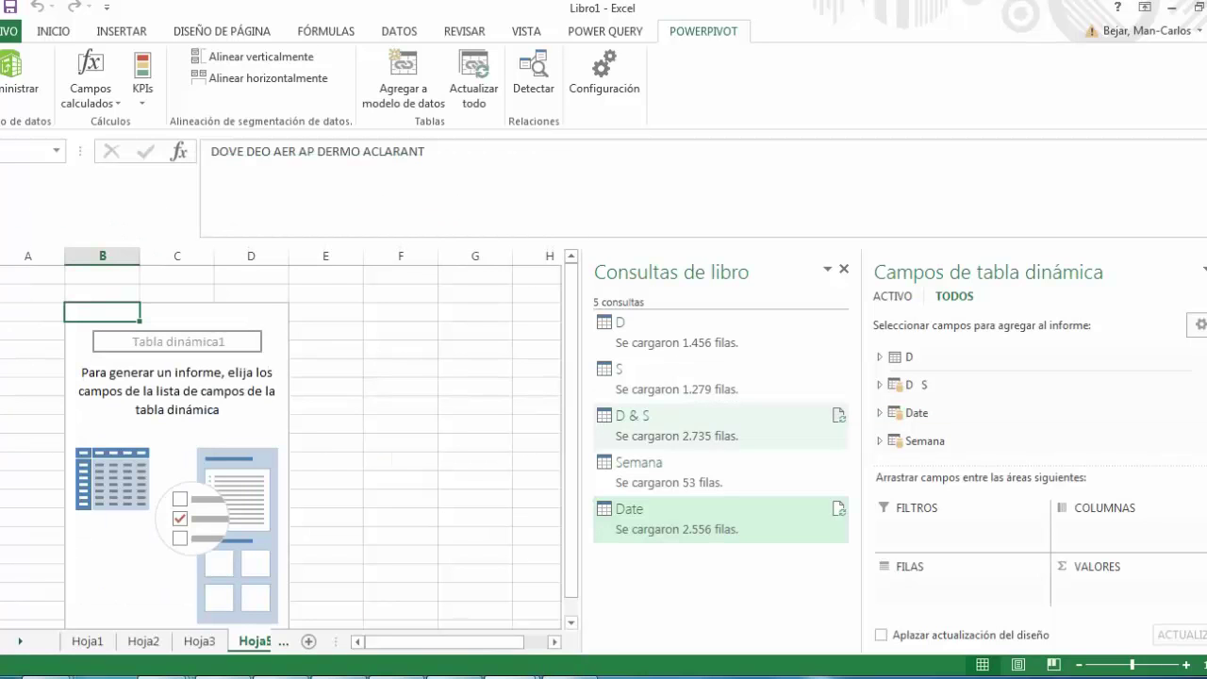
pyautogui.moveTo(861, 388); pyautogui.dragTo(656, 389)
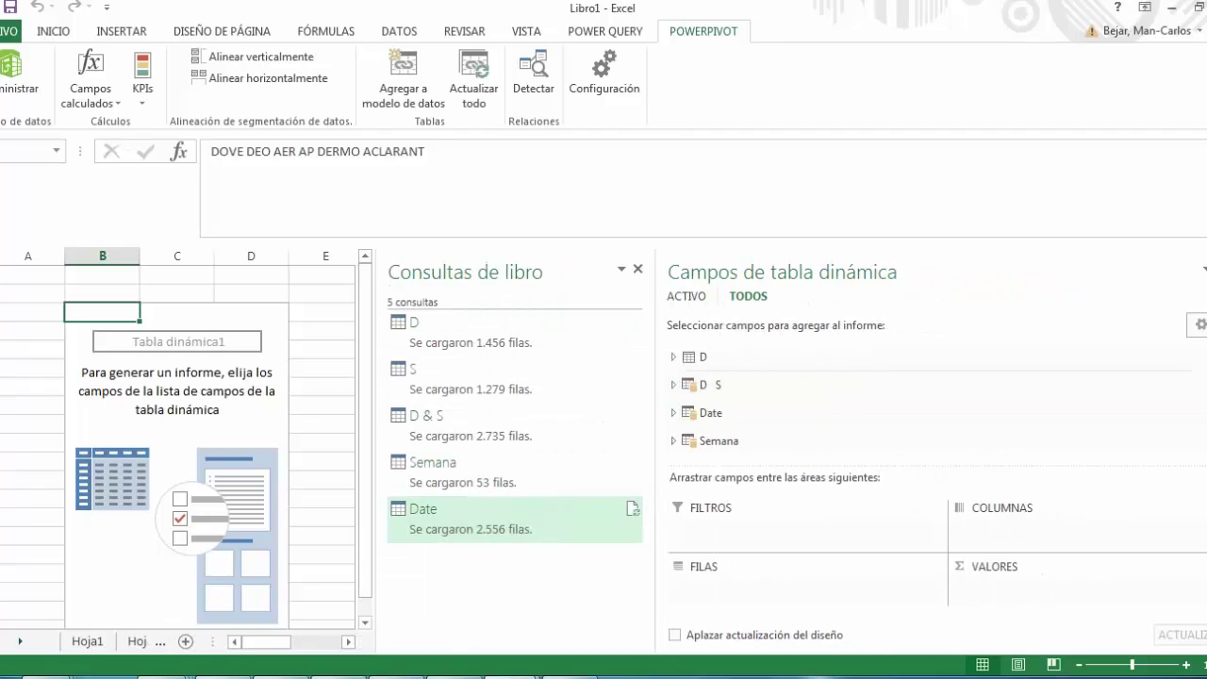
# Add Tipo from the D S table to the PivotTable's rows and Q to its values
pyautogui.click(673, 385)
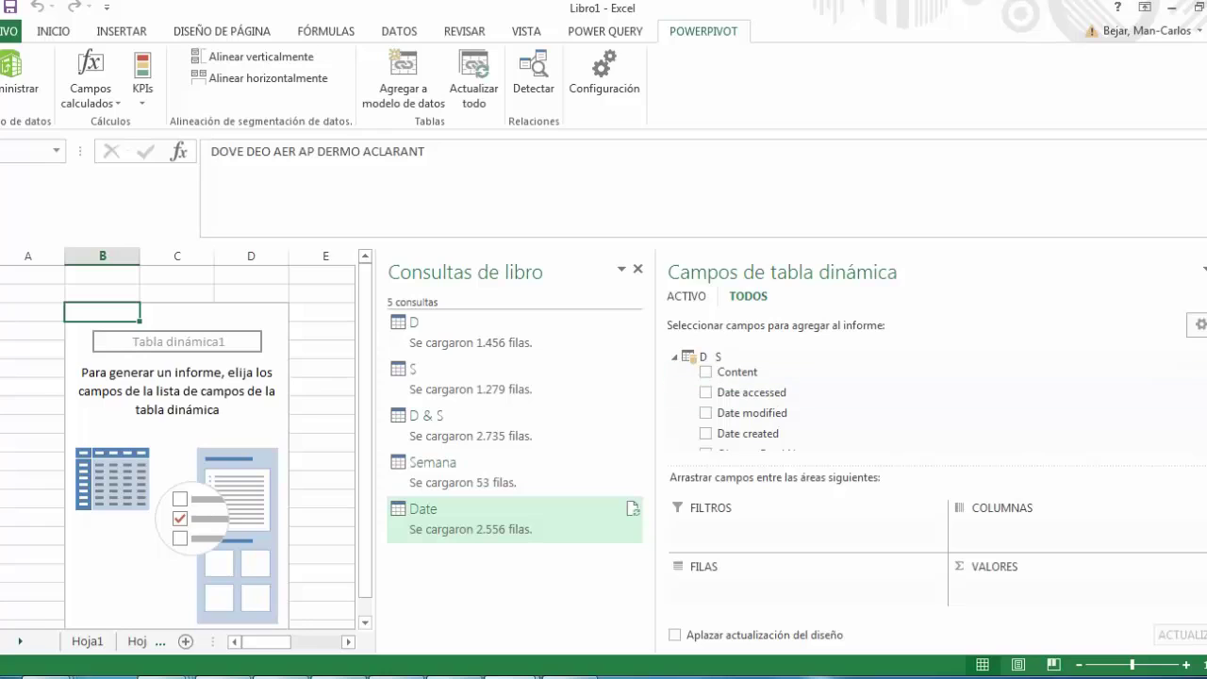
pyautogui.scroll(-3, 754, 400)
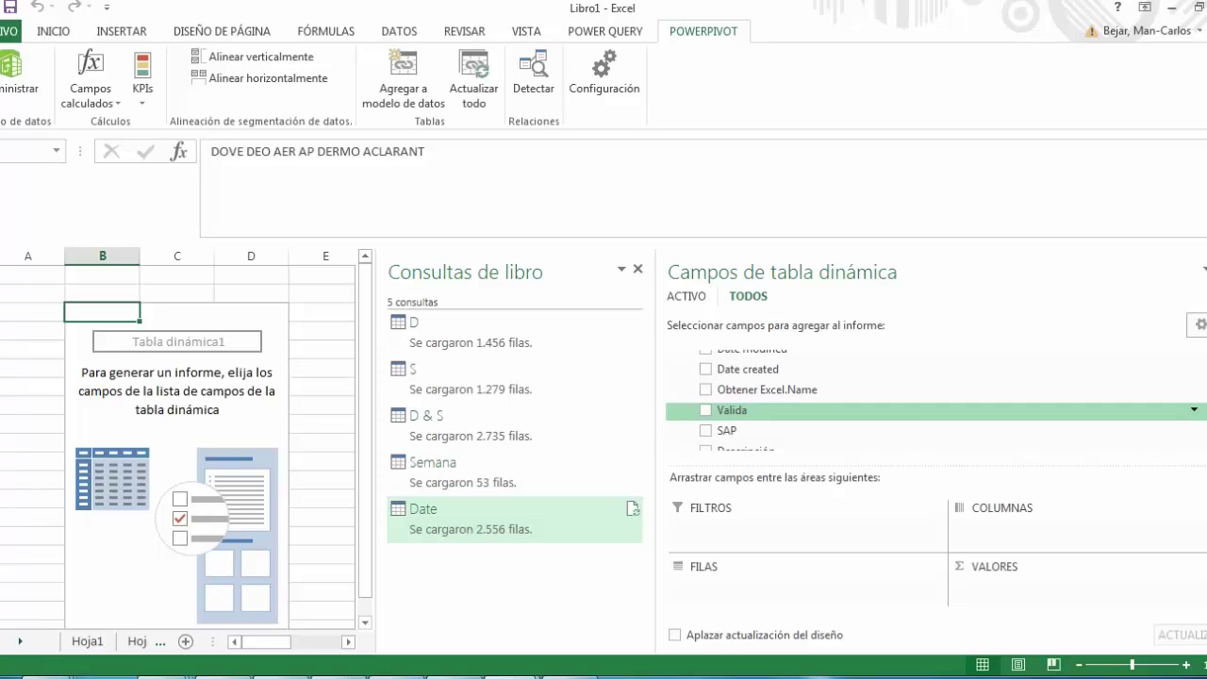
pyautogui.scroll(-4, 754, 410)
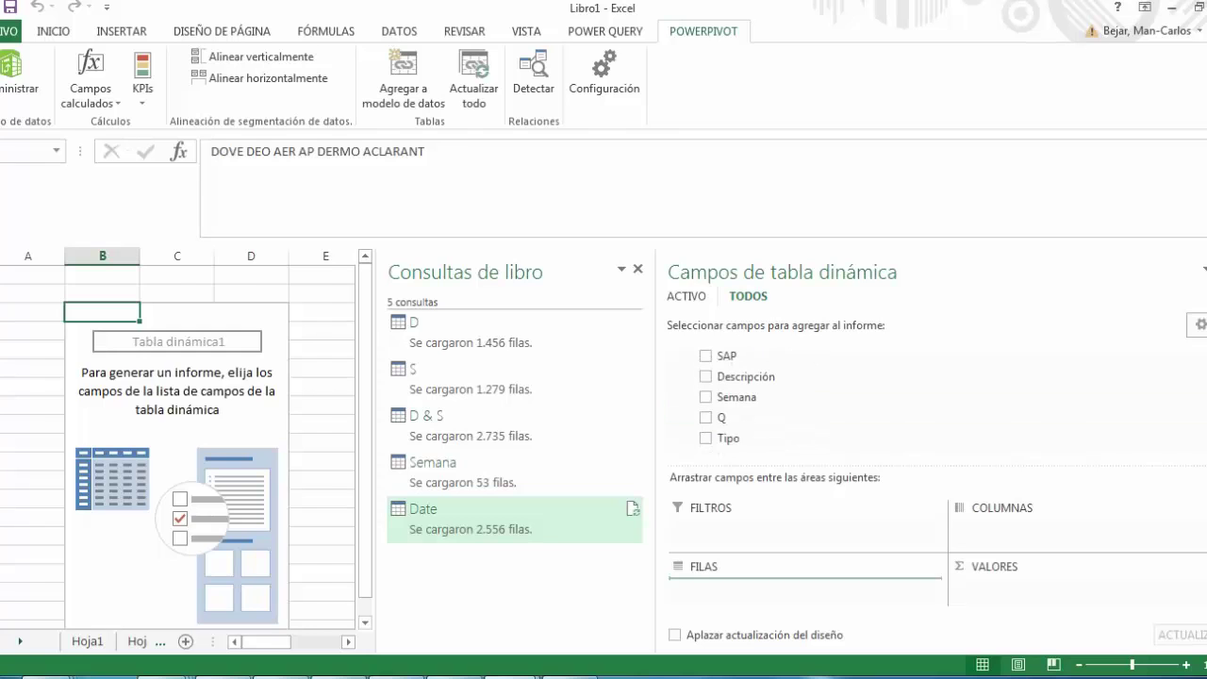
pyautogui.moveTo(802, 577); pyautogui.dragTo(801, 585)
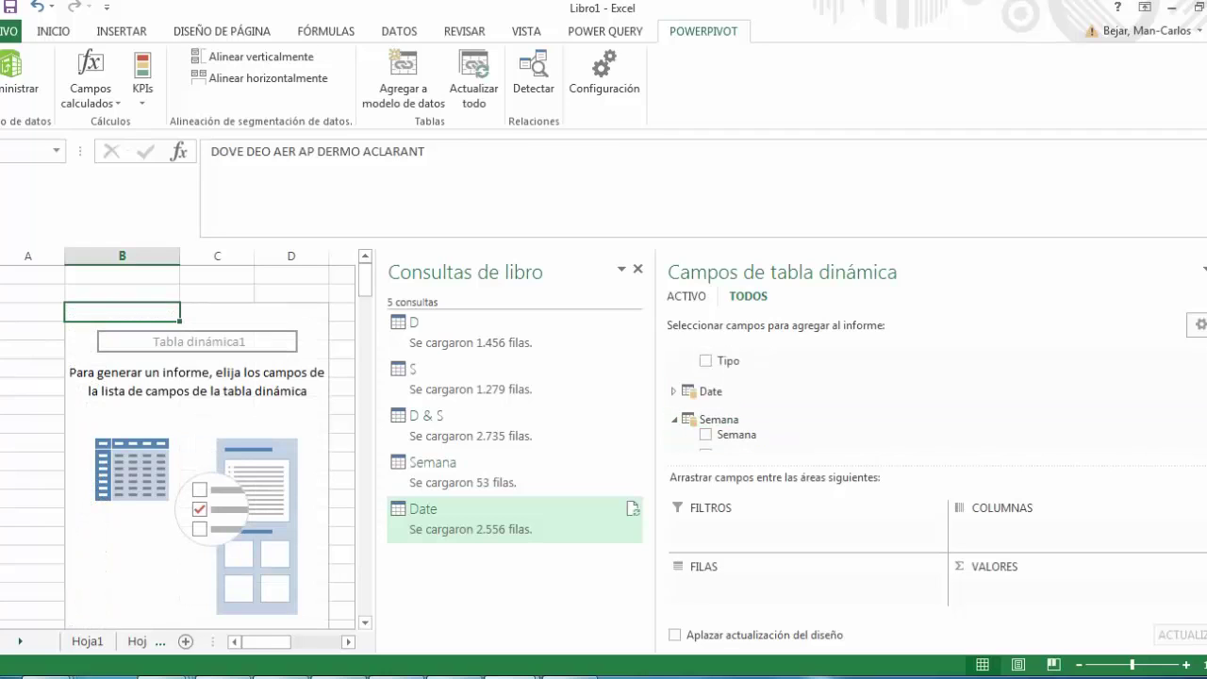
pyautogui.scroll(5, 933, 401)
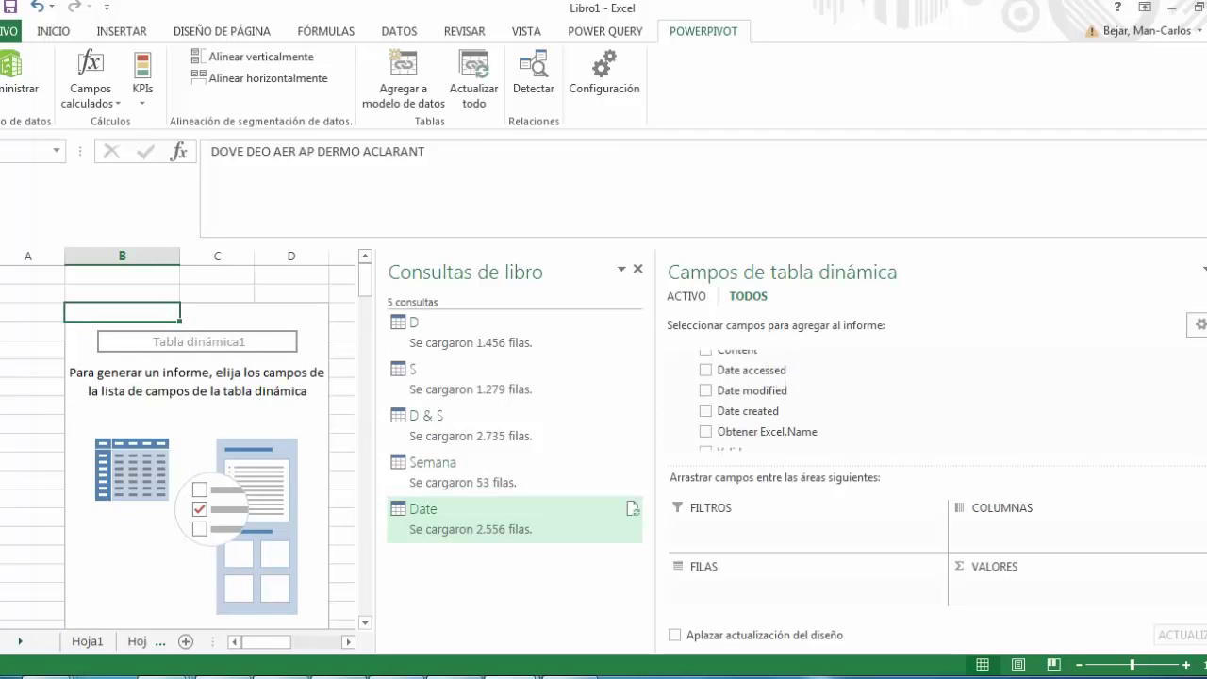
pyautogui.scroll(1, 928, 401)
pyautogui.scroll(-5, 745, 400)
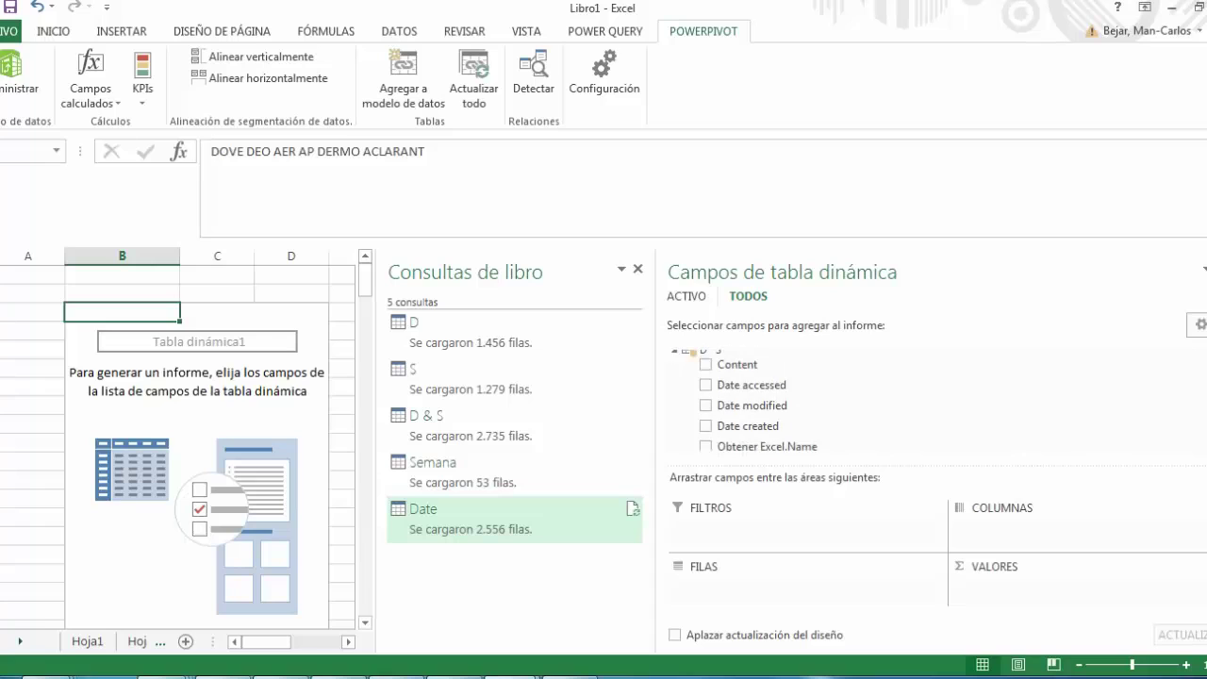
pyautogui.scroll(-3, 745, 400)
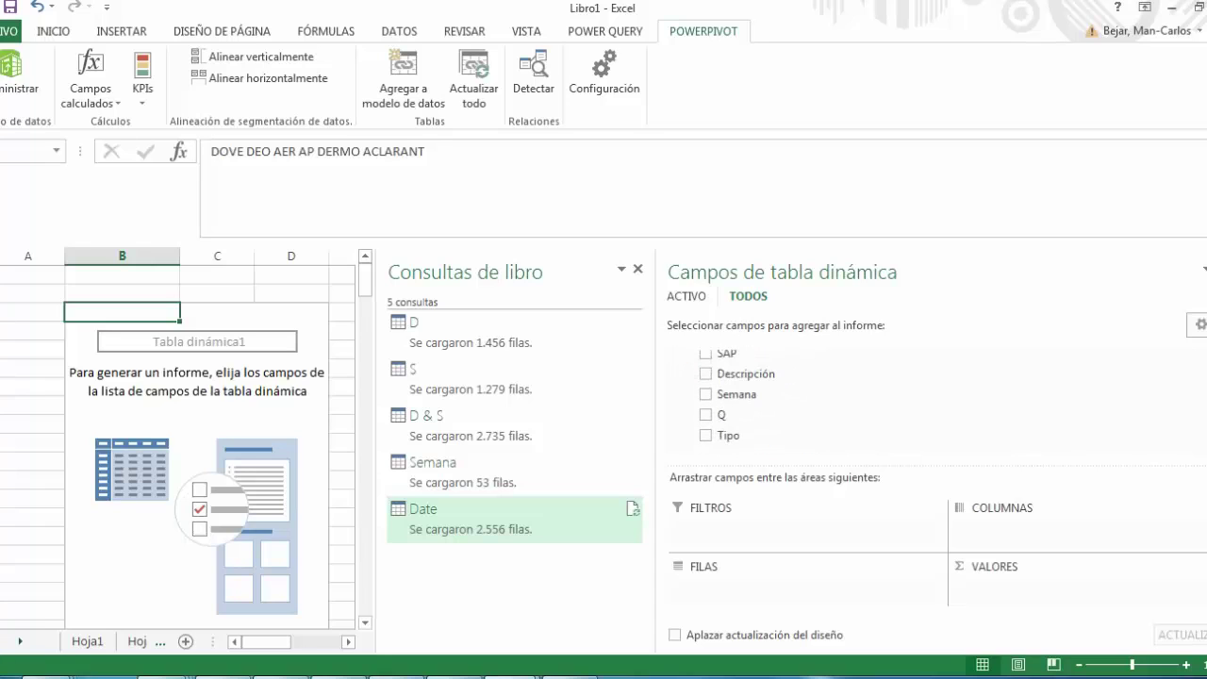
pyautogui.click(705, 421)
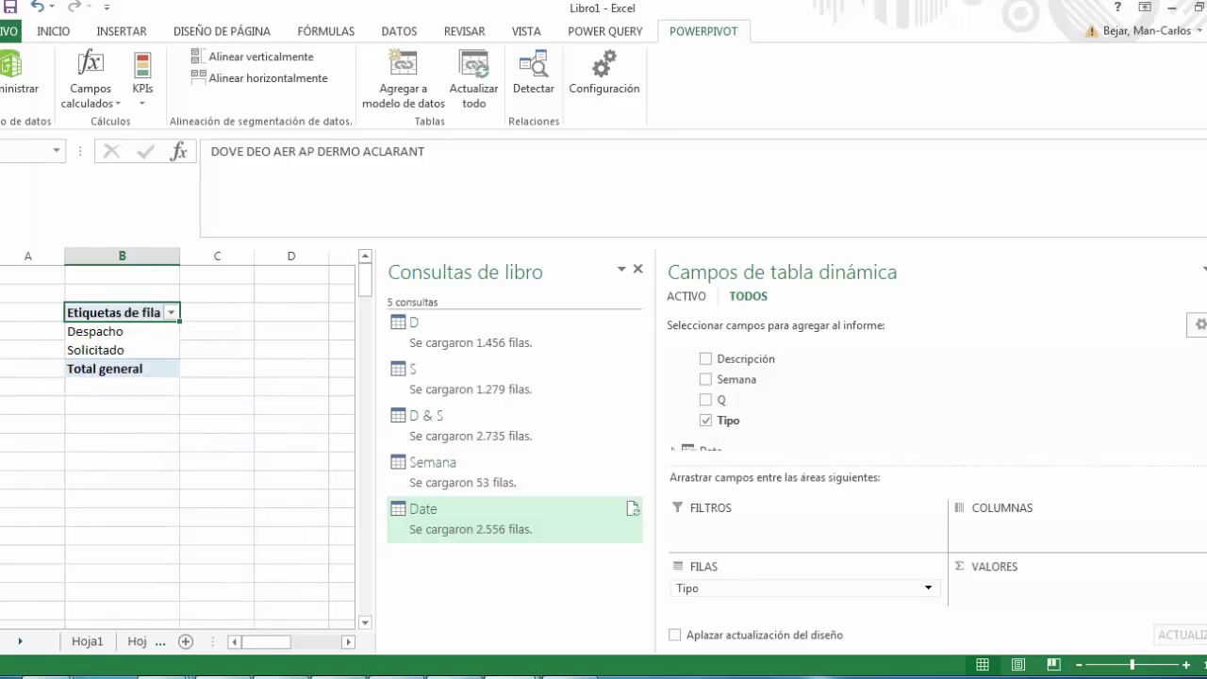
pyautogui.moveTo(722, 400); pyautogui.dragTo(1018, 589)
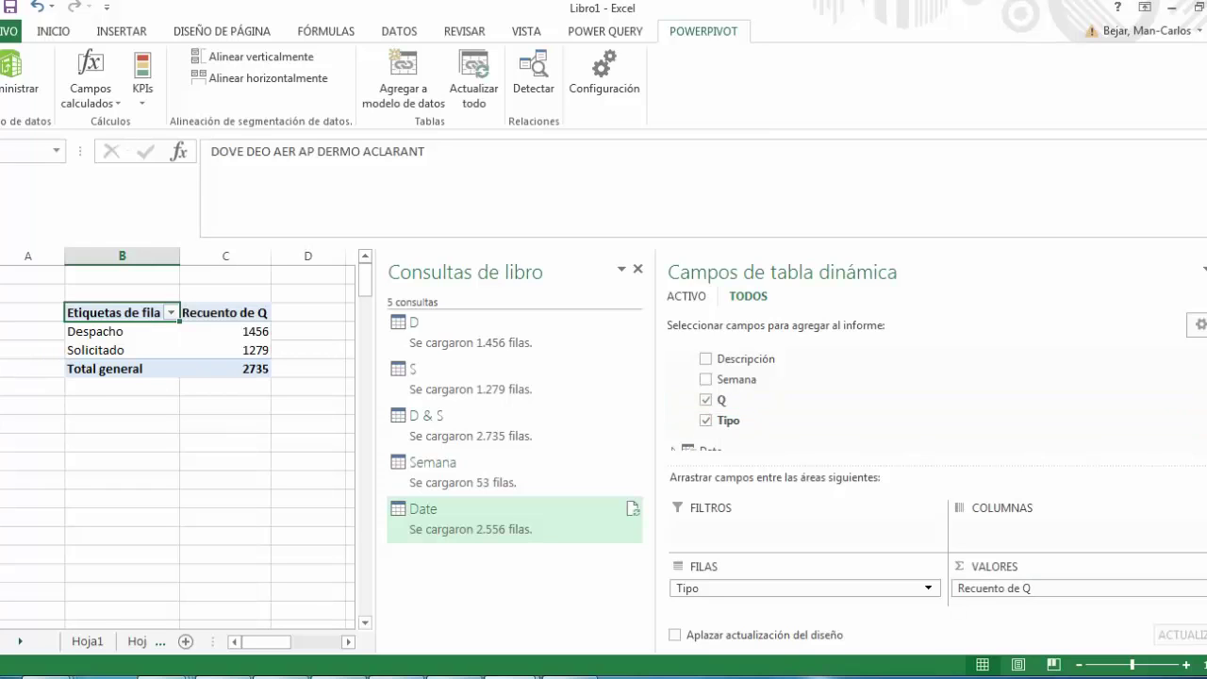
# Add MonthName from the Date table to the PivotTable's columns
pyautogui.scroll(-3, 744, 395)
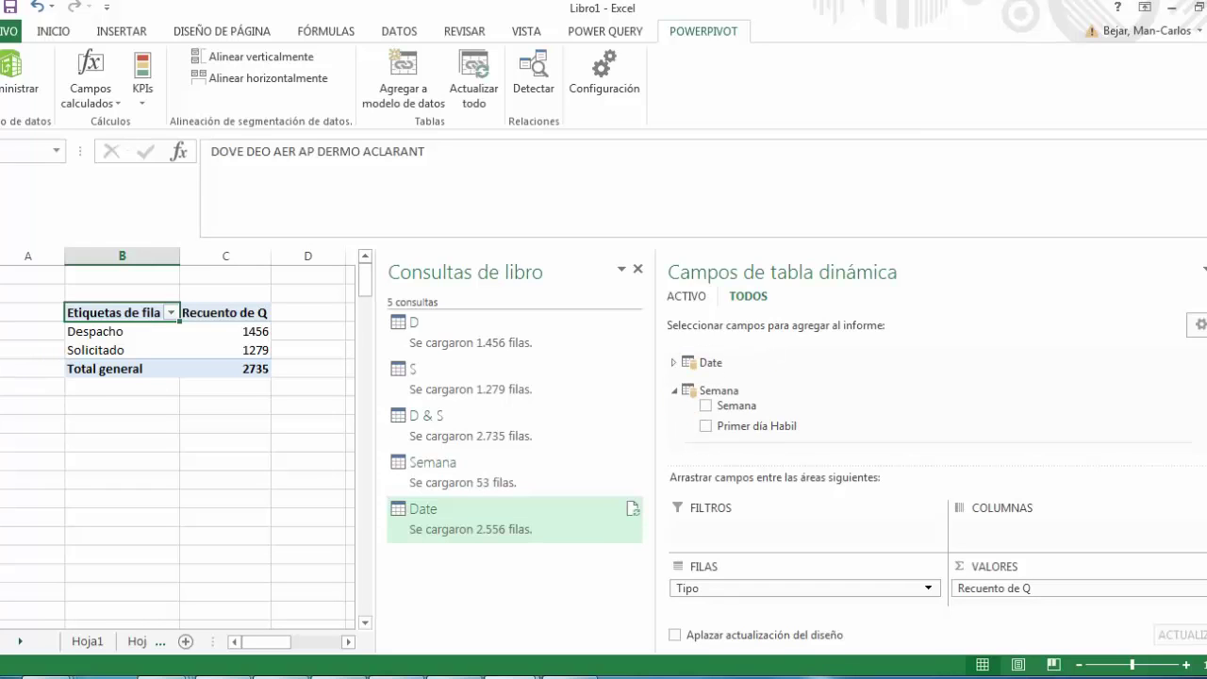
pyautogui.click(673, 362)
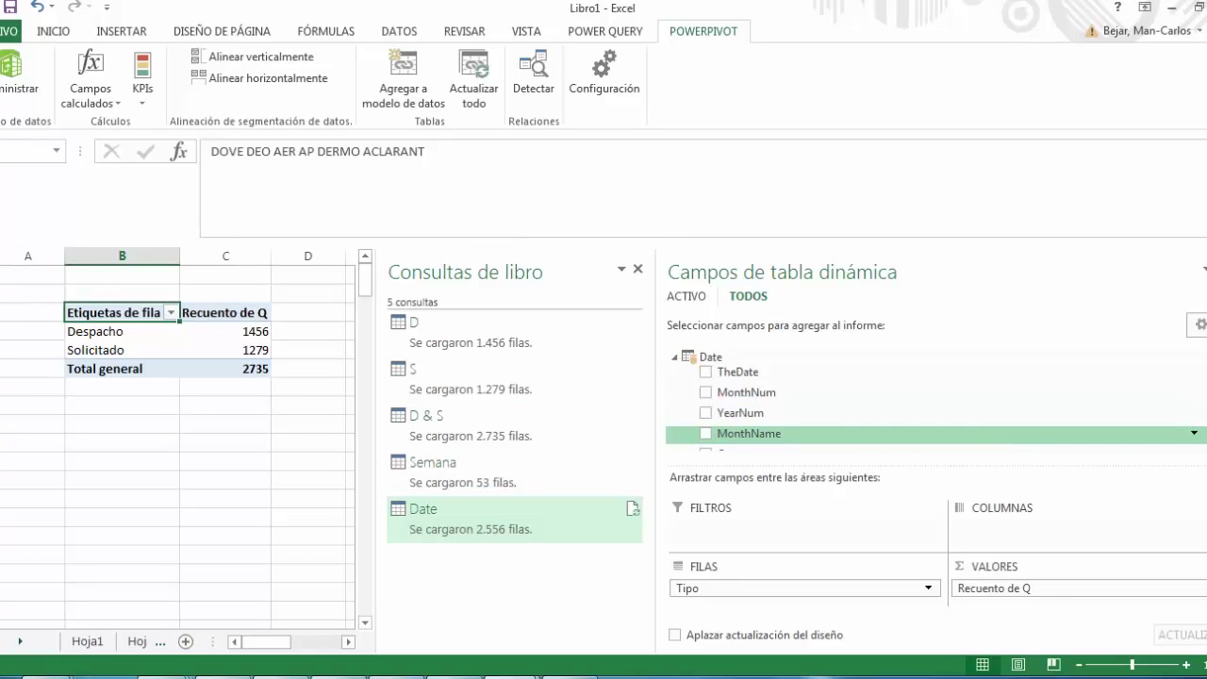
pyautogui.moveTo(740, 433); pyautogui.dragTo(1037, 528)
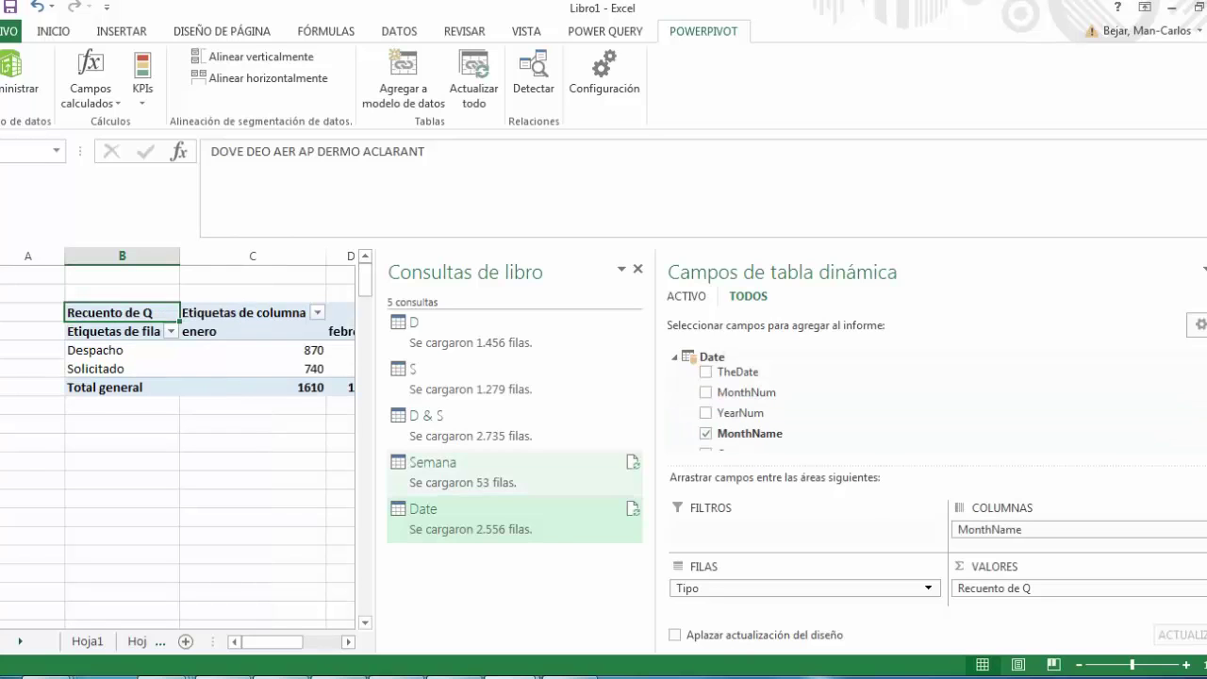
# Examine the Despacho and Solicitado counts of Q for each month in the PivotTable
pyautogui.click(253, 461)
pyautogui.press('Right')
pyautogui.press('Right')
pyautogui.press('Up')
pyautogui.press('Up')
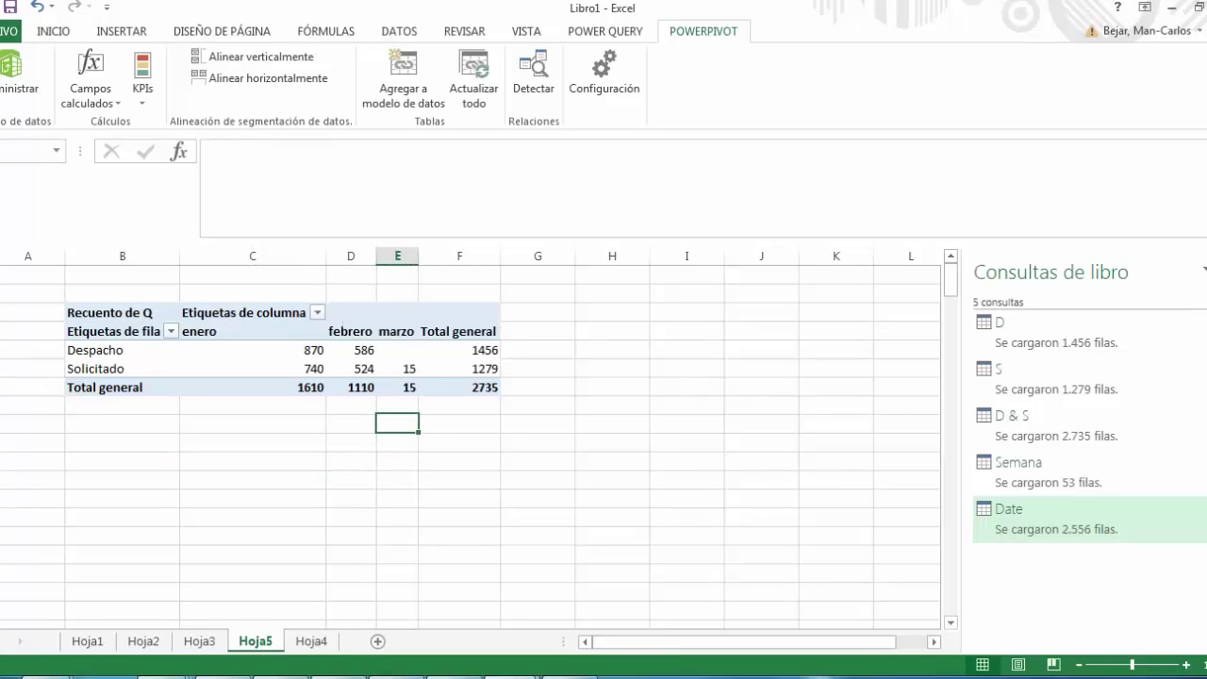
pyautogui.press('Up')
pyautogui.press('Up')
pyautogui.press('Left')
pyautogui.press('Left')
pyautogui.press('Up')
pyautogui.press('Left')
pyautogui.press('Up')
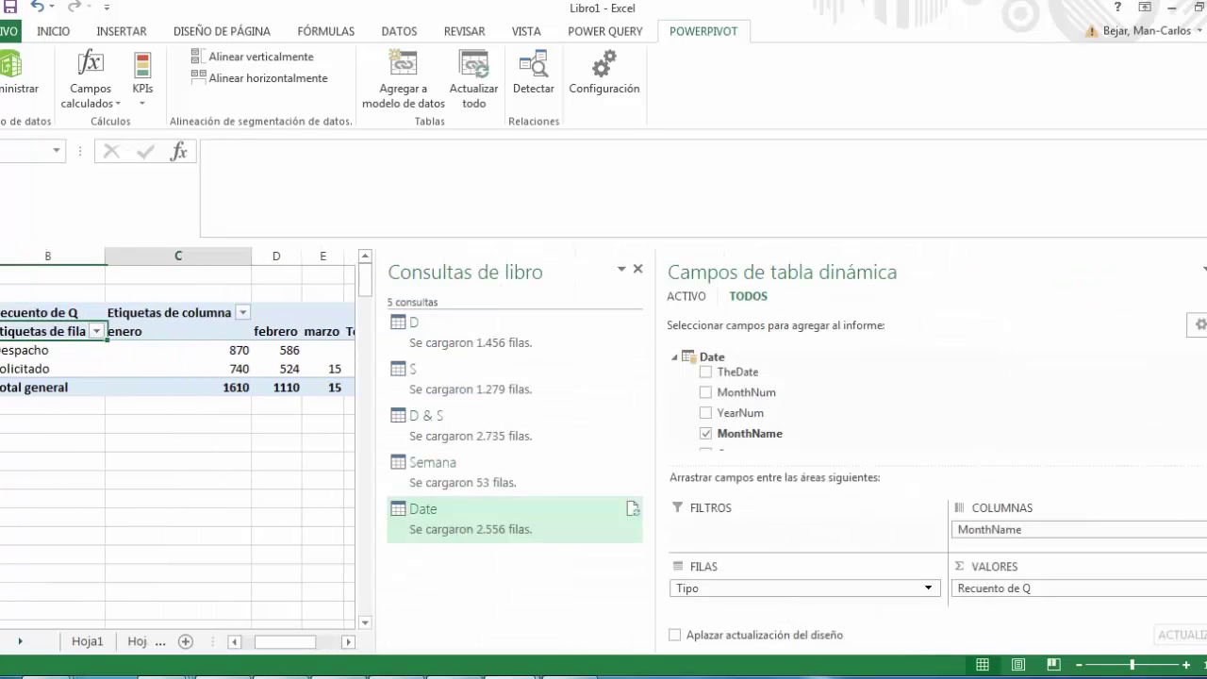
pyautogui.press('Right')
pyautogui.press('Right')
pyautogui.press('Down')
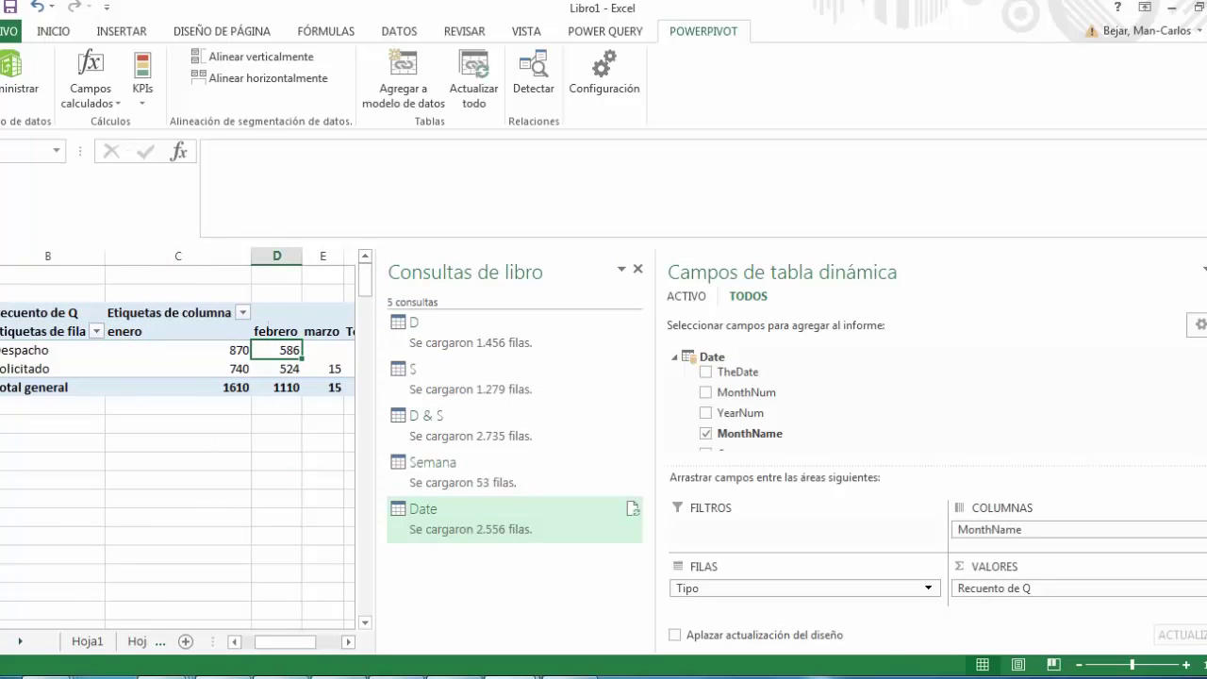
pyautogui.press('Left')
pyautogui.press('Down')
pyautogui.press('Right')
pyautogui.press('Right')
pyautogui.press('Up')
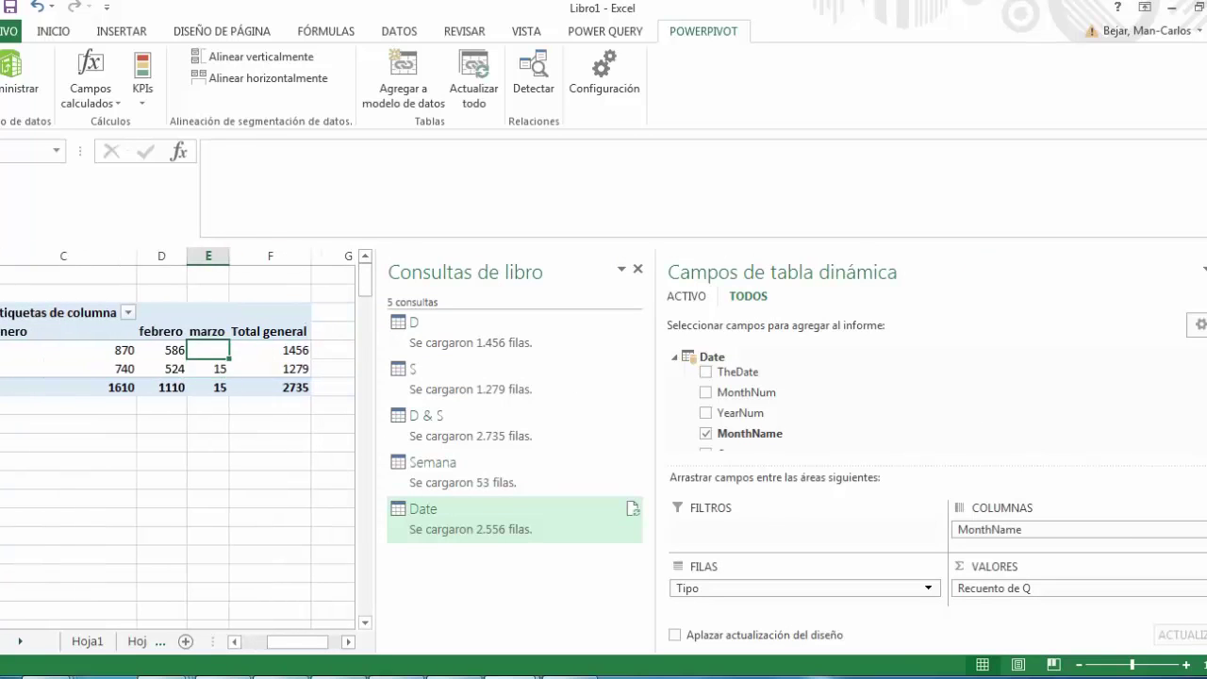
pyautogui.press('Left')
pyautogui.press('Left')
pyautogui.press('Up')
pyautogui.press('Right')
pyautogui.press('Left')
pyautogui.press('Left')
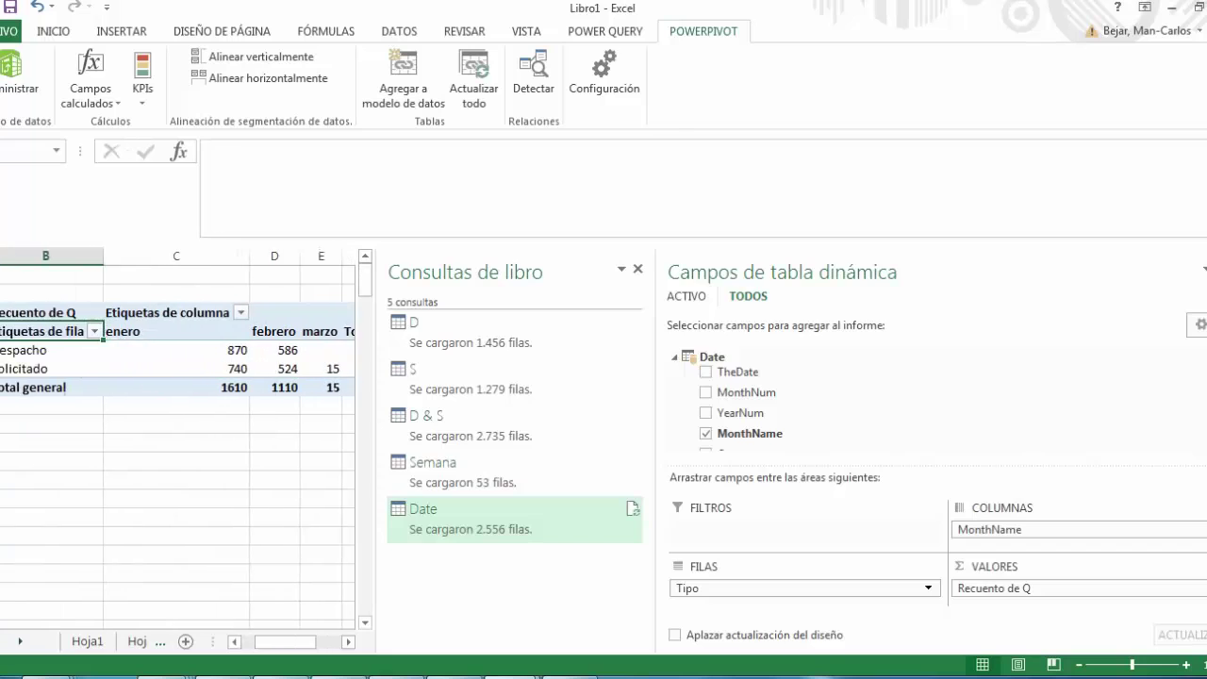
pyautogui.press('Down')
pyautogui.press('Down')
pyautogui.press('Right')
pyautogui.press('Right')
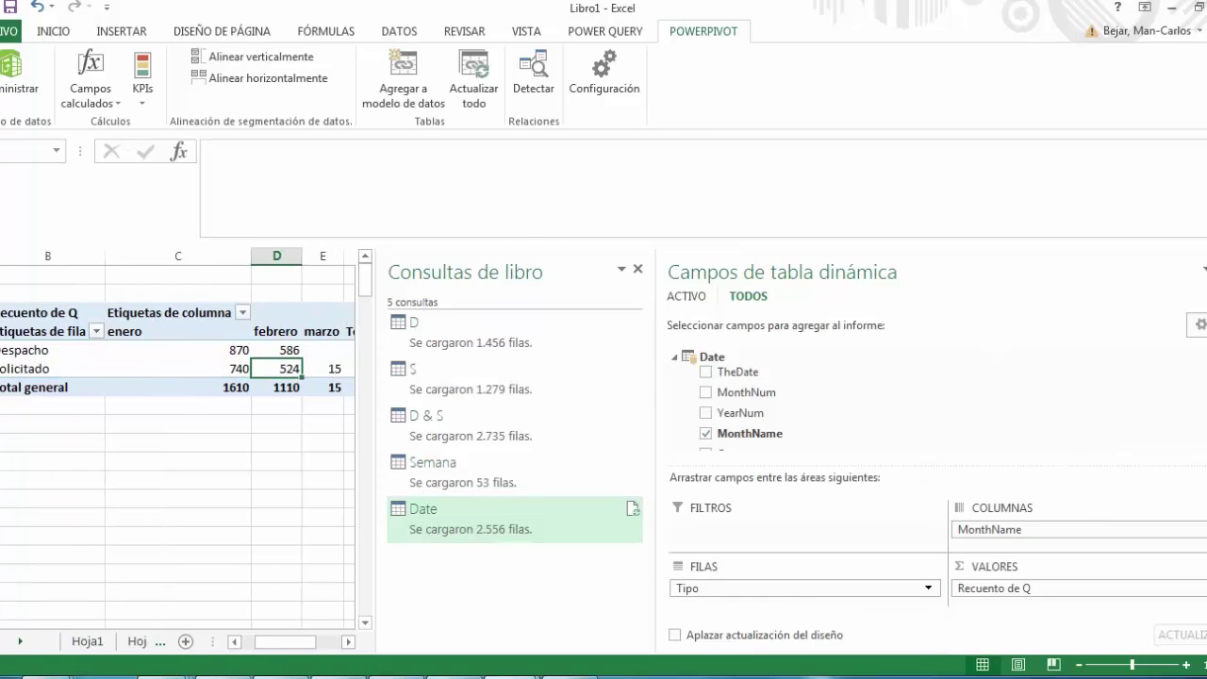
pyautogui.hotkey('alt', 'Tab')
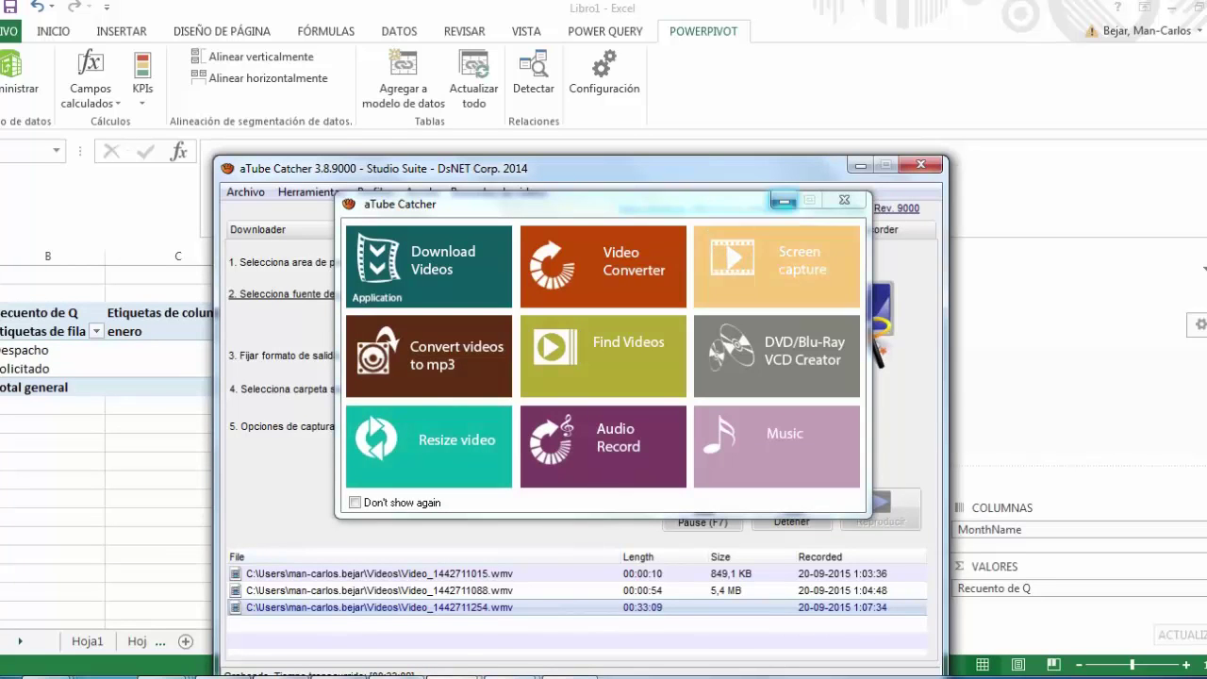
pyautogui.press('Escape')
pyautogui.hotkey('alt', 'Tab')
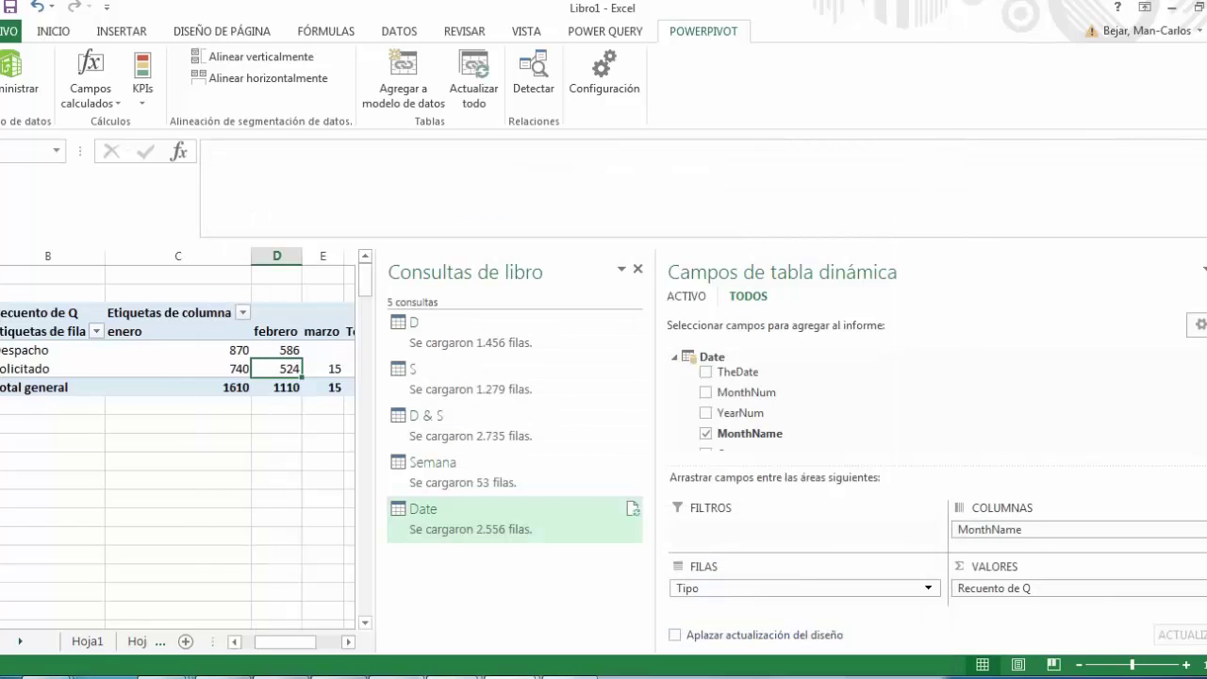
pyautogui.moveTo(454, 675)
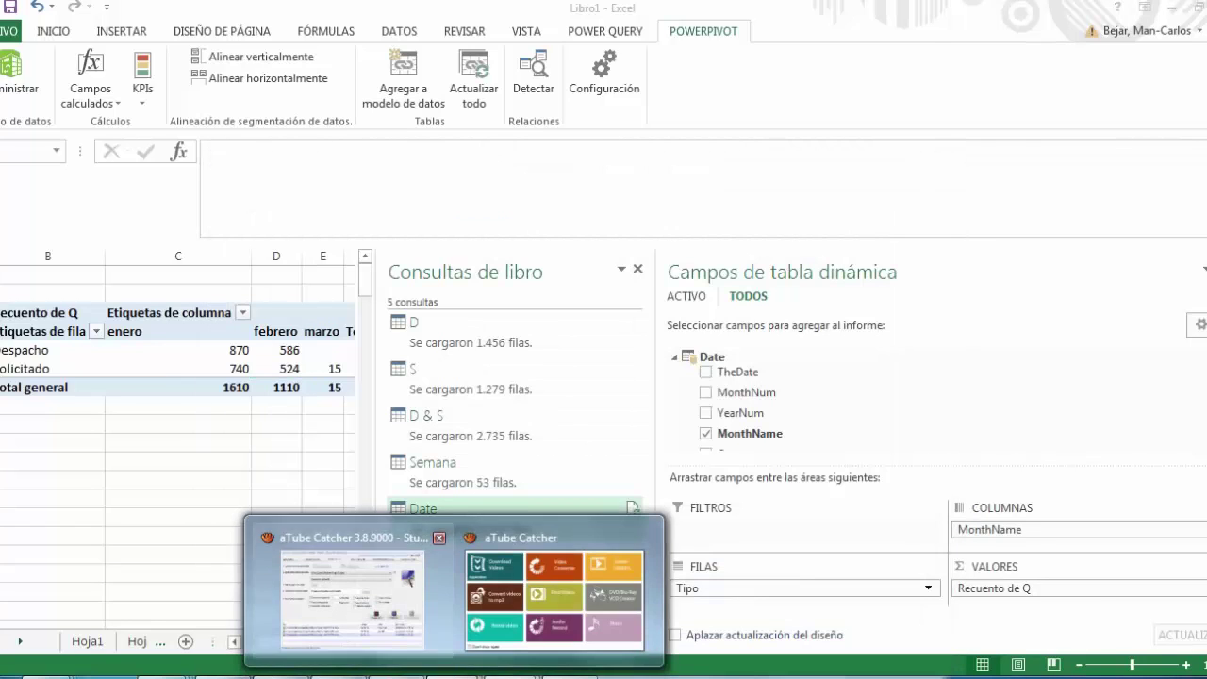
pyautogui.click(345, 589)
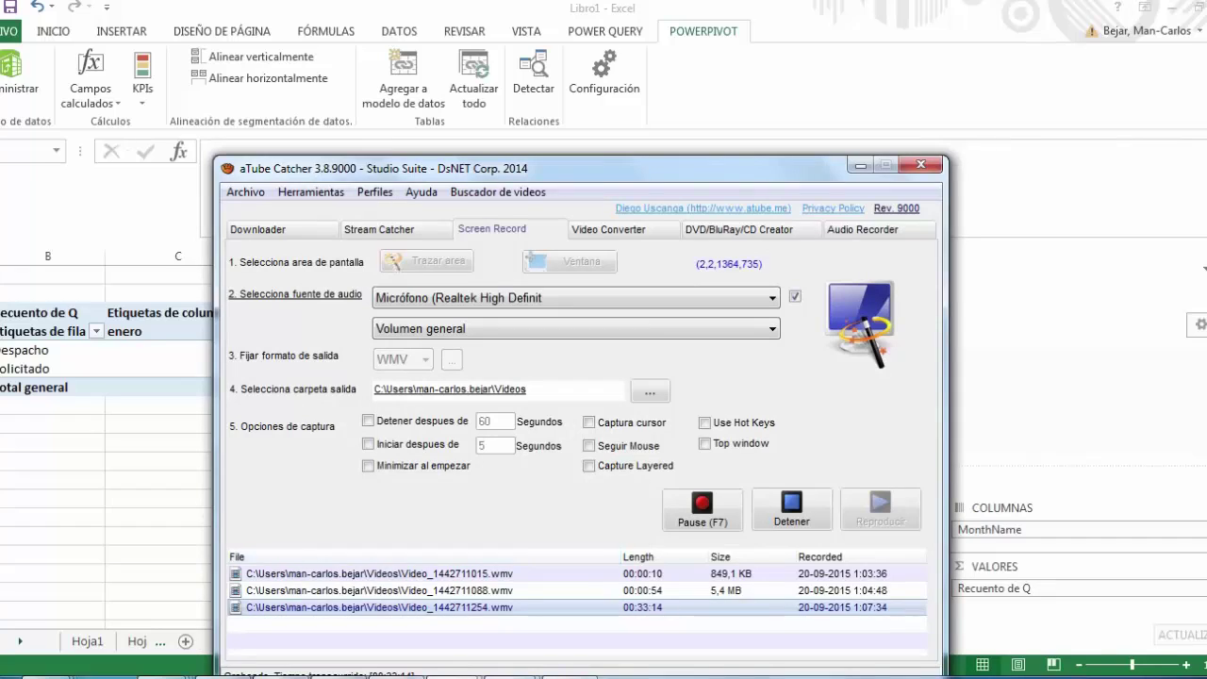